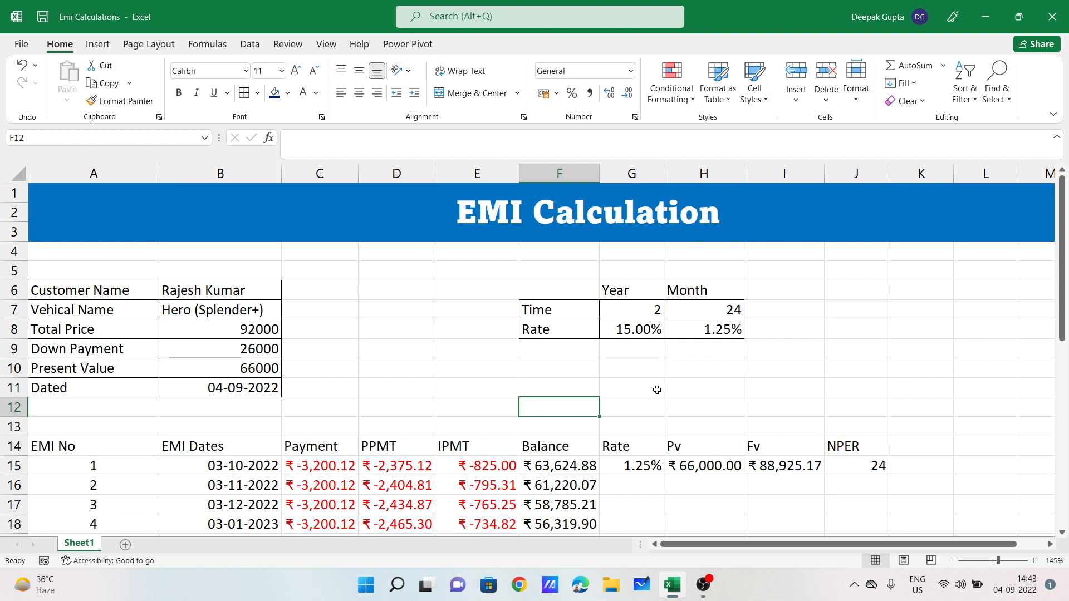
Step: Review the schedule headings Payment, PPMT, IPMT, Balance, Rate, Pv, Fv and NPER on Sheet1
click(327, 449)
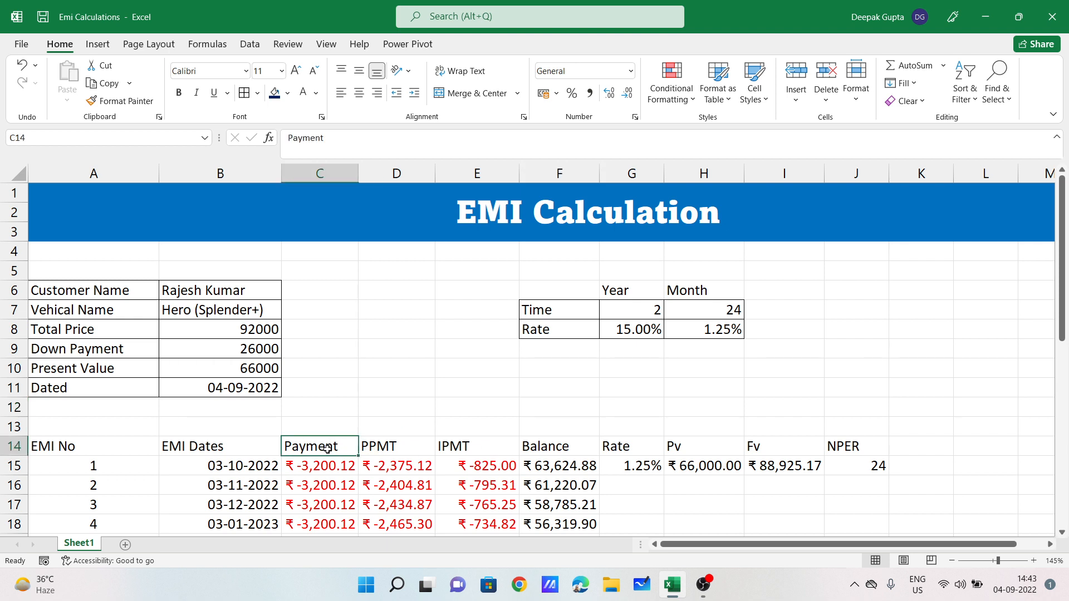
click(373, 445)
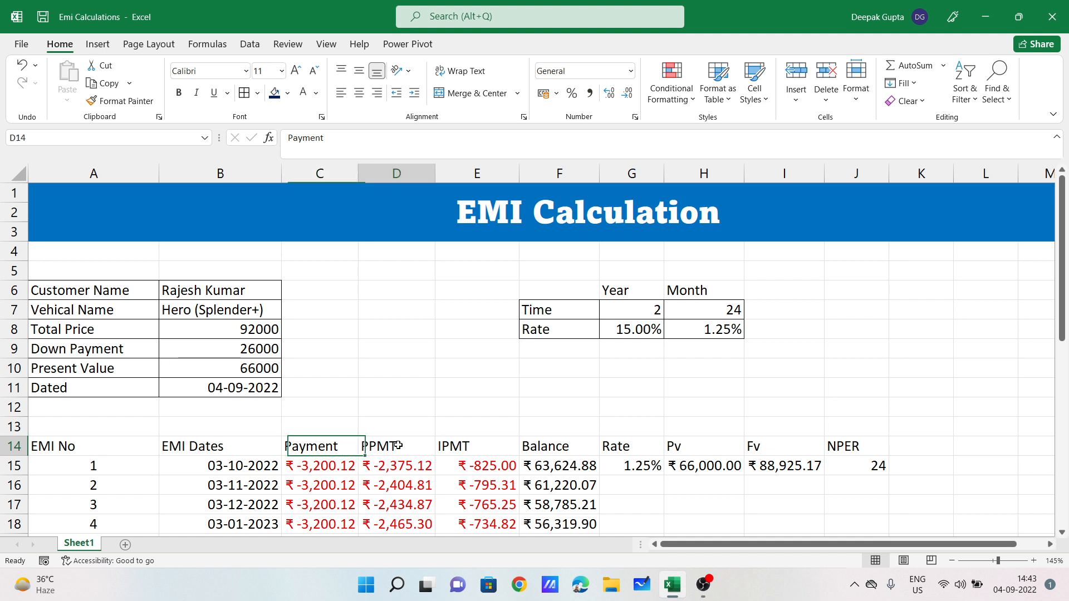
click(466, 445)
click(551, 445)
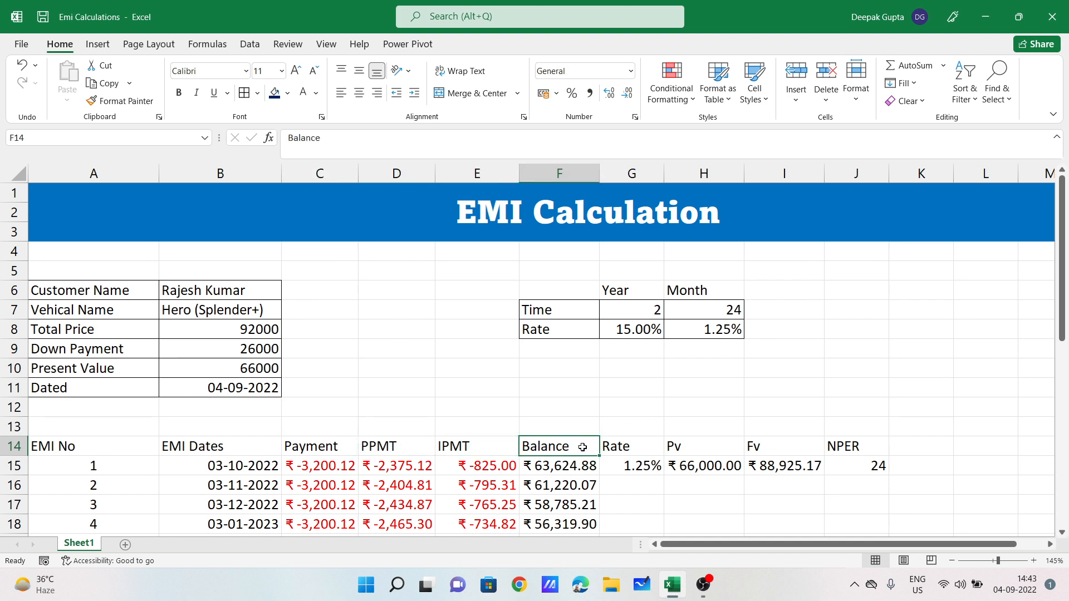
click(622, 448)
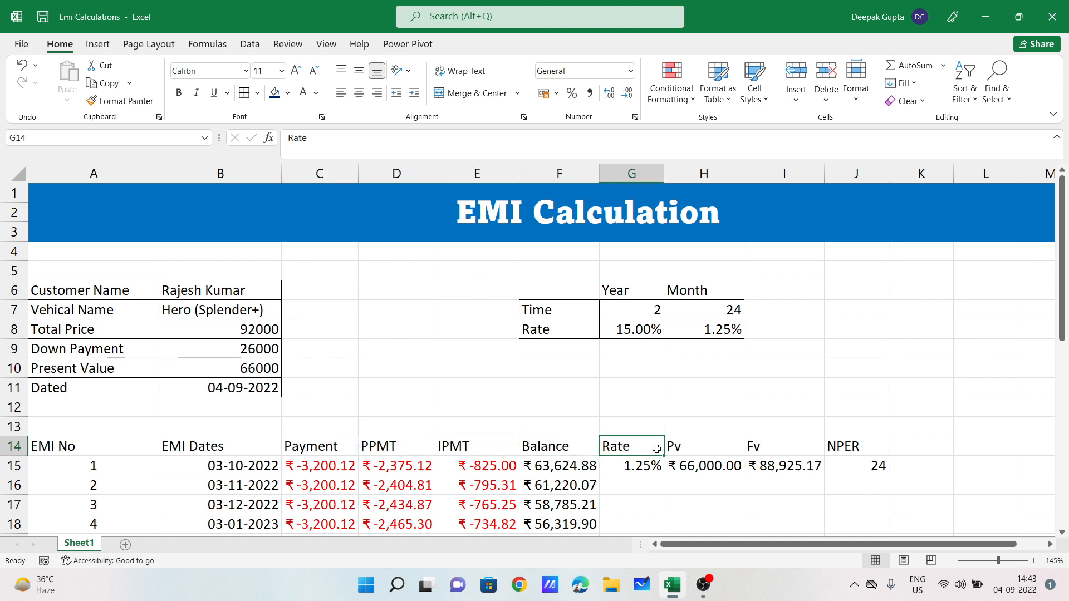
click(699, 443)
click(774, 448)
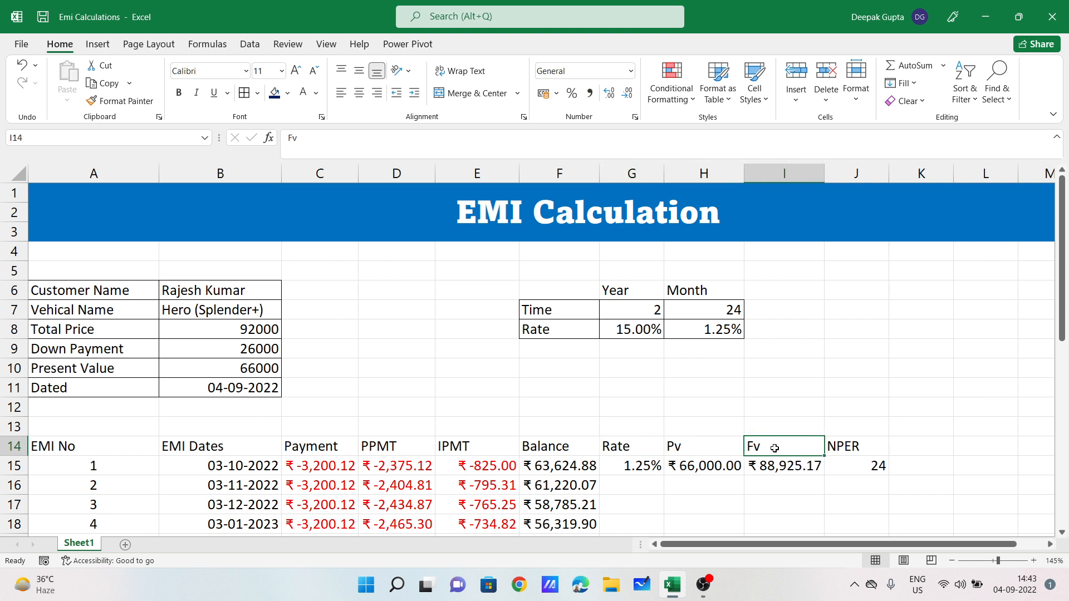
click(878, 448)
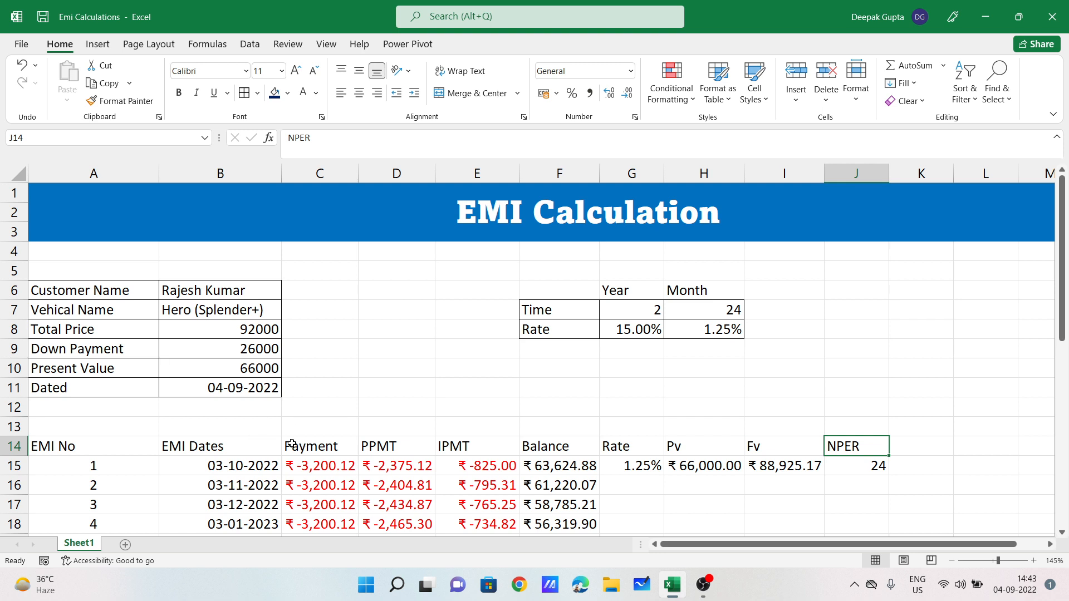
drag(226, 444, 846, 441)
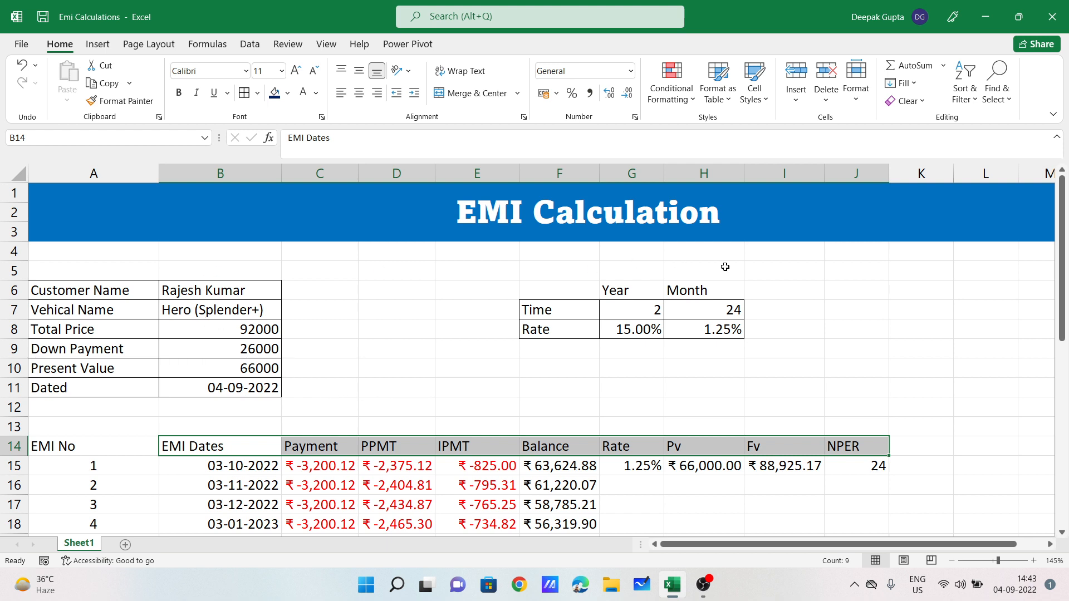
click(509, 426)
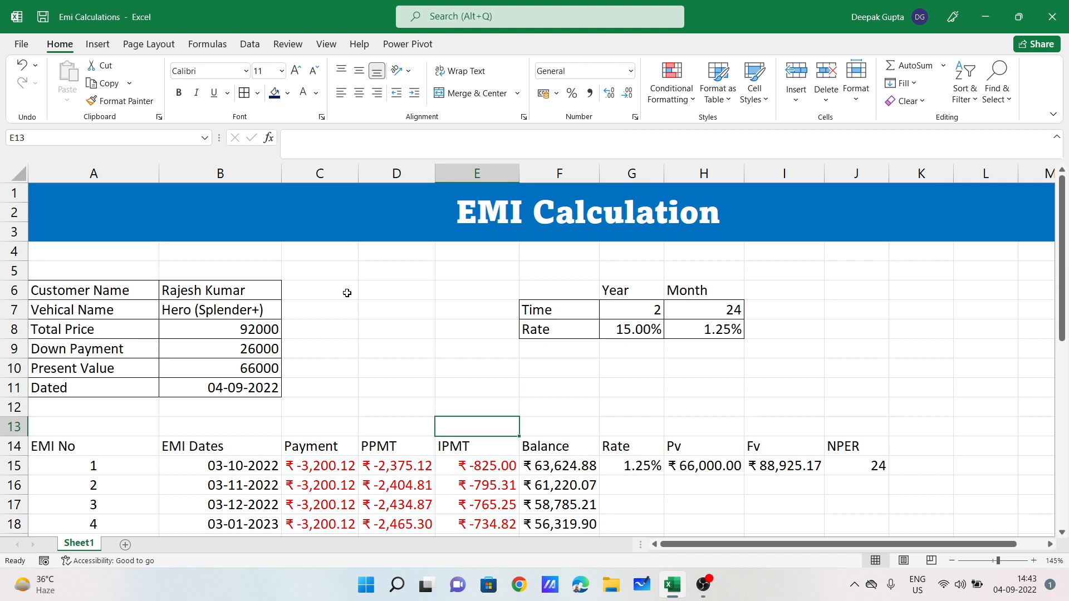
Step: Review the loan details: vehicle Hero (Splender+), total price 92000 and down payment 26000
click(99, 289)
click(202, 290)
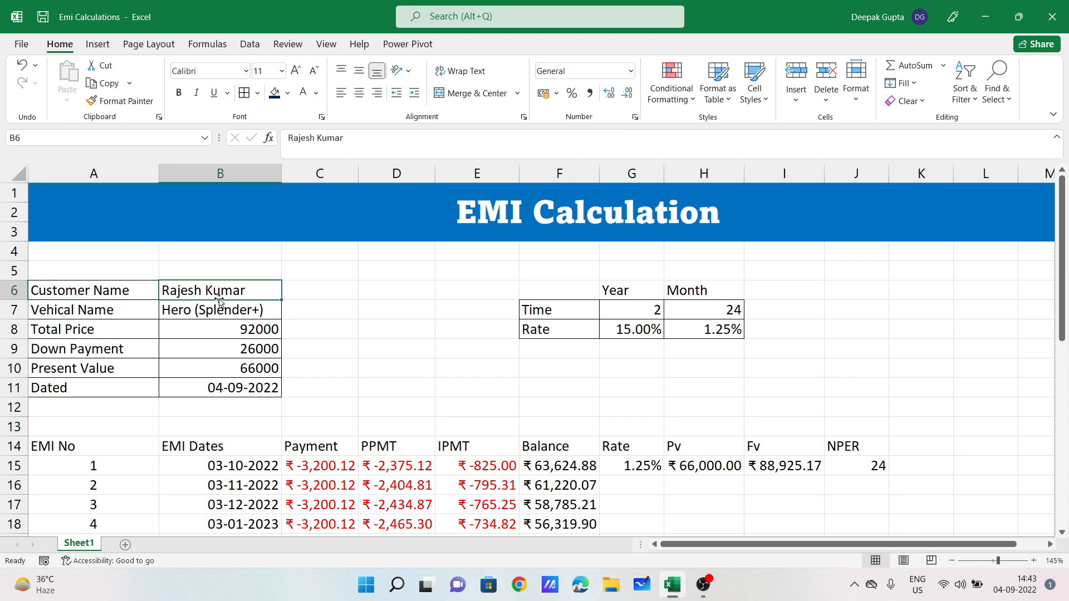
click(92, 310)
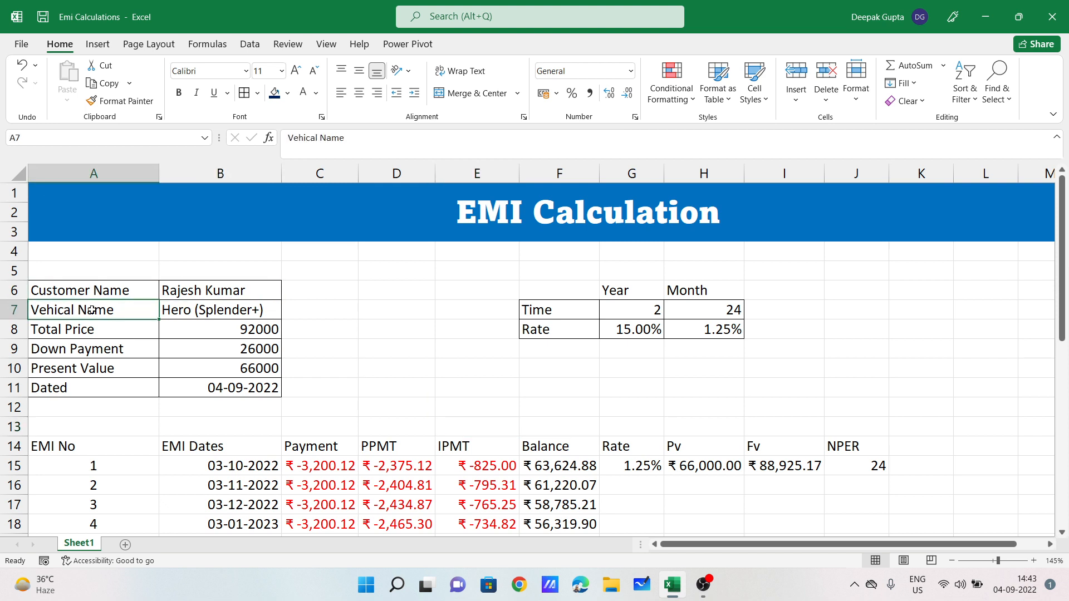
click(196, 309)
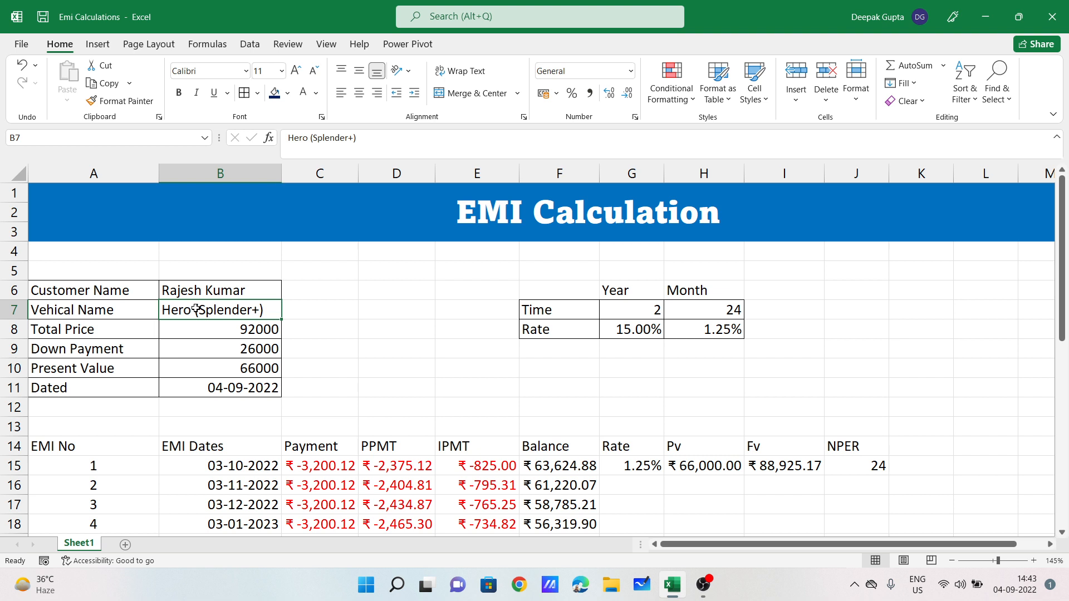
click(103, 326)
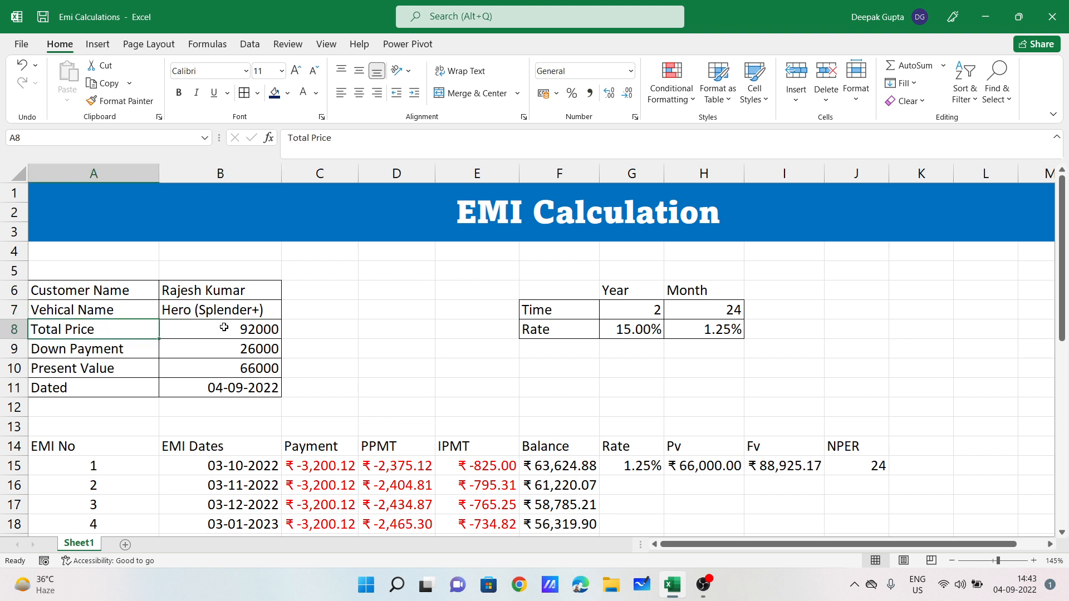
click(256, 326)
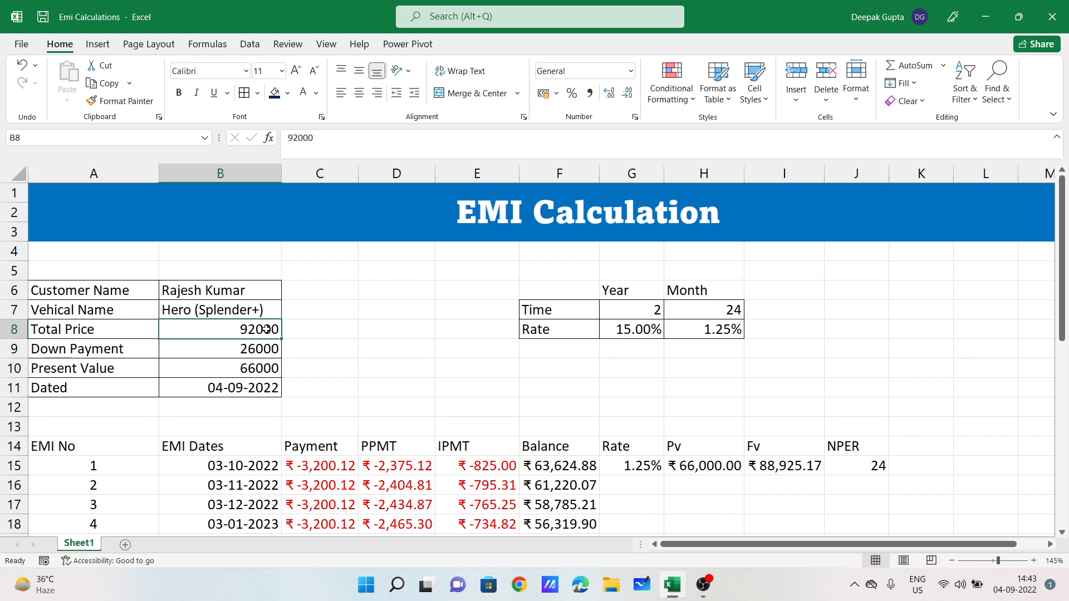
click(117, 350)
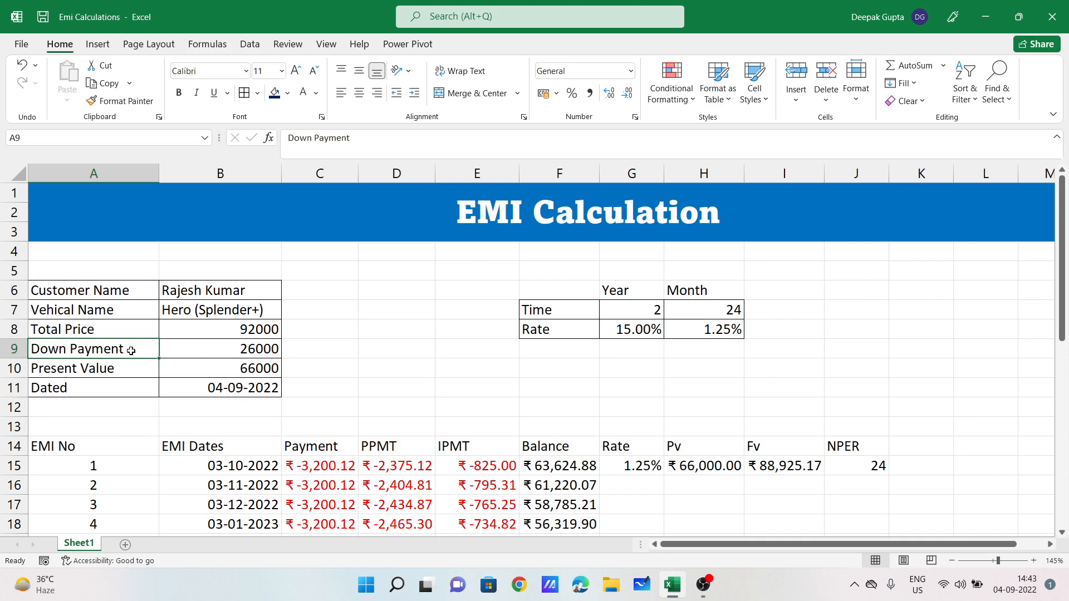
click(255, 328)
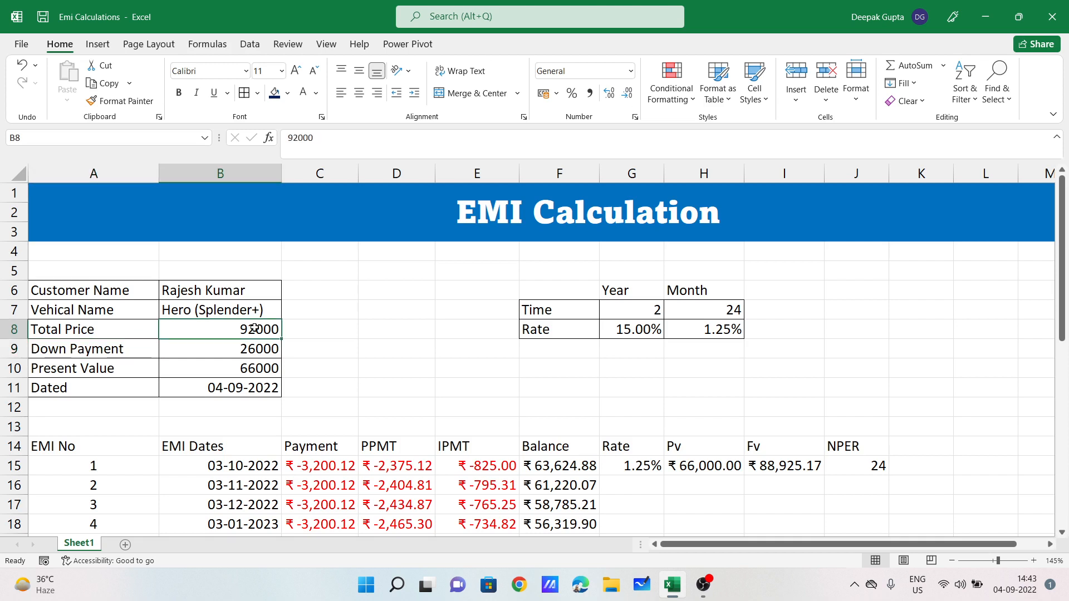
click(254, 349)
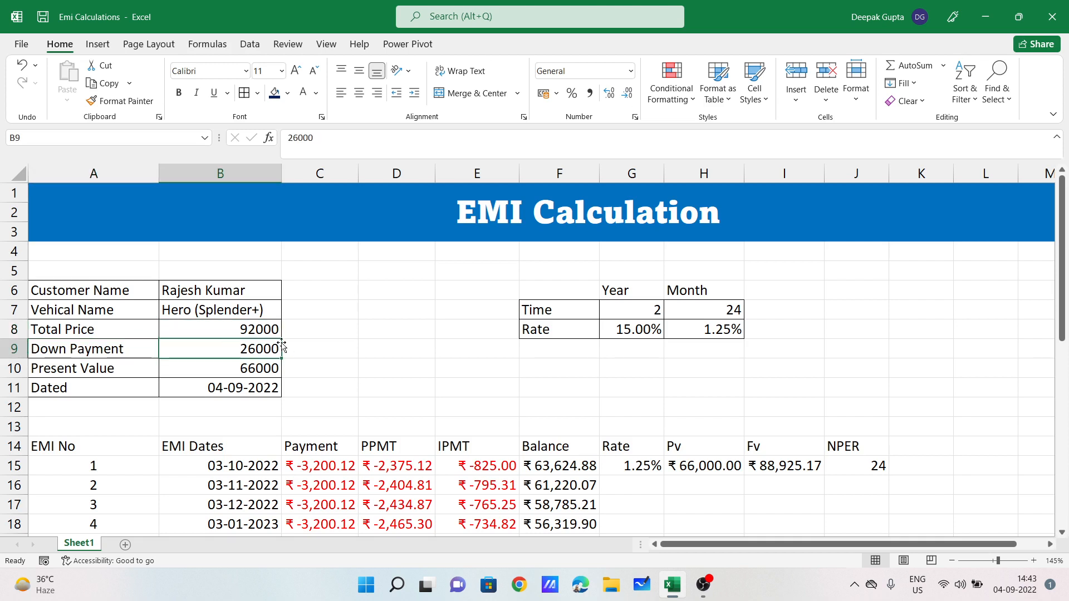
Step: Check the Present Value formula =B8-B9
click(235, 372)
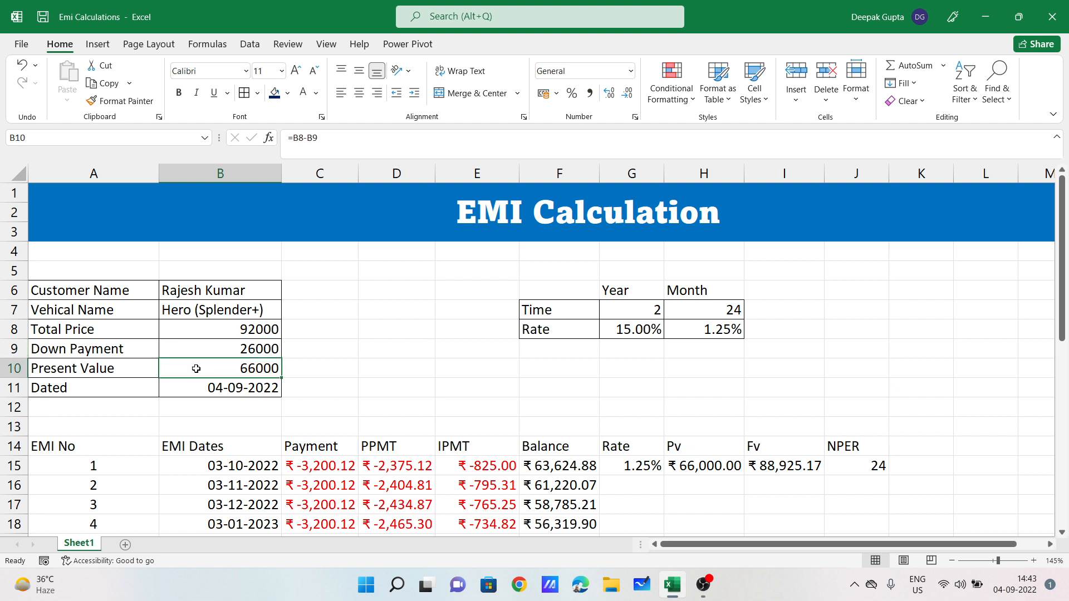
click(86, 369)
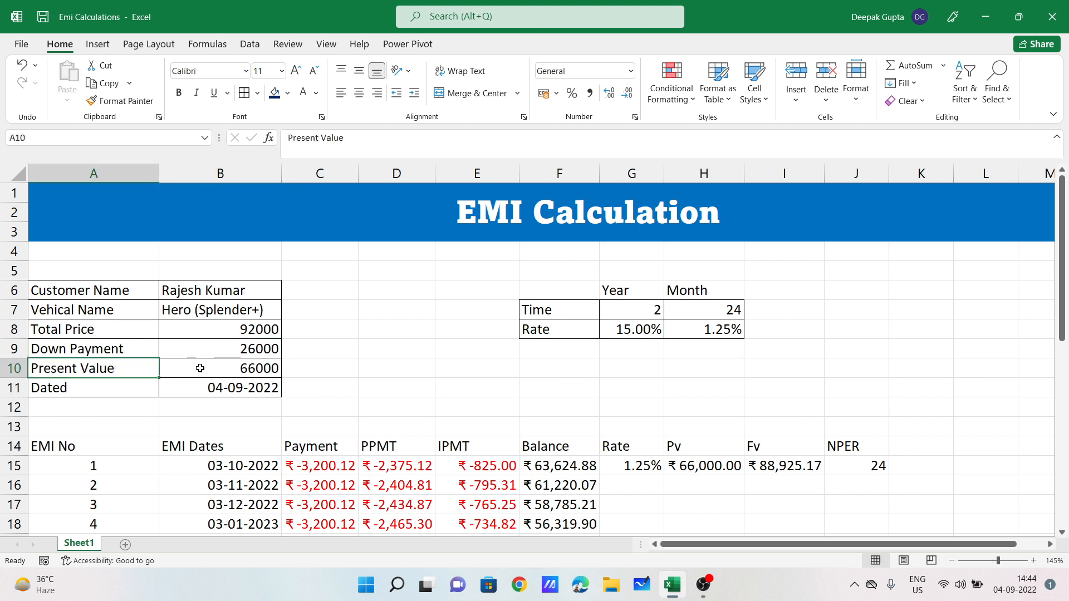
click(224, 368)
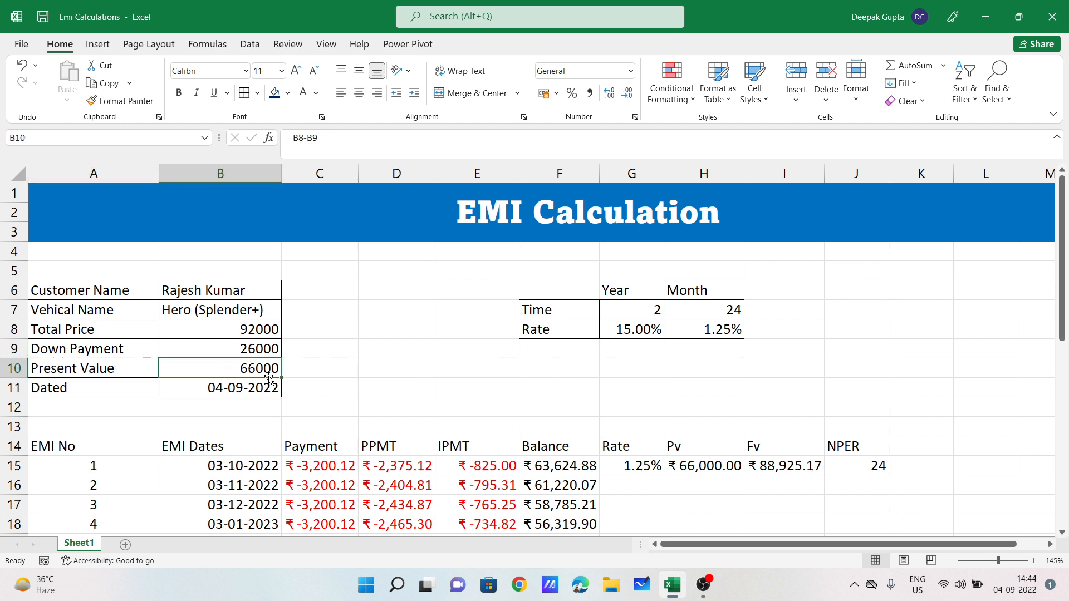
click(213, 284)
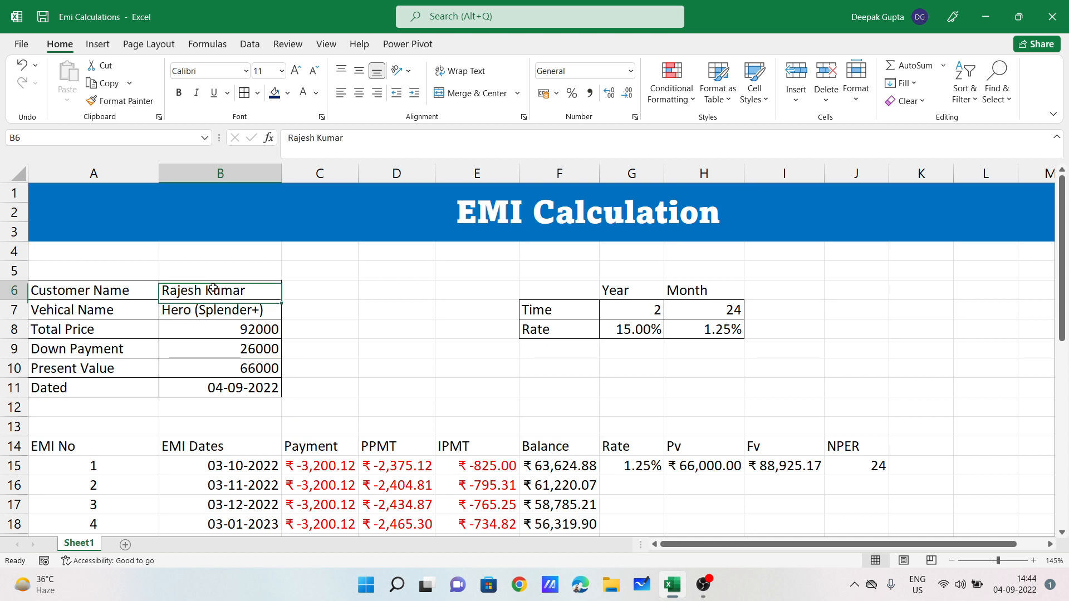
click(250, 366)
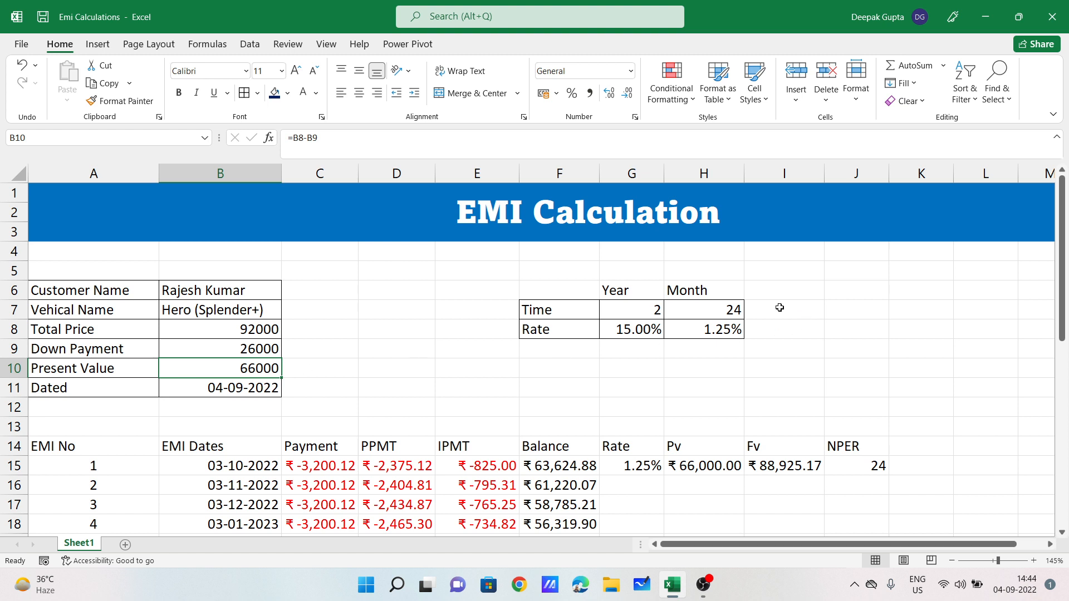
Step: Check the 2-year time, the months formula =G7*12 and the first PMT formula
click(656, 307)
click(729, 308)
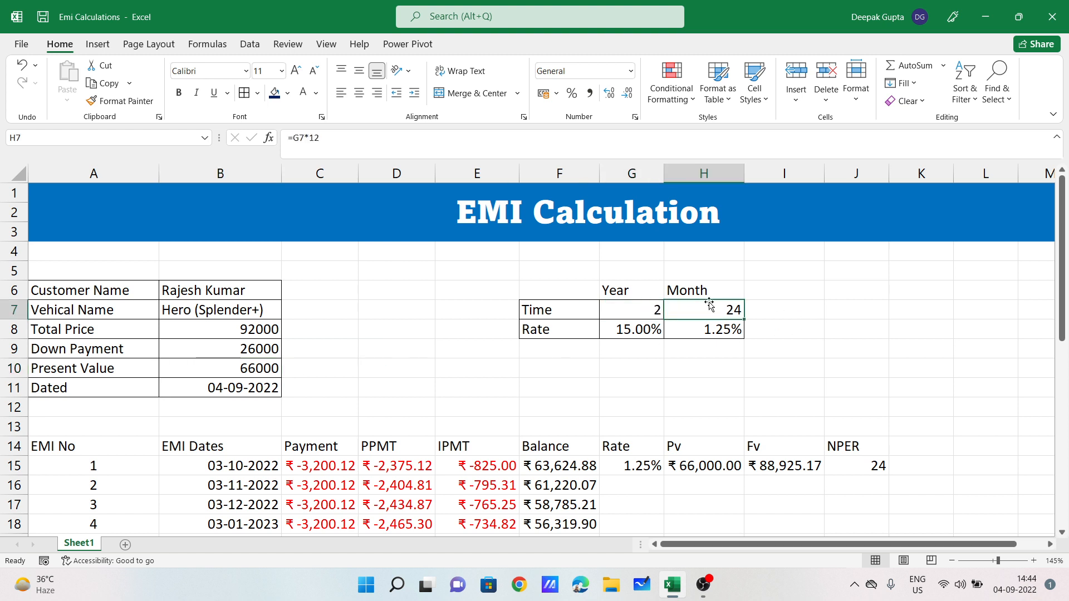
click(317, 464)
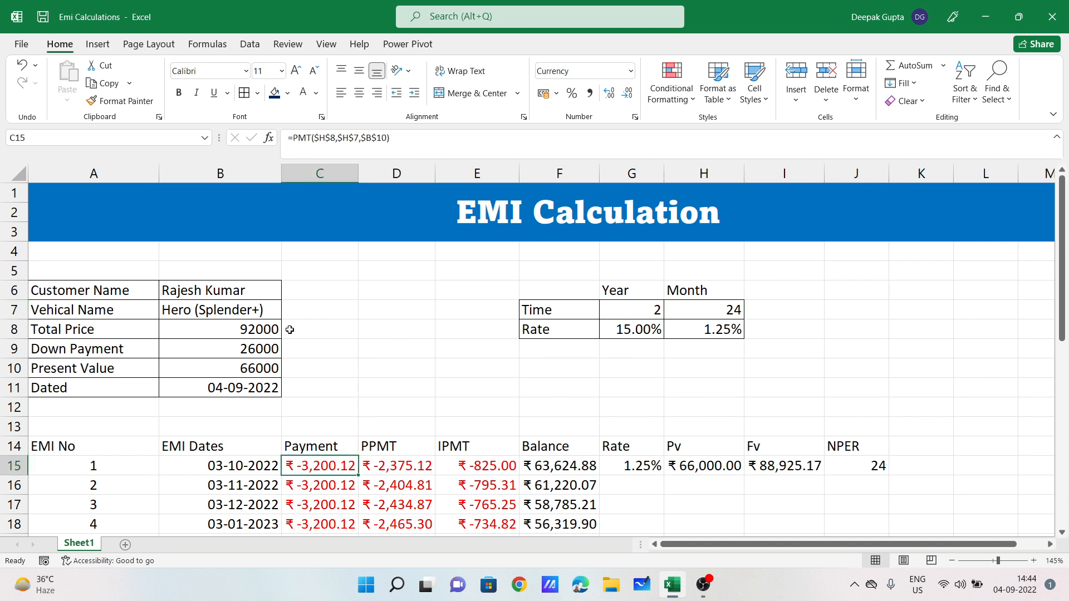
click(726, 305)
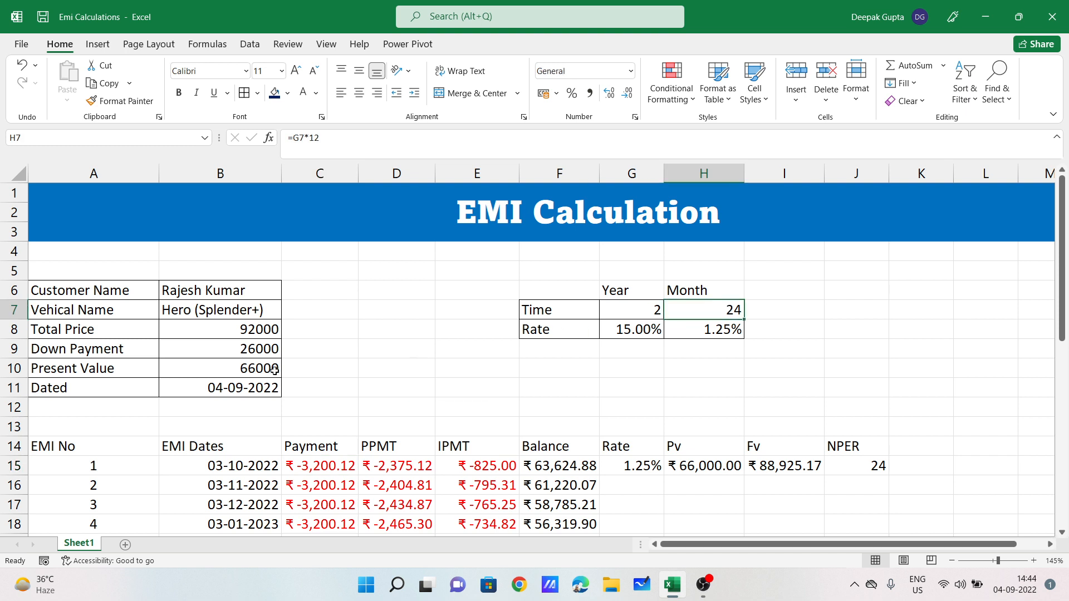
click(421, 380)
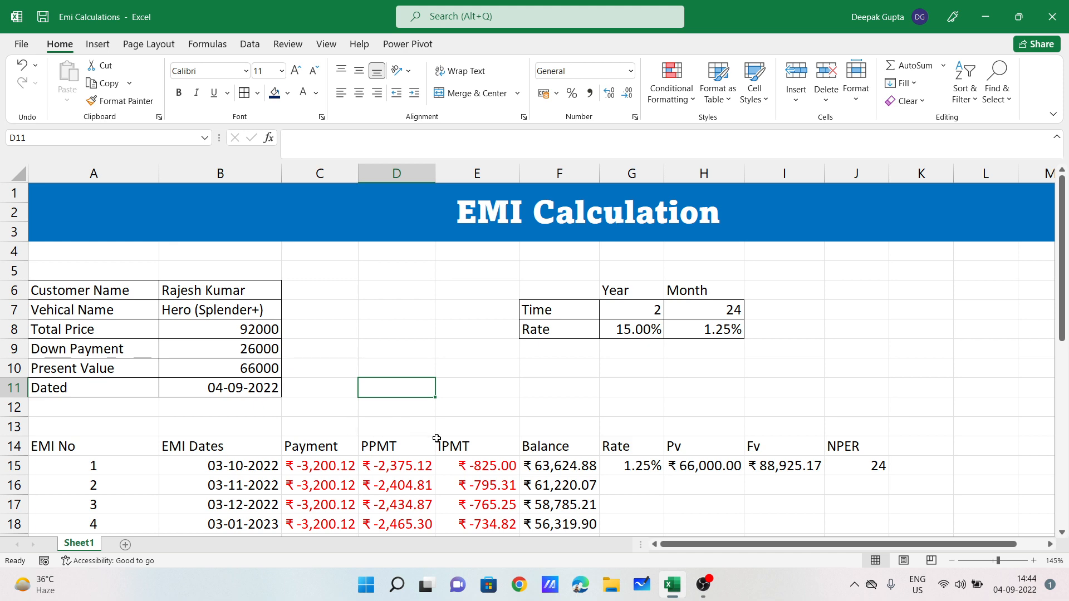
scroll(449, 443, down, 2)
scroll(477, 362, up, 2)
Step: Change the total price to 90000 and the down payment to 25000
click(246, 329)
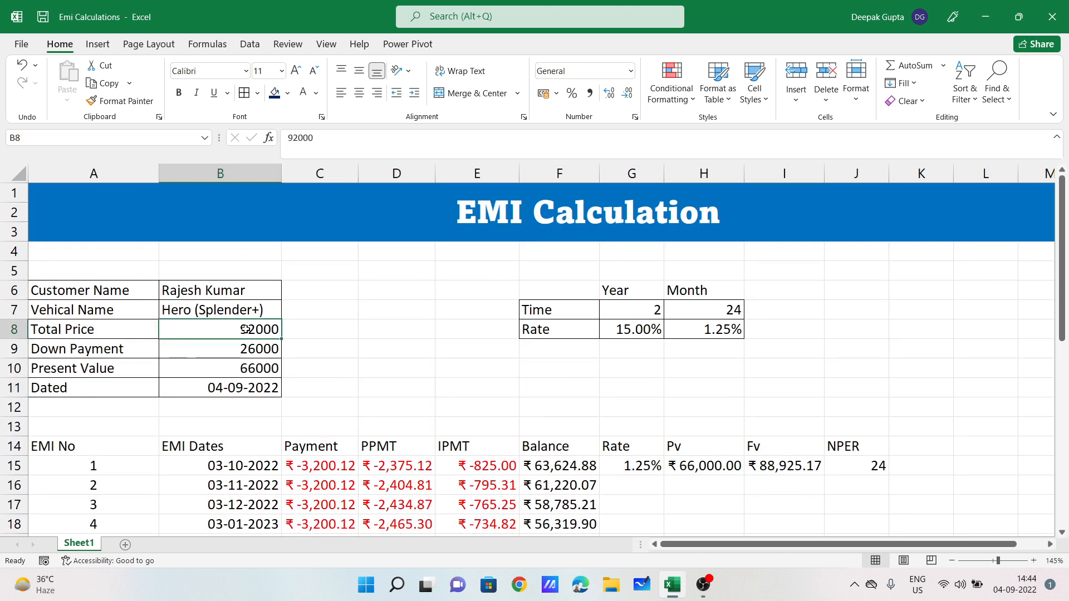
text(90000)
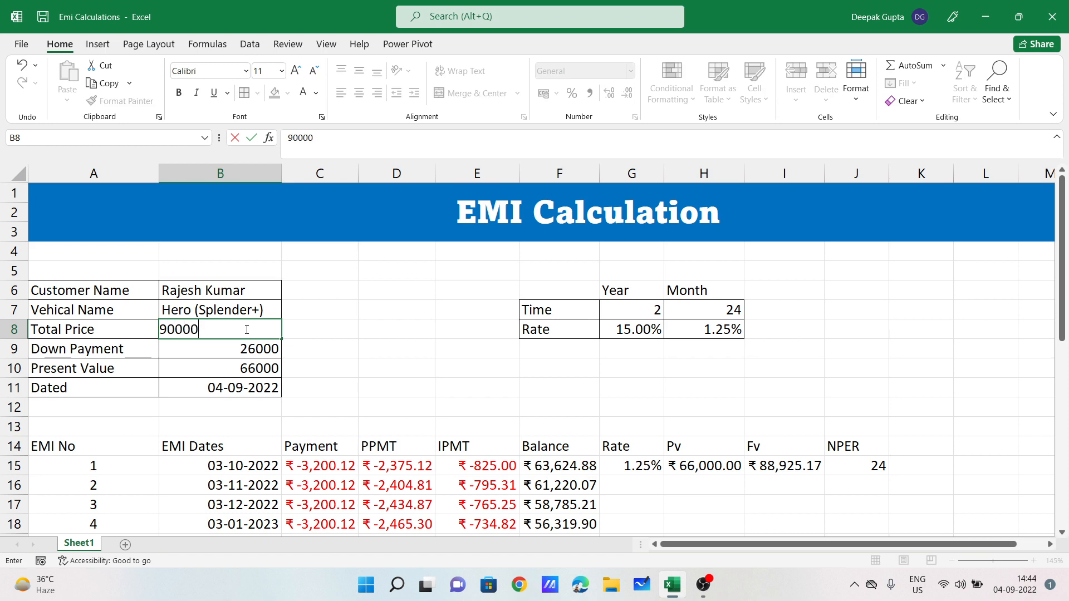
key(Return)
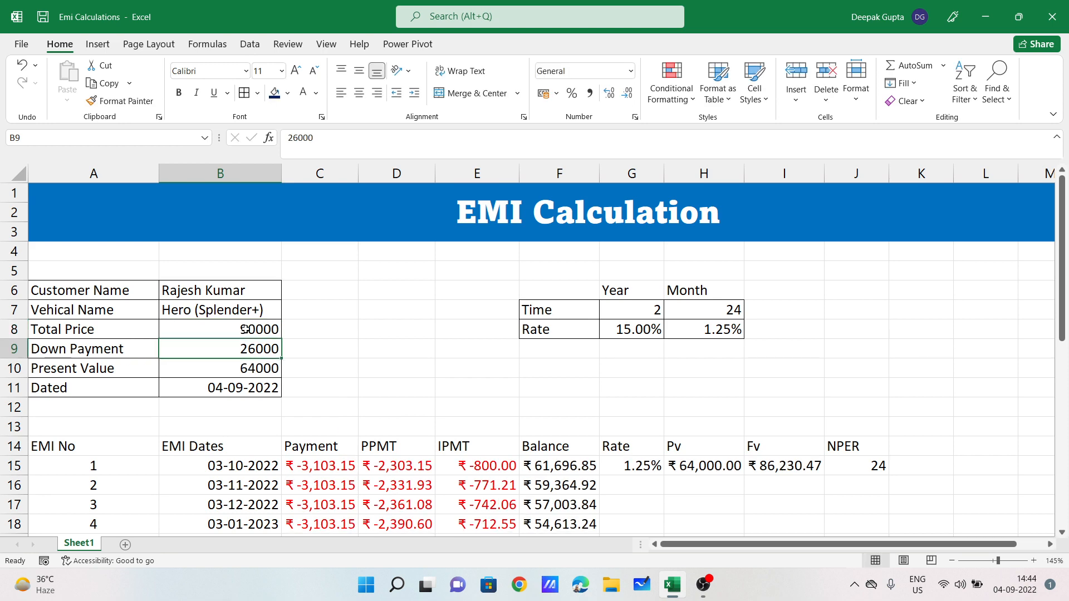
text(25000)
key(Return)
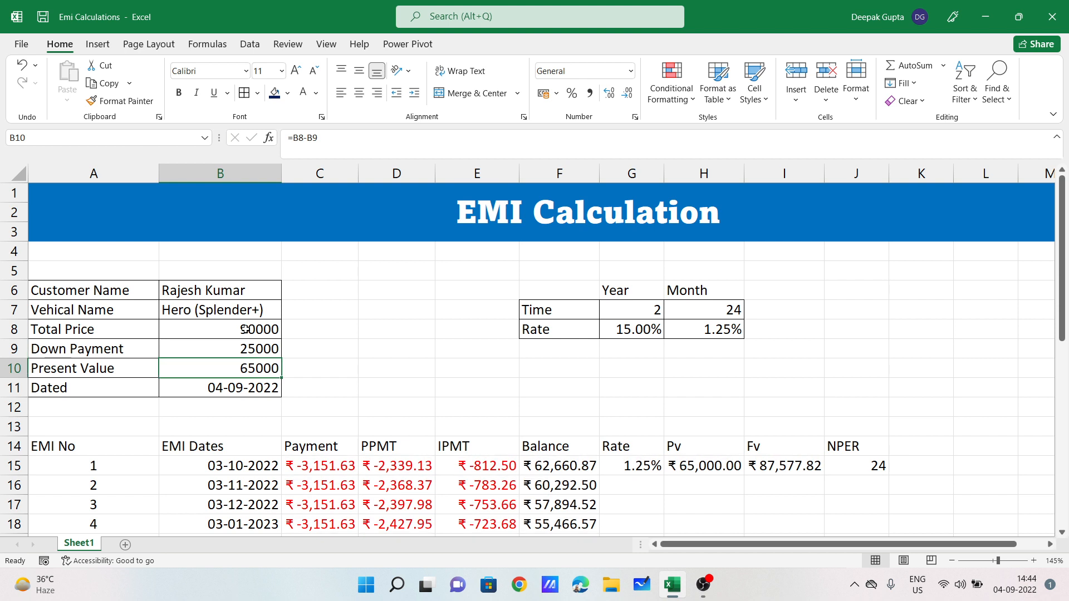
Step: Recheck the first payment, the 15% rate and the H8 monthly rate, then add a blank Sheet3
click(326, 468)
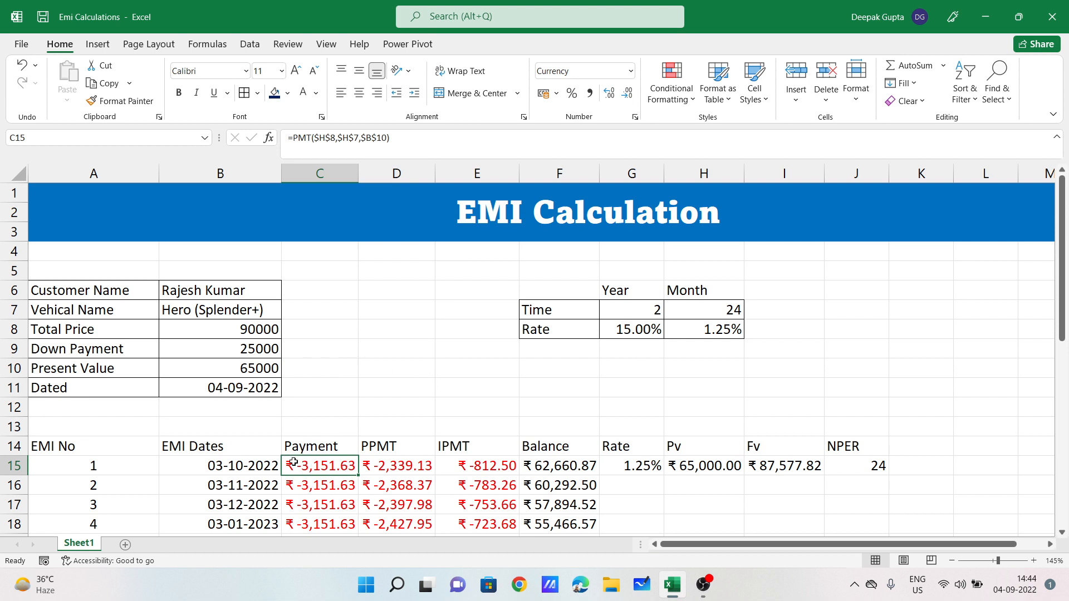
click(637, 332)
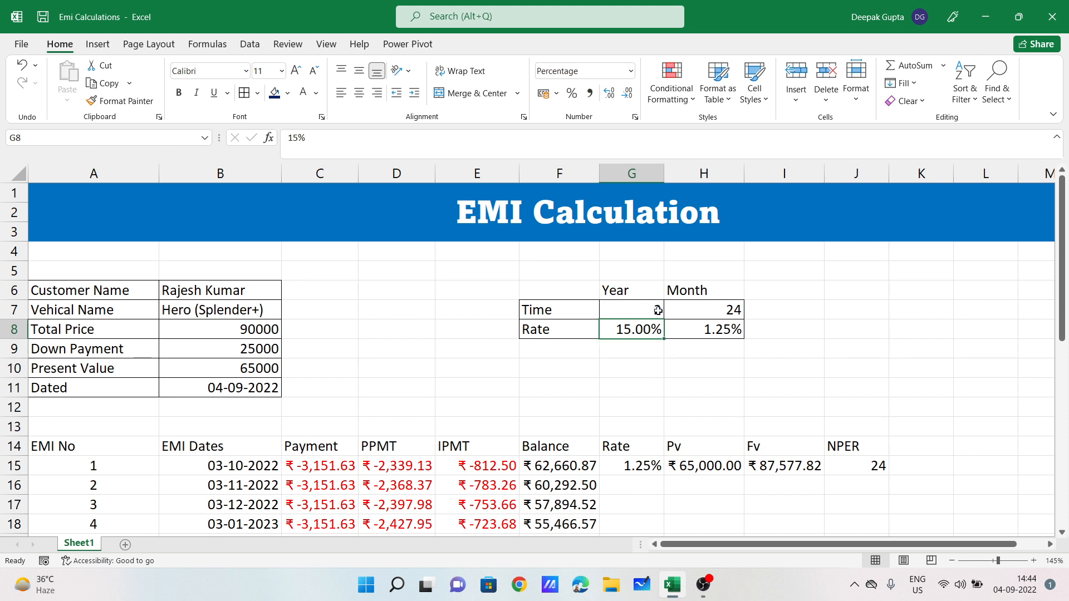
click(709, 328)
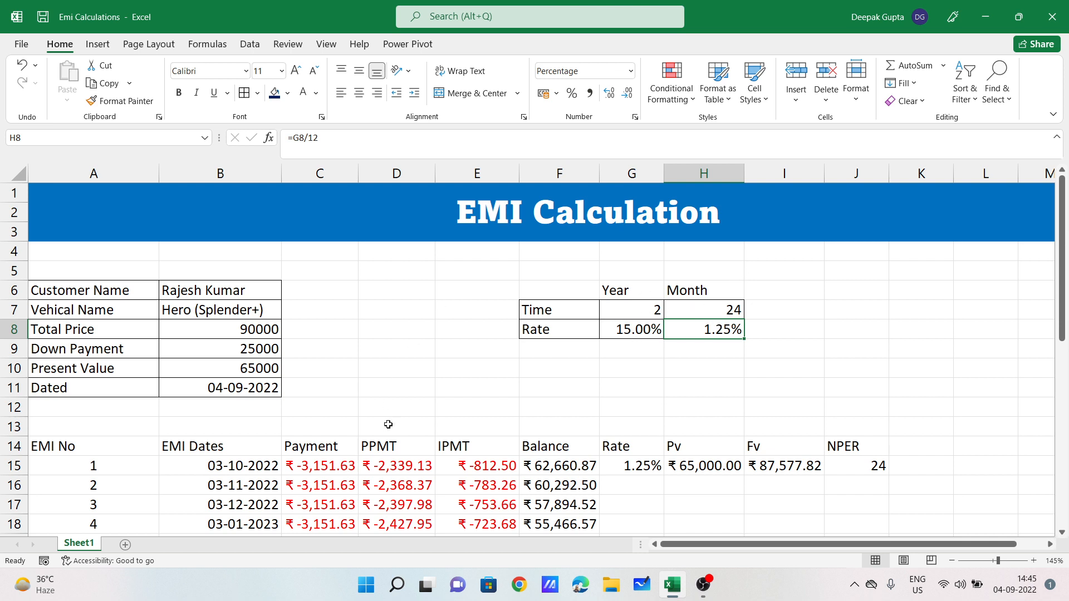
drag(73, 277, 868, 466)
click(600, 426)
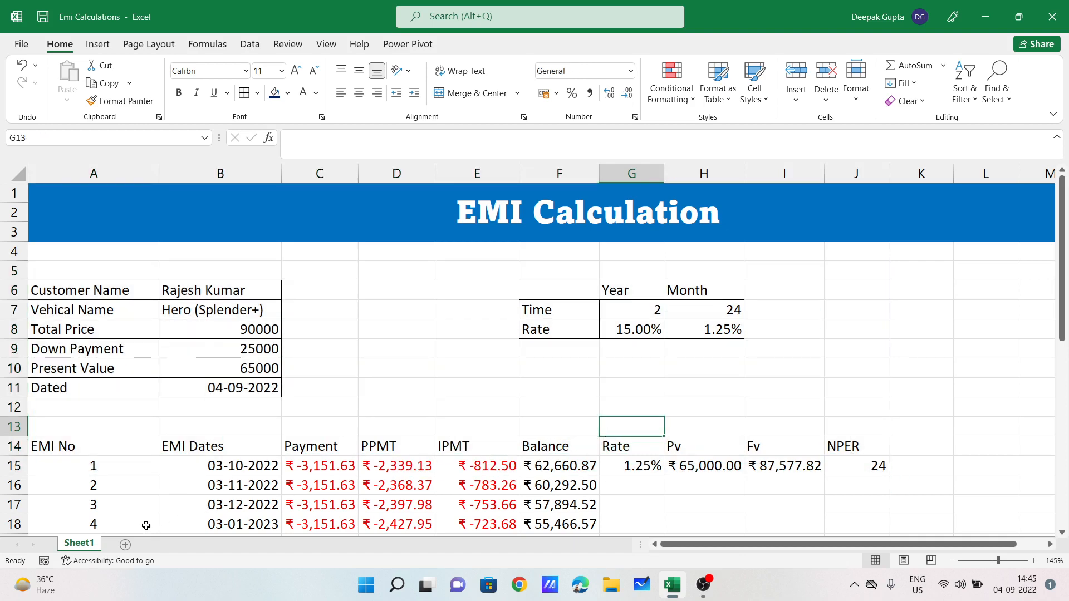
click(125, 545)
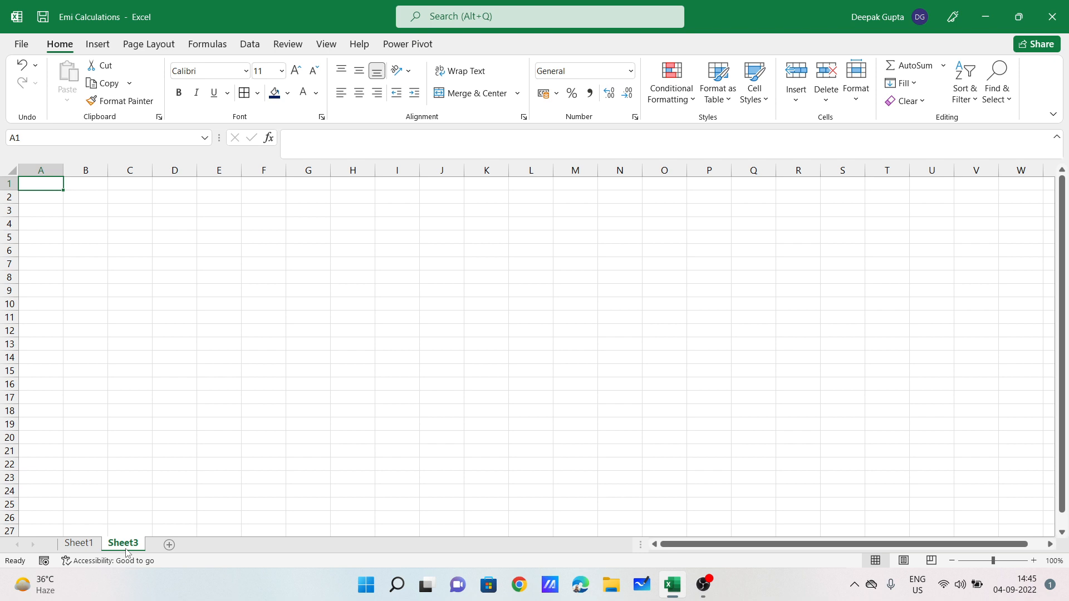
Step: Merge and centre A1:L3 and enter the title 'EMI Calculation' in it
ctrl+scroll(182, 419, up, 6)
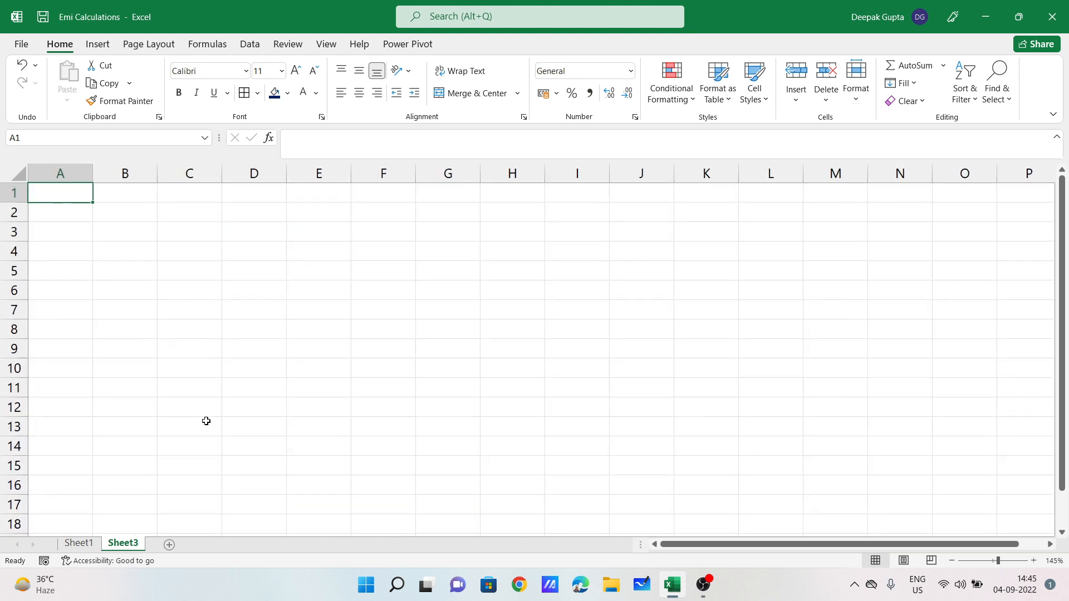
mouse_move(59, 200)
mouse_down()
mouse_move(188, 262)
mouse_move(732, 260)
mouse_move(824, 244)
mouse_up()
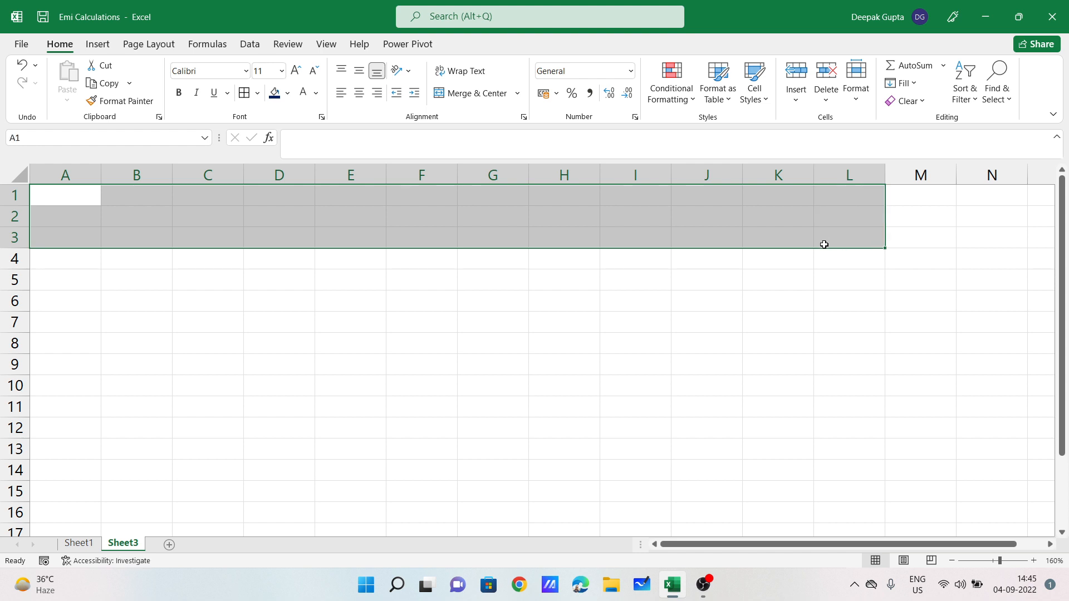
click(471, 93)
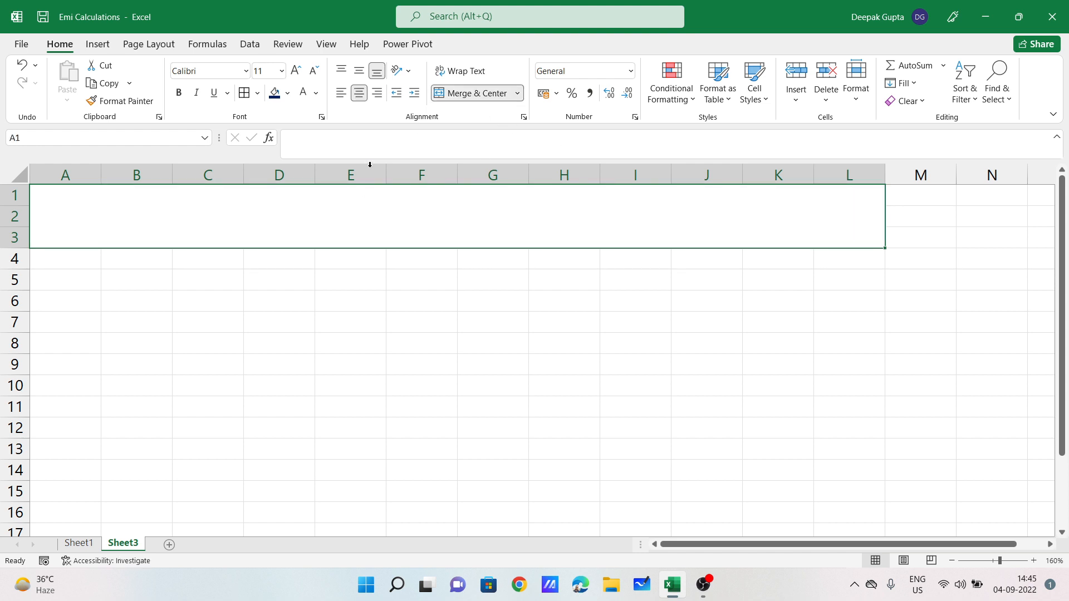
double_click(440, 235)
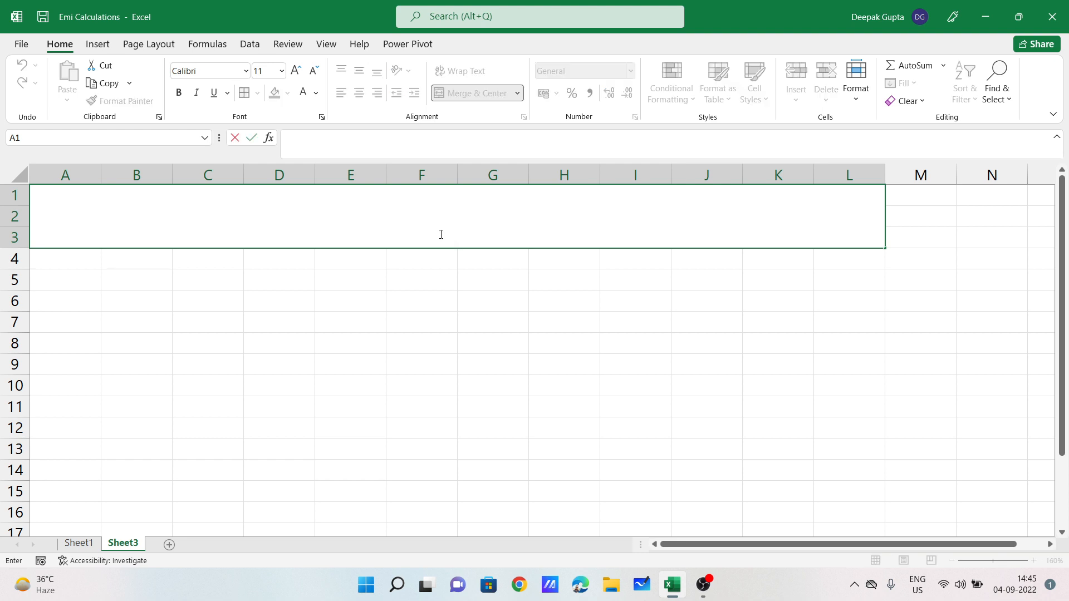
text(EMI Calculation)
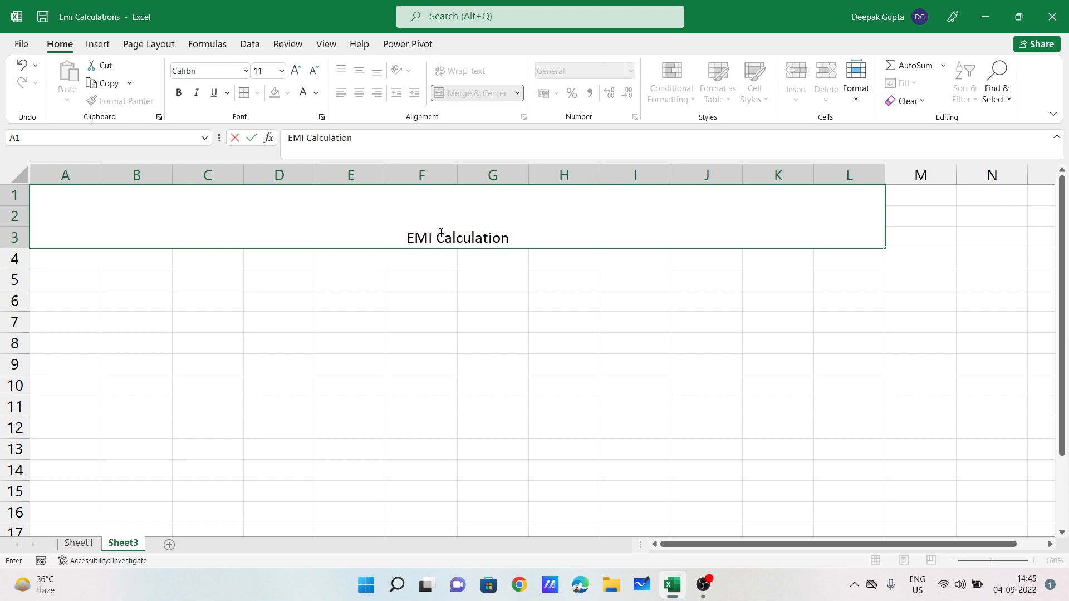
key(Return)
click(440, 232)
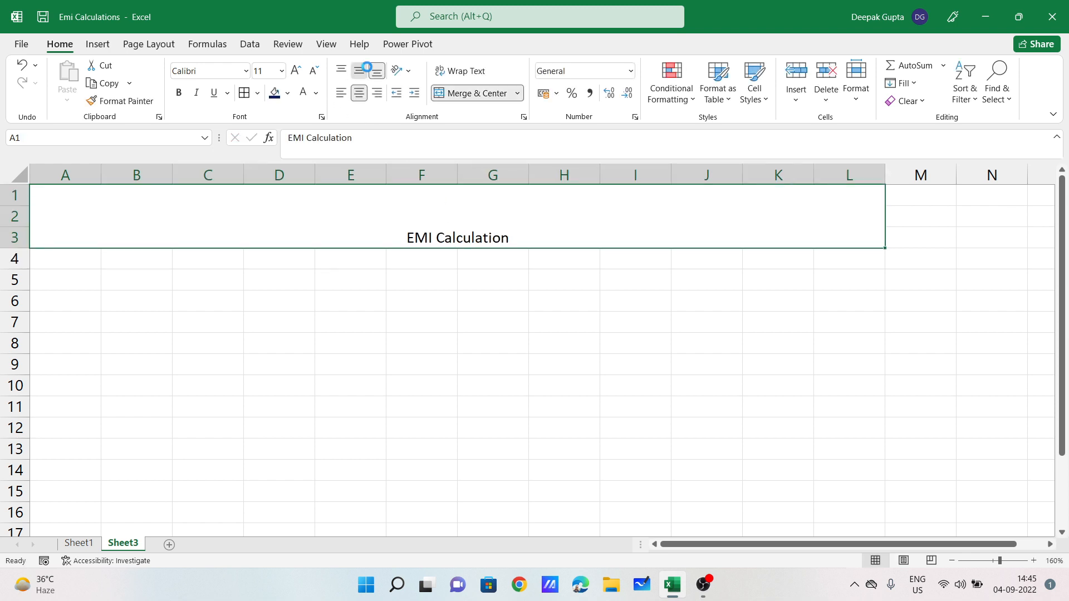
Step: Middle-align the title, set it in Amasis MT Pro Black size 22, and give it a blue fill
click(359, 70)
click(246, 71)
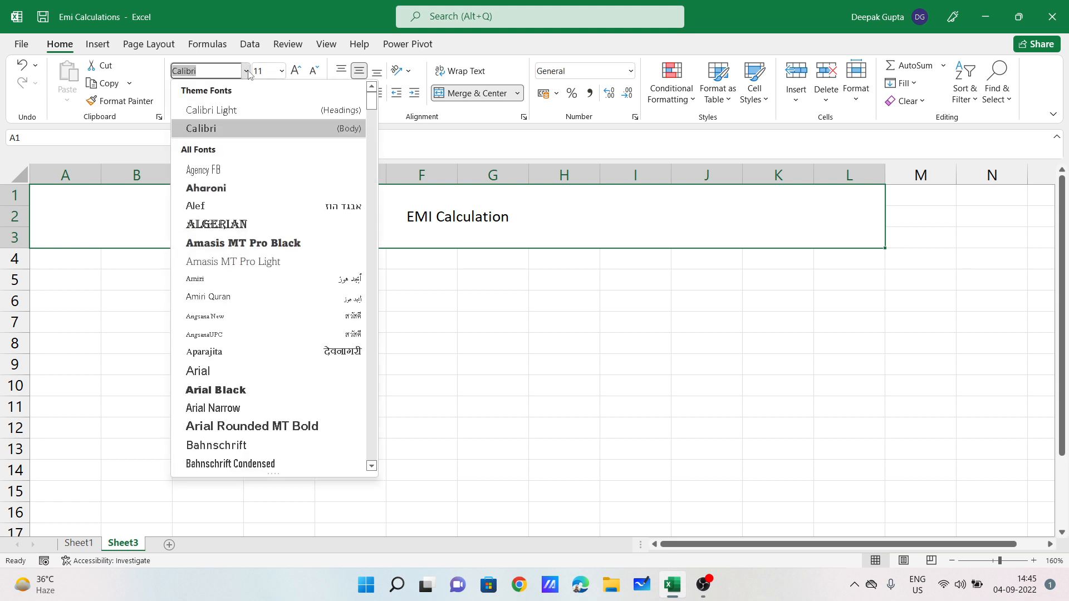
click(294, 243)
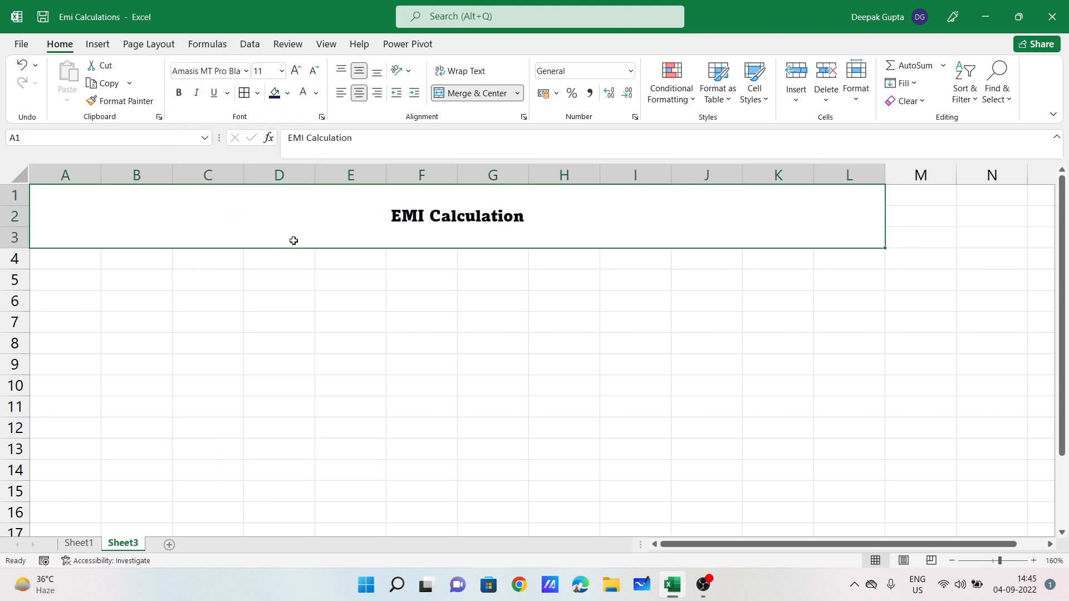
click(295, 70)
click(294, 70)
click(295, 70)
click(295, 71)
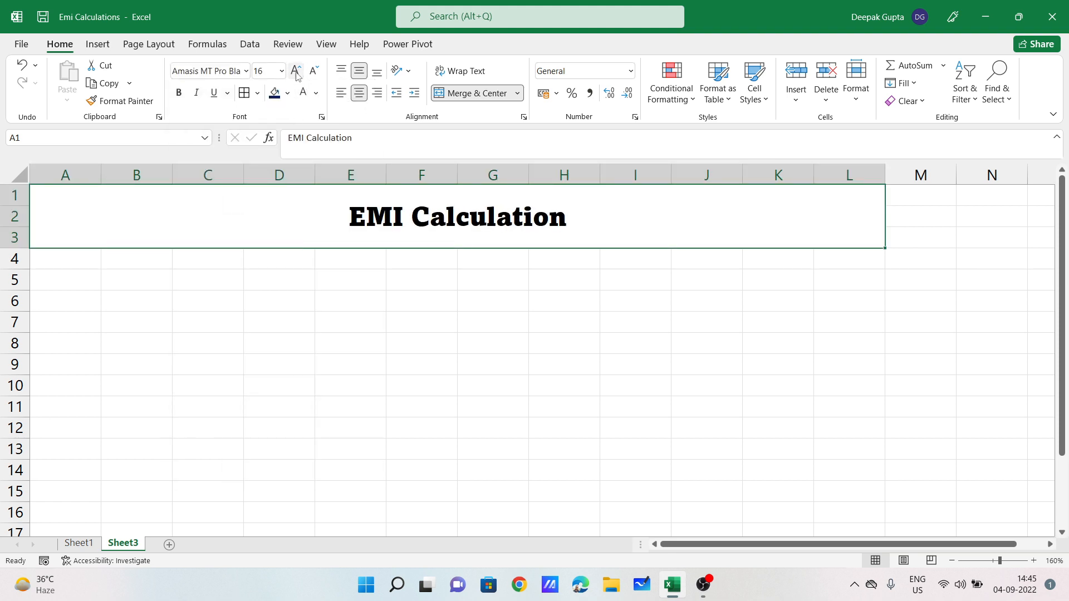
click(294, 70)
click(295, 70)
click(287, 93)
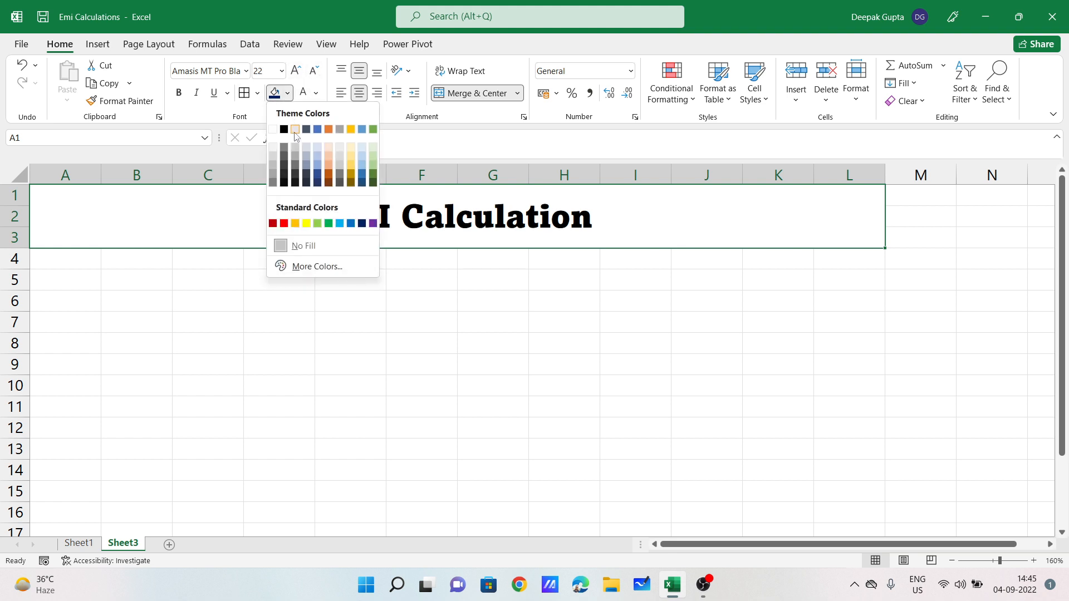
click(351, 223)
click(315, 93)
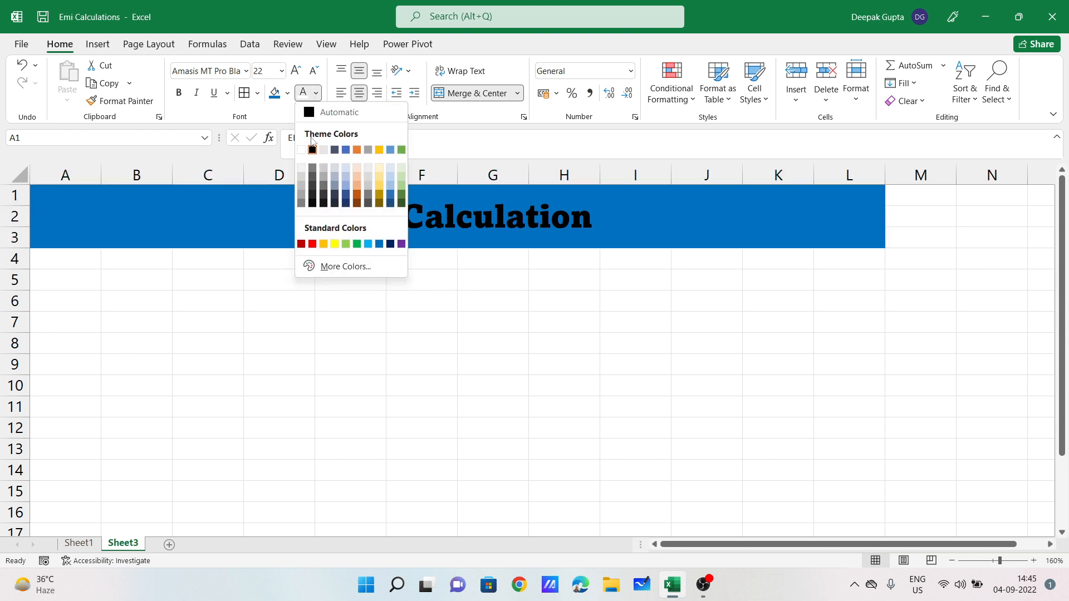
Step: Make the title text white and widen column A for the labels
click(301, 149)
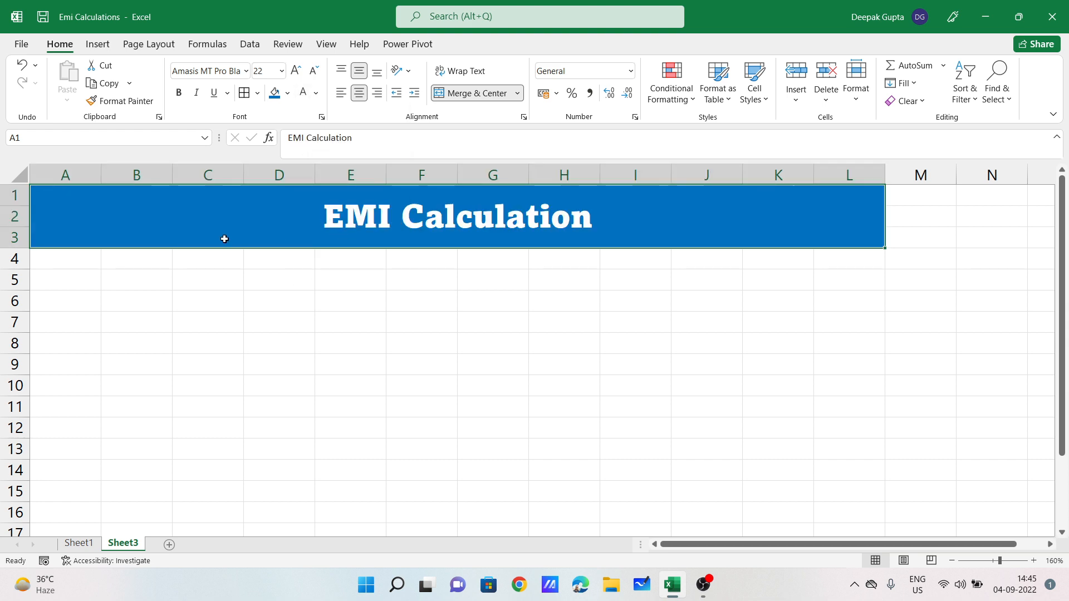
click(468, 317)
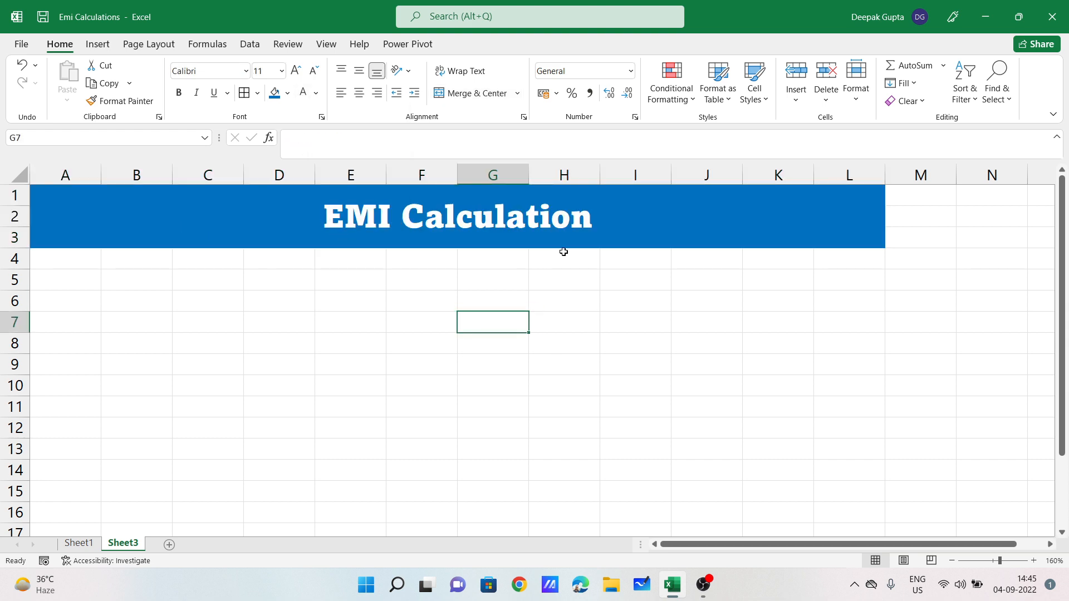
drag(102, 174, 142, 173)
click(102, 315)
click(100, 302)
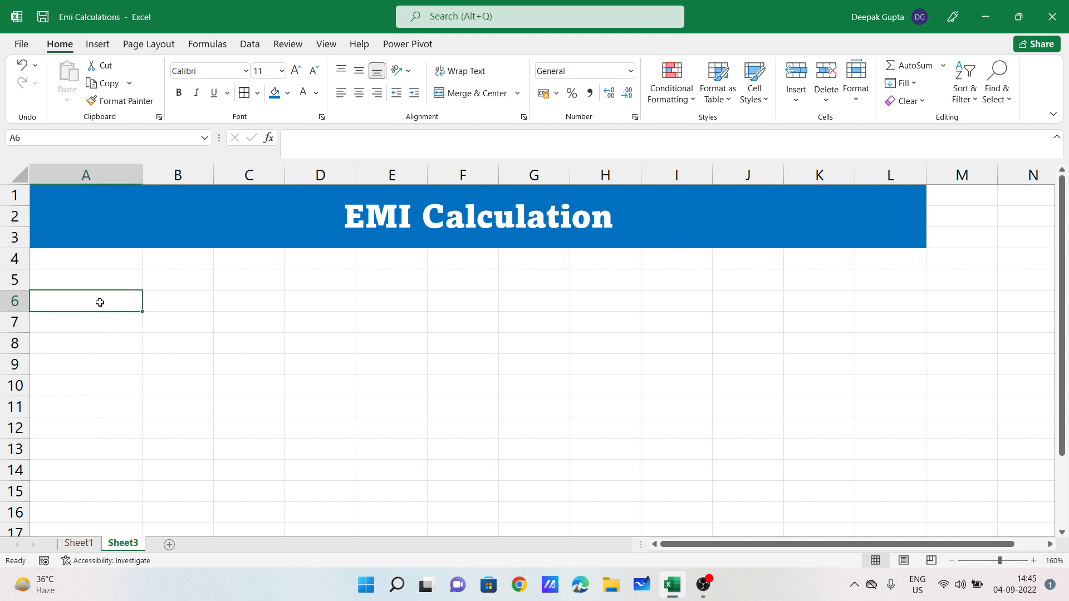
Step: Enter Customer Name, Vehical Name, Total Price, Down Payment, Present Value and Date in A6:A11
text(Cust)
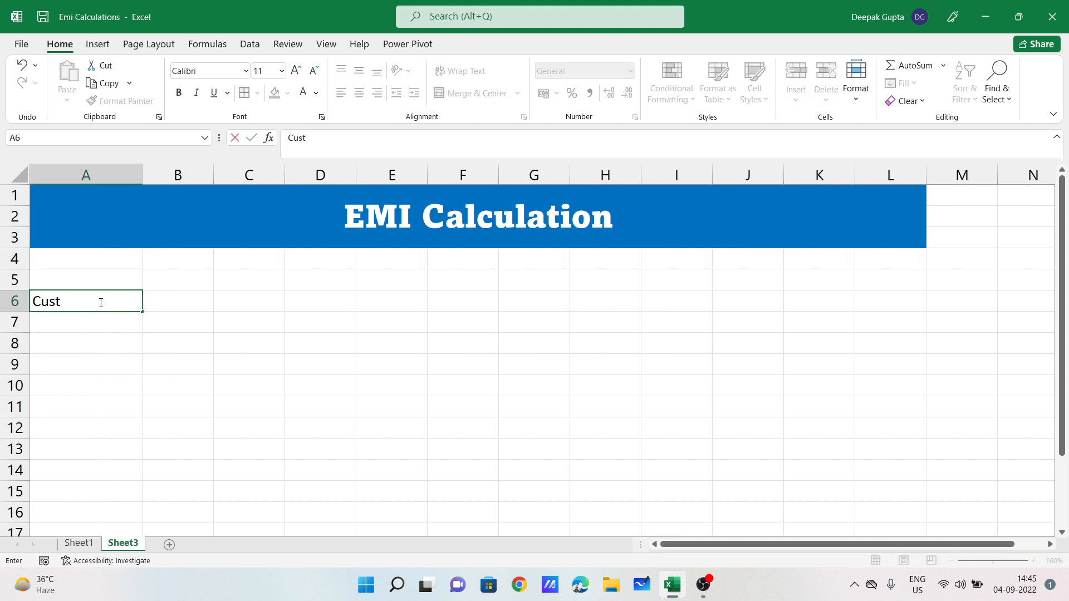
text(omer Name)
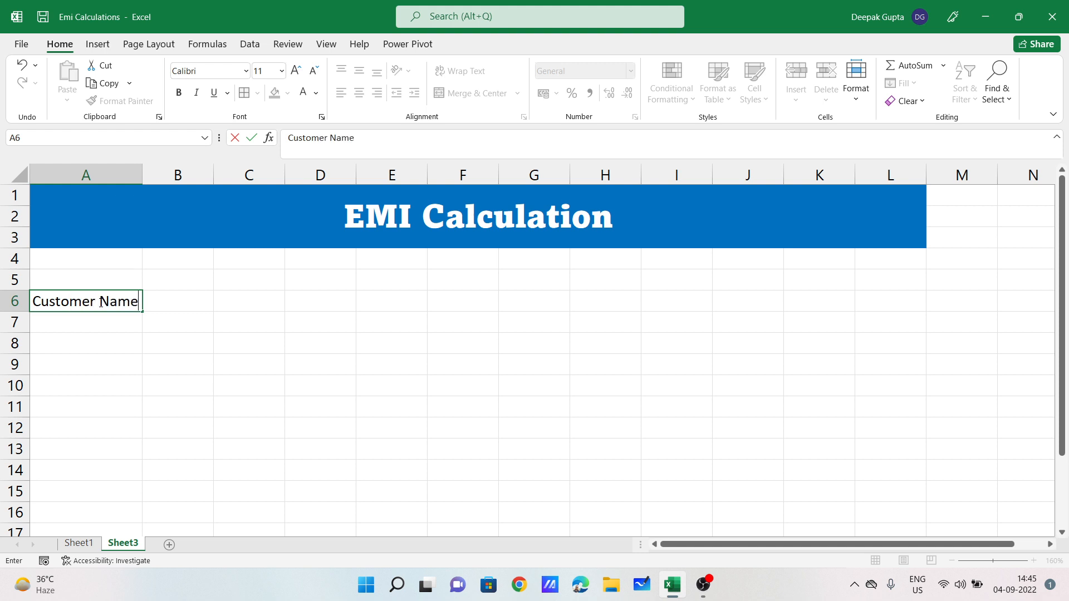
key(Return)
text(Ve)
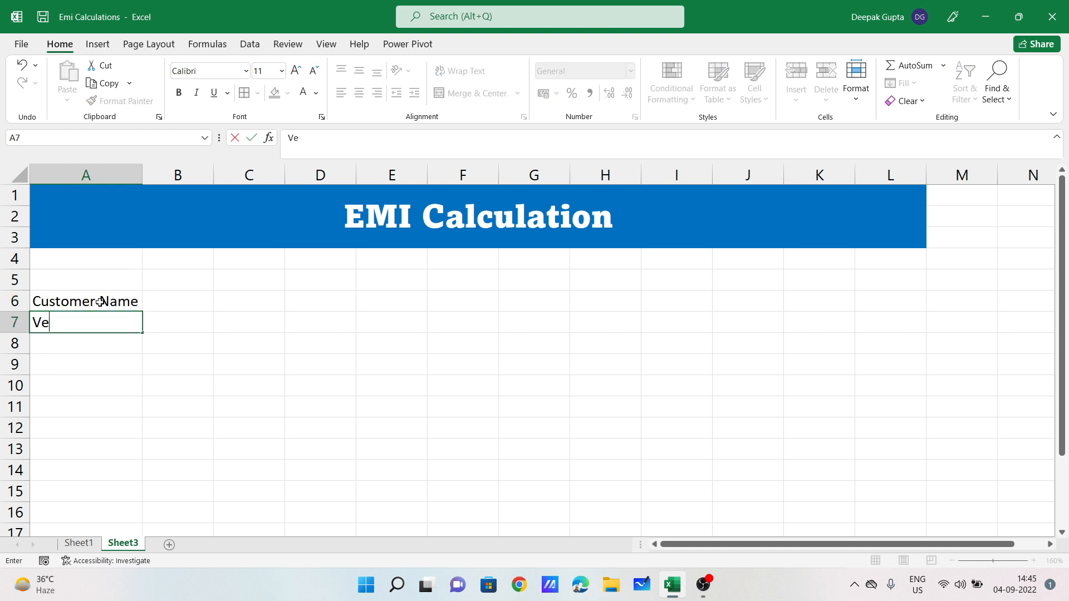
text(hical Name)
key(Return)
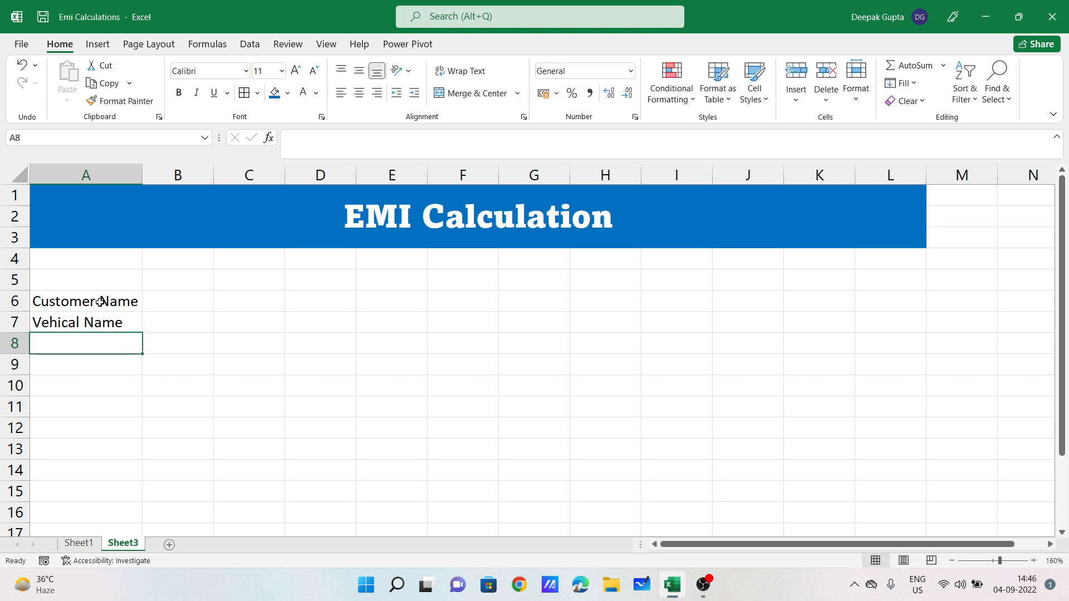
text(Total P)
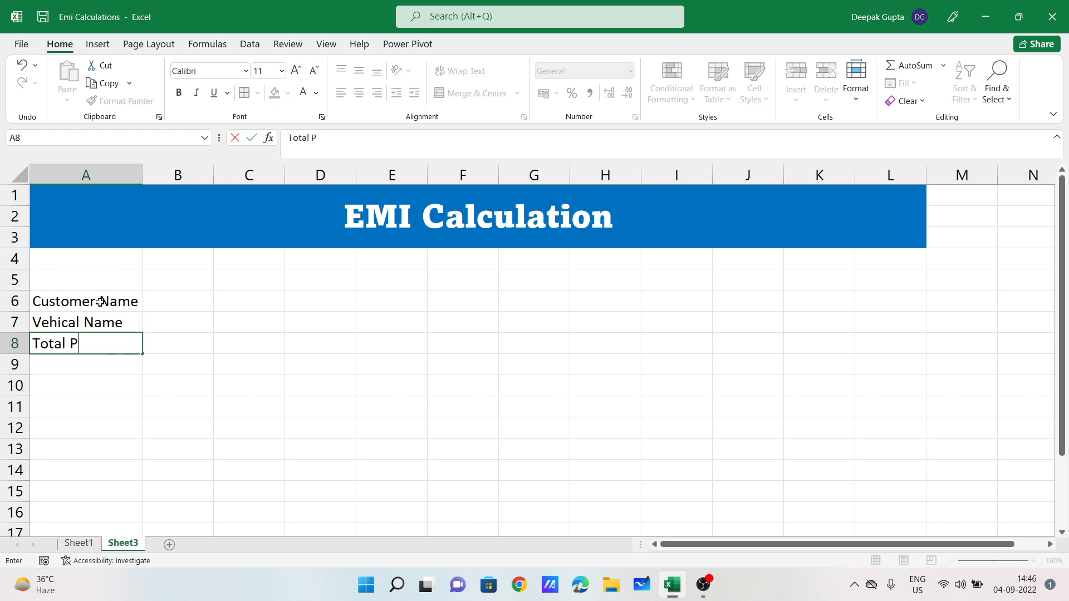
text(rice)
key(Return)
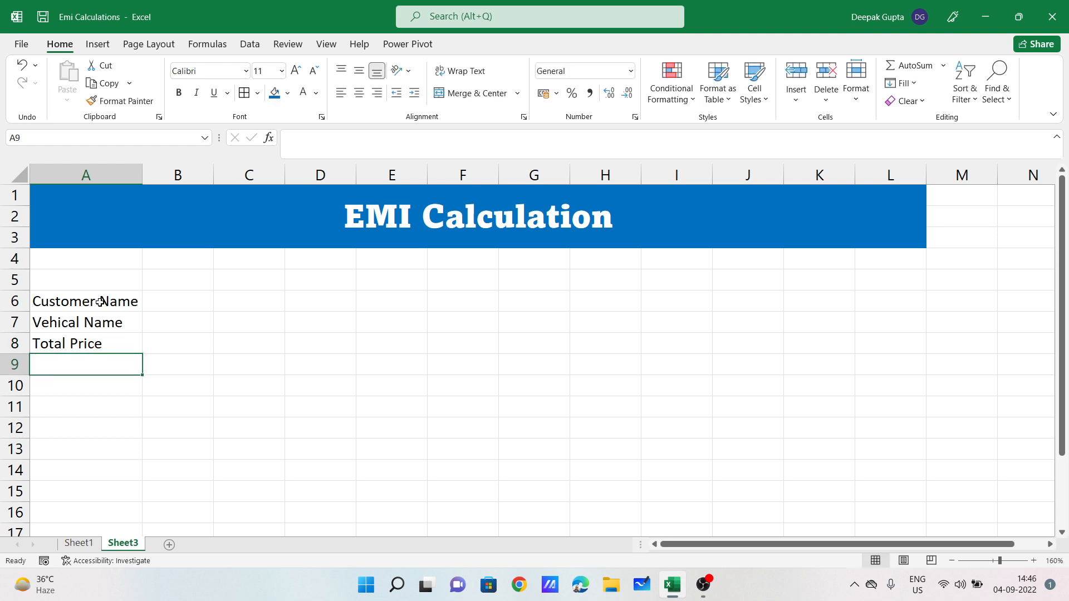
text(Diw)
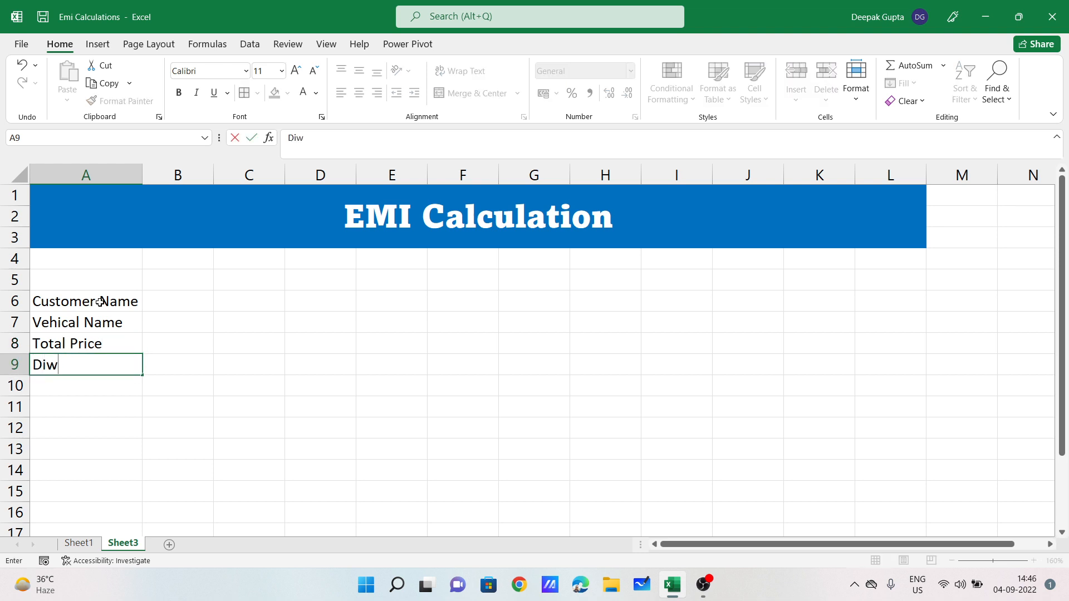
key(BackSpace)
key(BackSpace)
text(own Paymen)
key(Return)
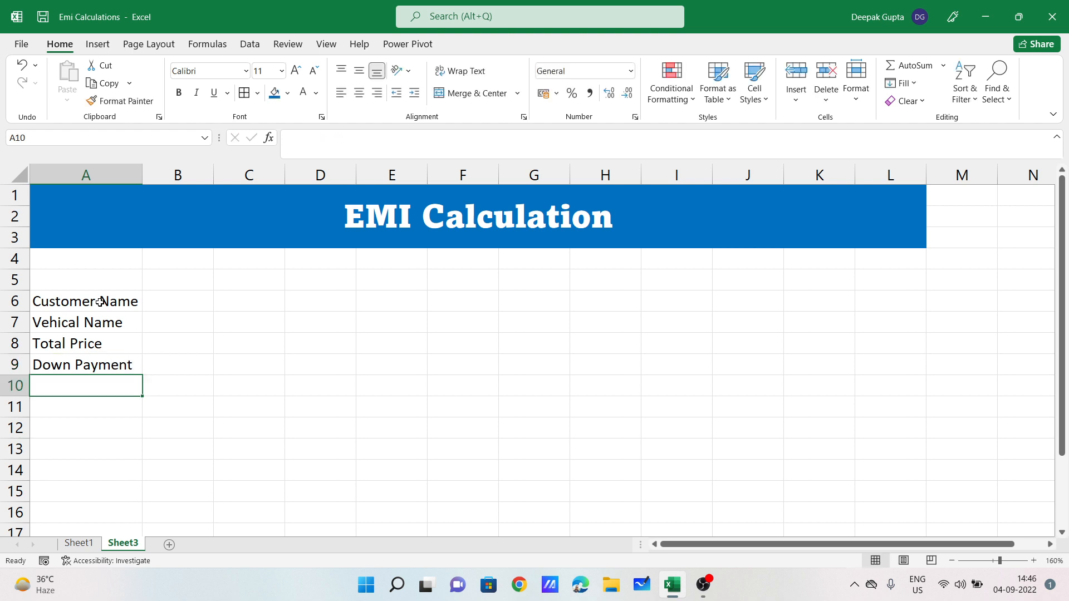
text(Pres)
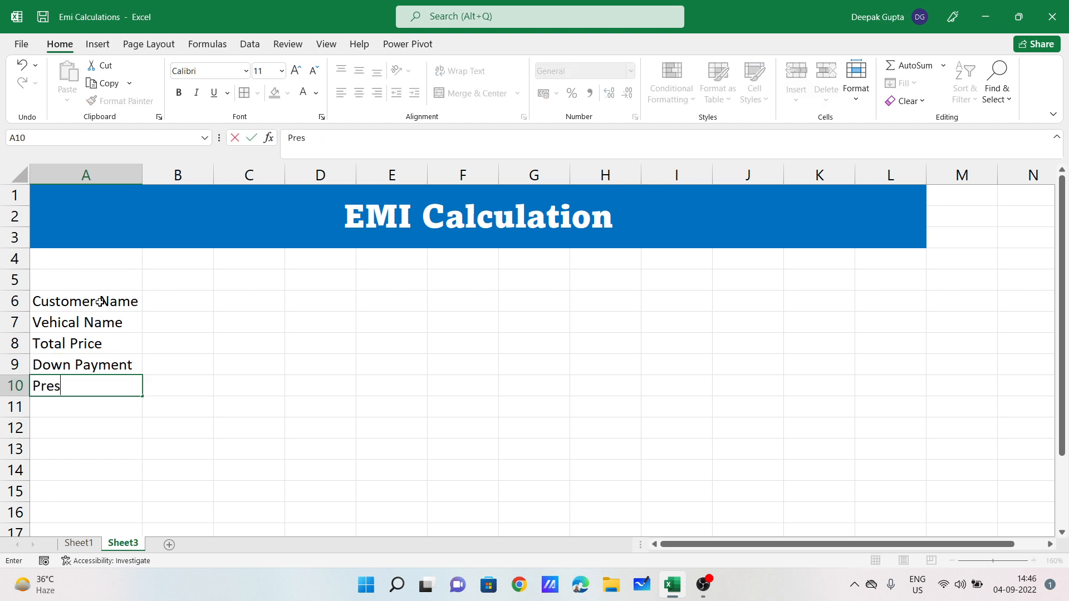
text(ent Value)
key(Return)
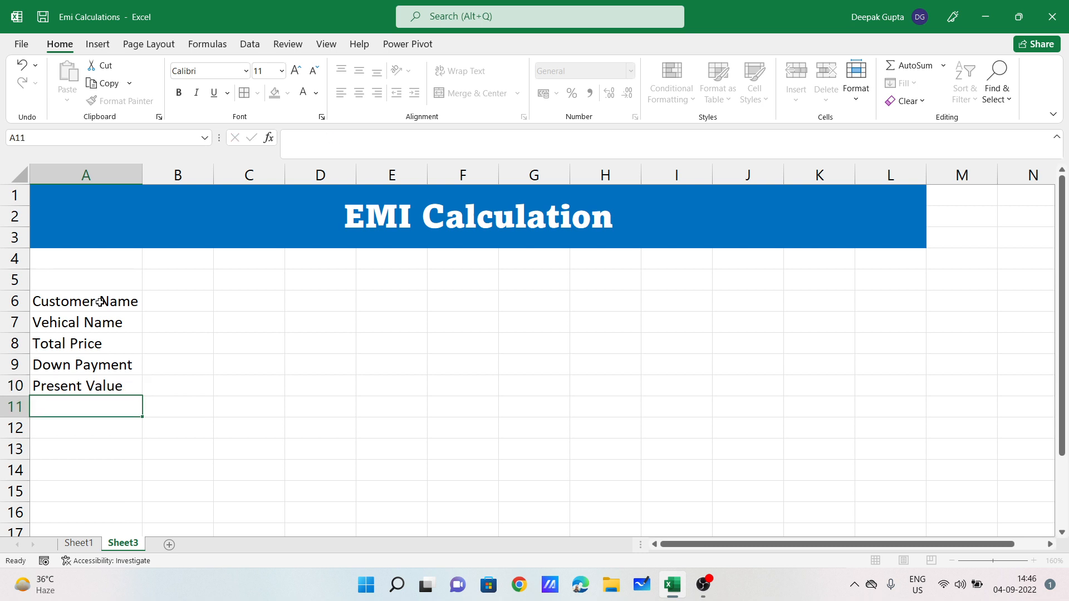
text(Dte)
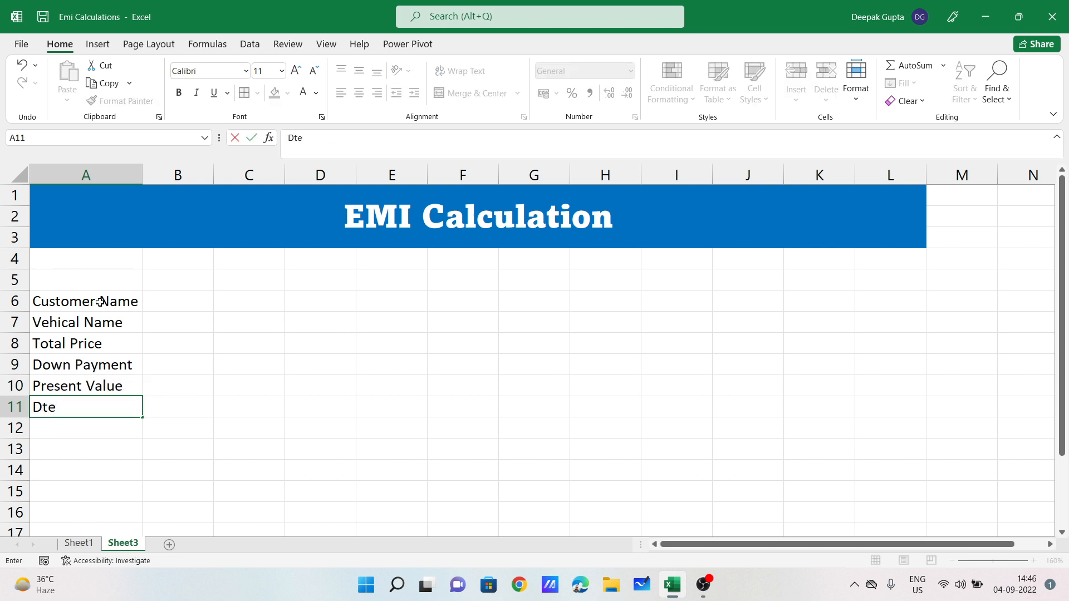
text(e)
key(Return)
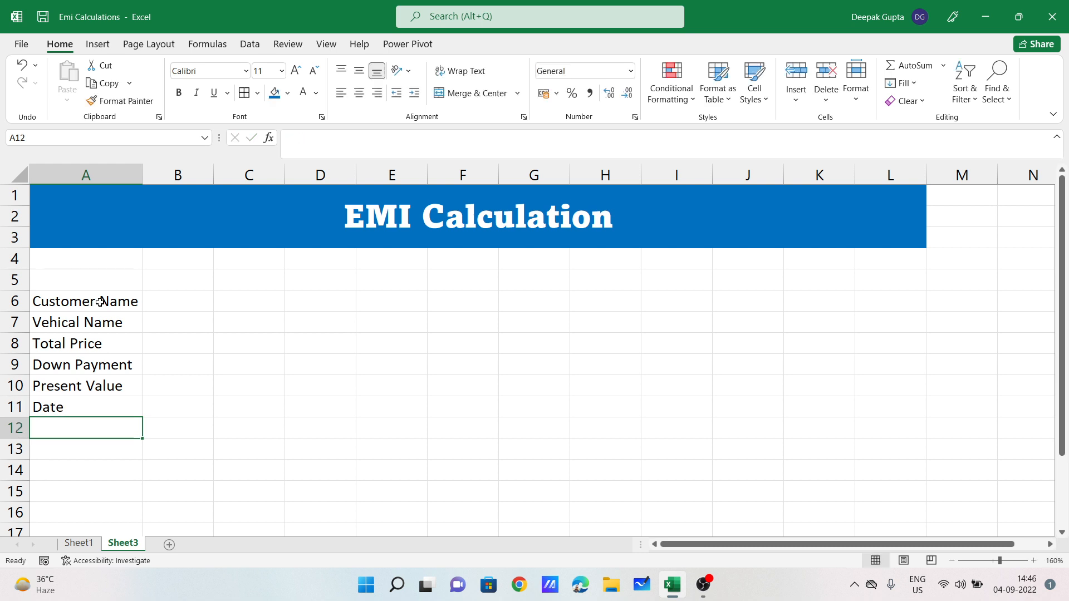
Step: Widen column B and apply All Borders to A6:B11
drag(212, 170, 305, 170)
click(218, 427)
drag(62, 299, 225, 406)
click(248, 93)
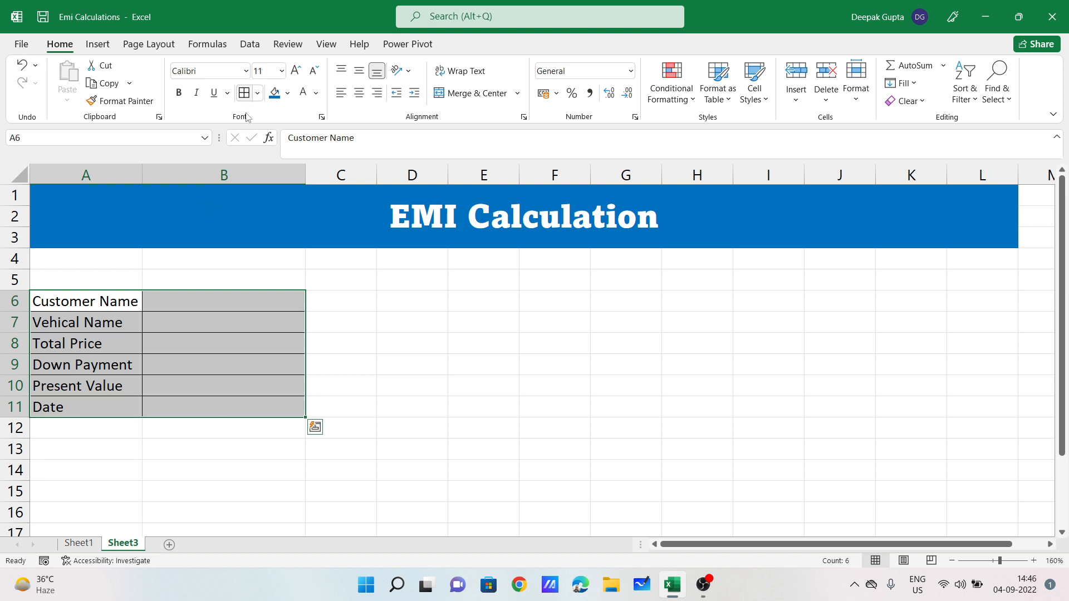
click(278, 321)
click(216, 300)
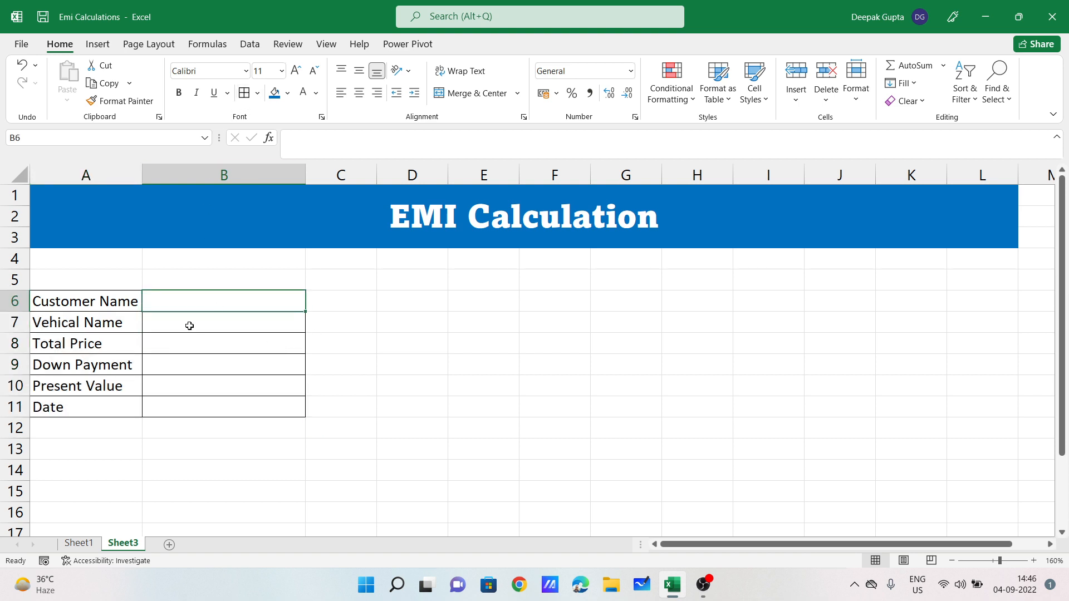
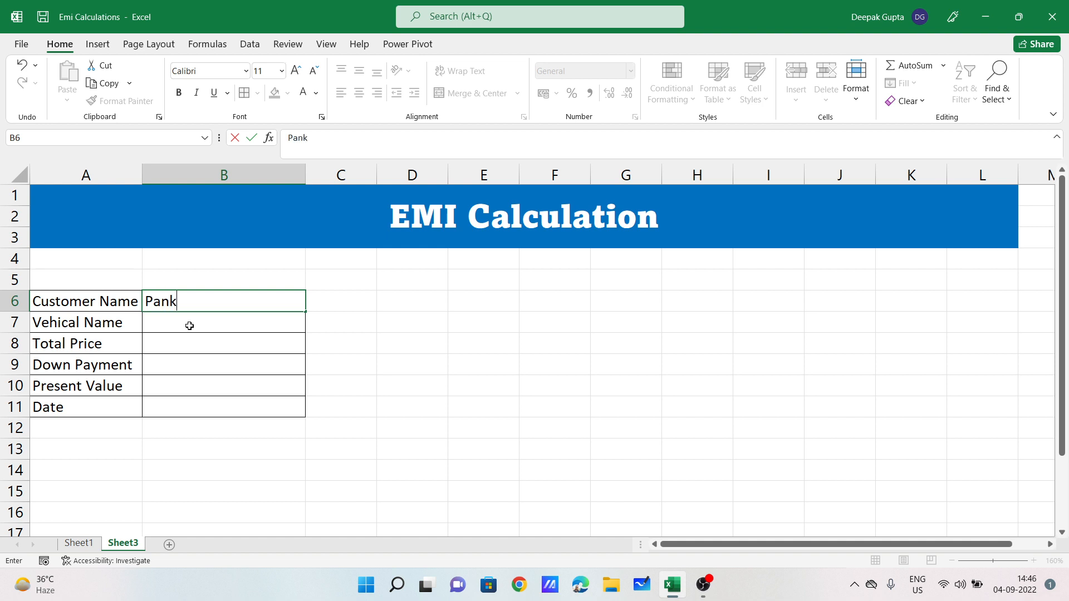
Step: Enter the customer's name, vehicle Hero Spl+ and total price 92000 in B6:B8
key(Return)
text(Sple)
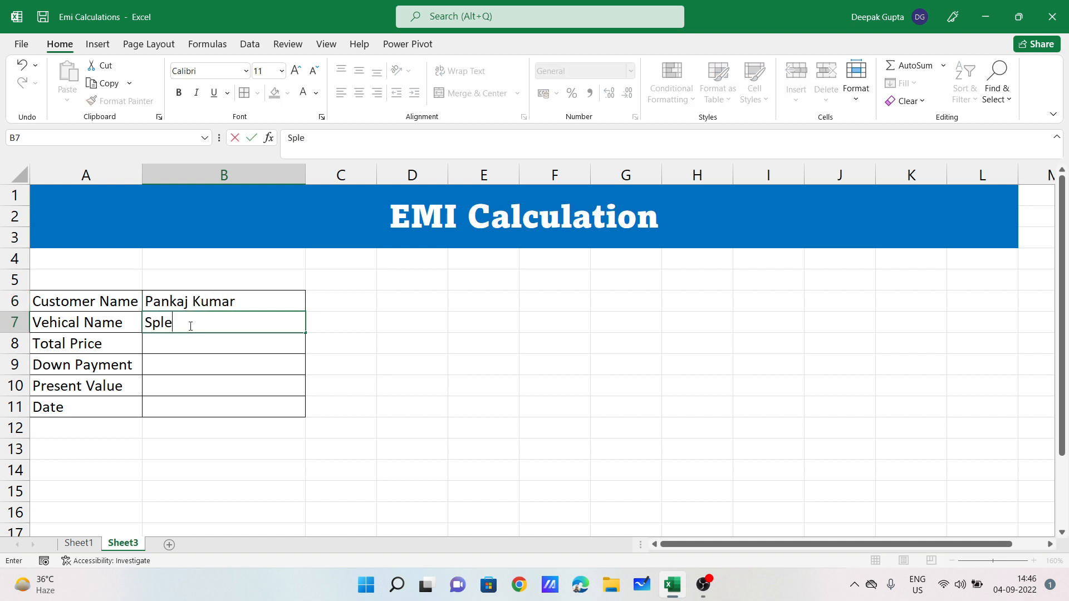
key(BackSpace)
key(BackSpace)
key(BackSpace)
key(BackSpace)
text(Hero Spl)
key(Return)
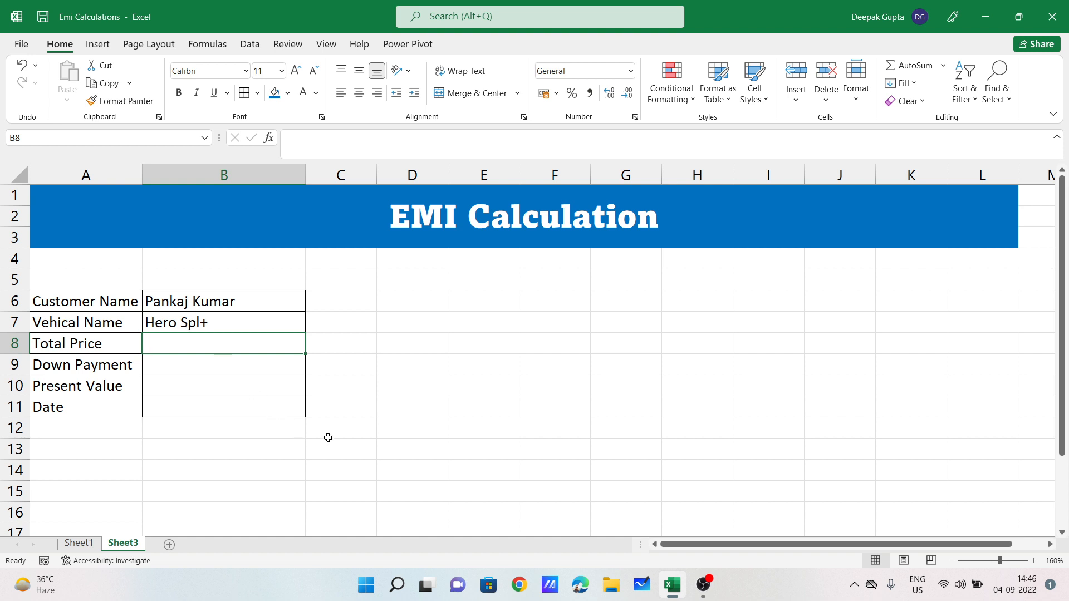
text(9)
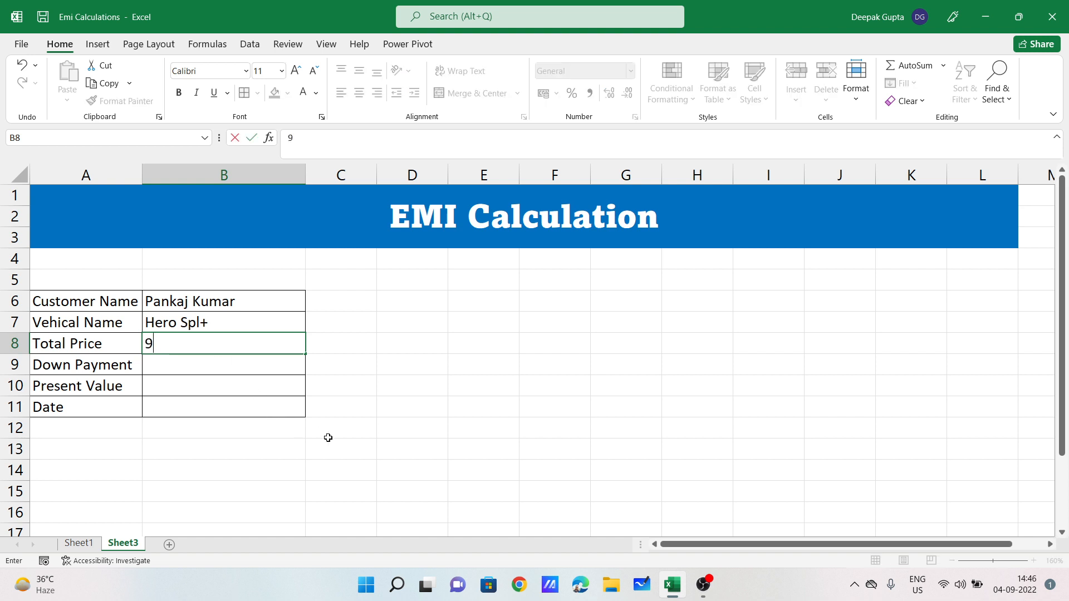
text(2000)
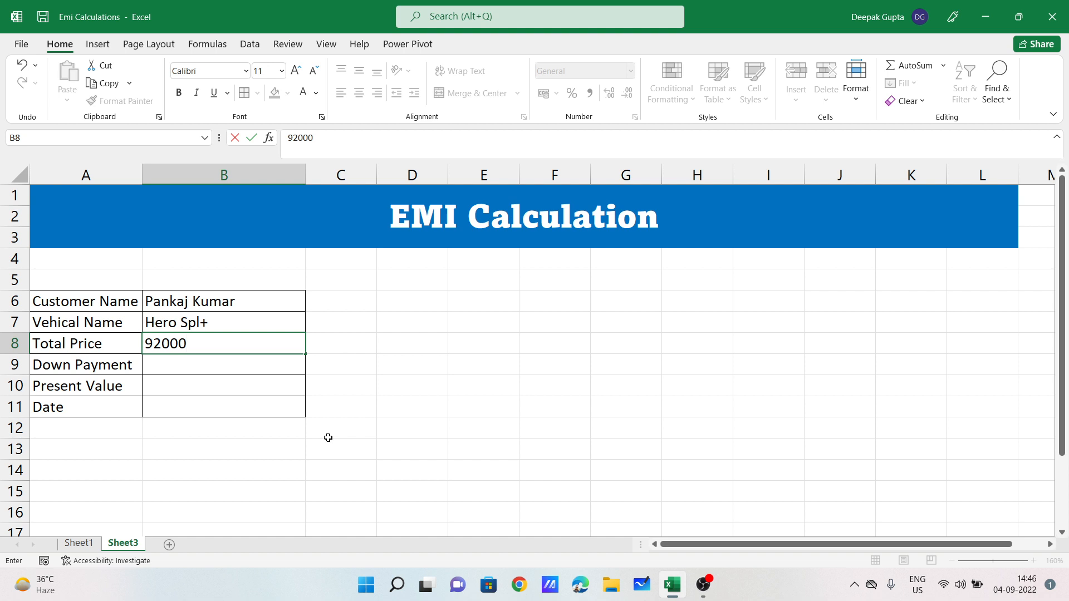
key(Return)
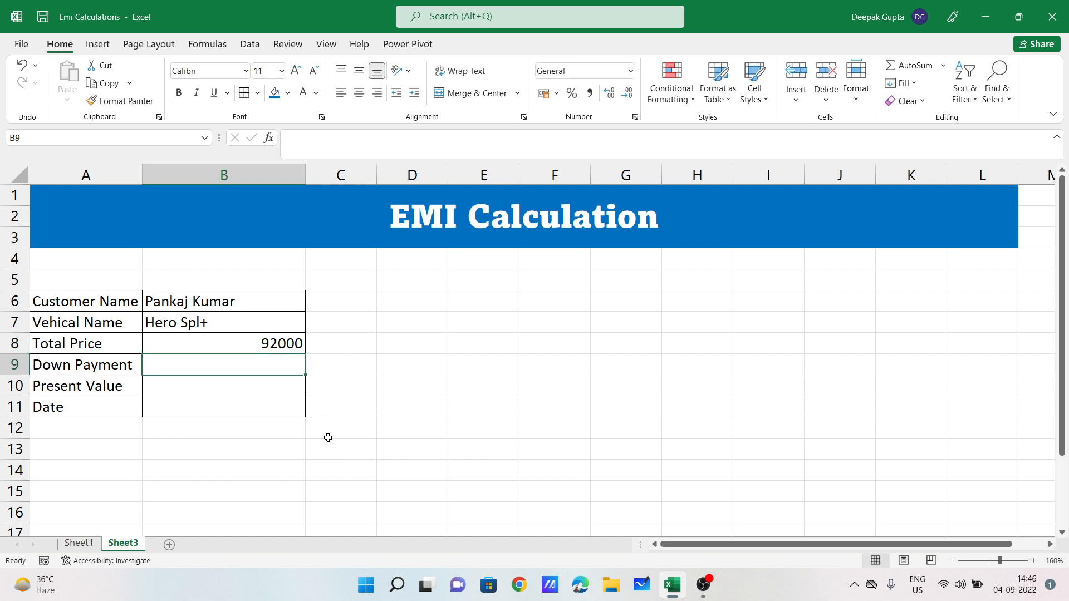
Step: Enter the down payment 31000 in B9 and verify the entries
click(107, 367)
click(272, 346)
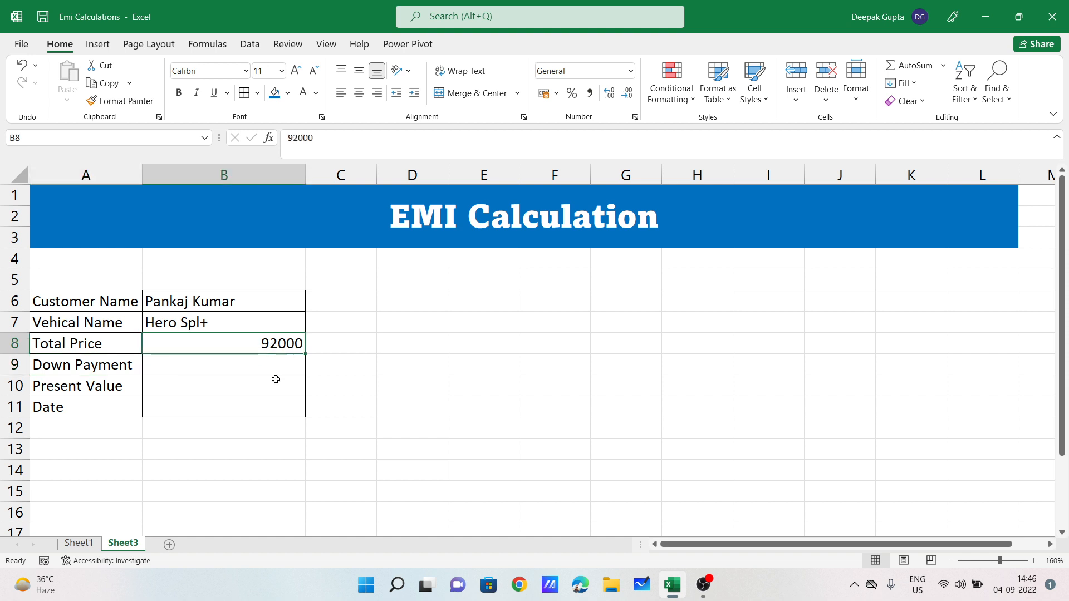
click(249, 365)
text(3)
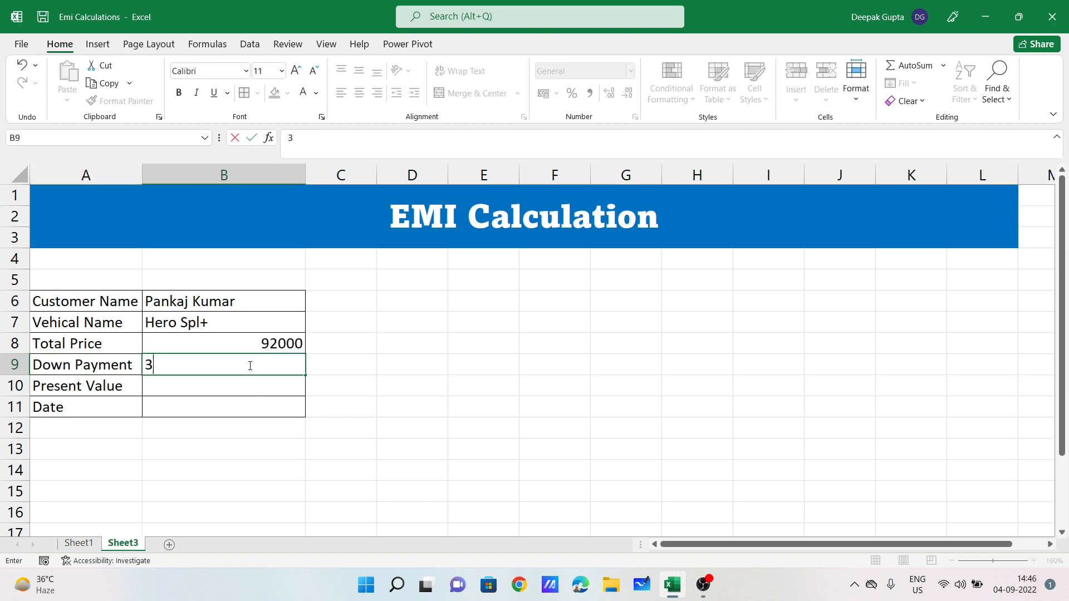
text(1000)
key(Return)
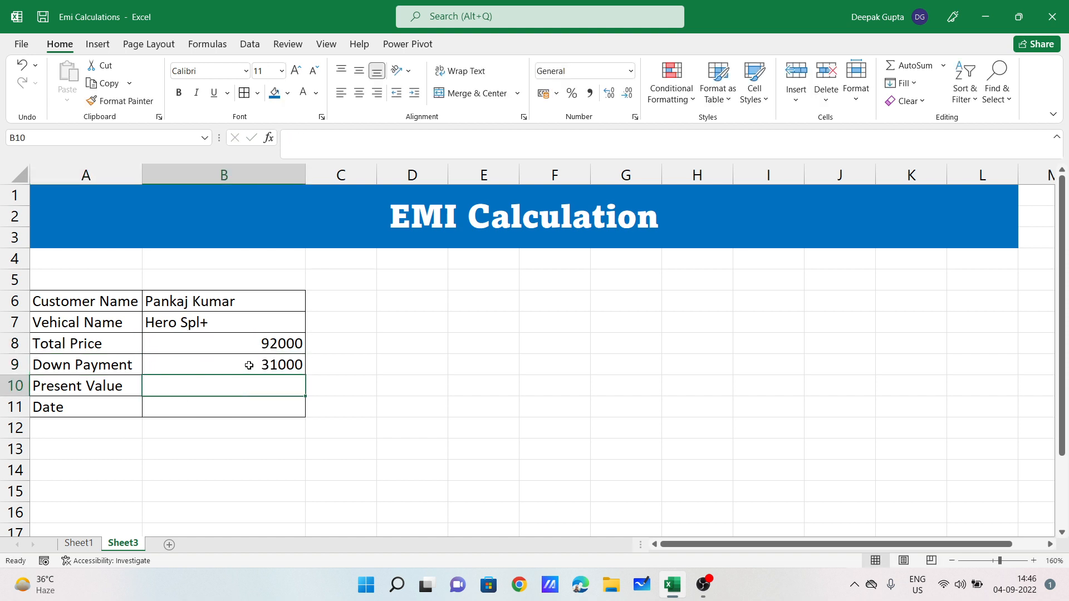
click(219, 363)
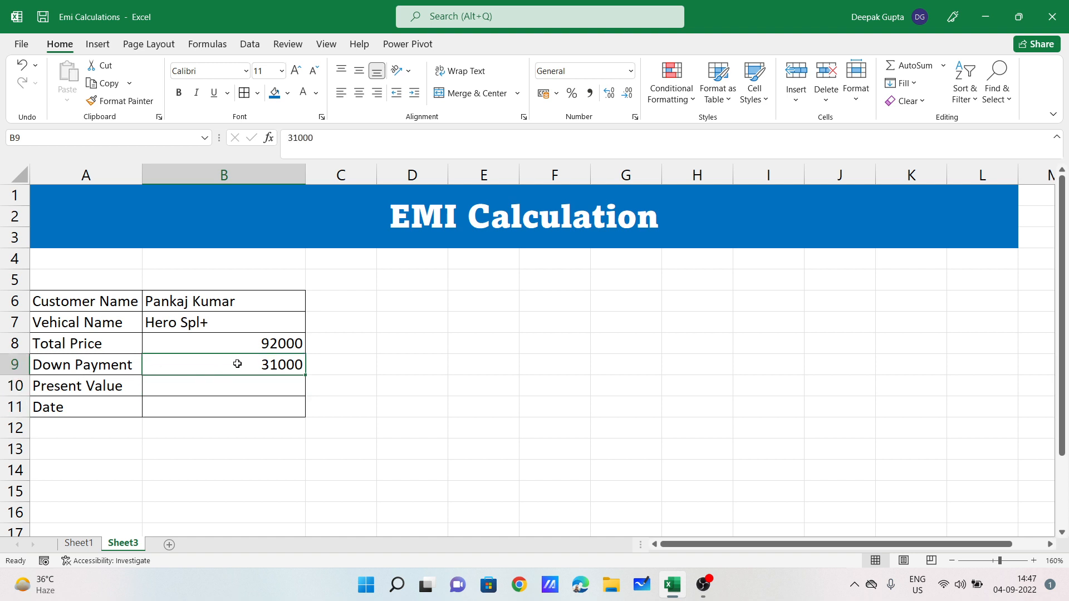
click(271, 383)
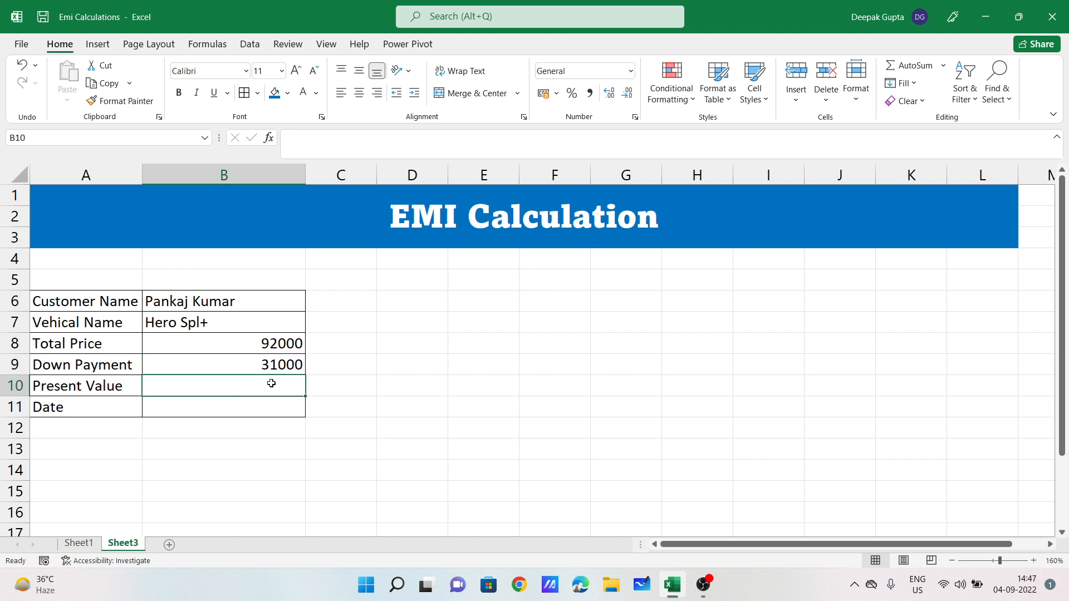
Step: Enter =B8-B9 in B10 so Present Value shows 61000
text(=)
click(268, 343)
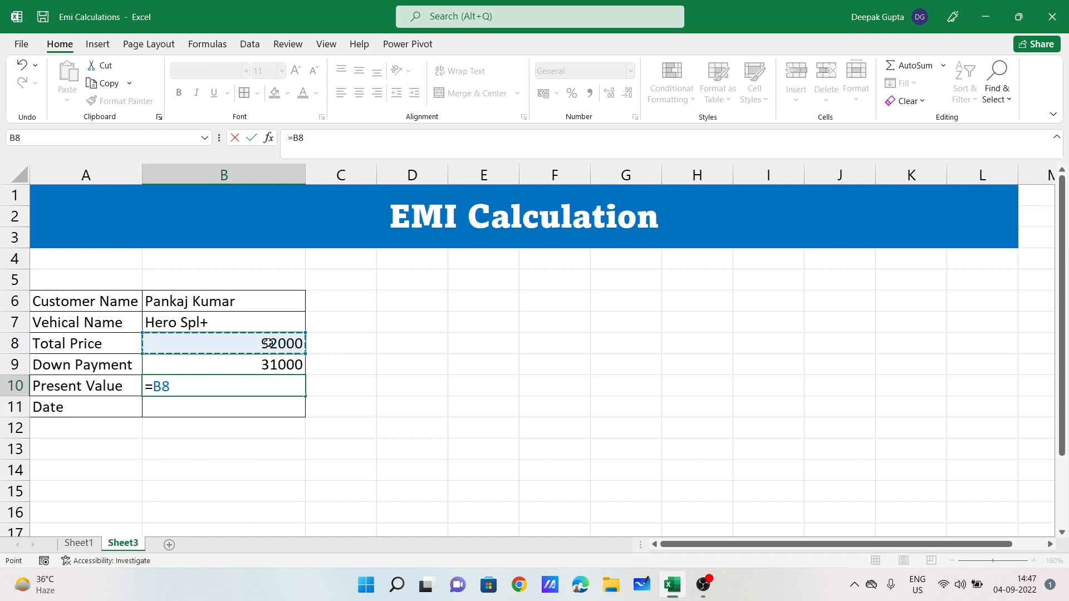
text(-)
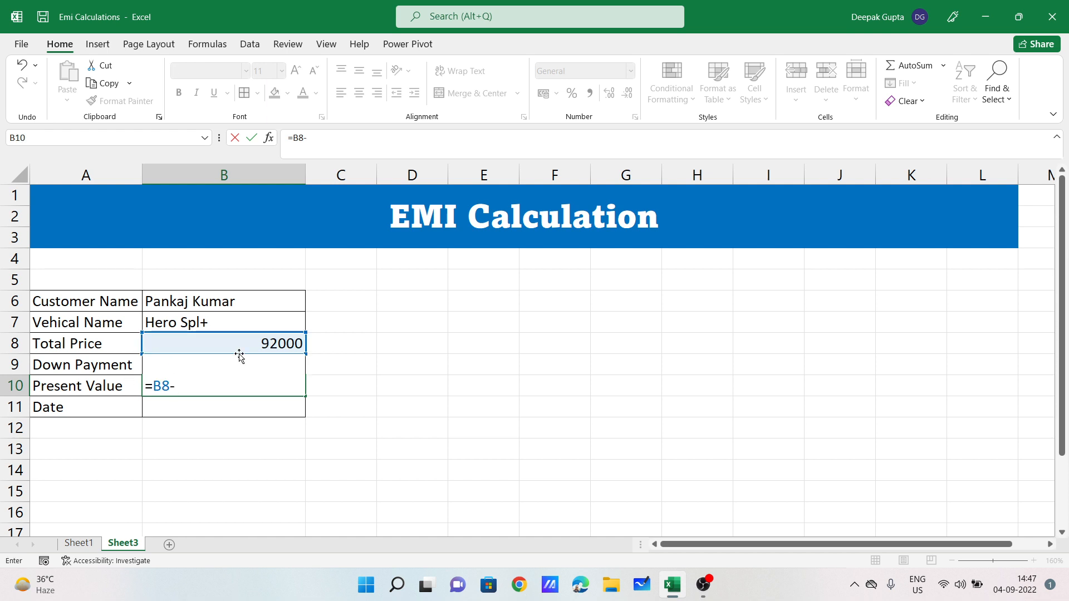
key(Down)
key(Up)
key(Up)
key(Return)
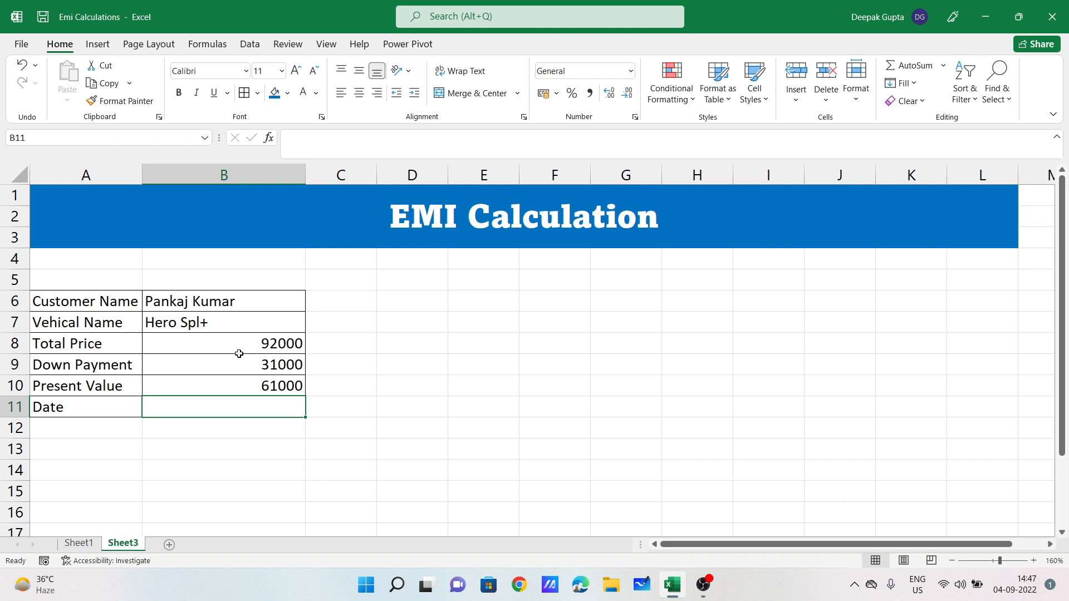
click(274, 384)
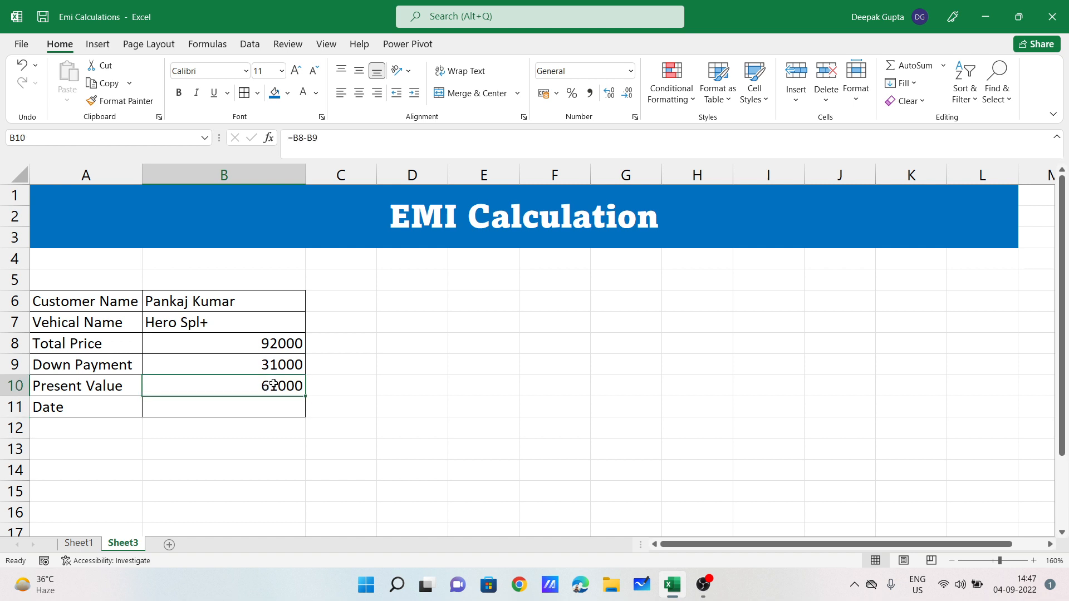
click(234, 415)
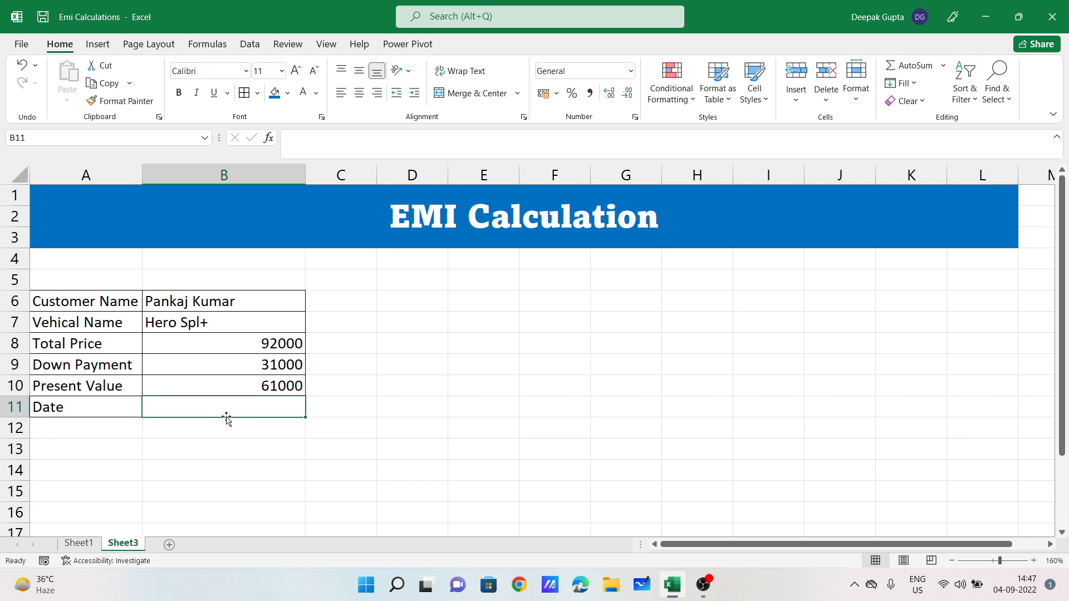
text(=t)
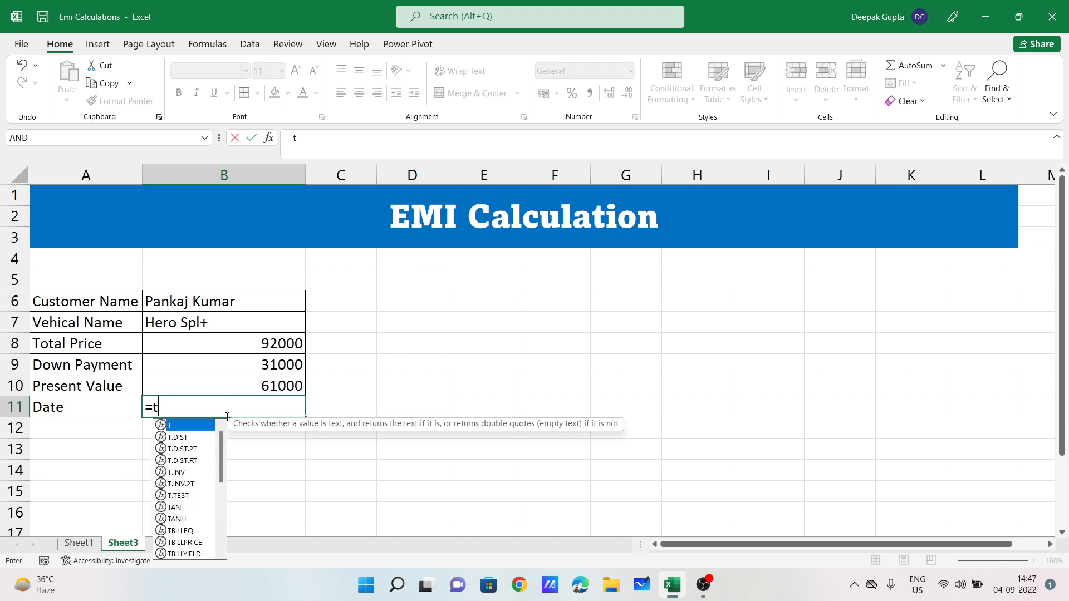
text(oda)
Step: Complete =TODAY() in B11 so the Date shows 04-09-2022, then review the details block
key(Tab)
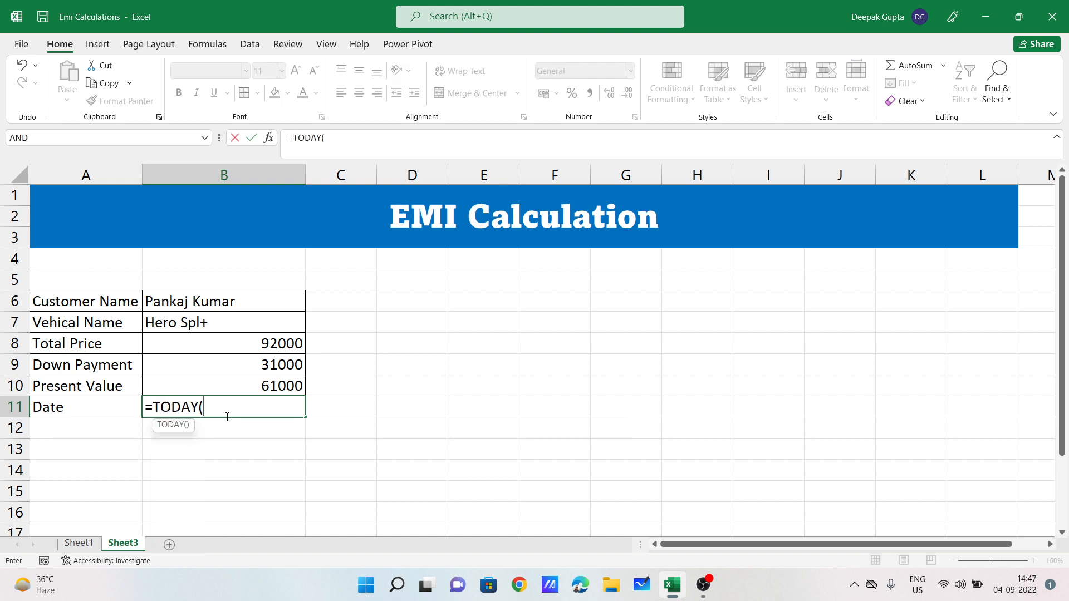
key(Return)
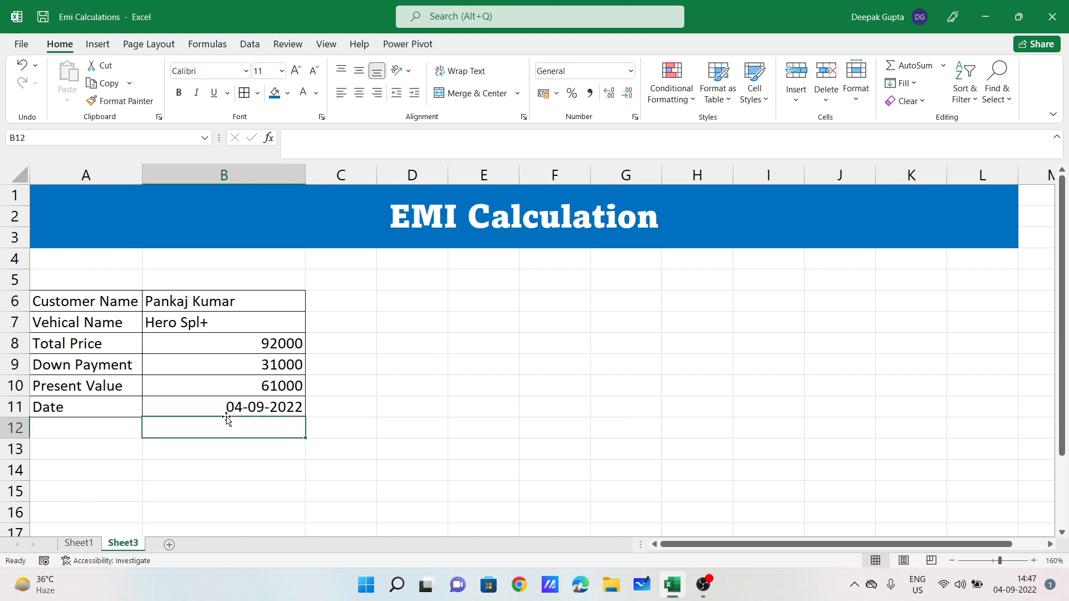
click(281, 411)
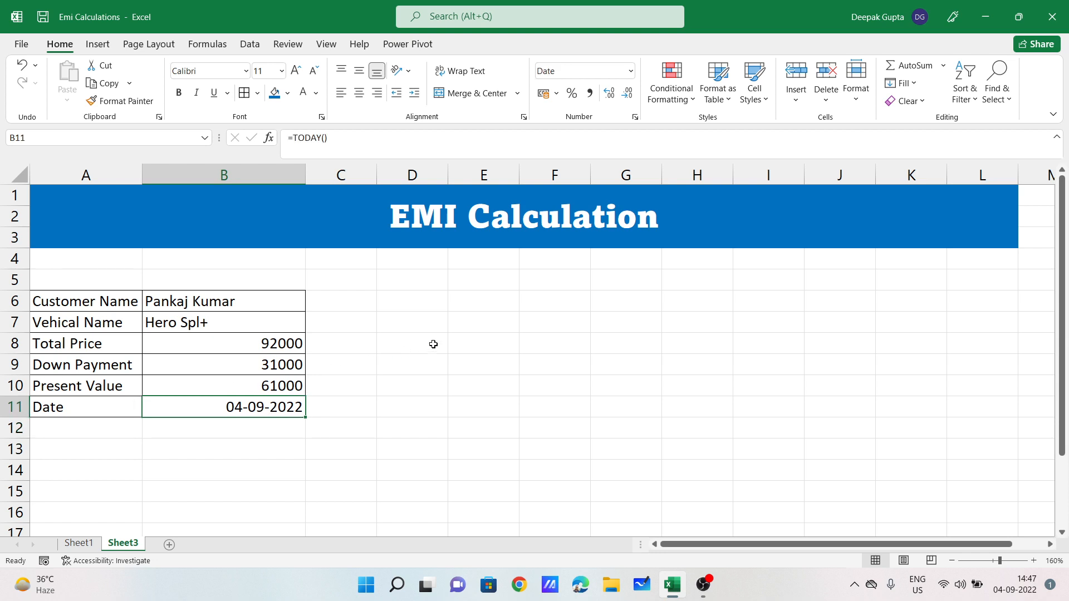
click(539, 316)
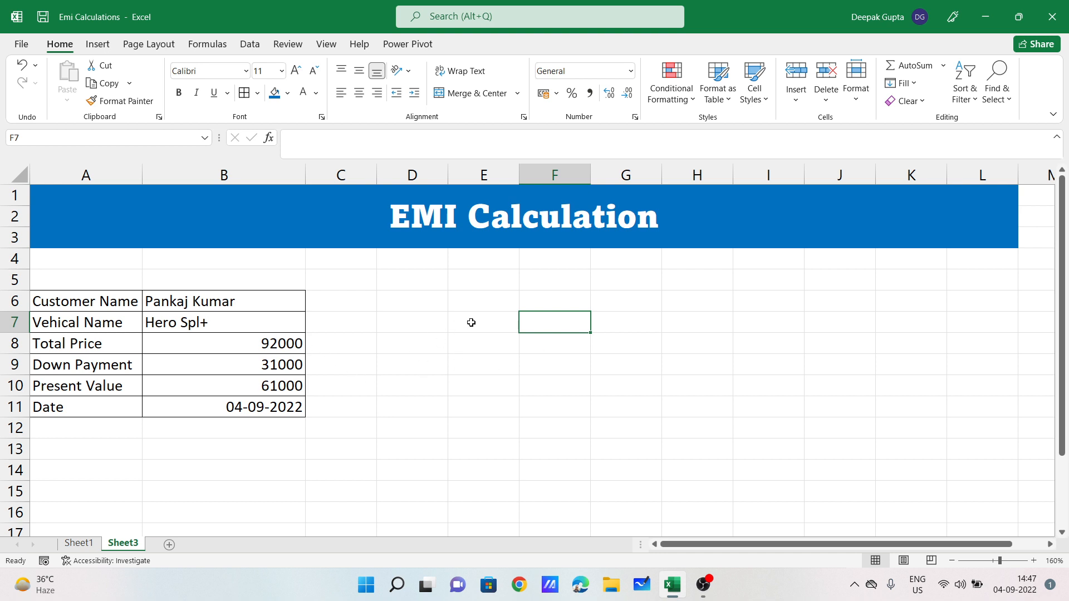
click(539, 349)
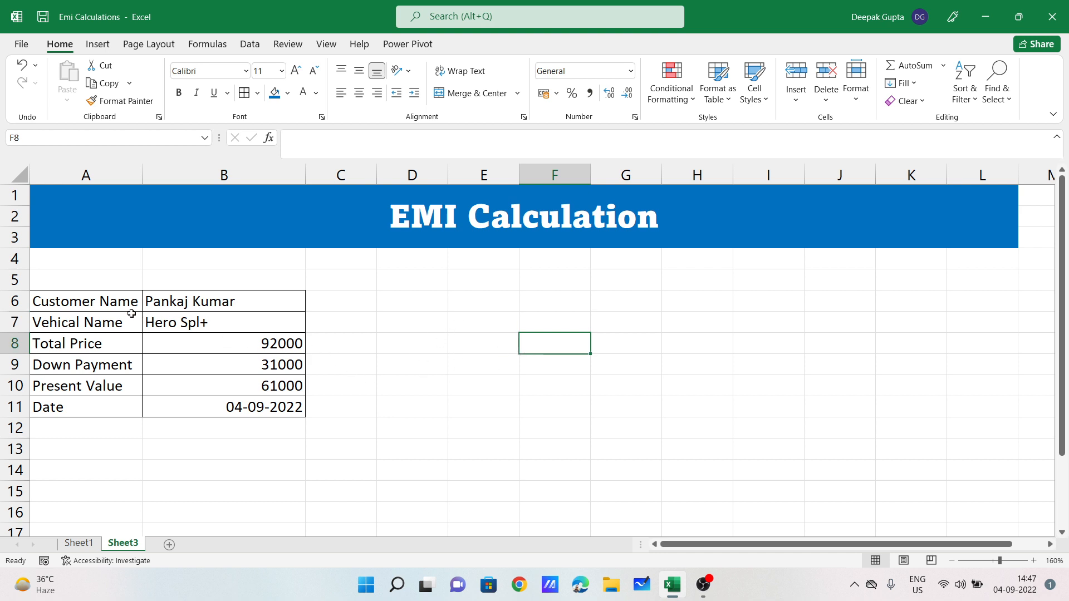
drag(89, 303, 268, 397)
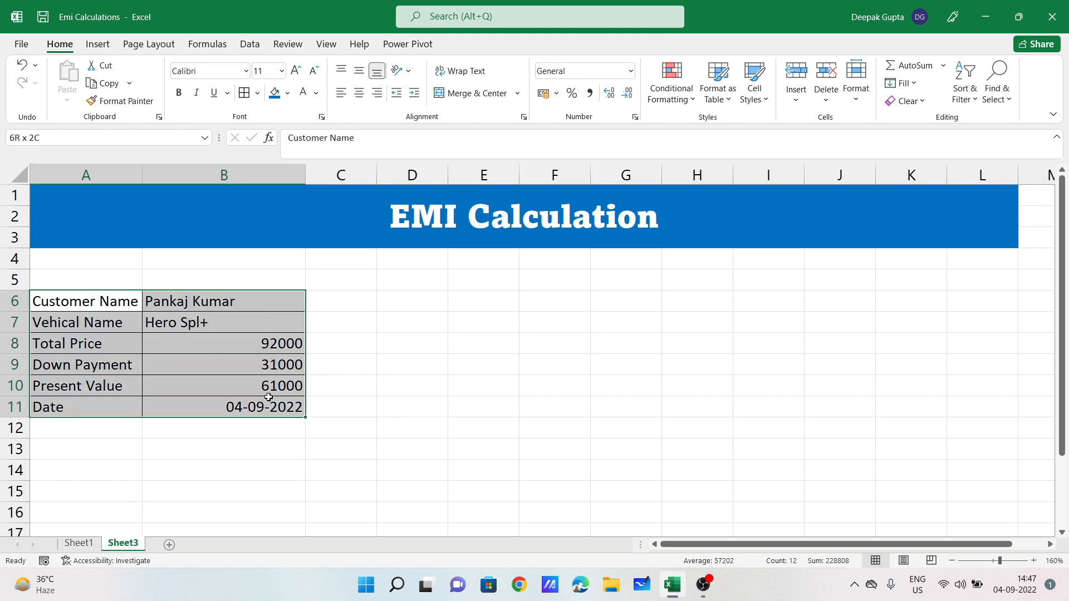
click(476, 347)
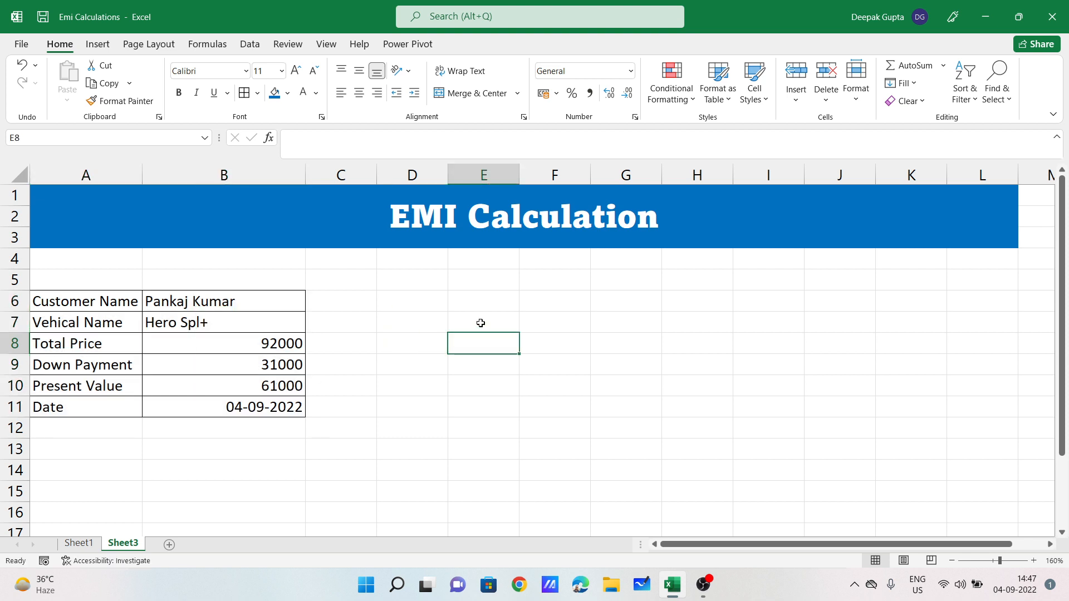
Step: Add Time and Rate labels in E7:E8 and apply All Borders to E7:G8
click(481, 323)
text(Time)
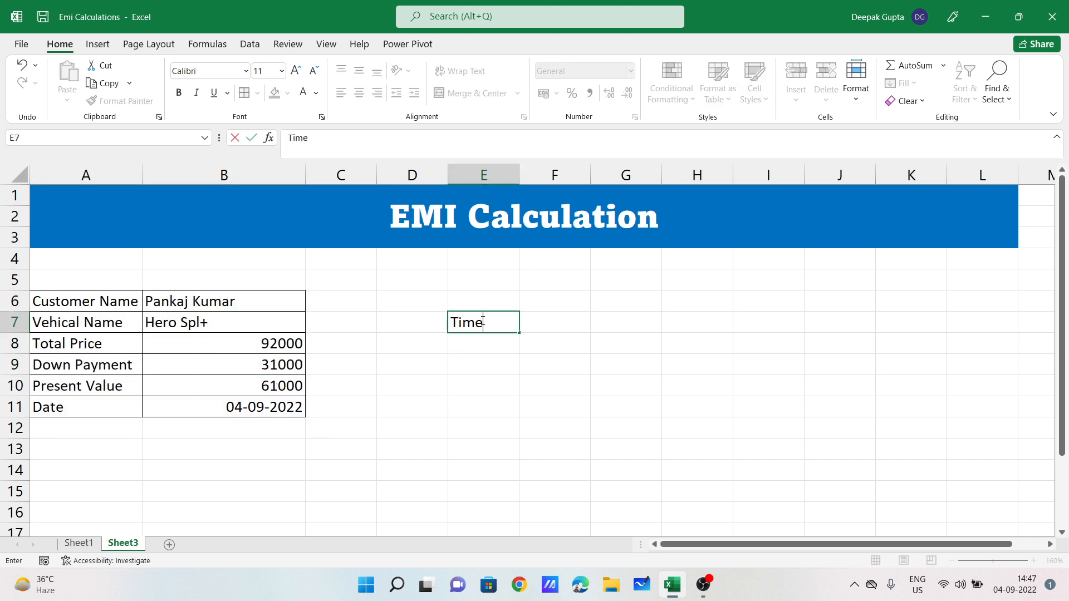
key(Return)
text(Rat)
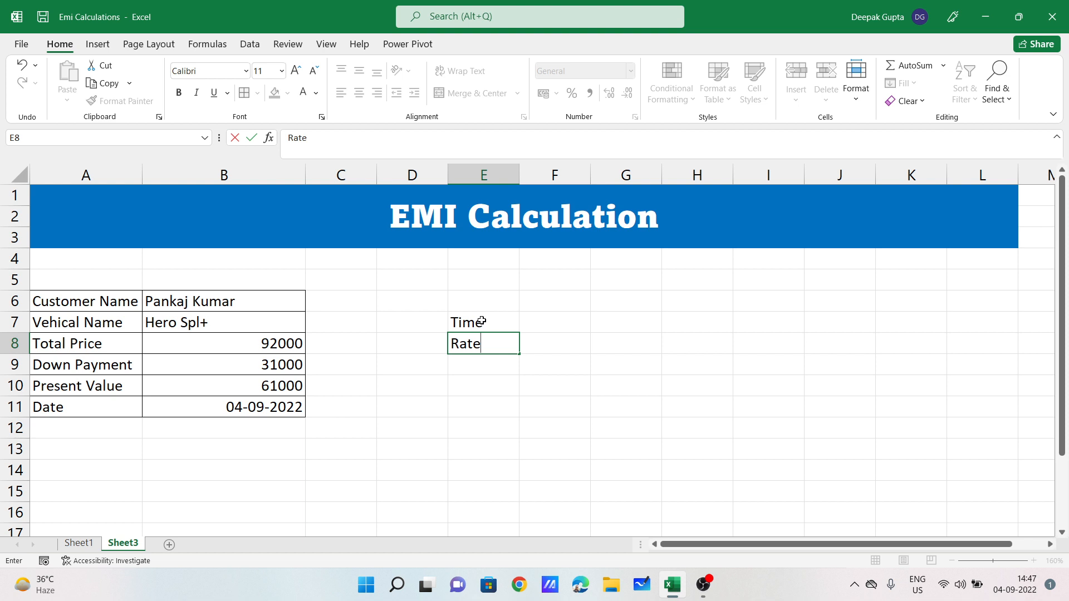
text(e)
key(Return)
drag(482, 322, 625, 342)
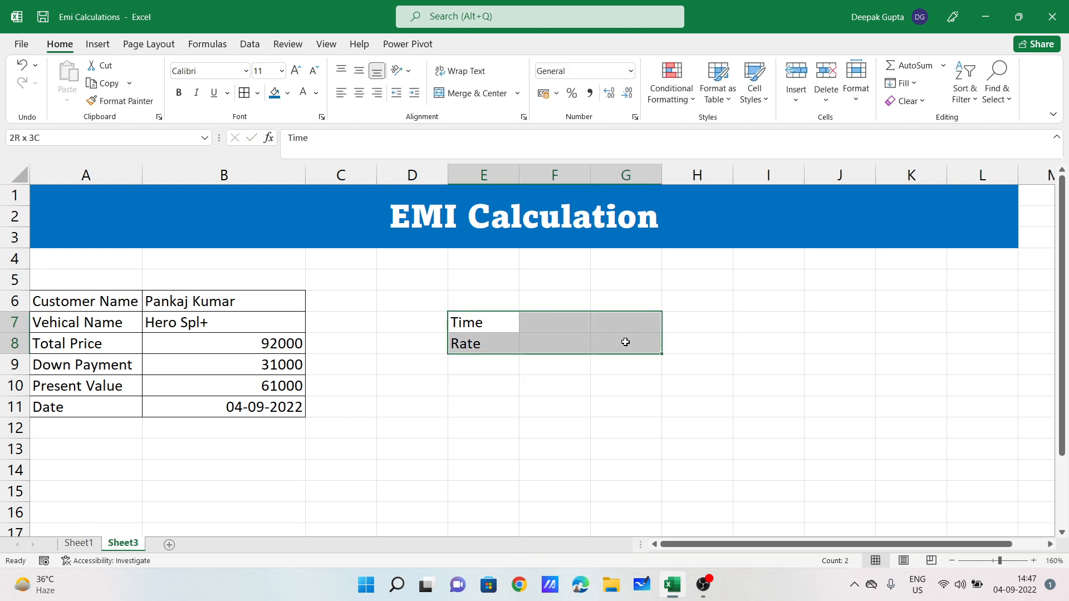
click(256, 462)
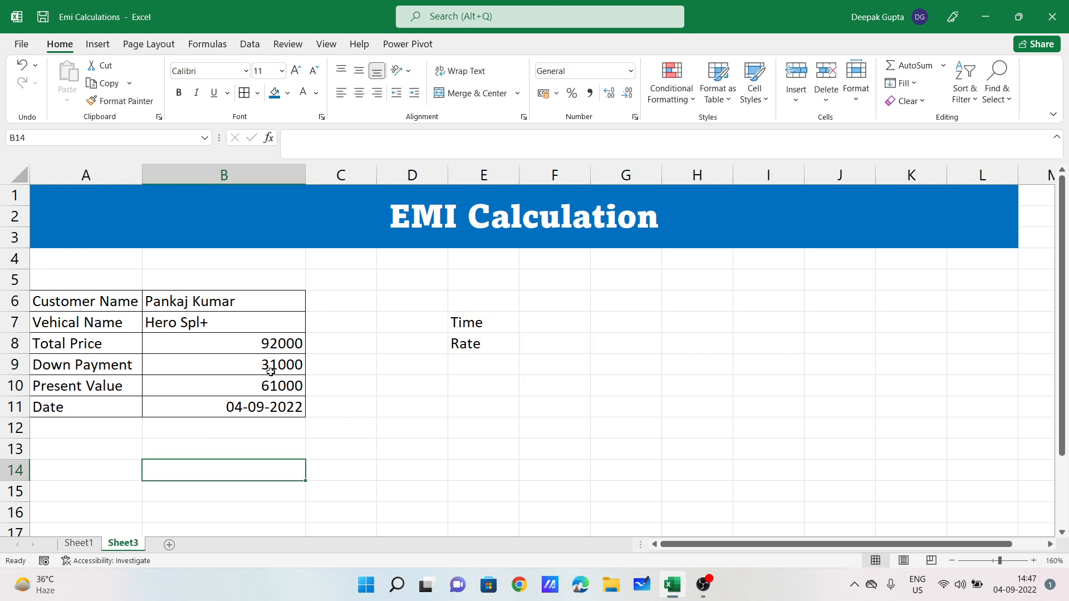
drag(494, 319, 615, 349)
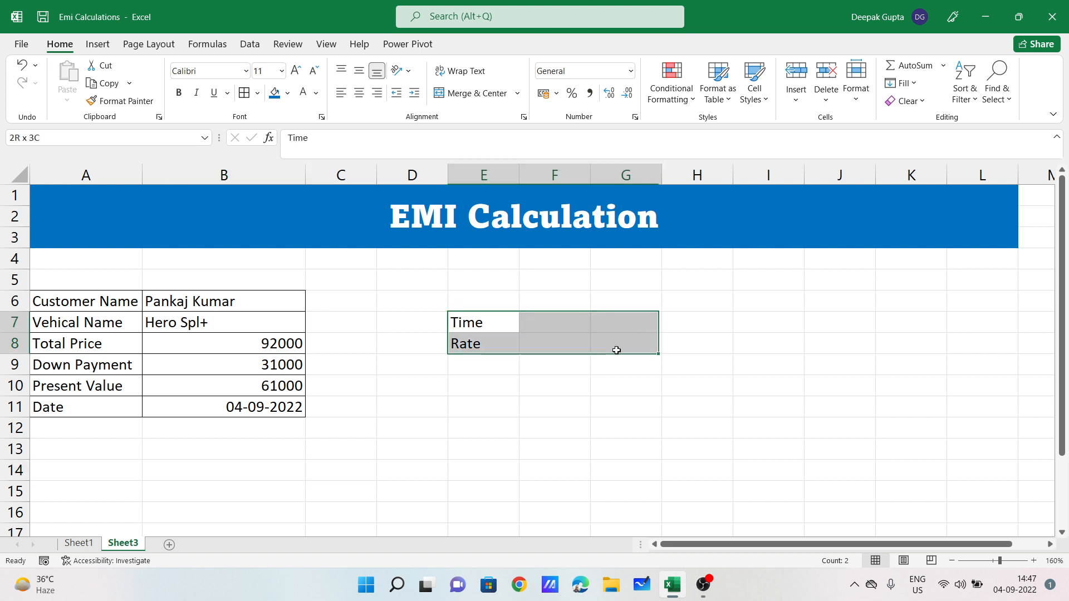
click(244, 92)
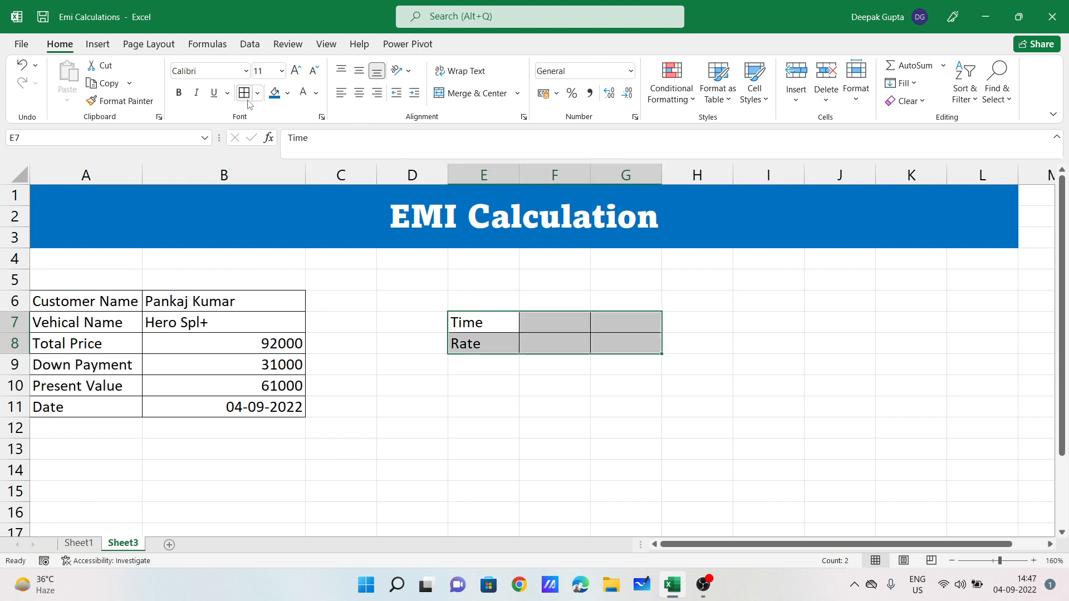
click(573, 335)
click(567, 301)
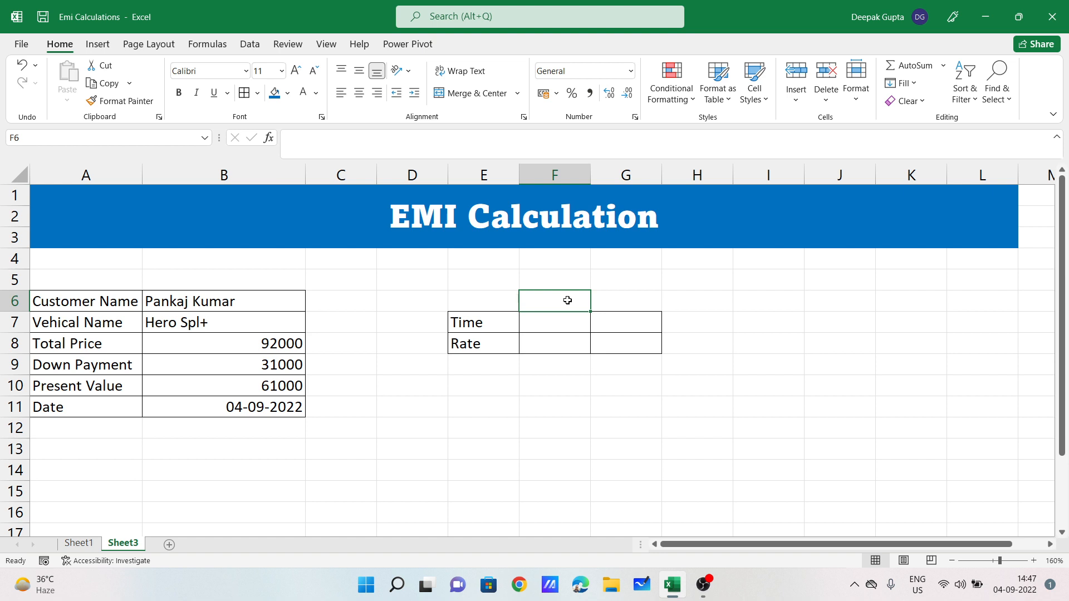
Step: Add the headings Year in F6 and Month in G6
text(Year)
key(Tab)
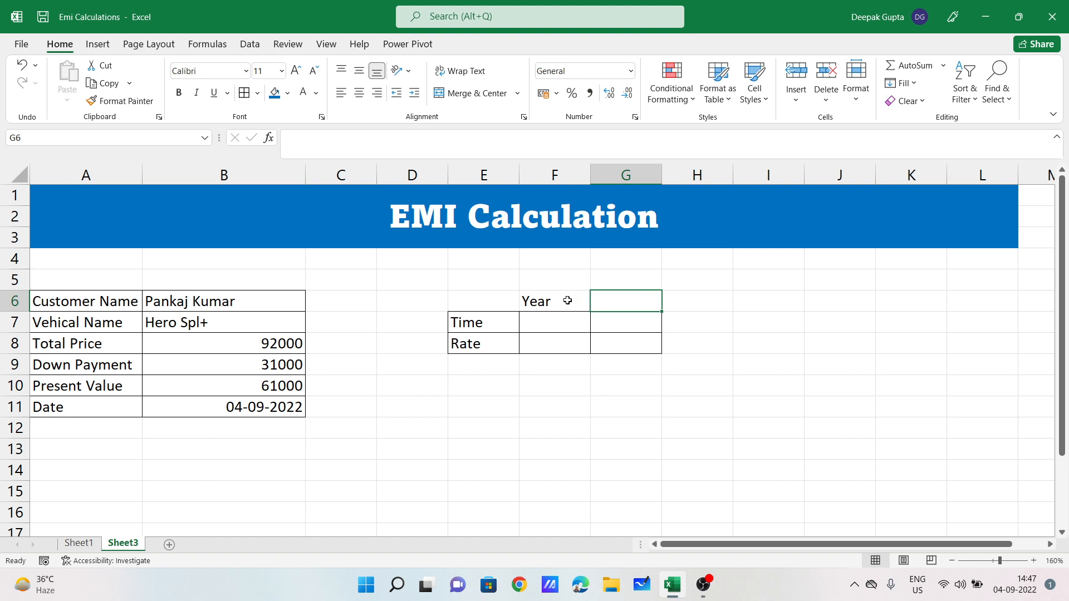
text(Month)
key(Return)
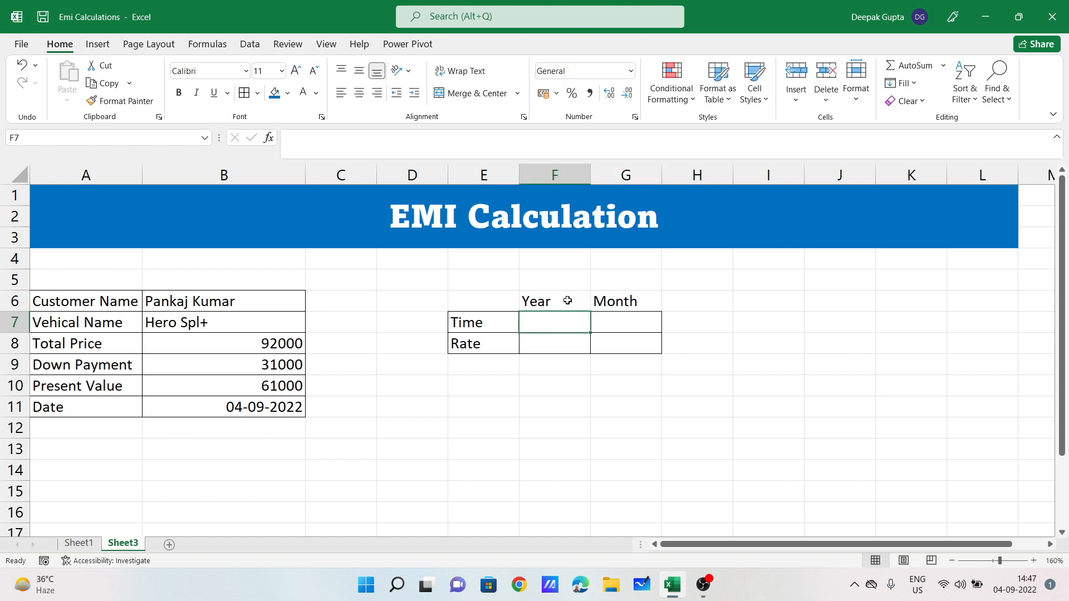
Step: Enter 2 years in F7 and the months formula =F7*12 in G7
text(2)
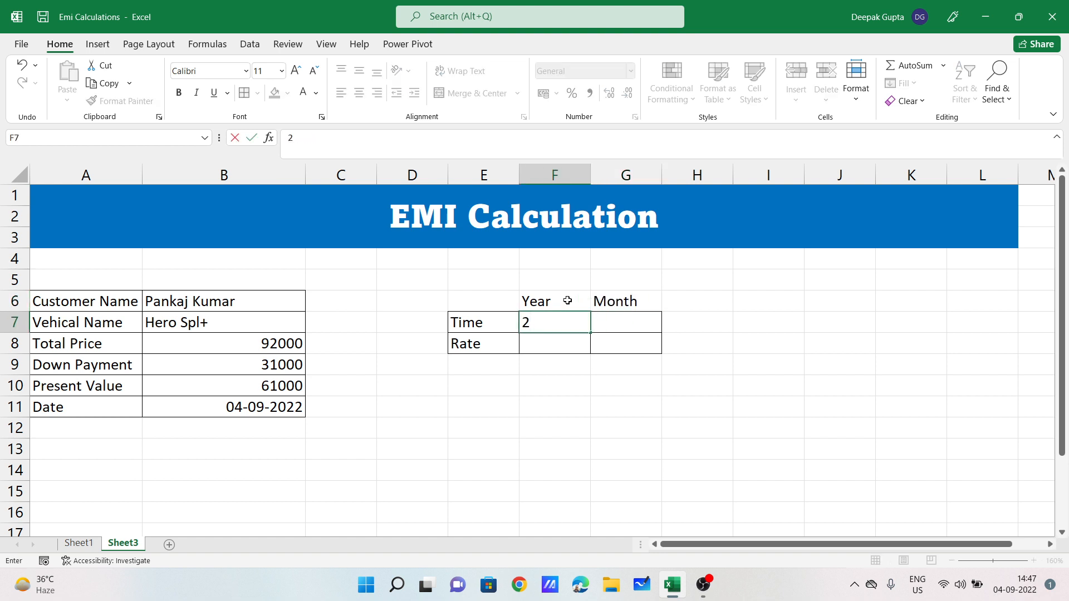
key(Tab)
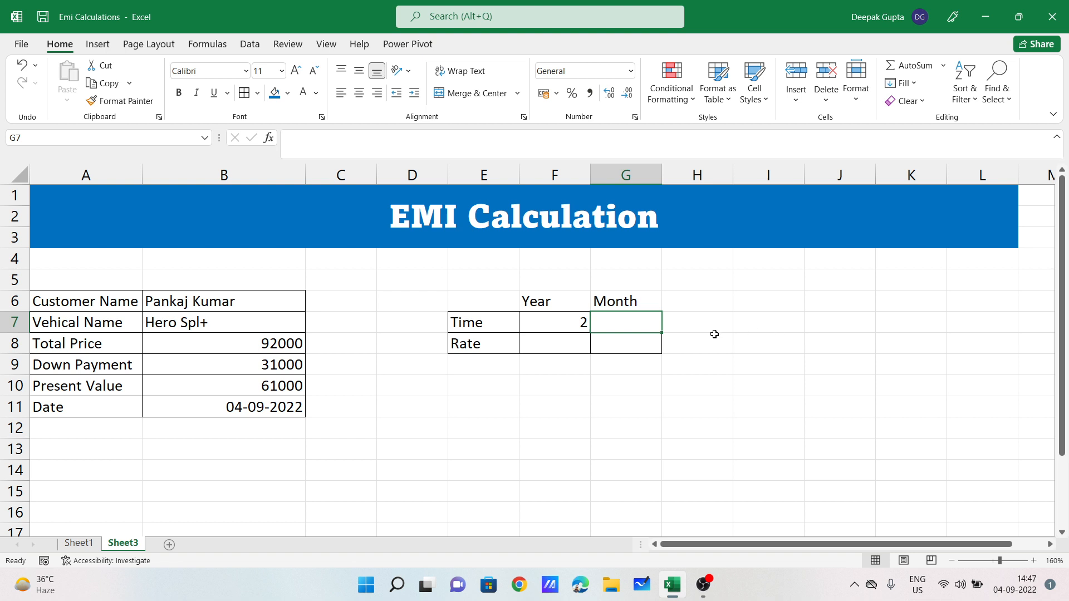
text(=)
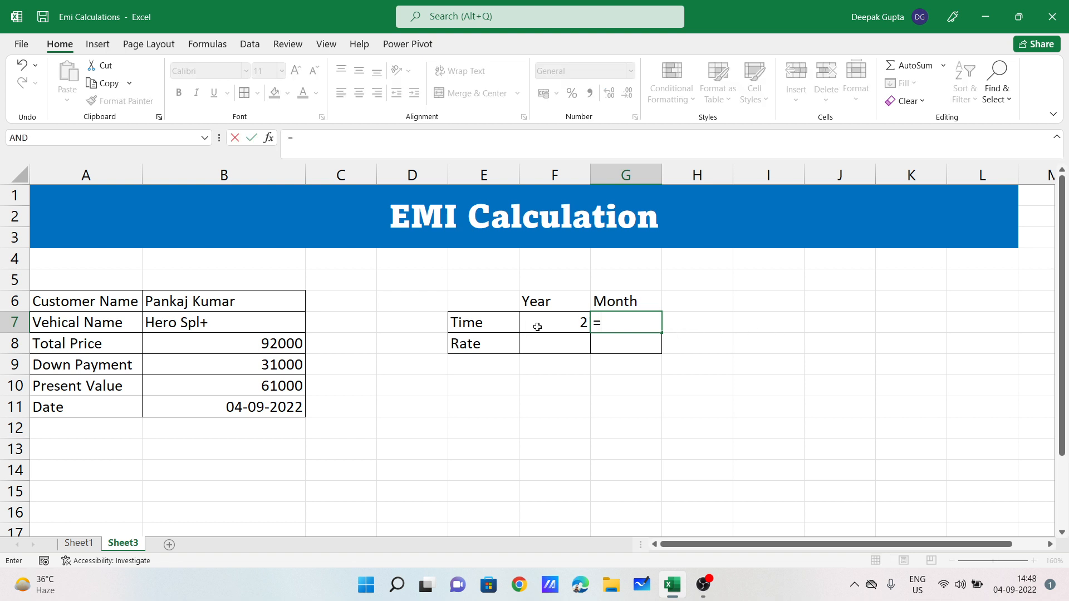
click(556, 323)
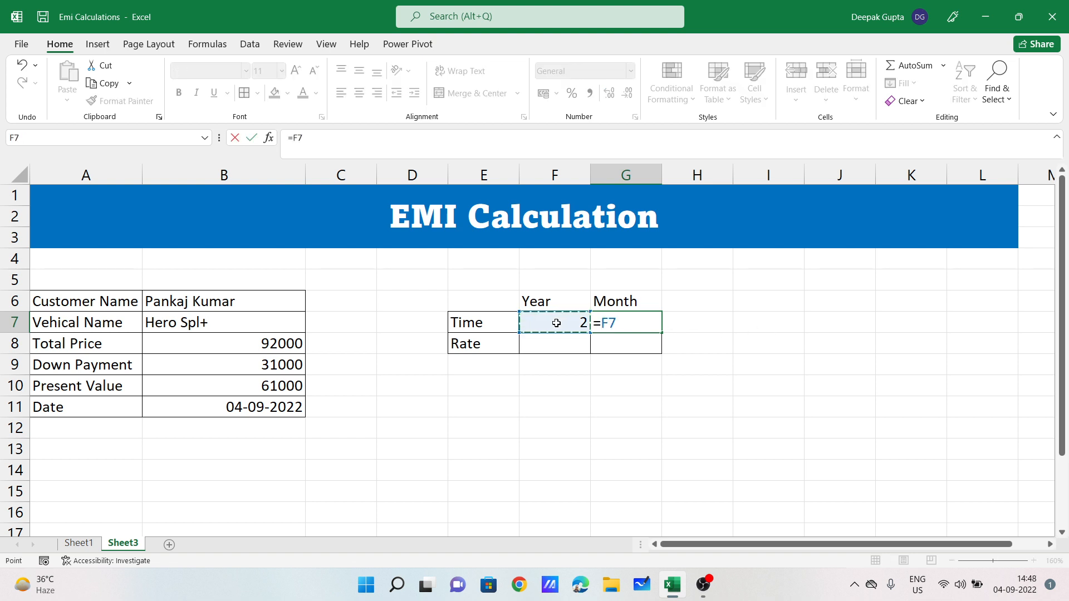
text(*12)
key(Return)
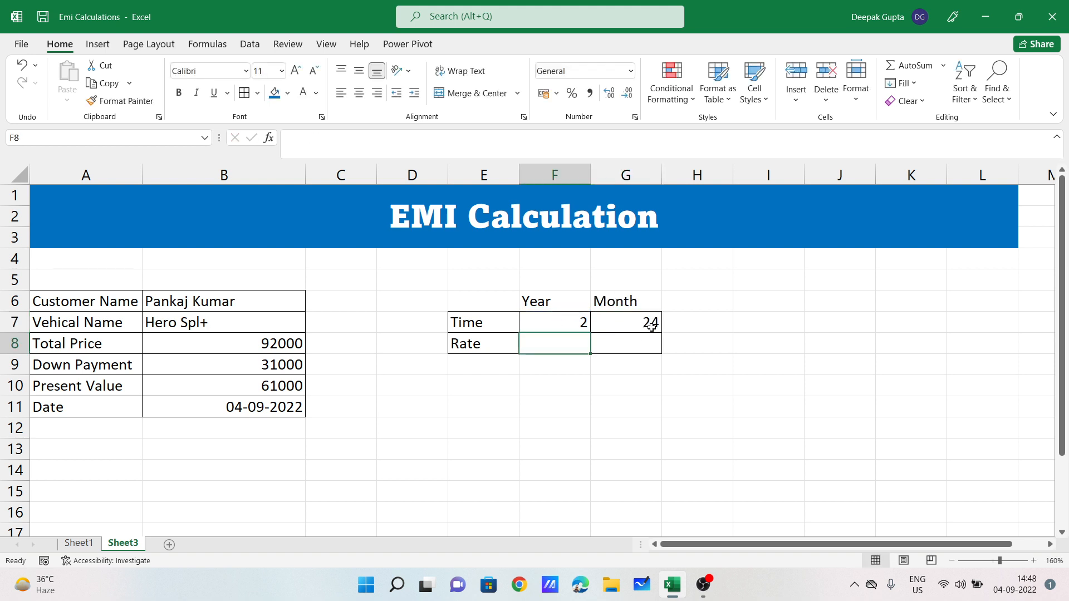
Step: Change the time in F7 to 4 years so G7 shows 48 months
click(571, 323)
text(3)
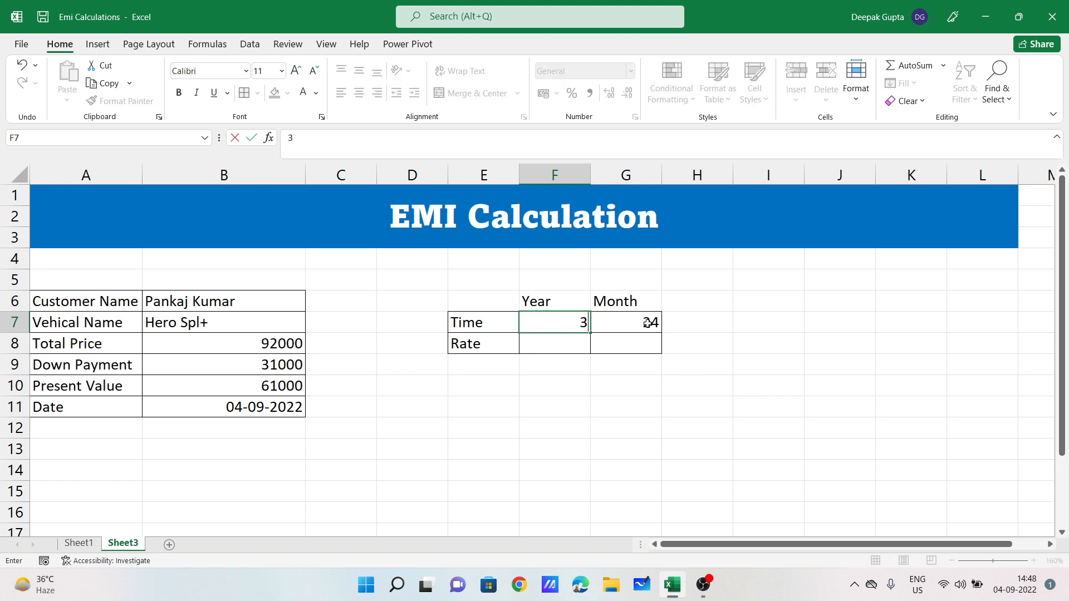
key(Return)
click(585, 324)
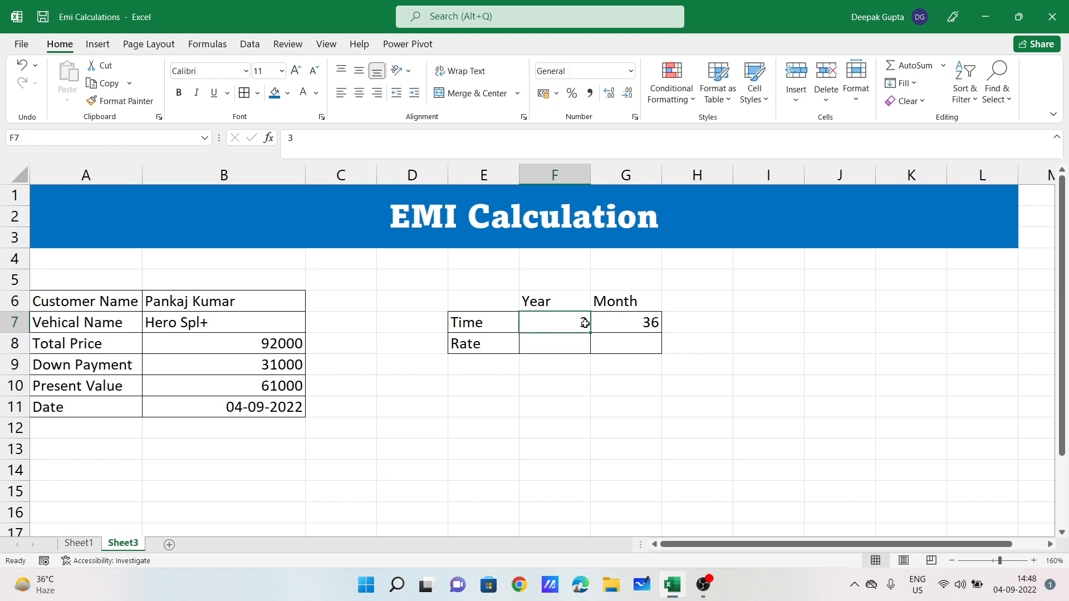
text(4)
key(Return)
click(585, 323)
click(587, 350)
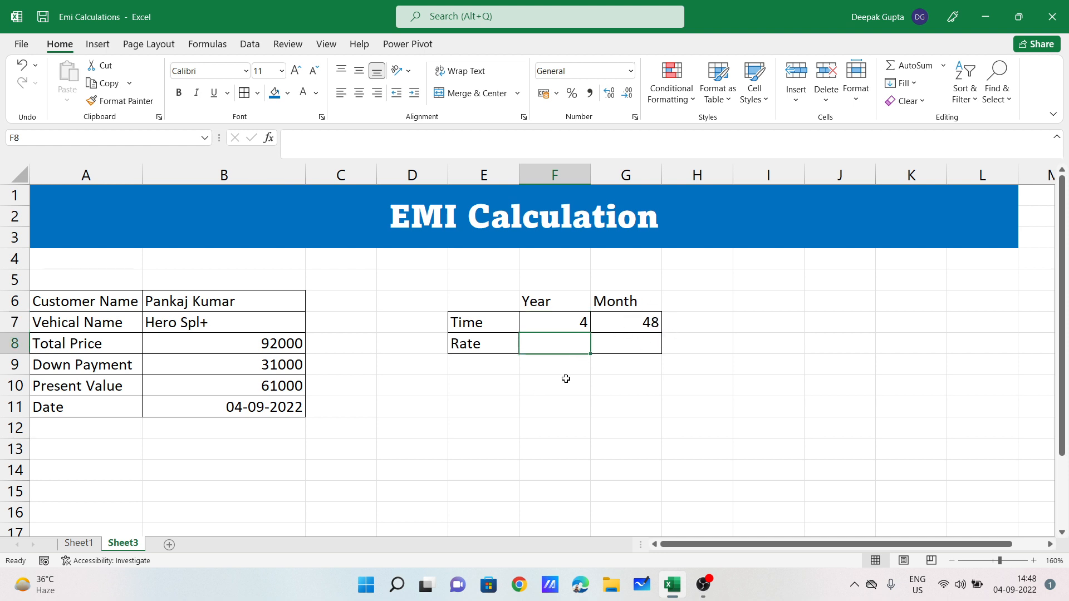
Step: Format the Rate cells F8:G8 as Percentage
click(592, 421)
drag(554, 341, 640, 341)
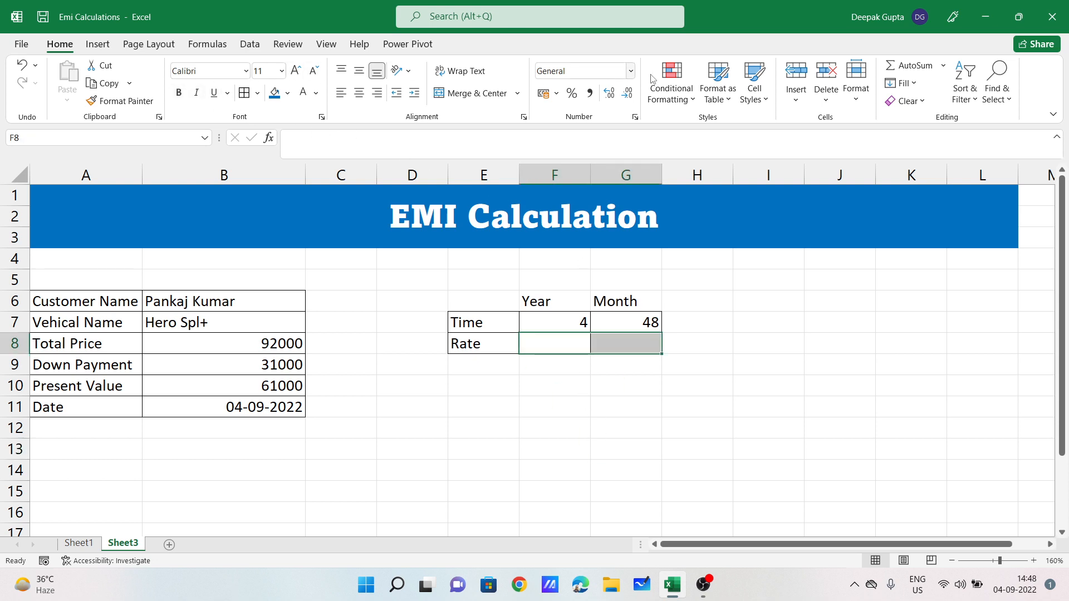
click(631, 71)
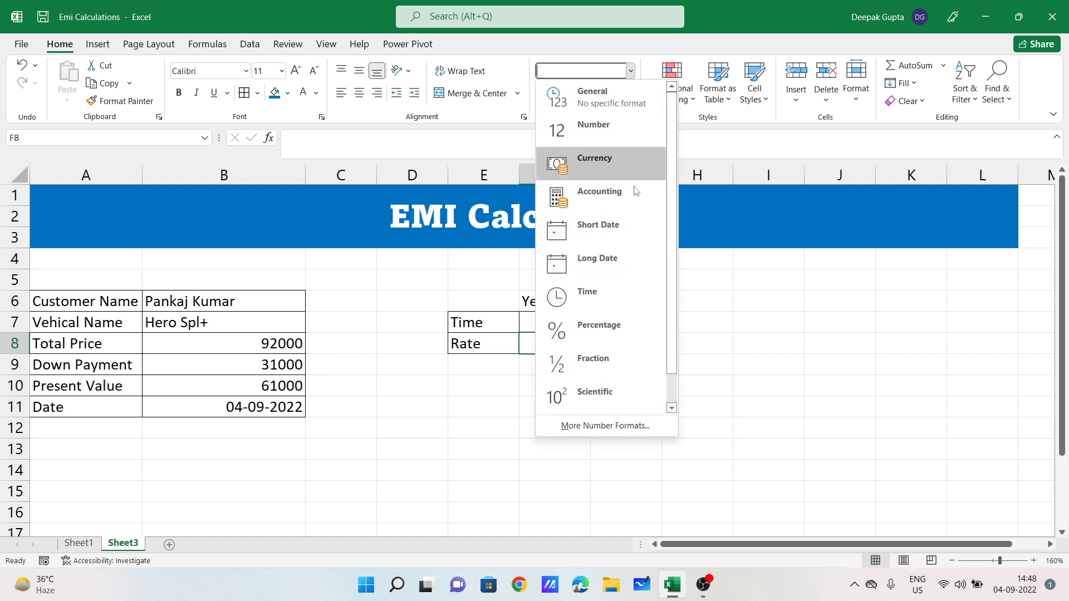
scroll(627, 368, down, 1)
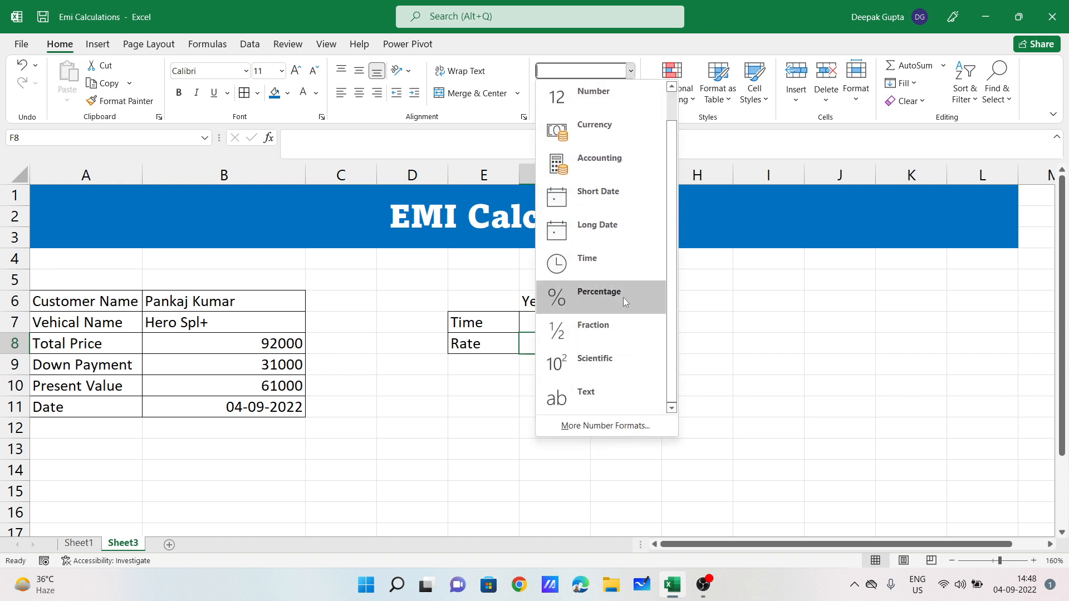
click(606, 292)
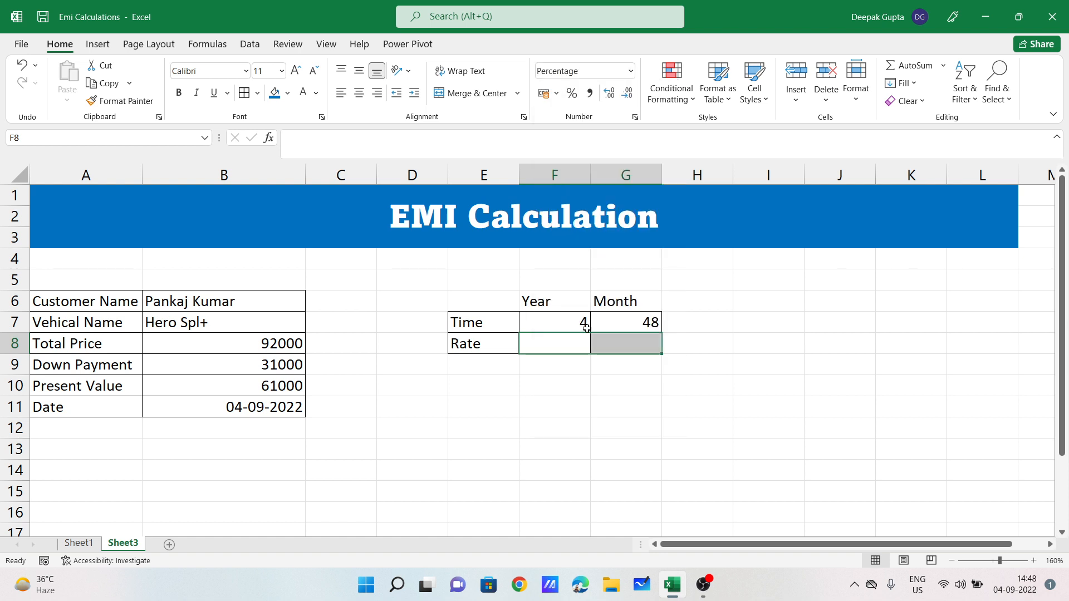
Step: Enter the yearly rate of 15% in F8
click(562, 342)
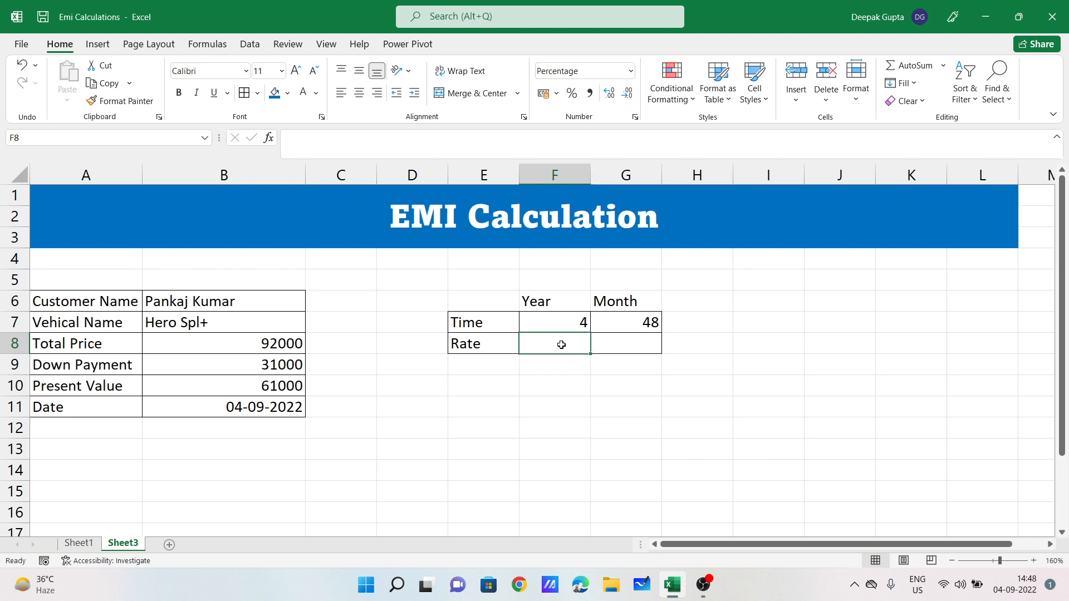
text(=)
key(BackSpace)
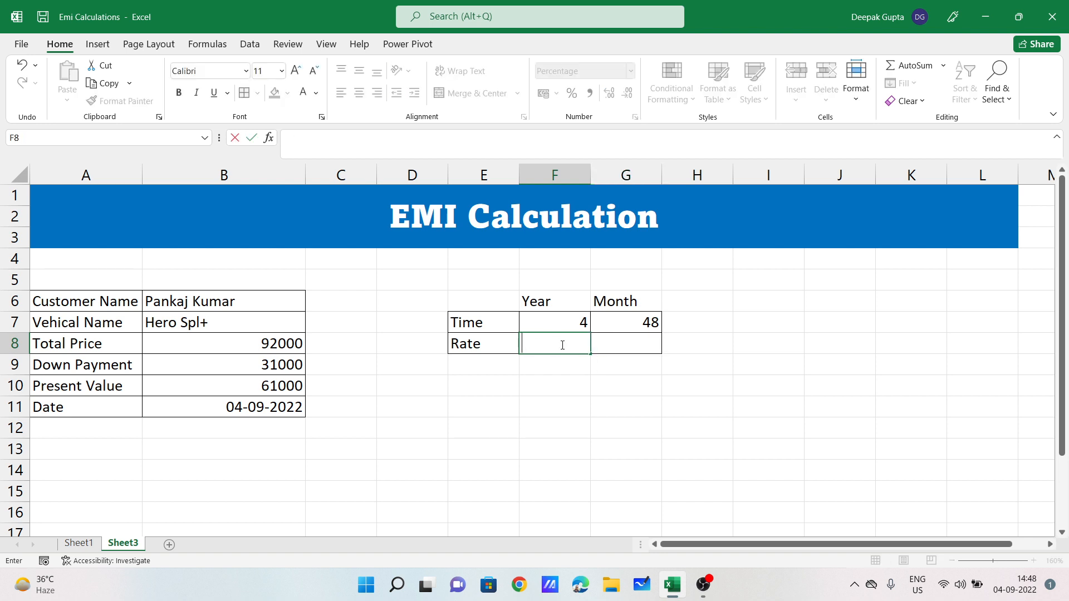
text(15)
key(Tab)
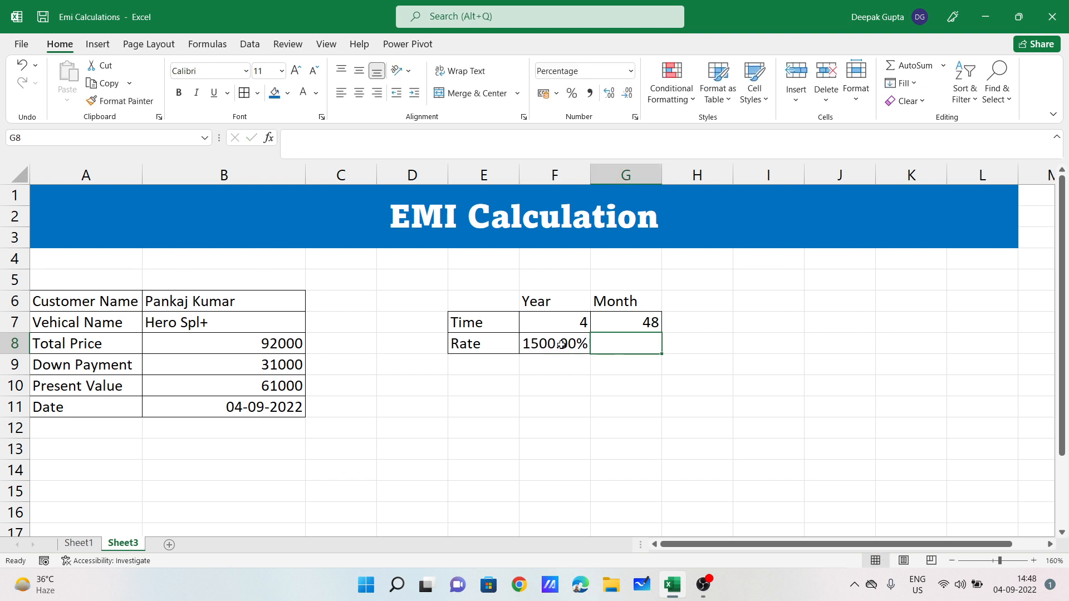
text(=)
click(561, 344)
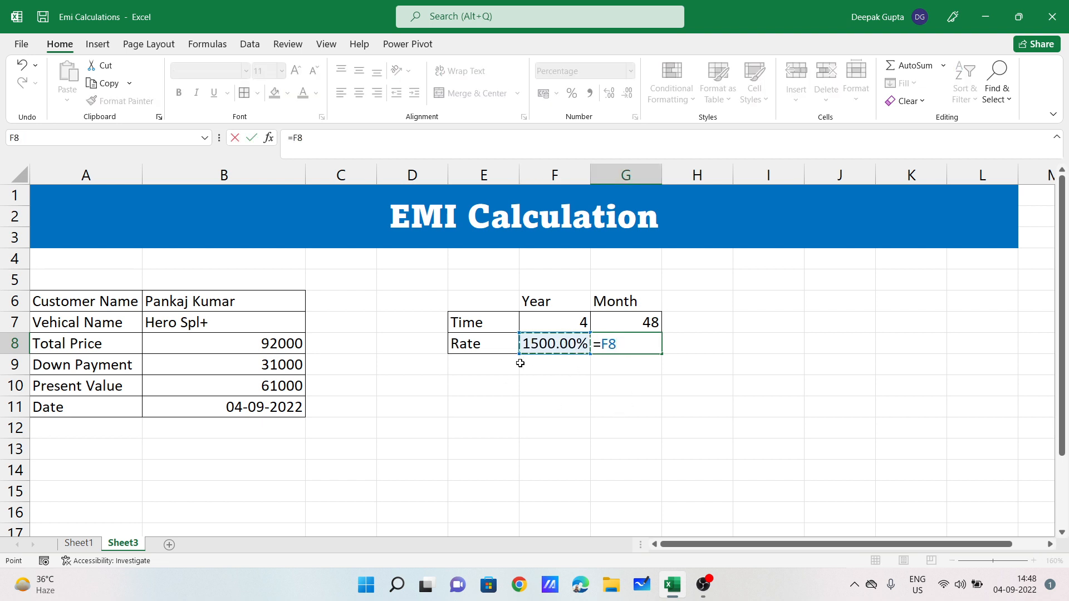
key(BackSpace)
key(BackSpace)
key(BackSpace)
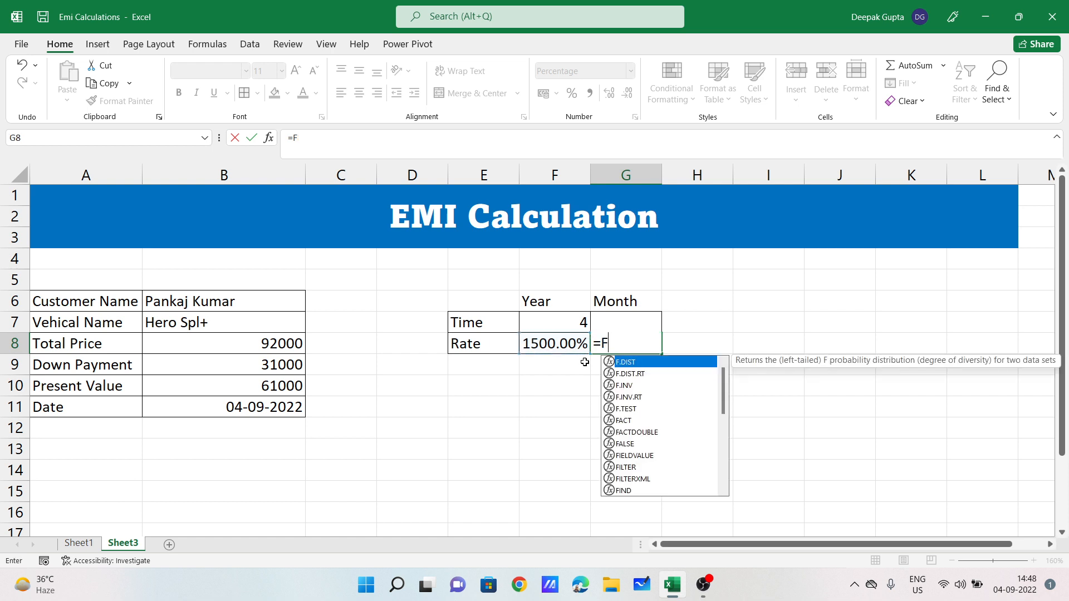
key(Left)
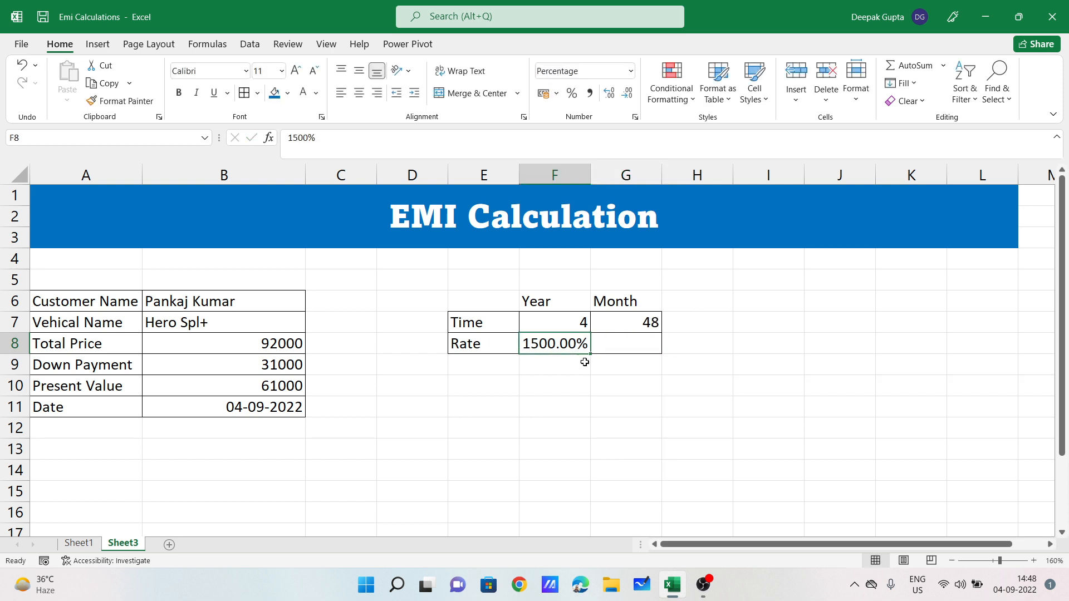
text(15)
key(Return)
Step: Put =F8/12 in G8 so the monthly rate shows 1.25%
click(624, 345)
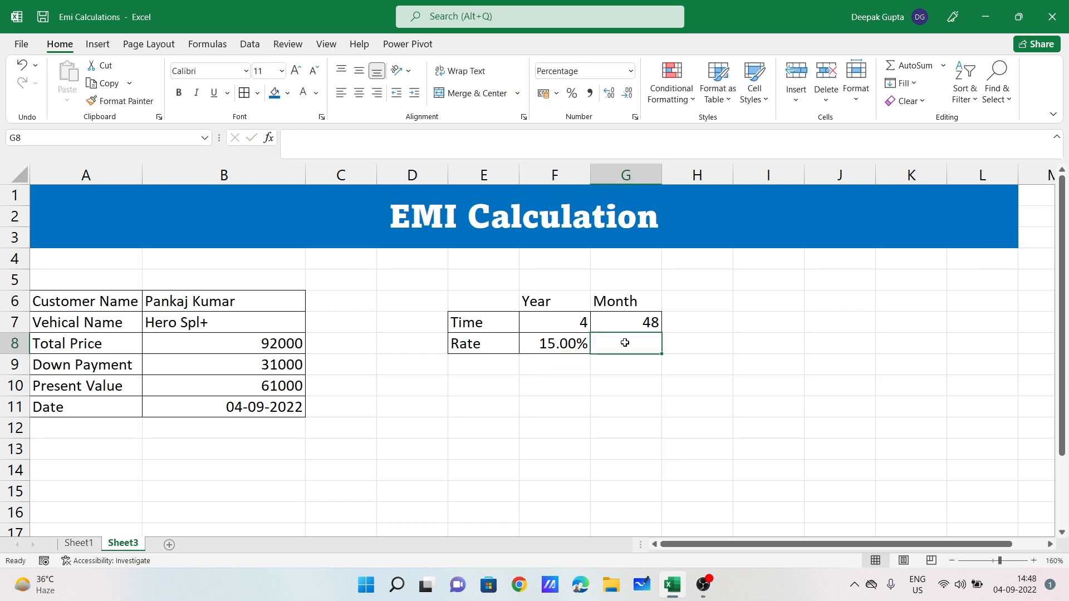
text(=)
click(541, 345)
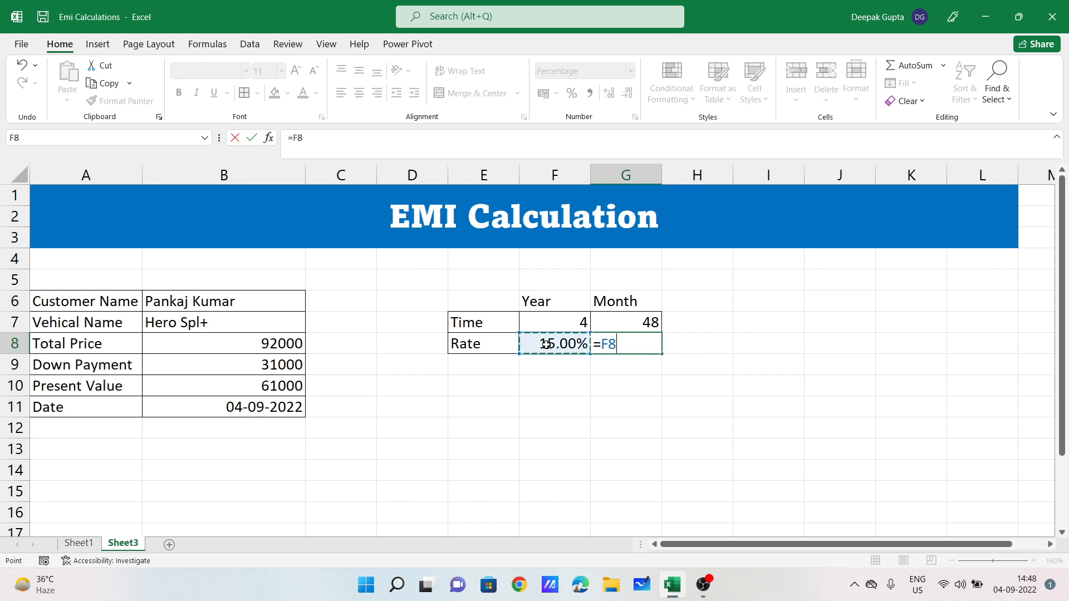
text(/12)
key(Return)
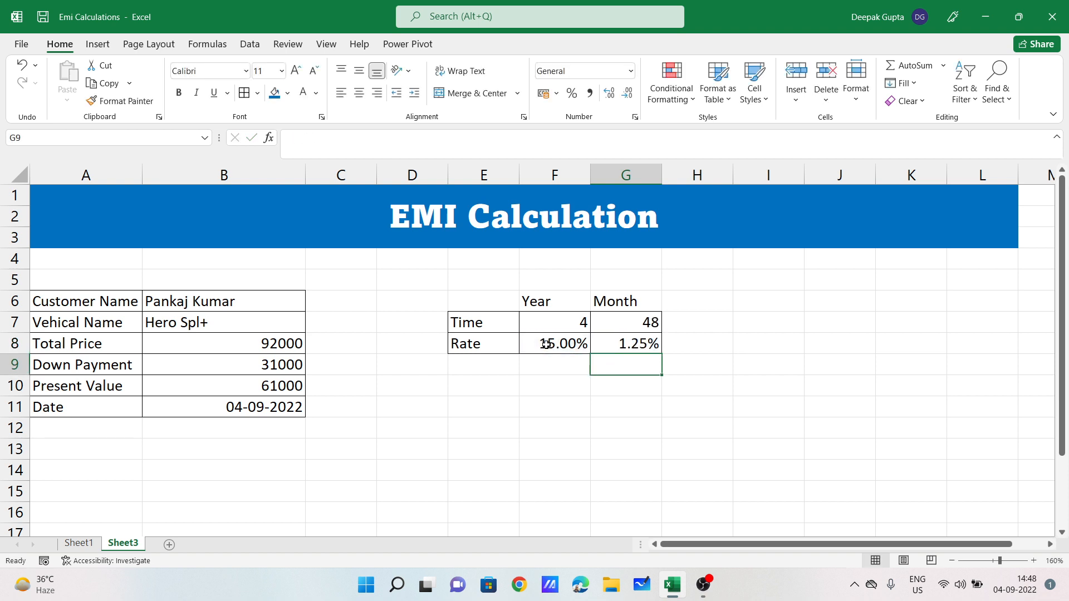
click(637, 341)
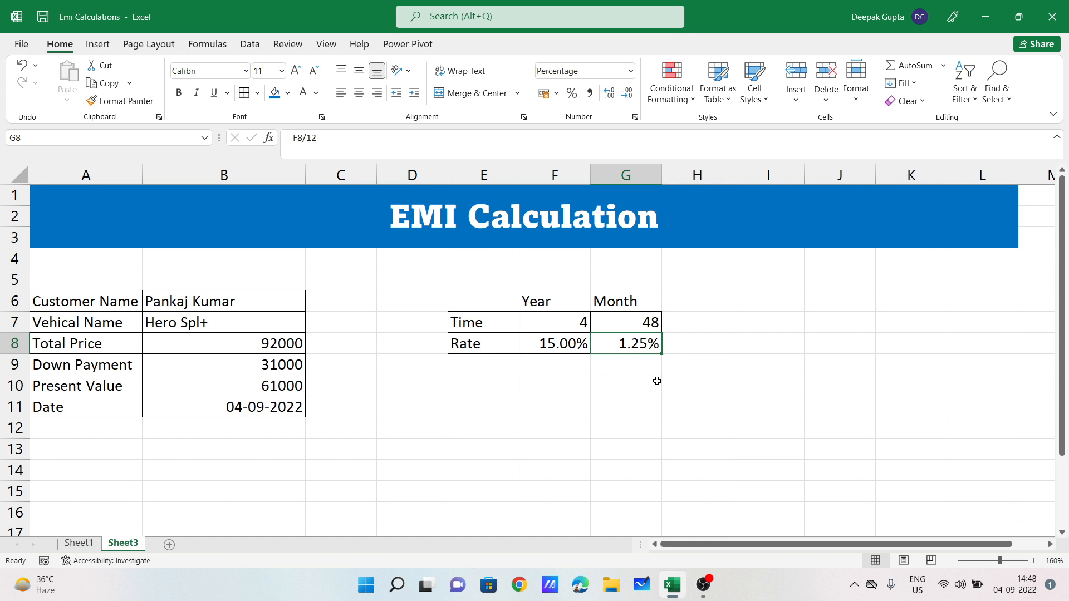
click(561, 345)
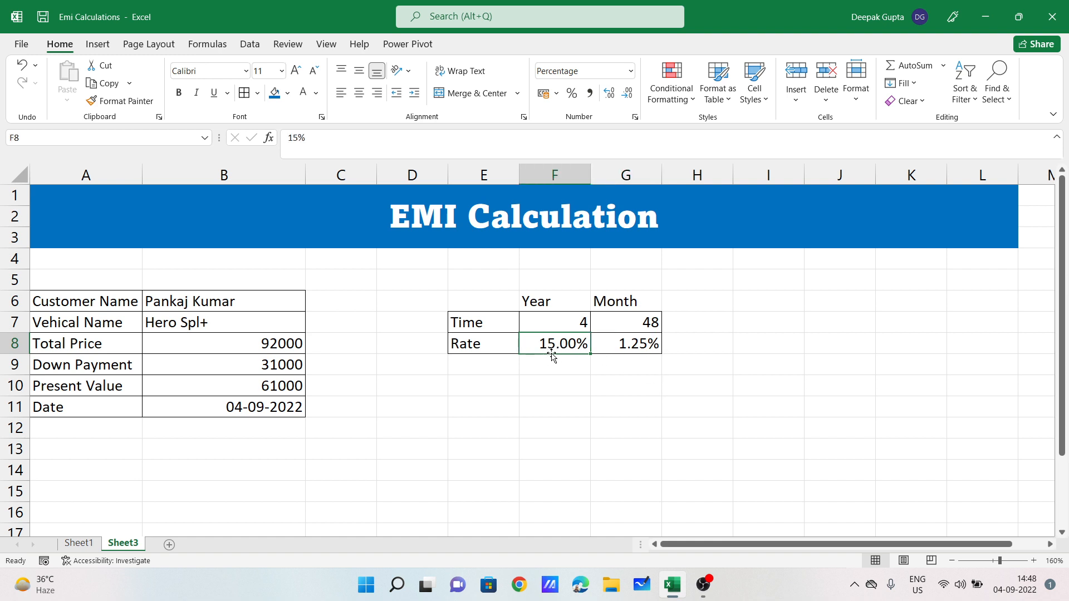
drag(548, 304, 633, 342)
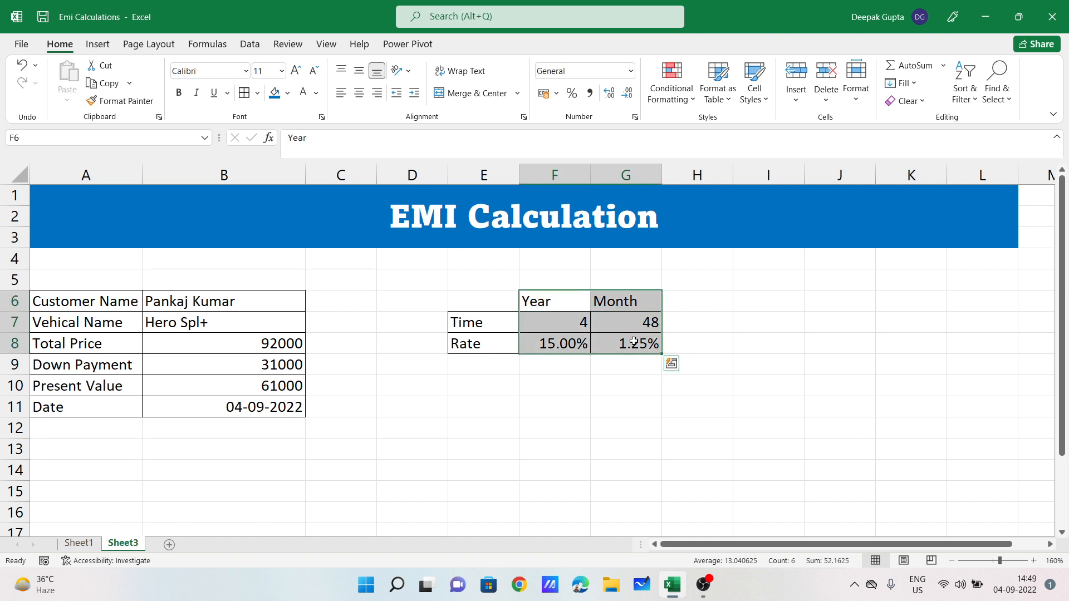
click(498, 409)
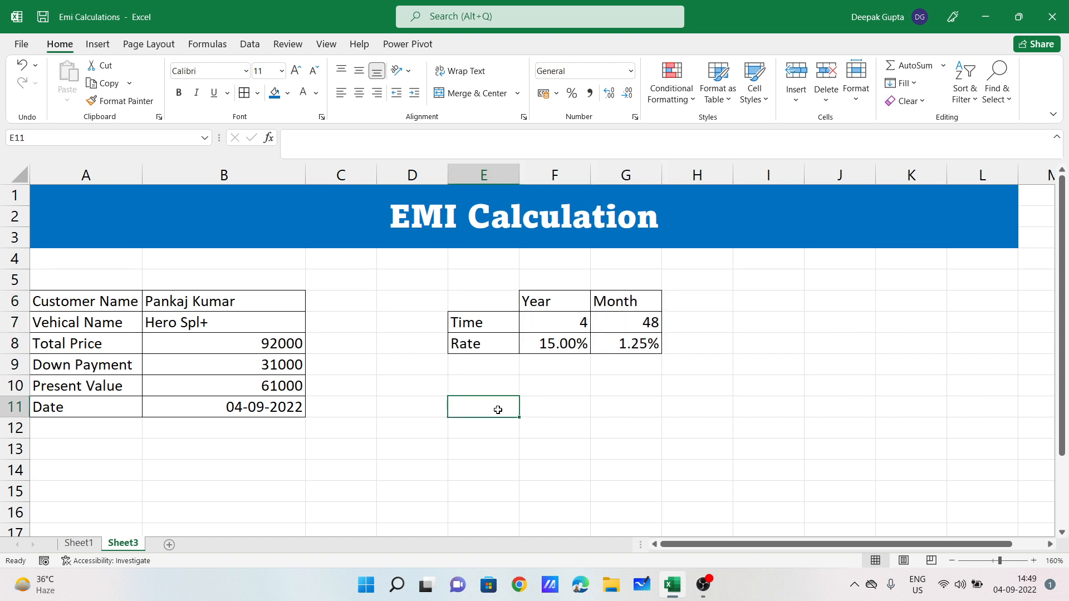
scroll(238, 410, down, 1)
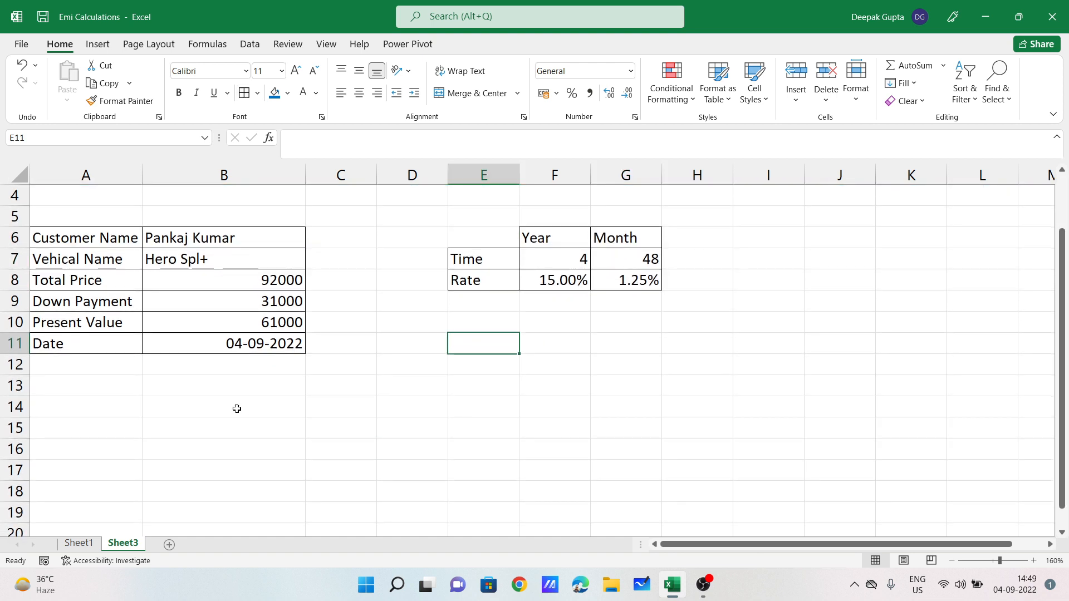
Step: Type the headings EMI No, EMI Date and Payment across A14:C14
click(102, 401)
text(EMI No)
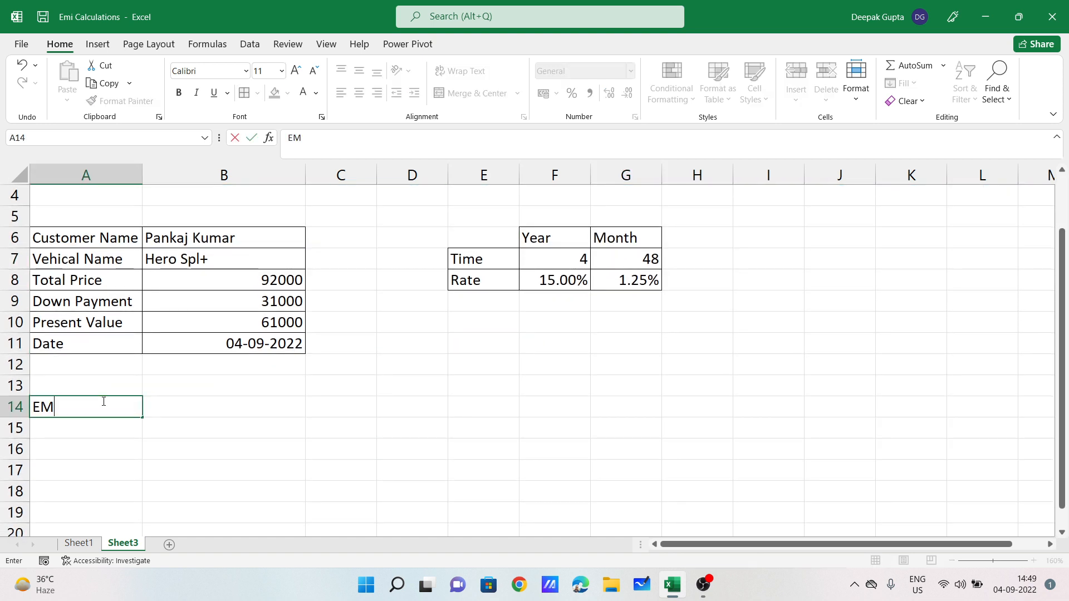
key(Tab)
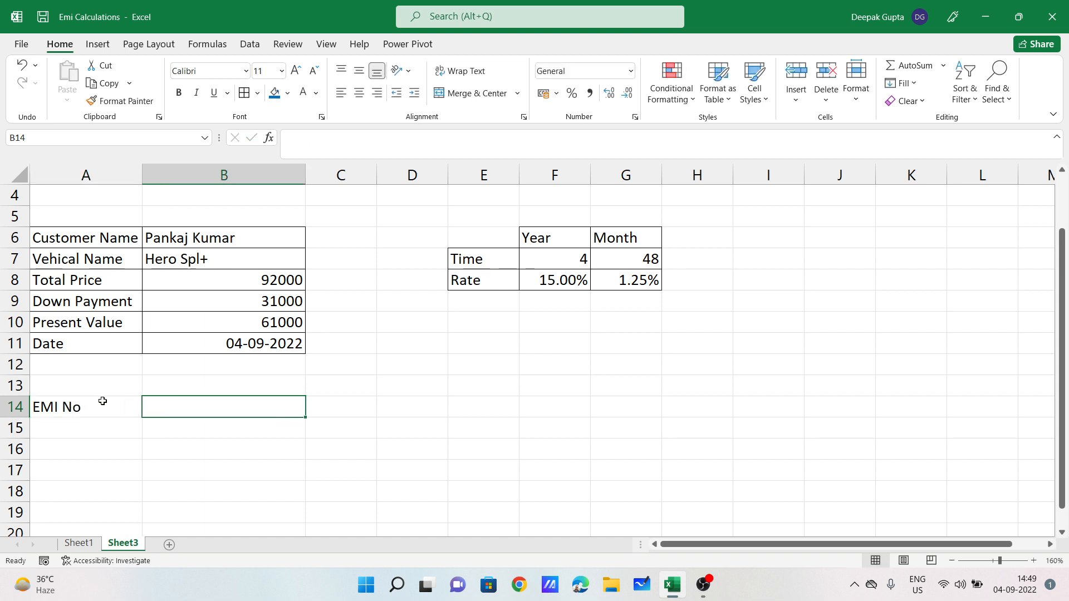
text(EMI )
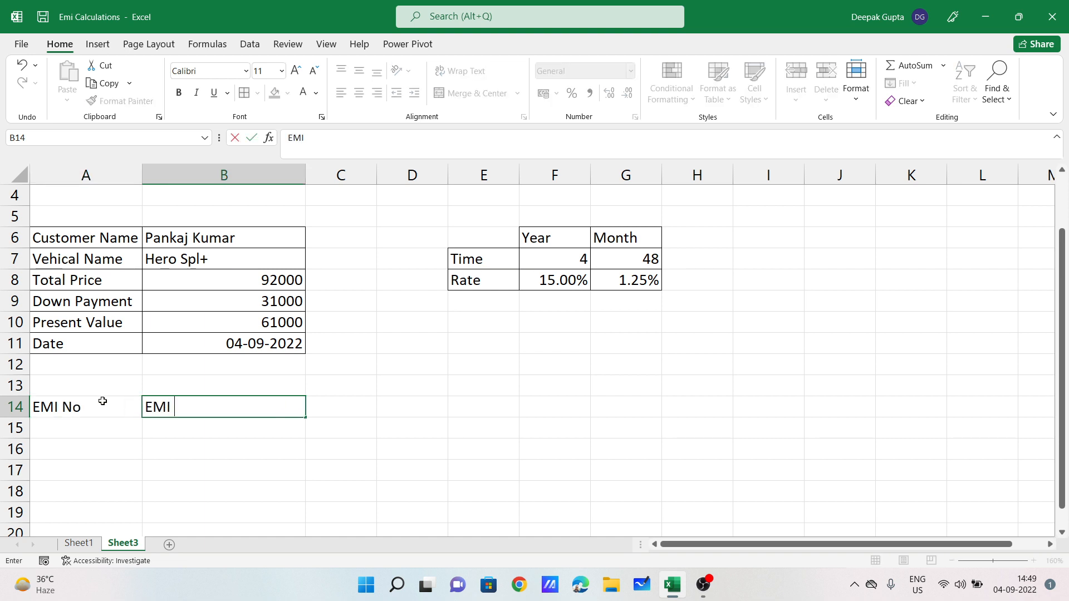
text(Date)
key(Tab)
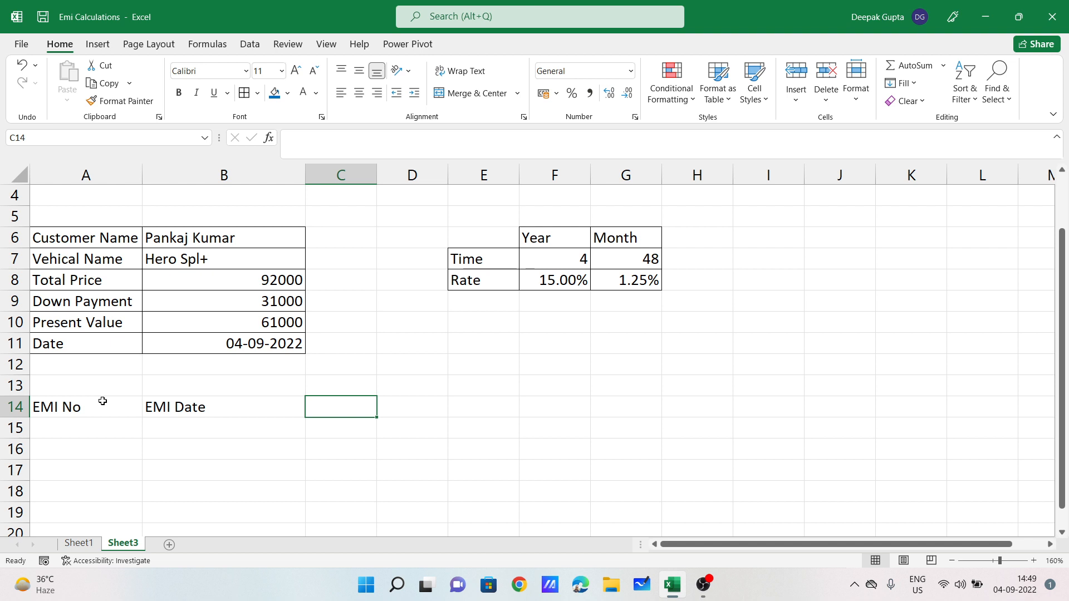
text(Payment)
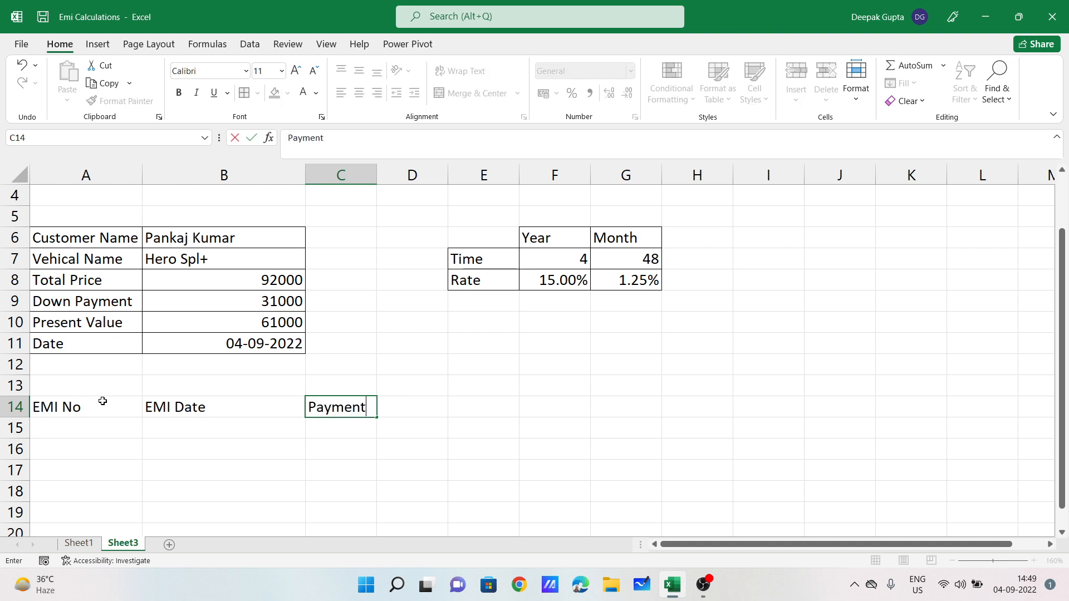
key(Return)
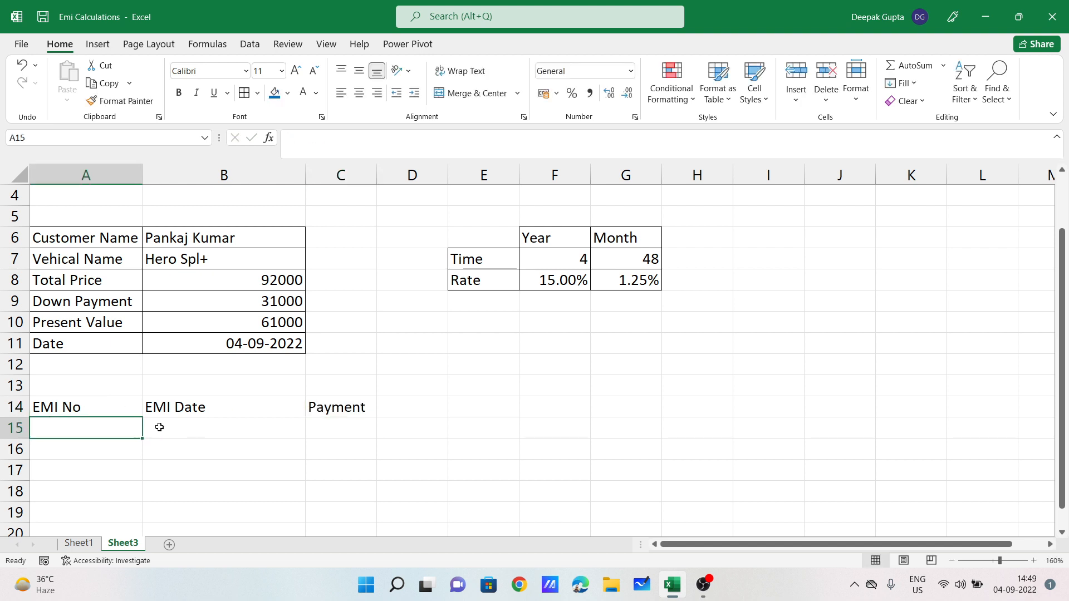
Step: Enter EMI numbers 01 and 02 in A15 and A16
text(01)
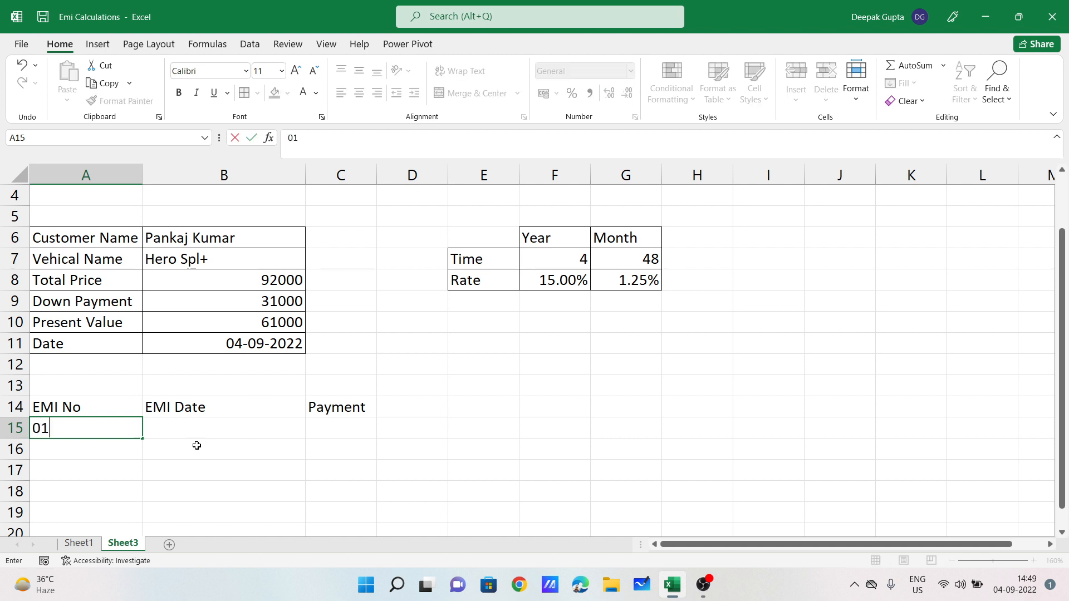
key(Return)
text(02)
key(Return)
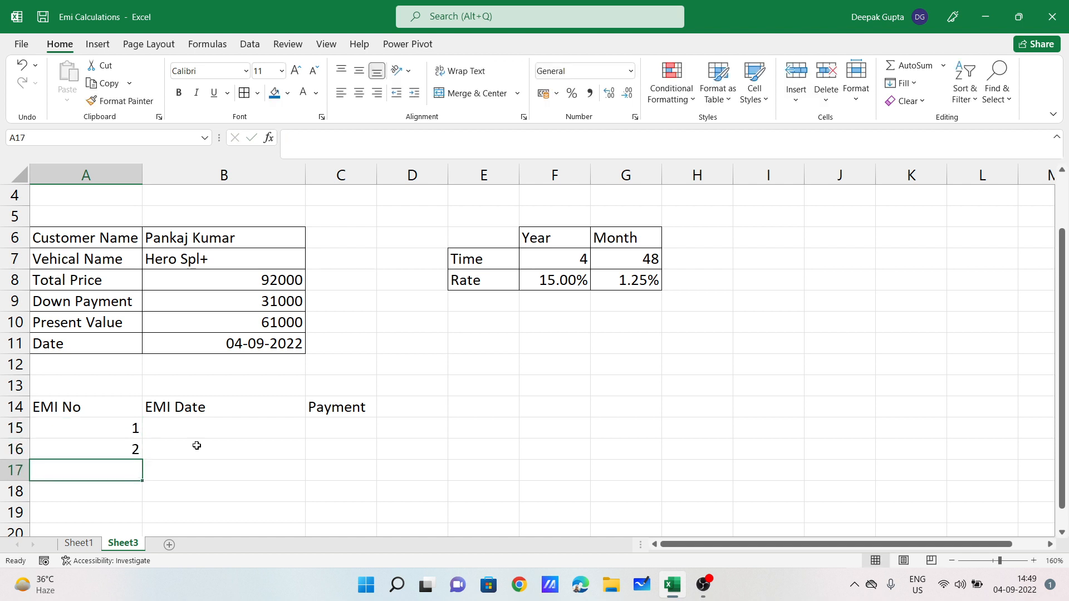
Step: Change the loan time in F7 to 2 years
drag(128, 427, 137, 451)
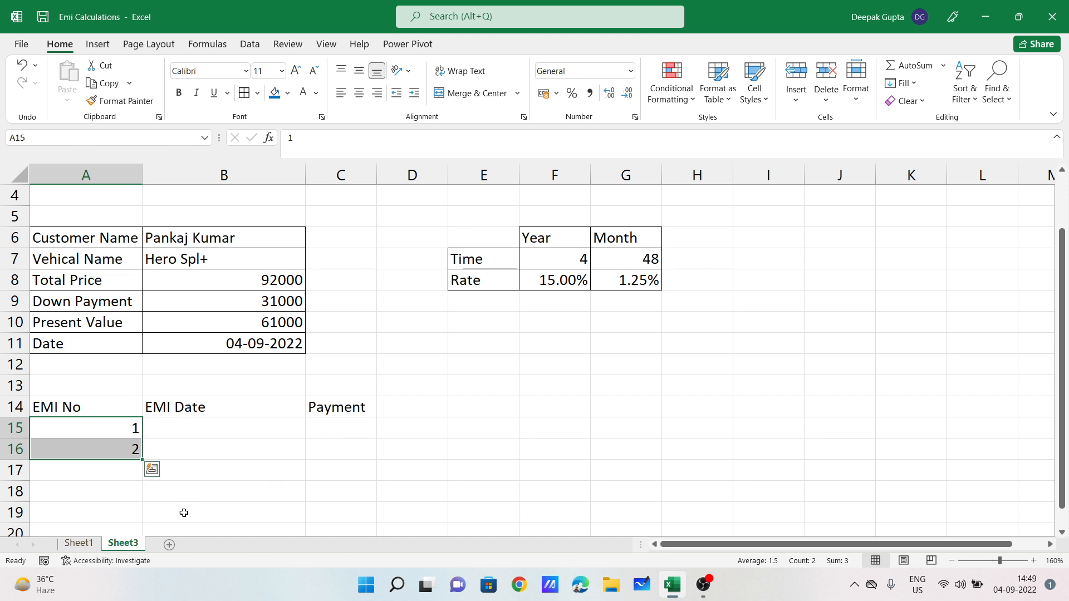
click(550, 271)
text(2)
key(Return)
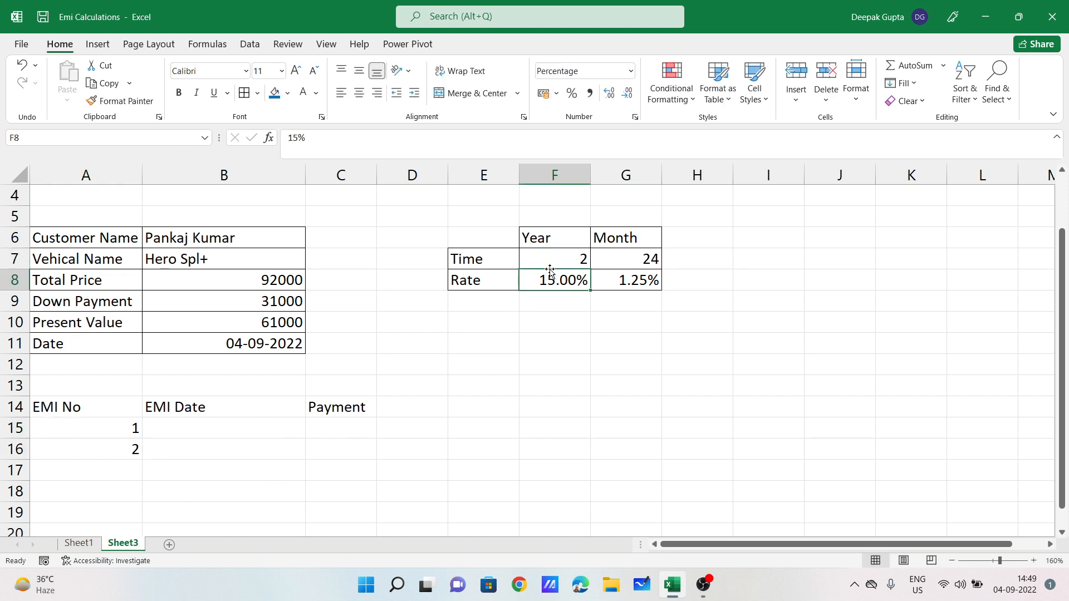
Step: Fill the EMI numbers down to 24 in A38 and centre them
drag(136, 429, 142, 581)
drag(150, 461, 125, 308)
scroll(267, 286, up, 5)
scroll(306, 360, up, 3)
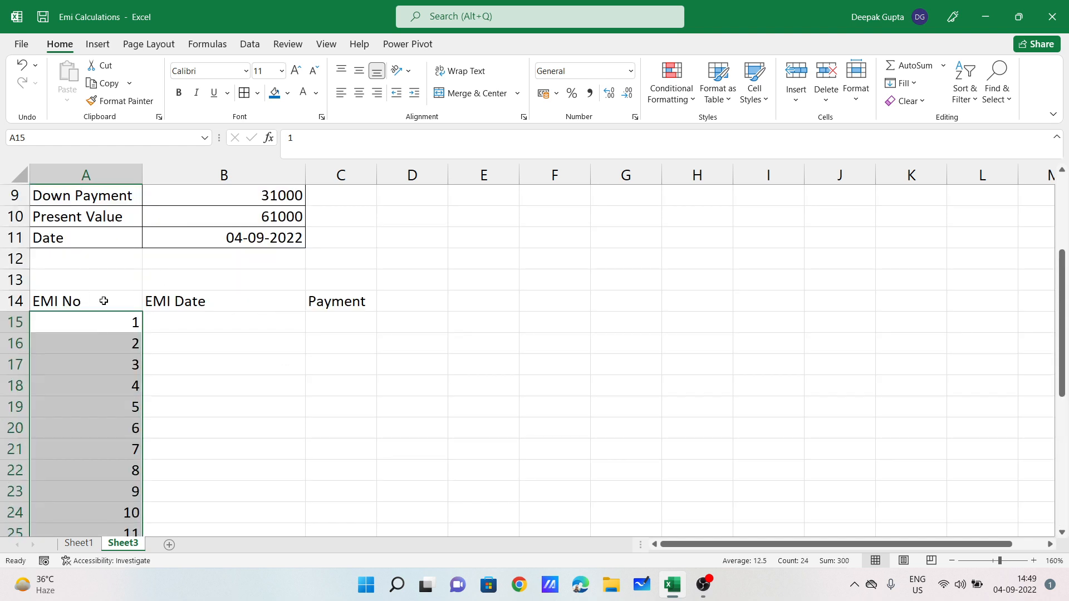
click(359, 93)
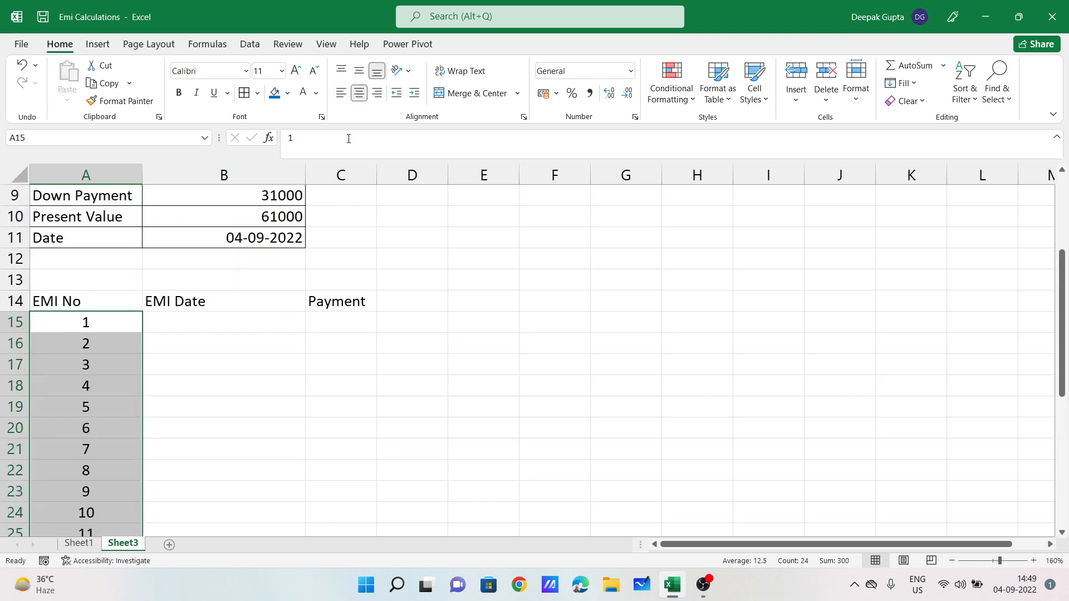
Step: Check the loan start date in B11, then select the first EMI Date cell B15
click(214, 329)
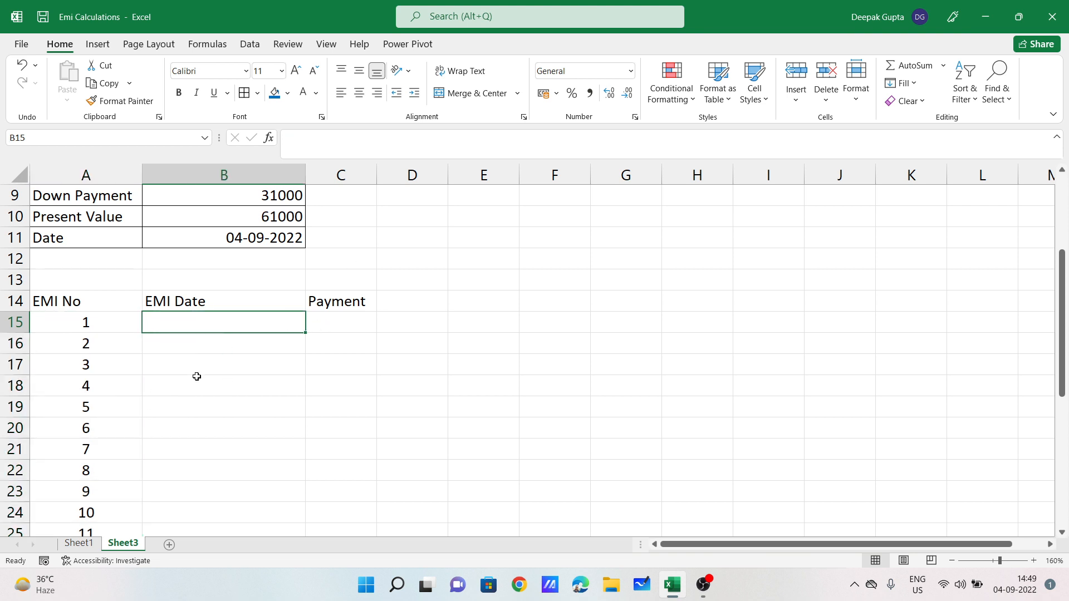
scroll(196, 377, up, 1)
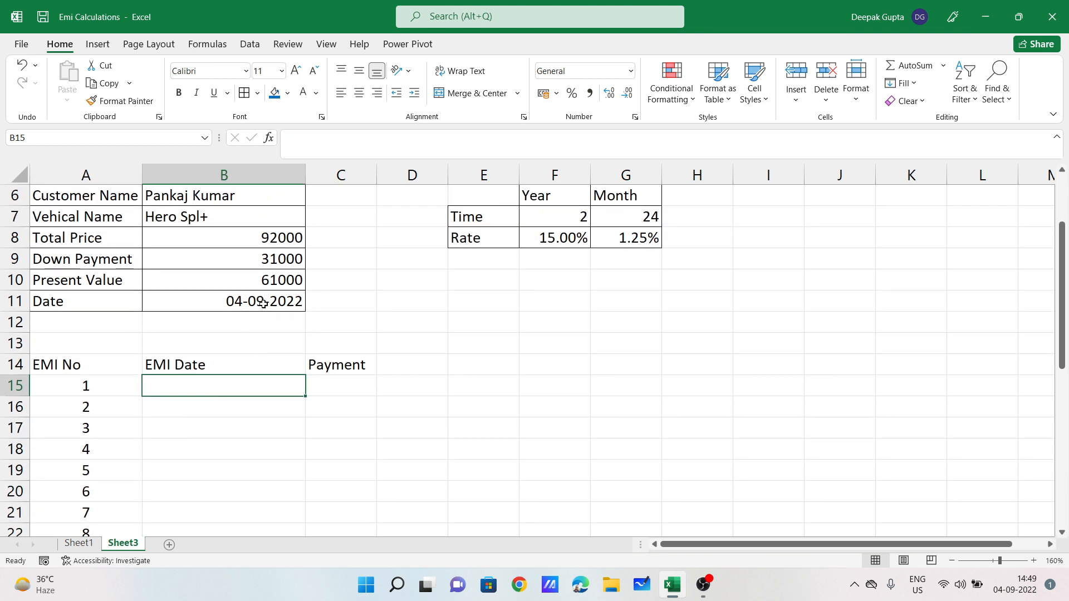
click(263, 304)
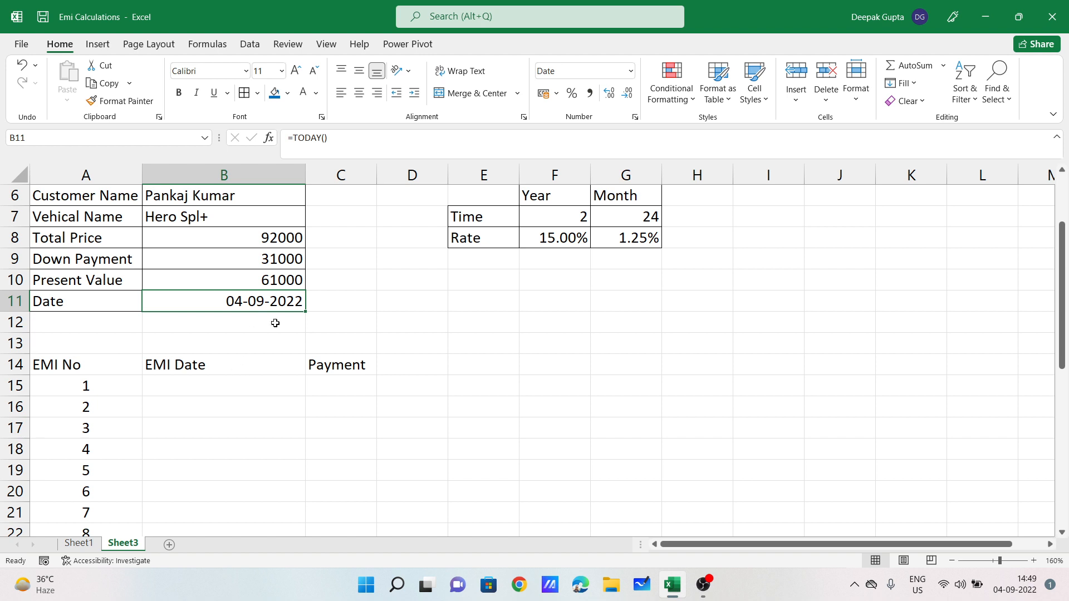
click(229, 393)
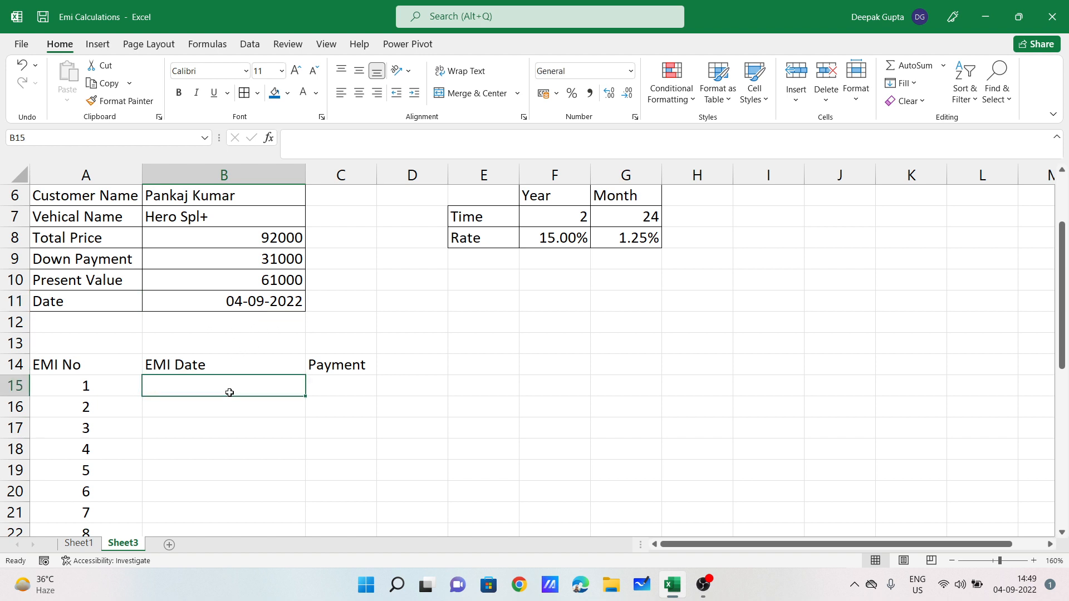
Step: Enter the first EMI dates 04-10-2022 in B15 and 04-11-2022 in B16
text(05)
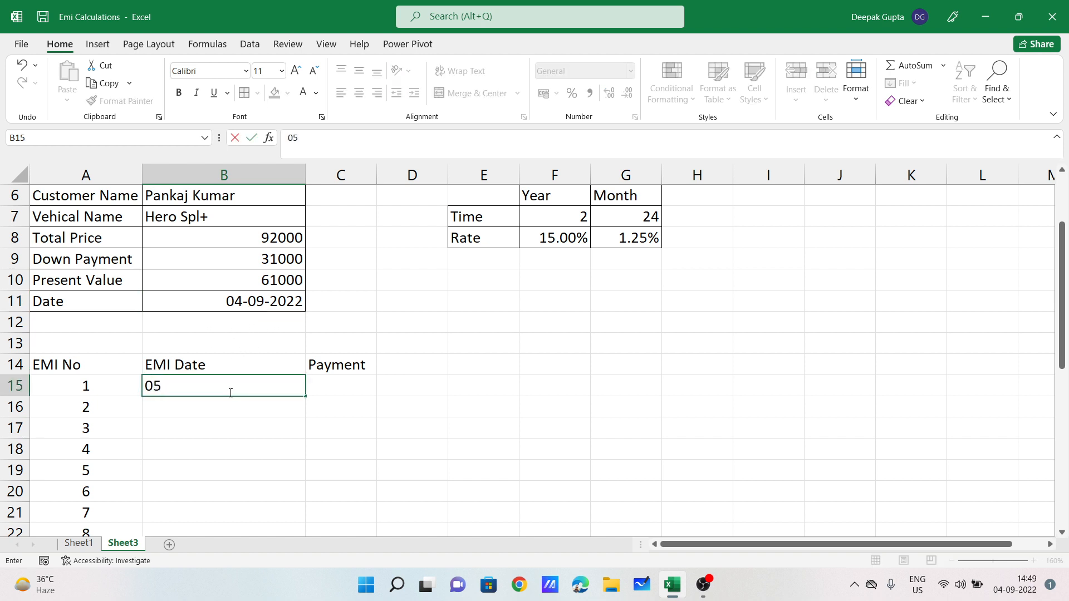
key(BackSpace)
text(4-11-2022)
key(Return)
text(04-12)
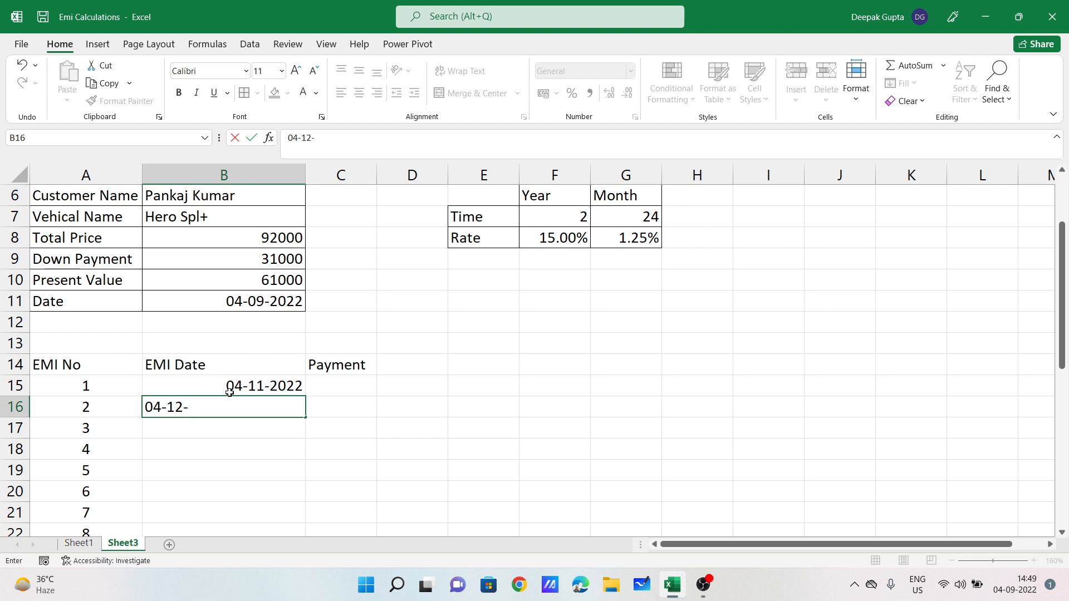
key(BackSpace)
key(BackSpace)
key(BackSpace)
click(264, 383)
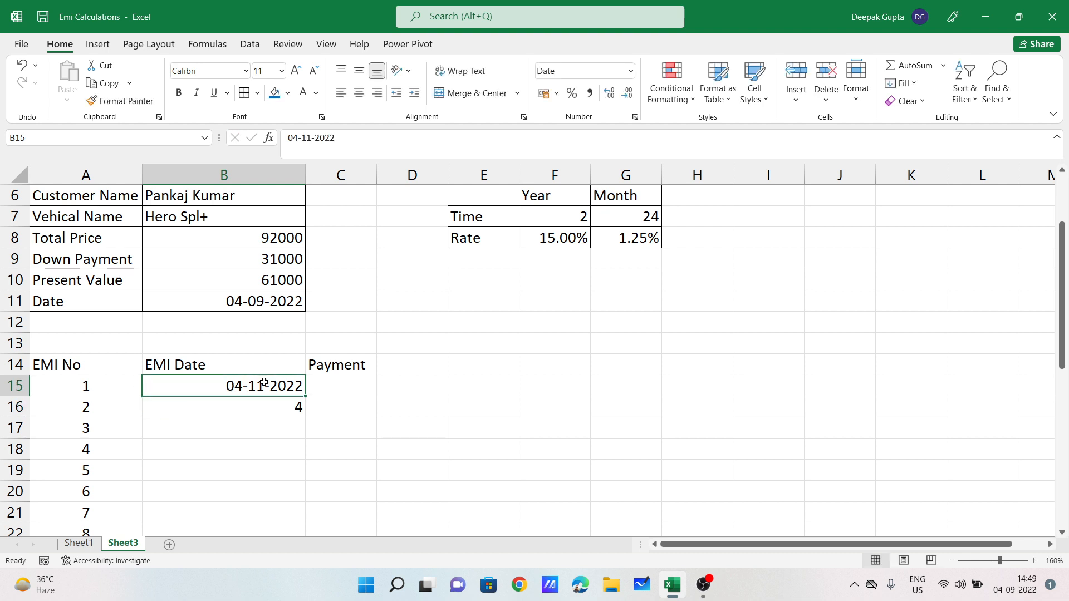
double_click(267, 383)
key(BackSpace)
text(0)
key(Return)
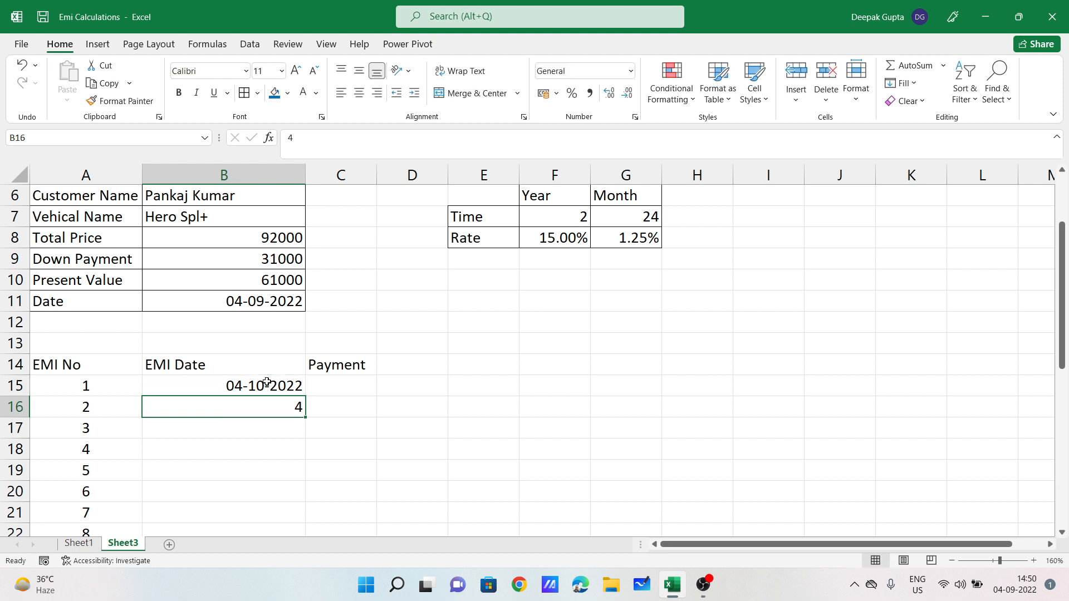
text(04-1)
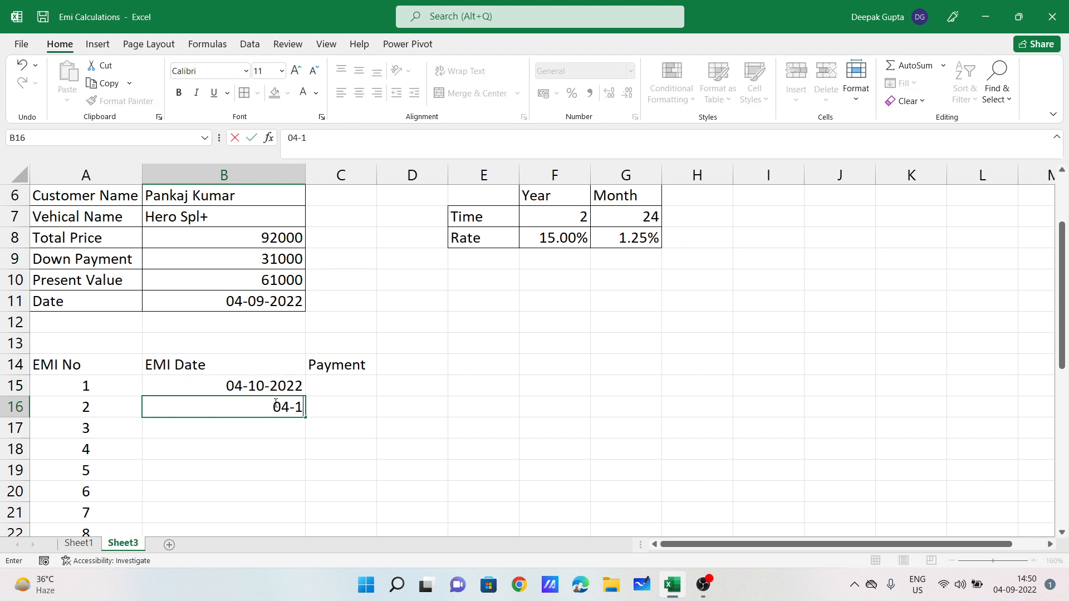
text(1-2022)
key(Return)
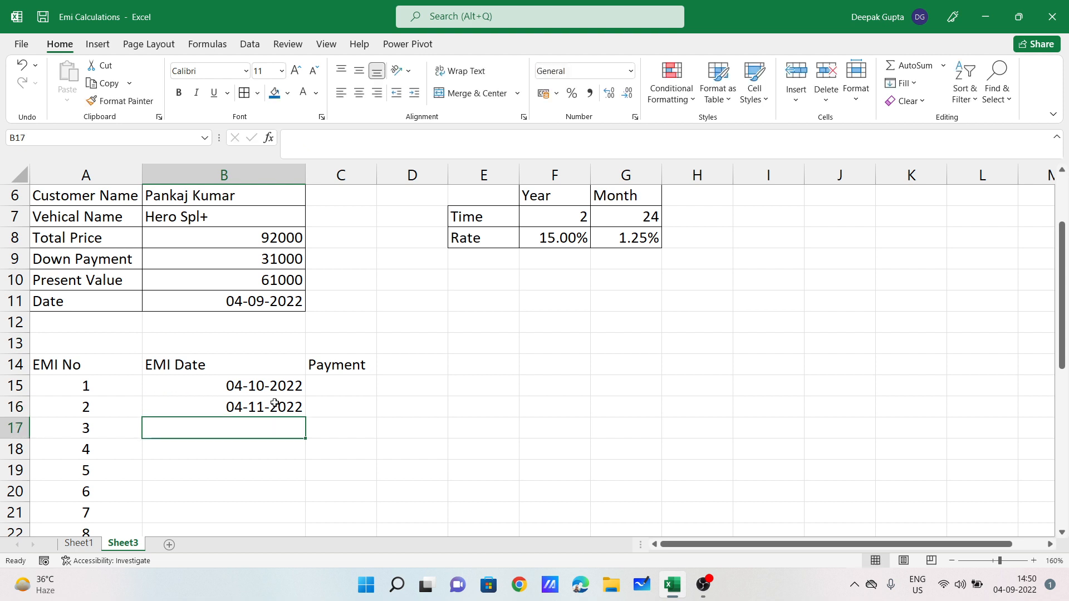
Step: Fill the monthly dates down to B38, ending at 04-09-2024
mouse_move(253, 386)
mouse_down()
mouse_move(255, 407)
mouse_move(243, 397)
mouse_up()
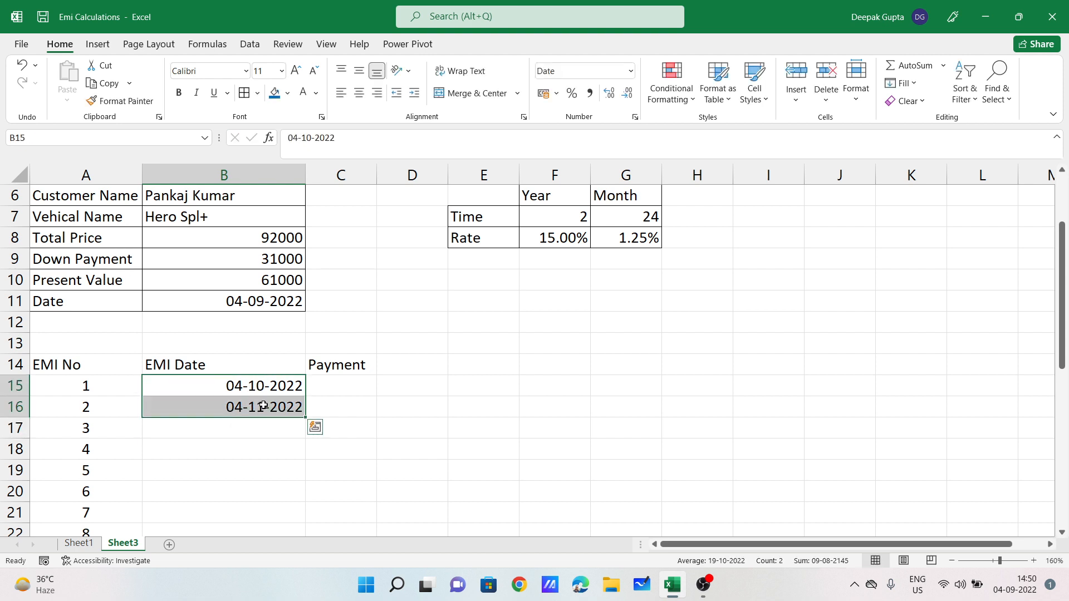
drag(307, 417, 268, 496)
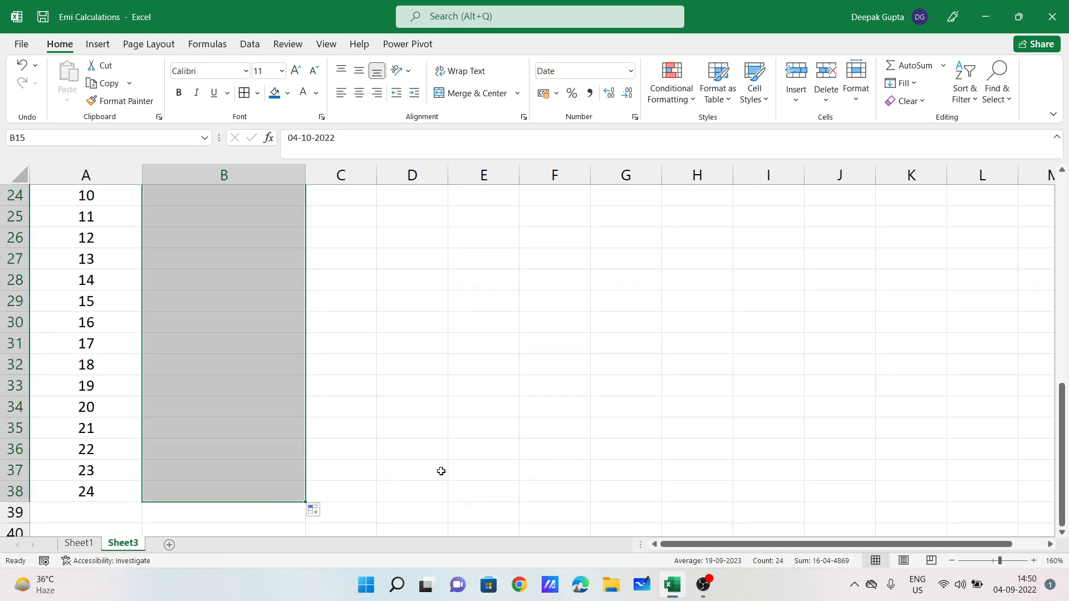
click(453, 470)
click(235, 495)
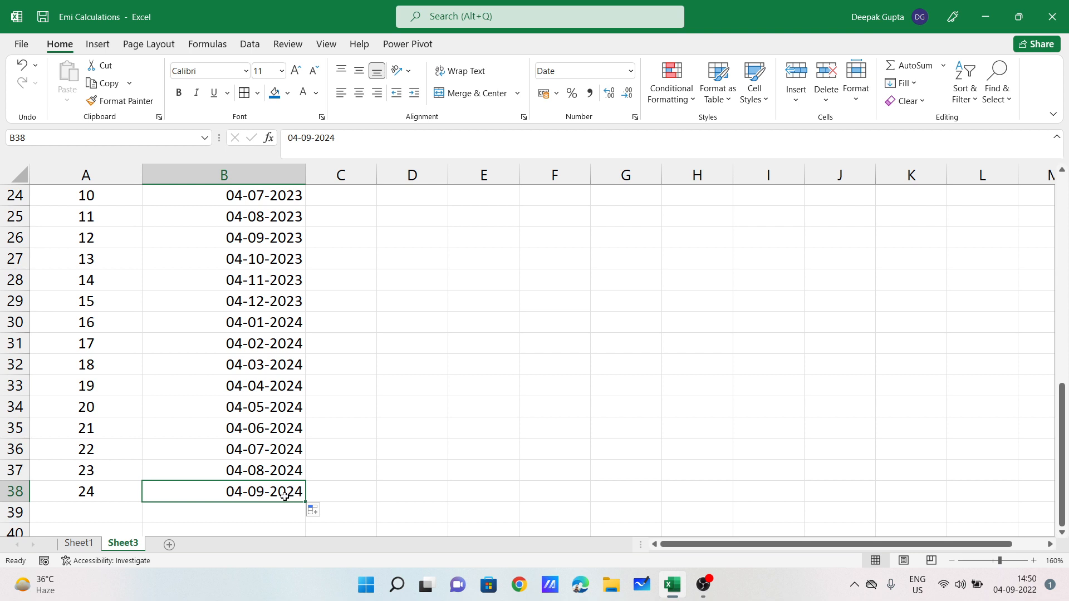
scroll(277, 469, up, 5)
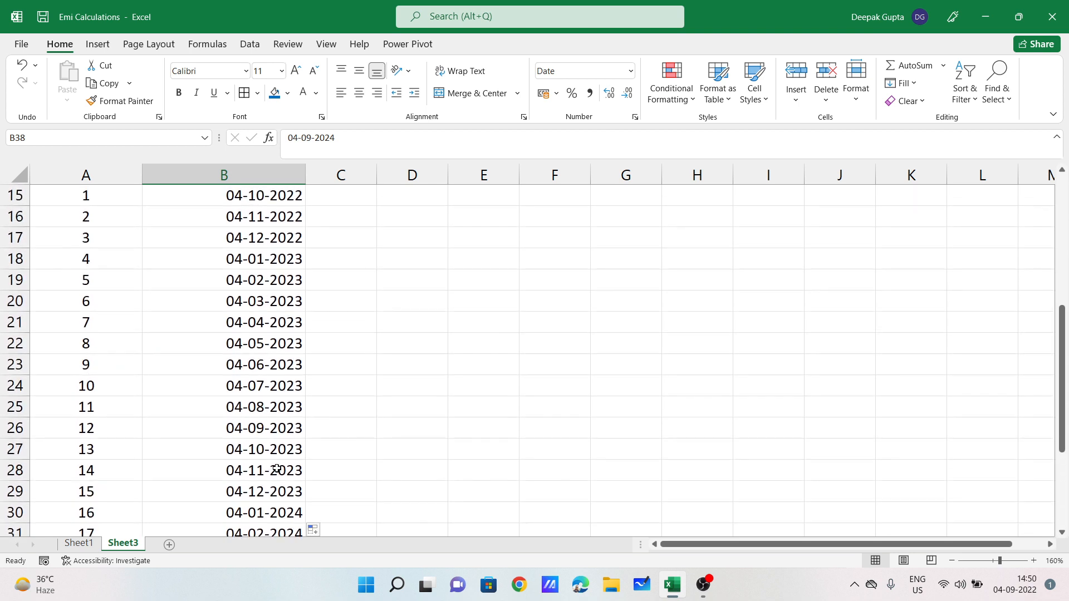
scroll(378, 345, up, 3)
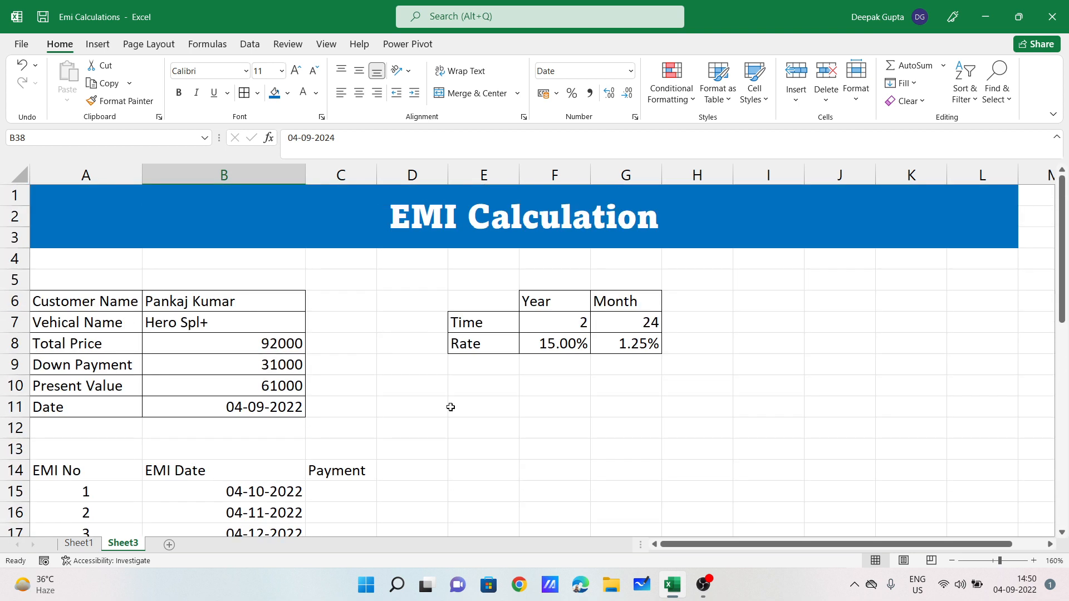
Step: Widen column C and rename the C14 heading to Payment(PMT)
drag(379, 171, 405, 171)
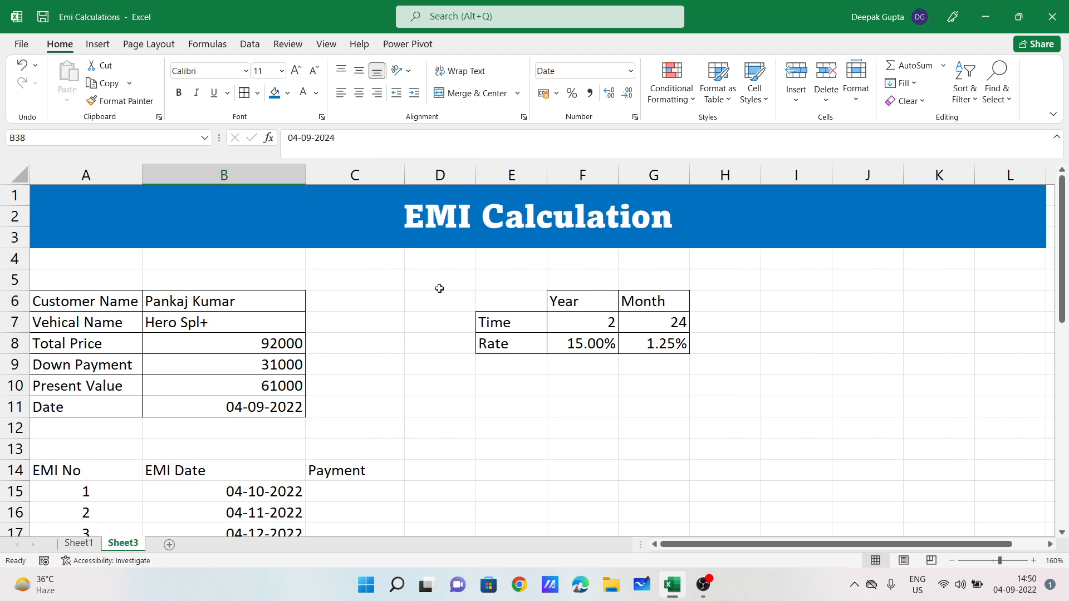
click(279, 388)
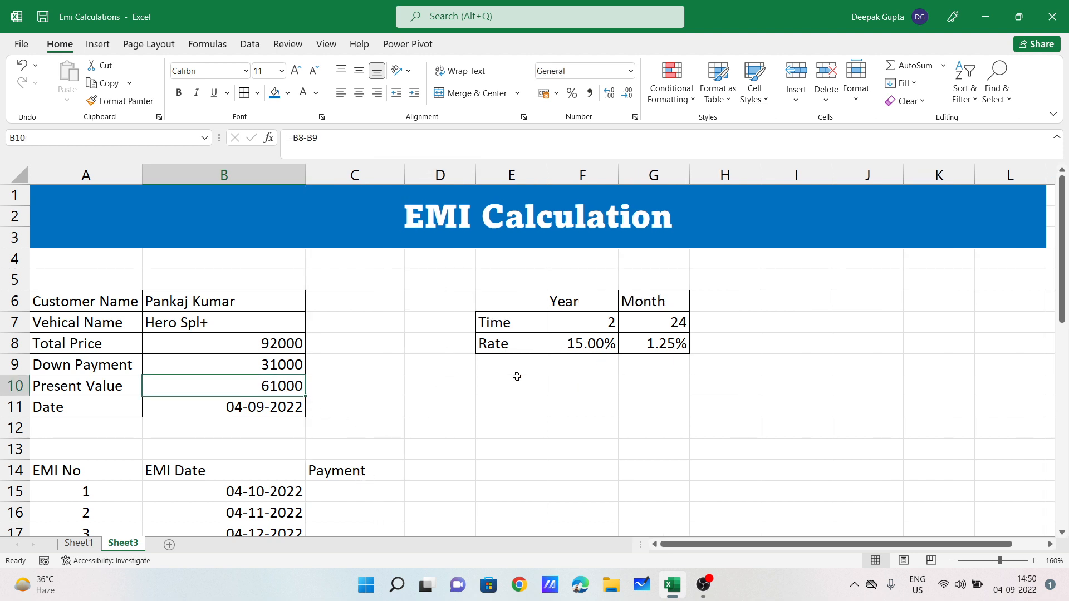
click(360, 496)
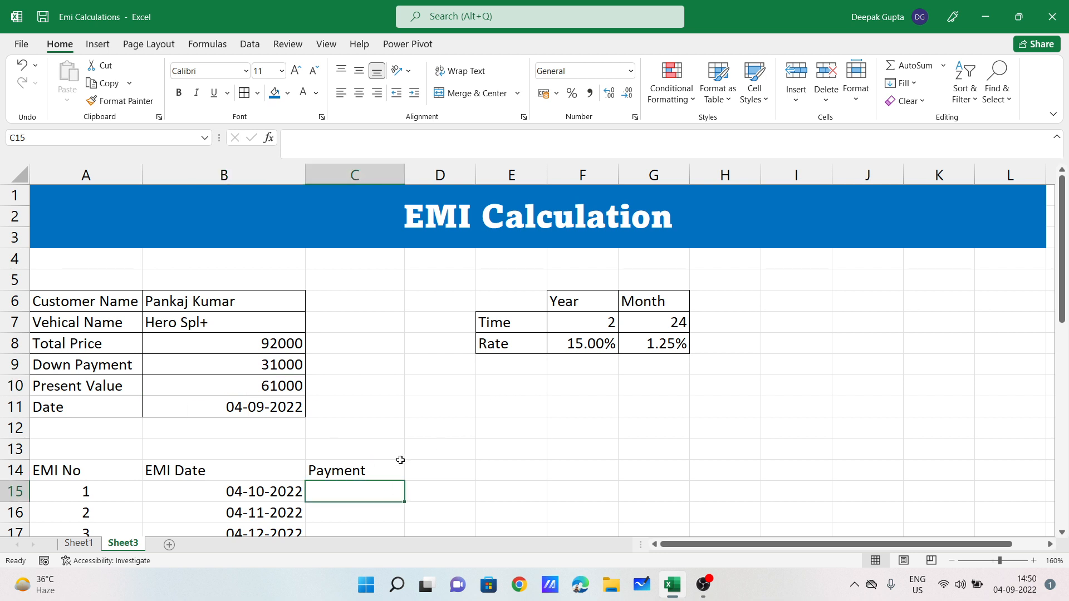
double_click(378, 471)
text((PMT))
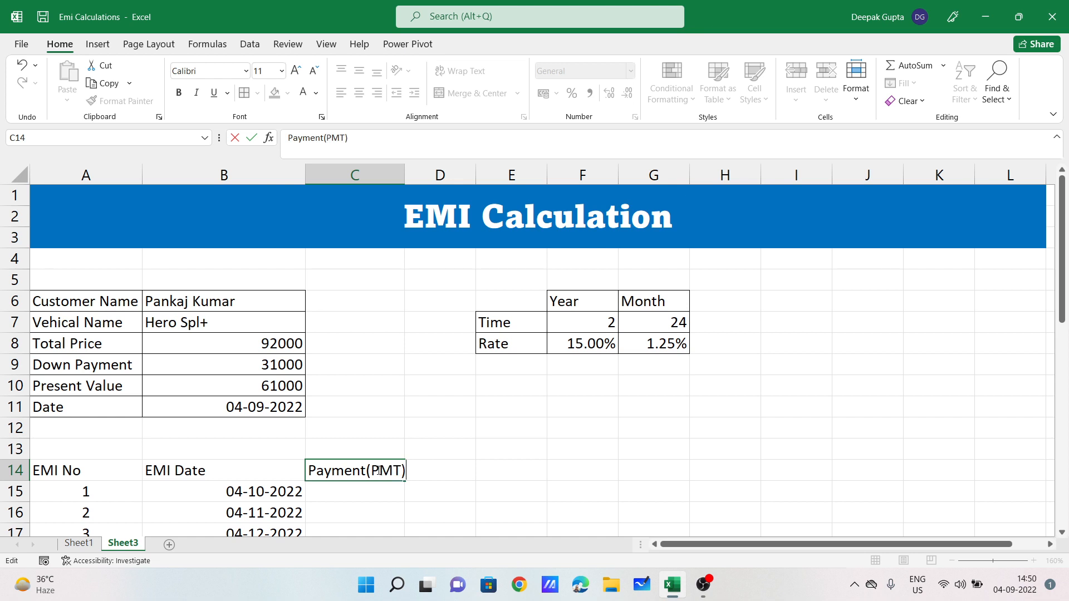
key(Return)
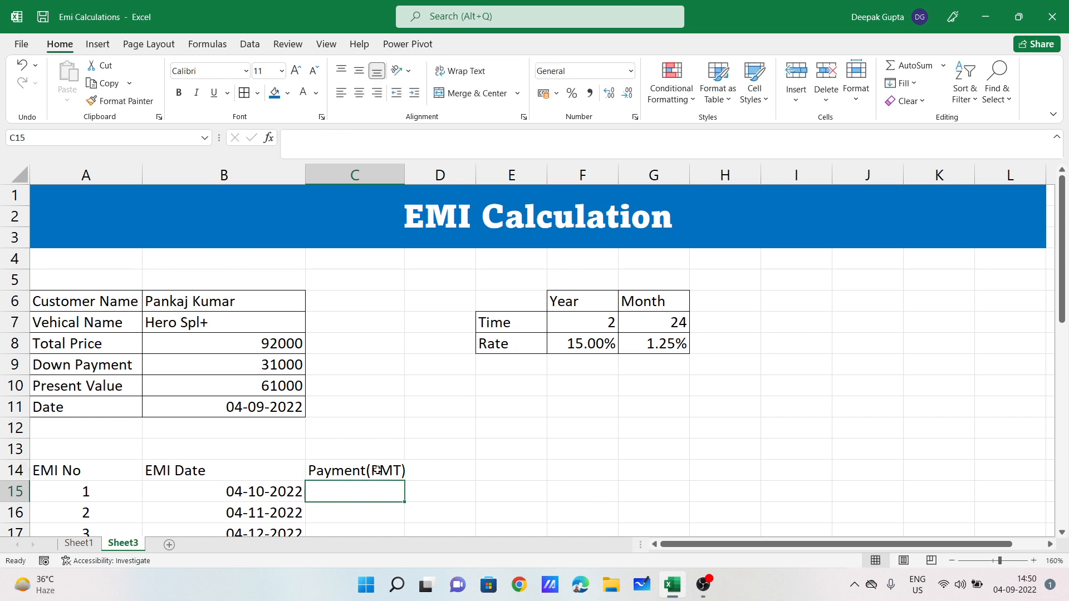
Step: Enter =PMT(G8,G7,B10) in C15, giving ₹ -2,957.69
text(=pmt)
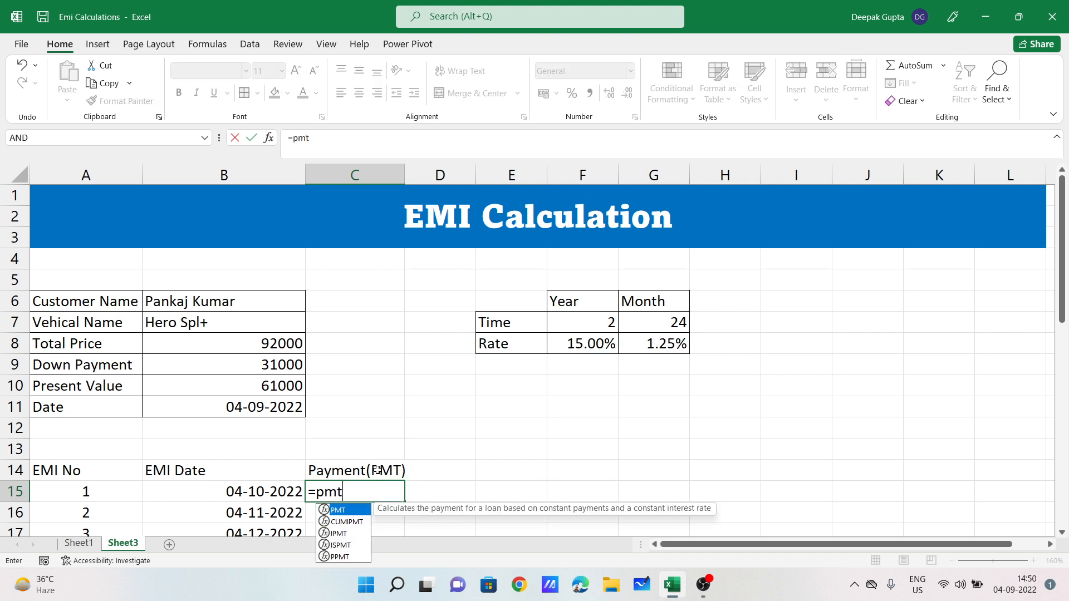
key(Tab)
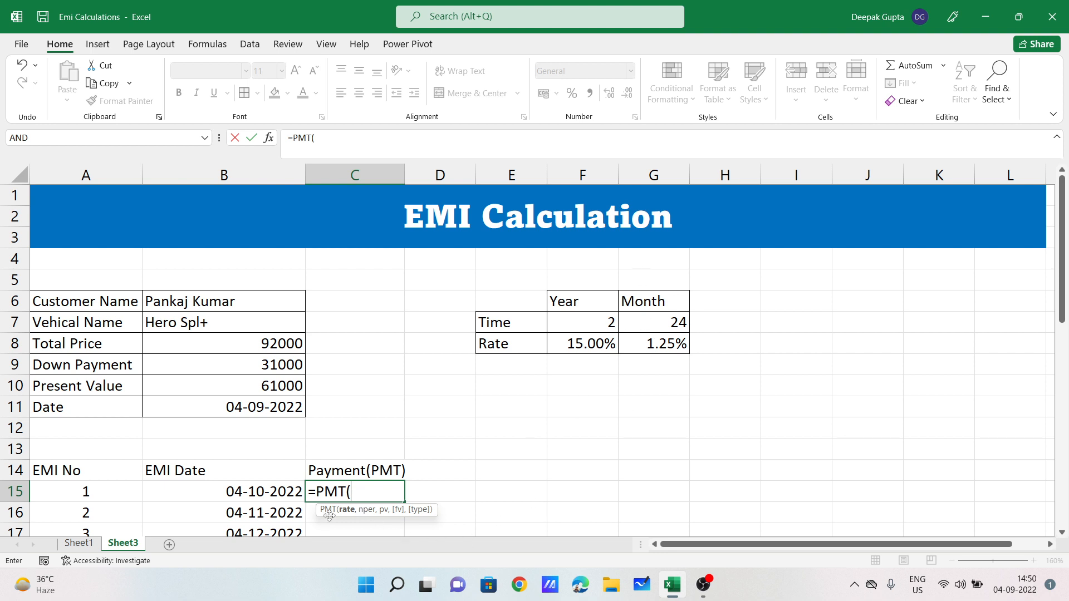
click(670, 347)
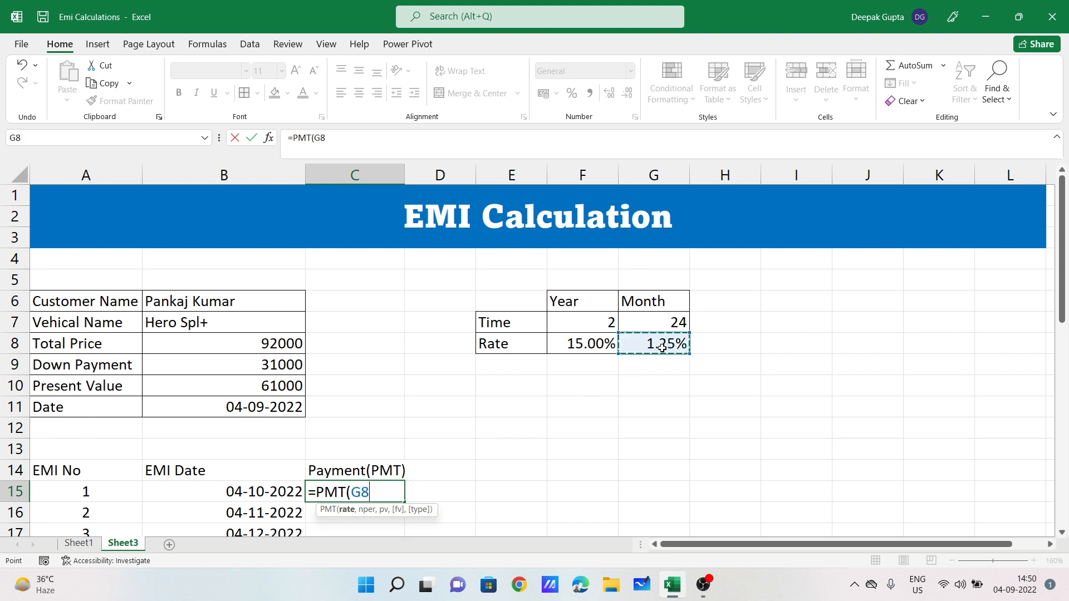
text(,)
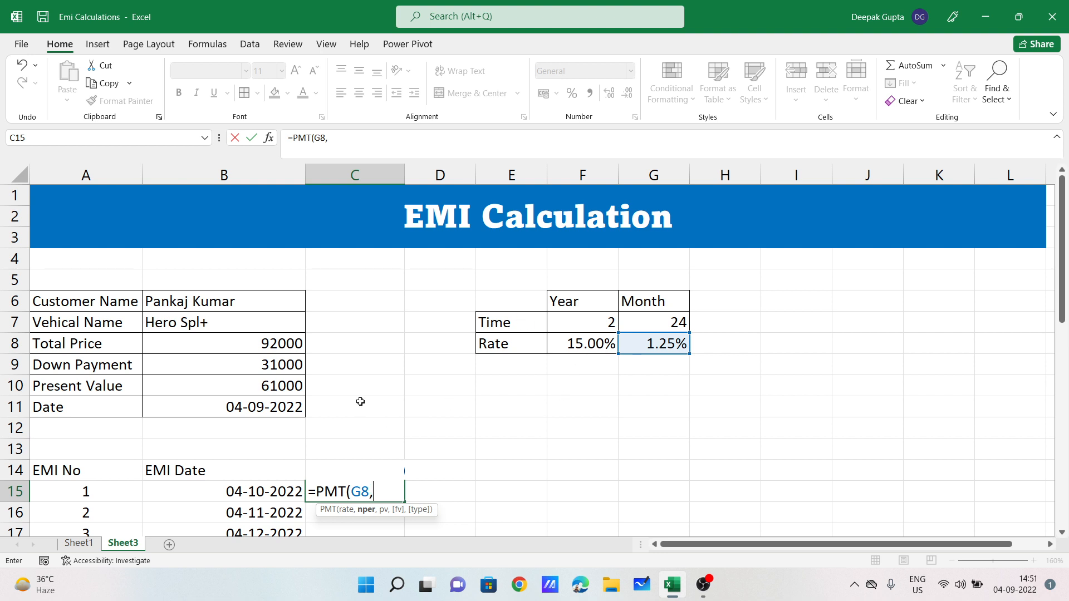
click(667, 327)
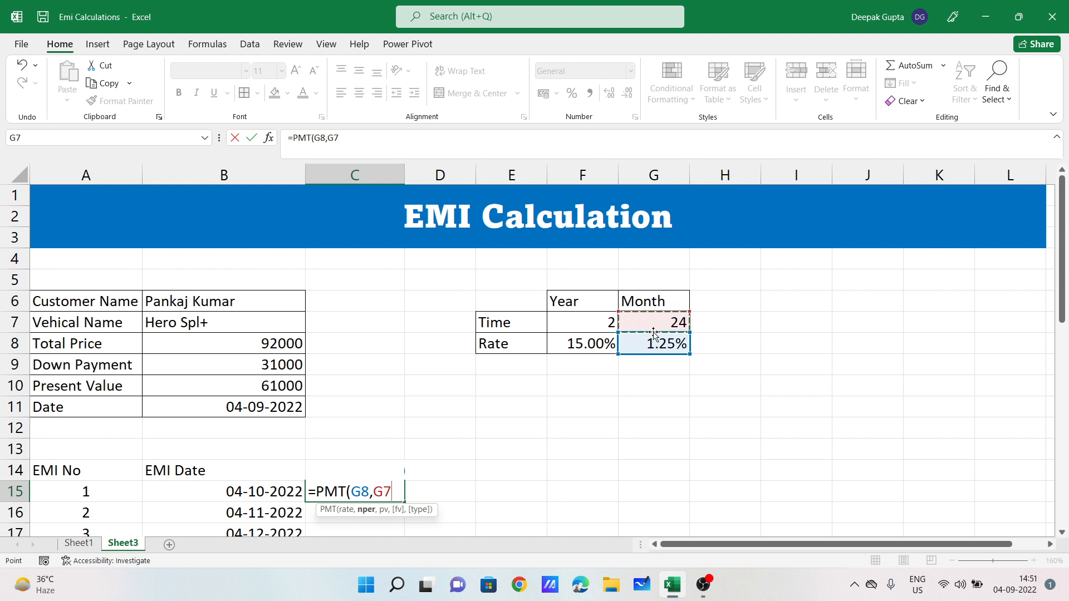
text(,)
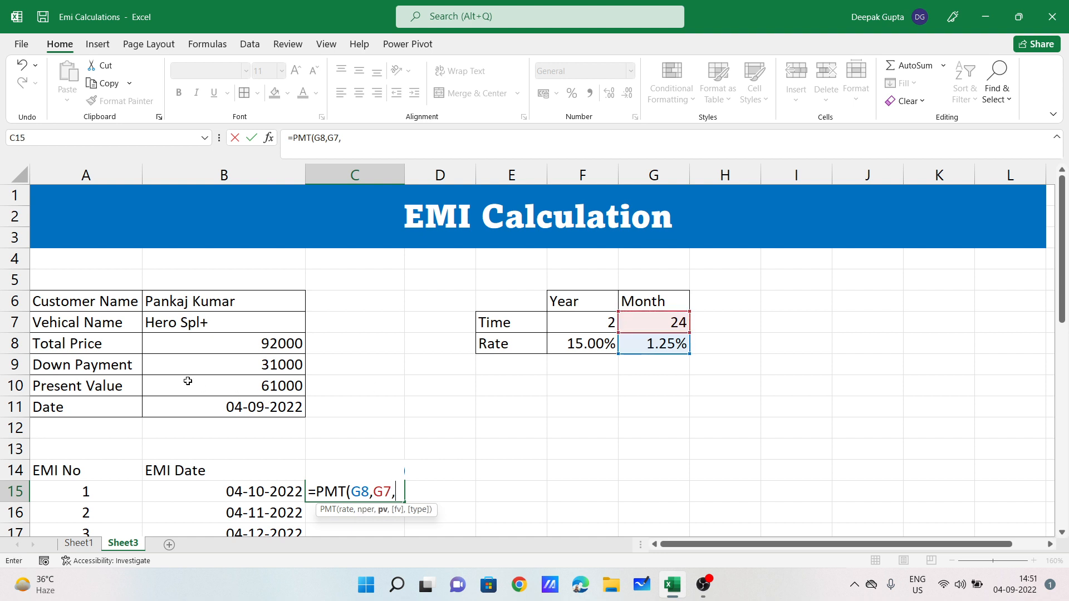
click(260, 386)
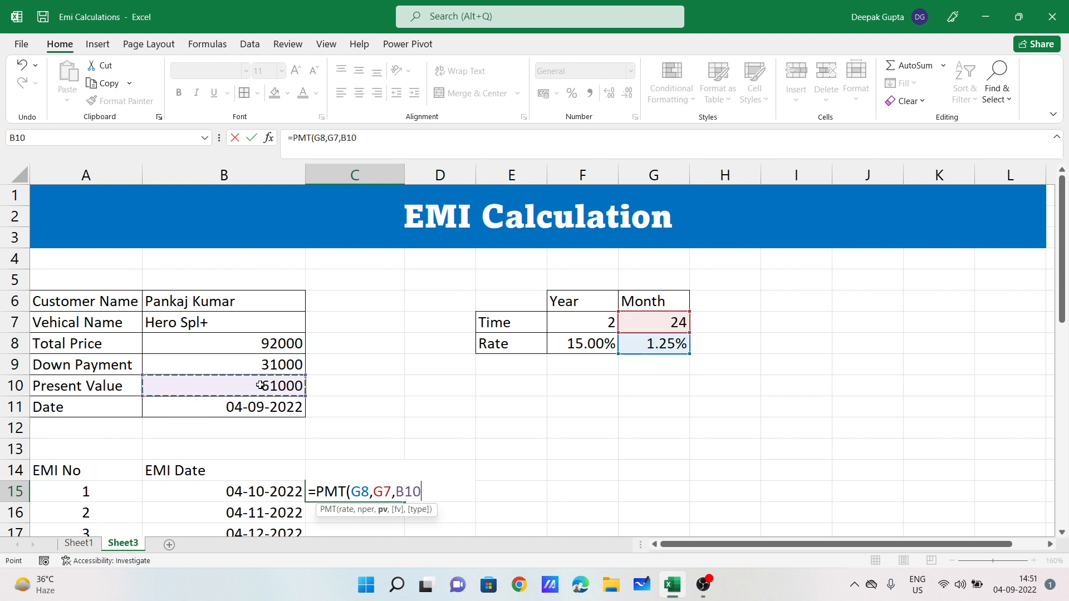
text())
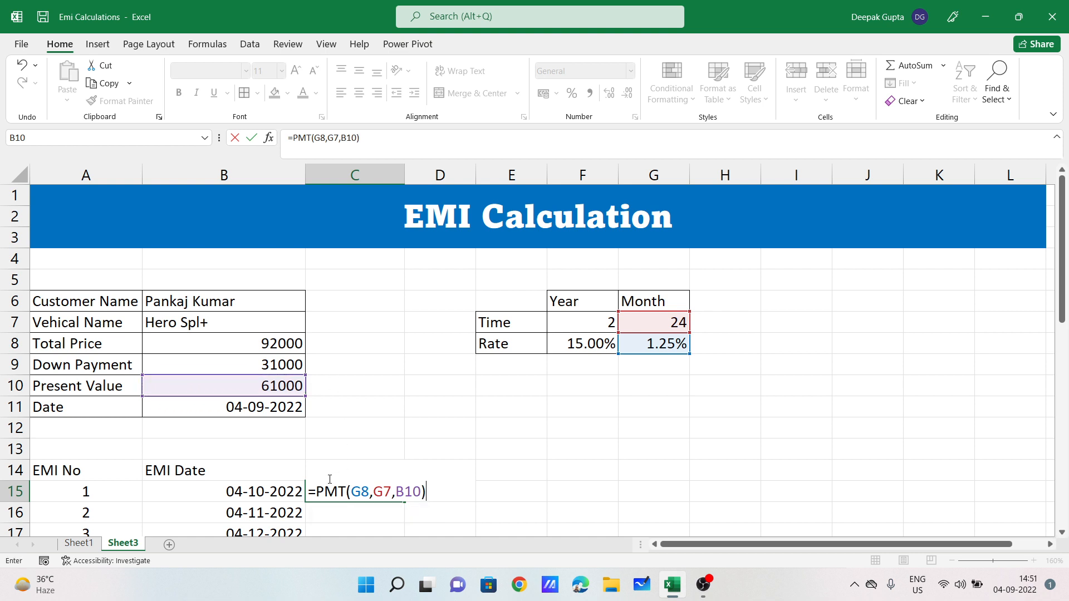
key(Return)
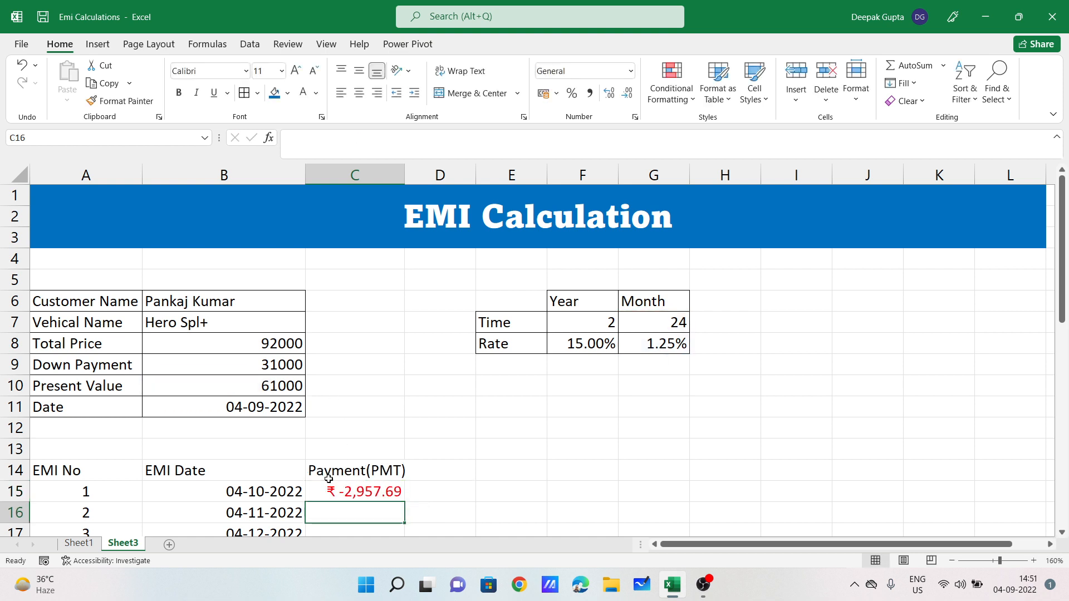
click(355, 493)
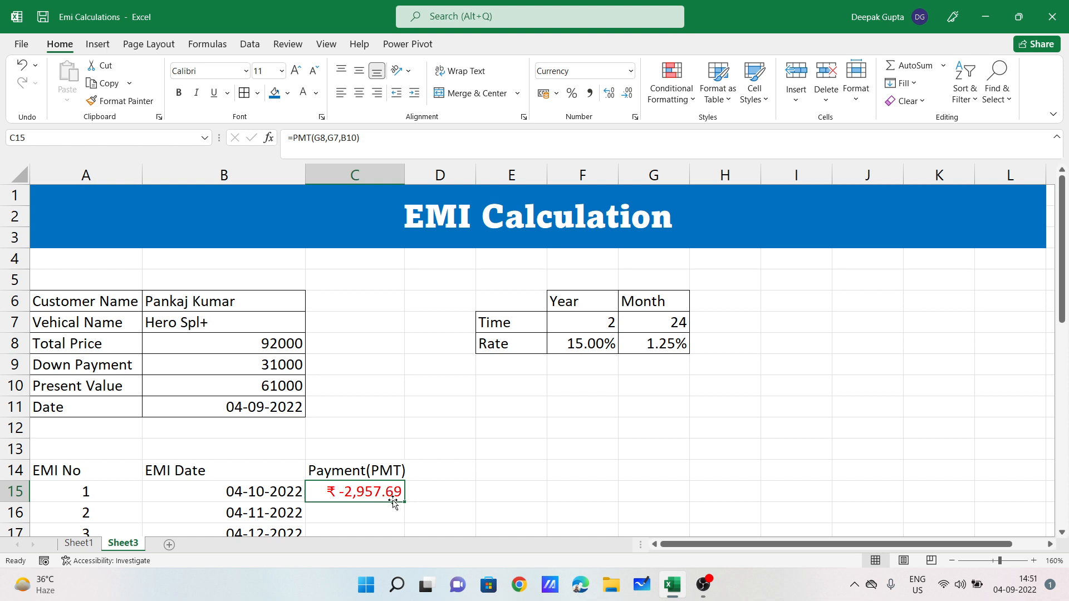
click(677, 326)
click(275, 387)
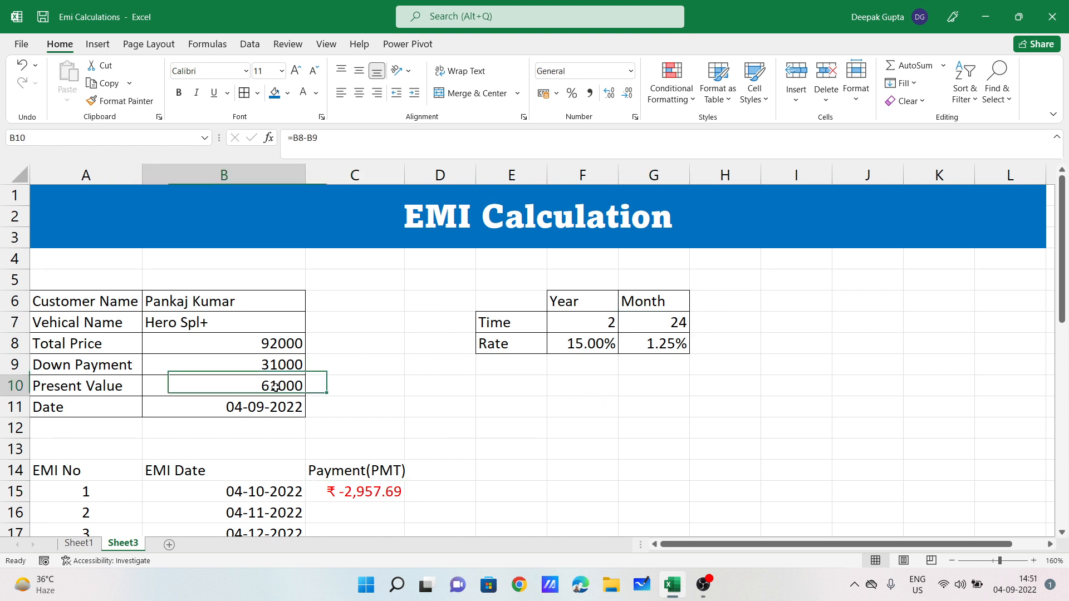
click(455, 404)
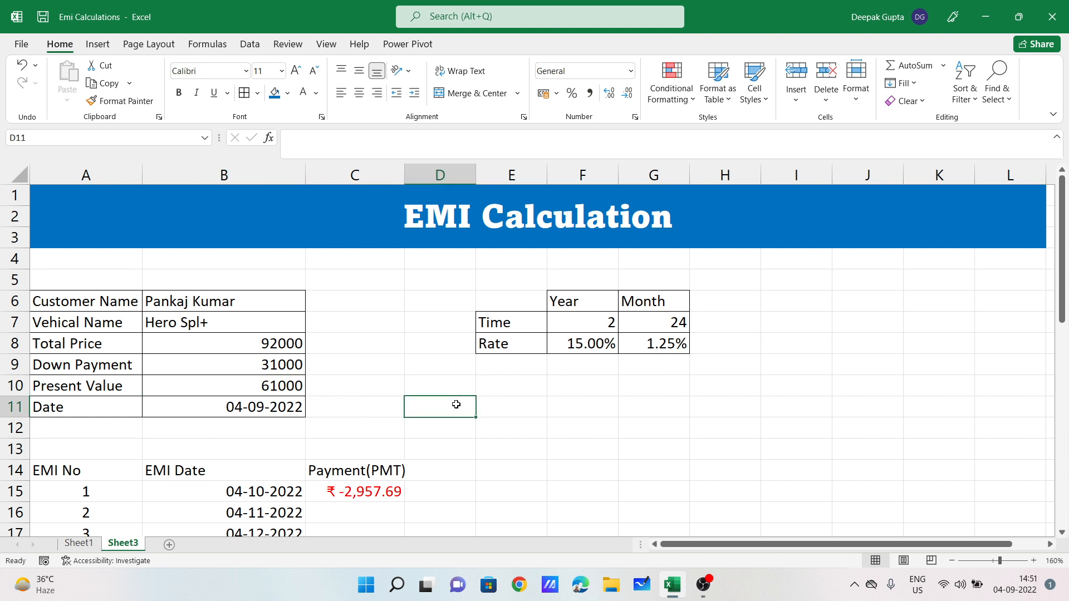
text(=)
click(367, 496)
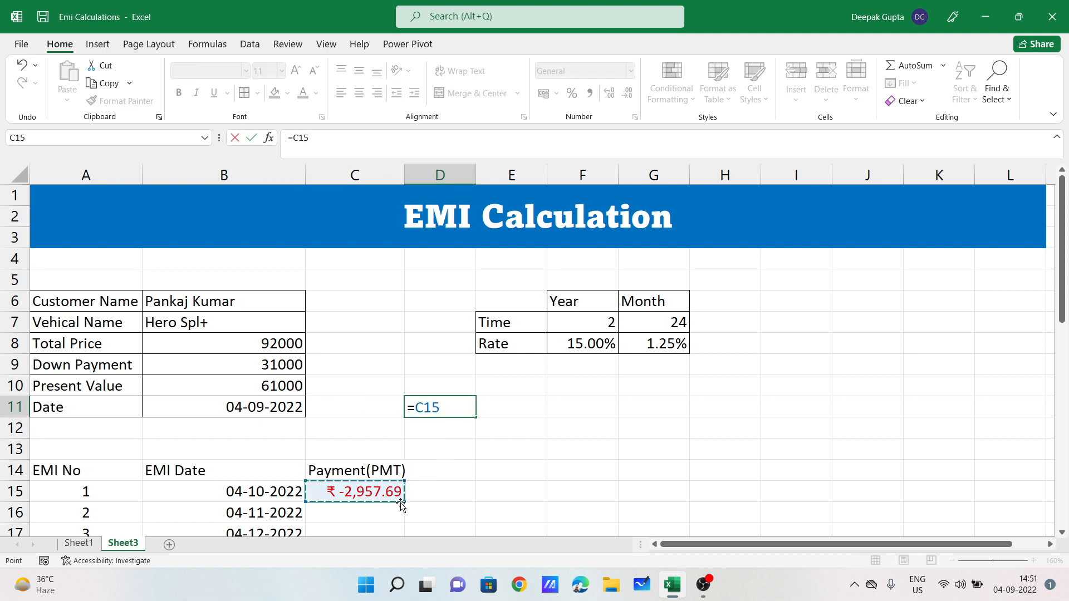
text(*)
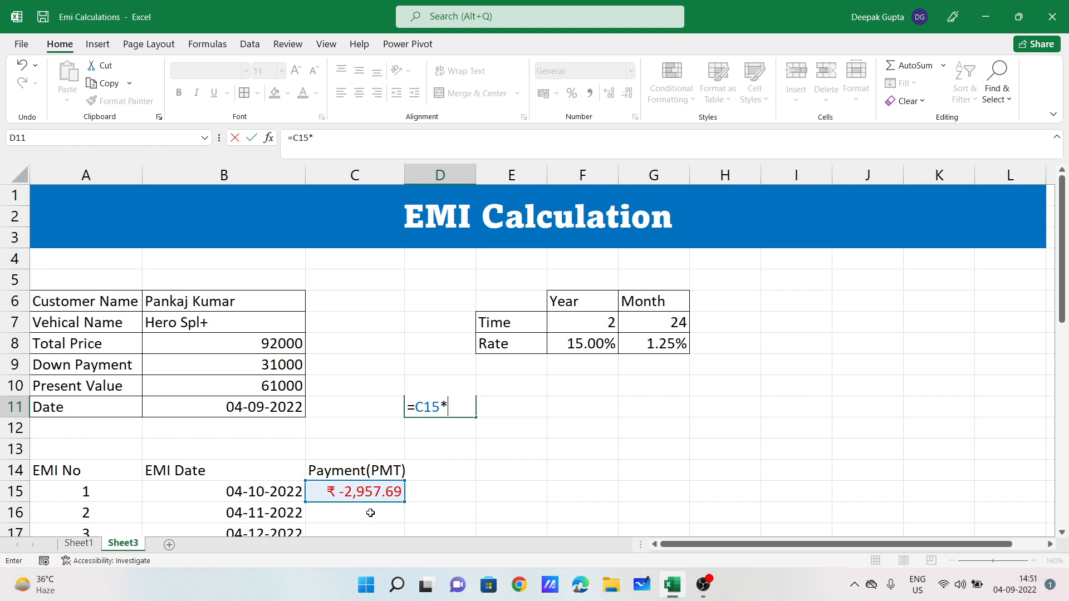
click(675, 322)
key(Return)
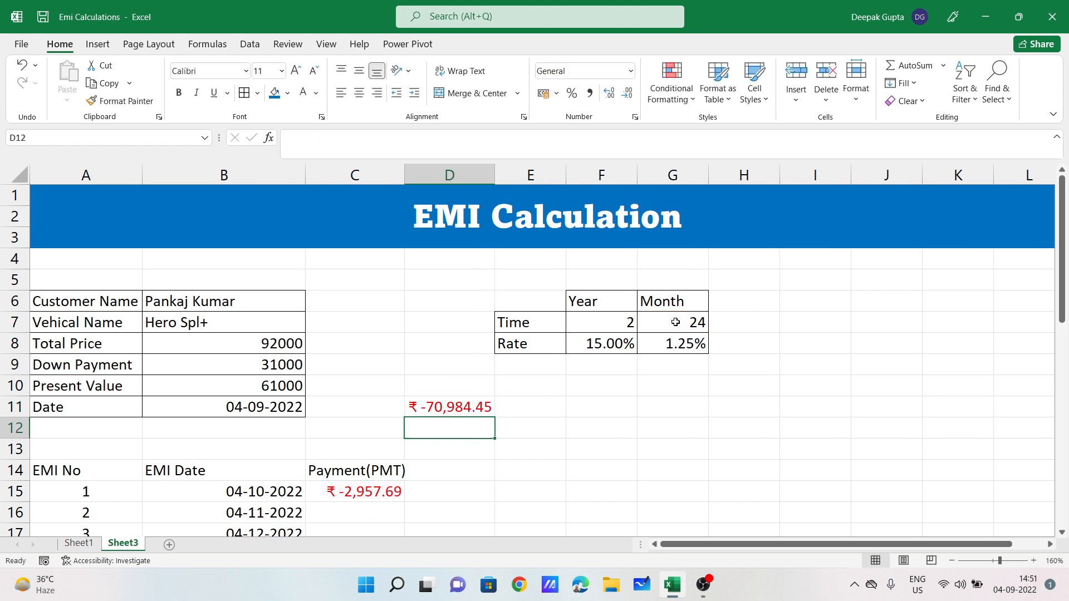
click(227, 391)
click(445, 402)
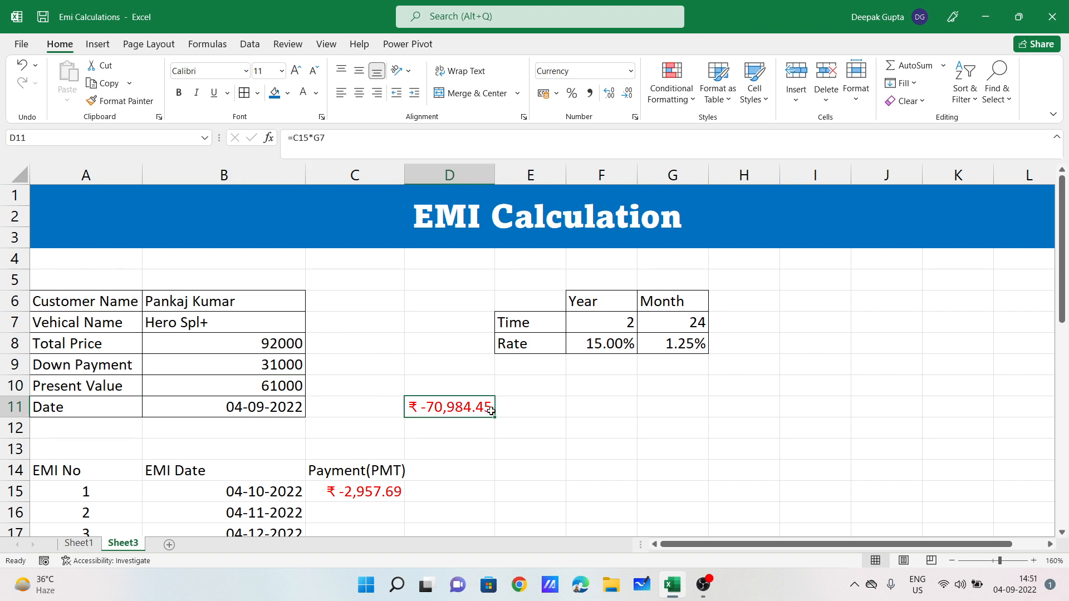
key(Delete)
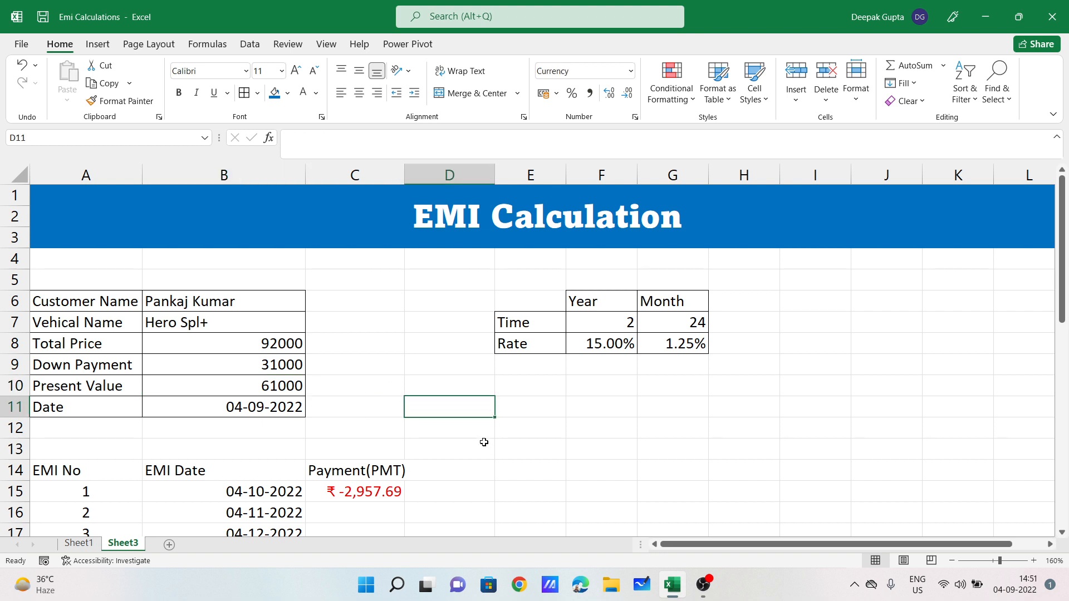
Step: Widen column C further and copy the C15 payment formula down to C16
scroll(398, 467, down, 1)
click(362, 430)
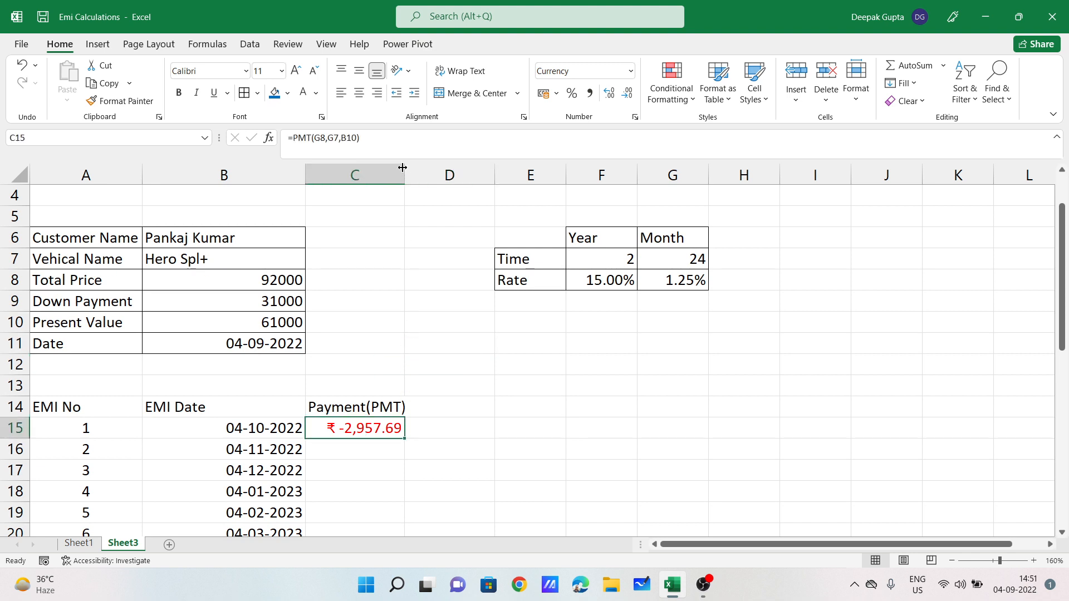
drag(404, 173, 419, 174)
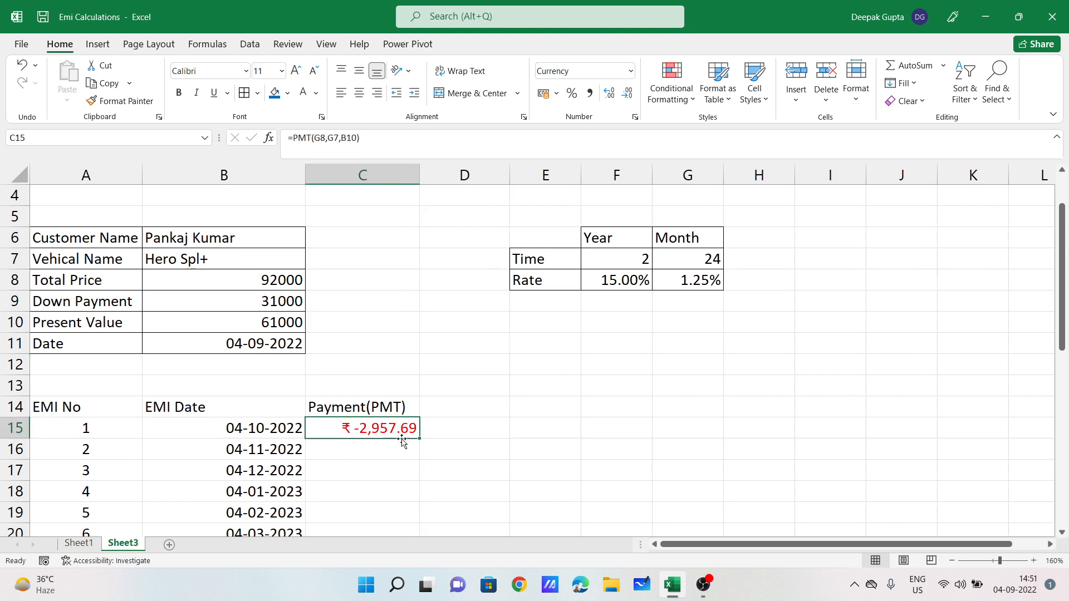
drag(419, 439, 421, 458)
Step: Compare the C15 and C16 formulas, then delete the incorrect copy in C16
click(362, 452)
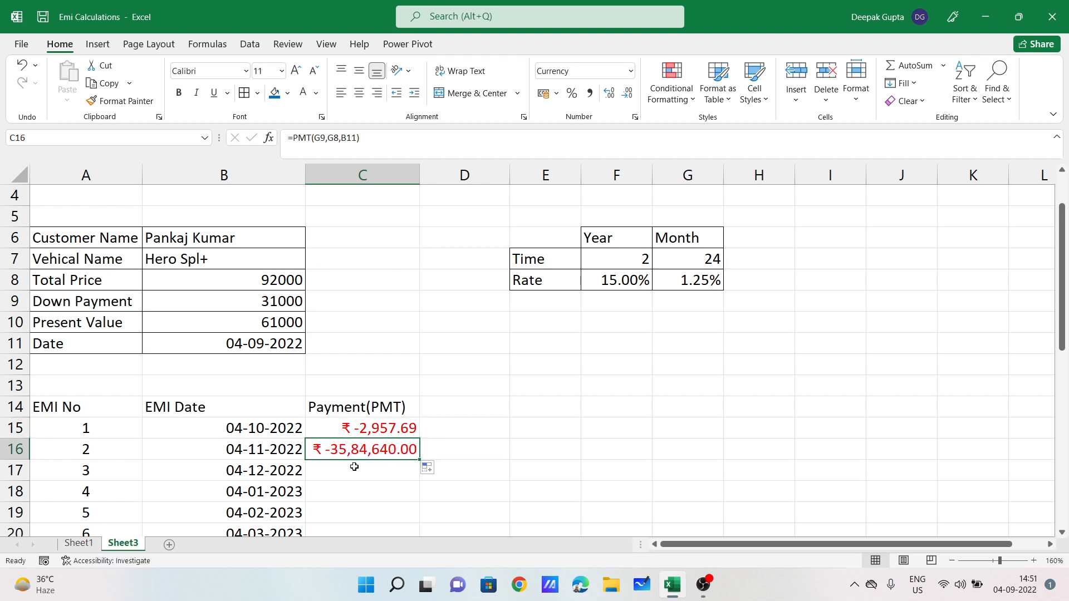
click(394, 429)
double_click(394, 429)
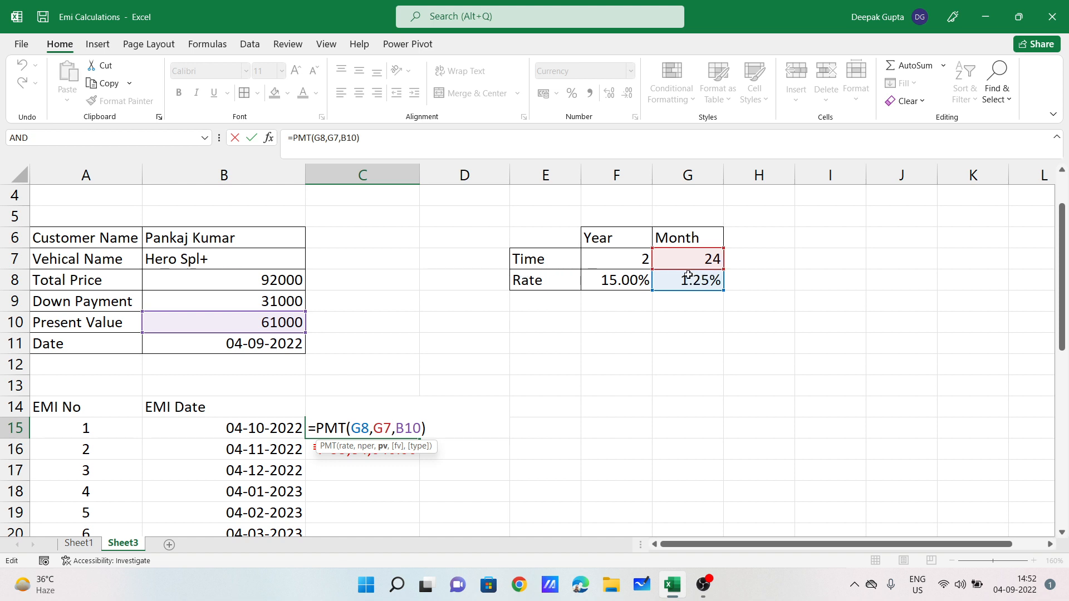
key(Return)
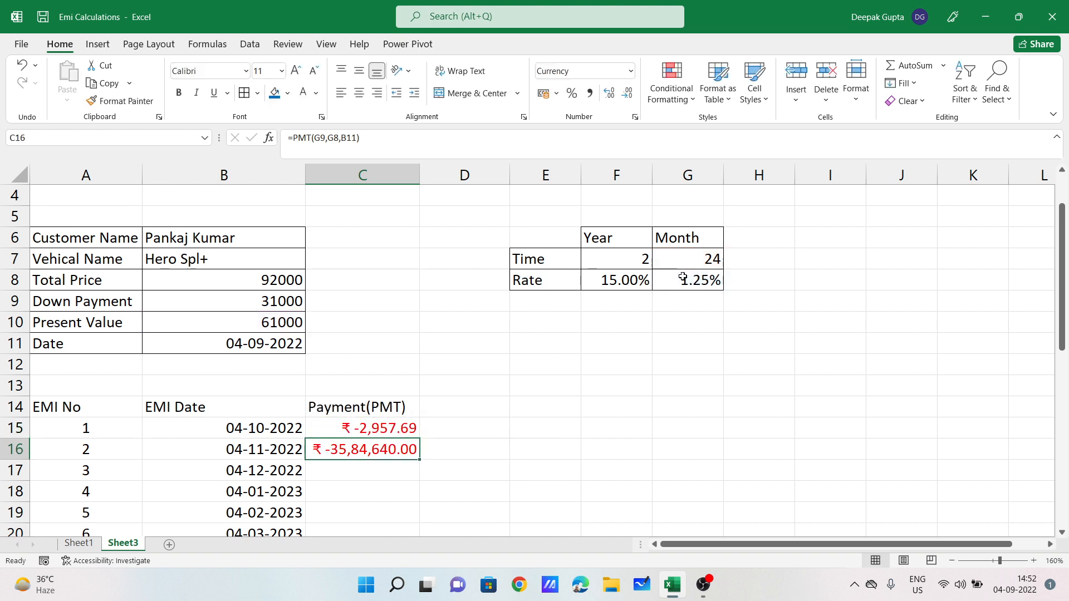
double_click(371, 451)
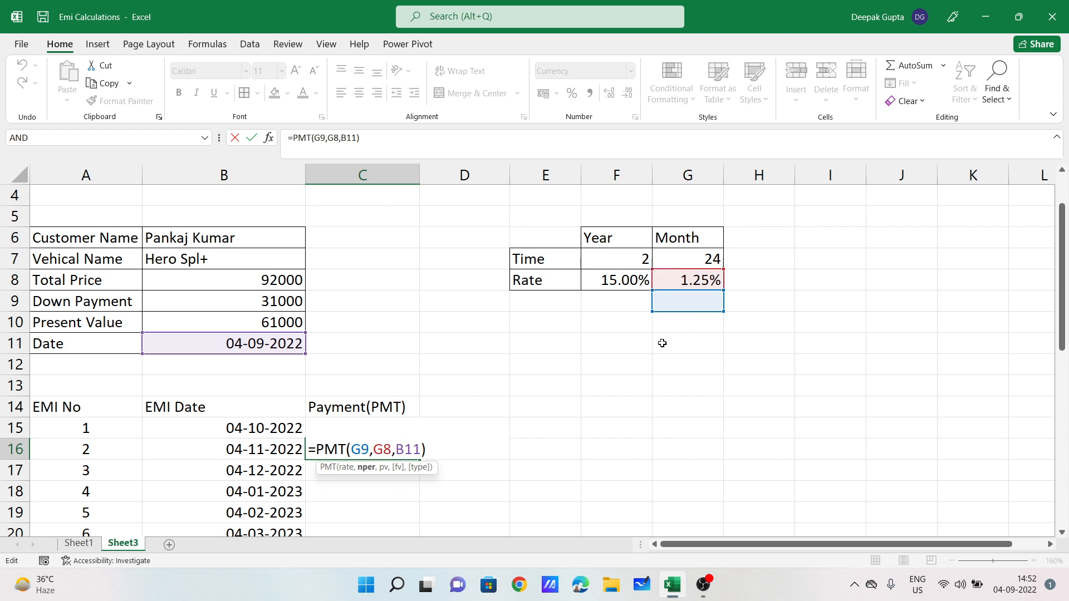
key(Return)
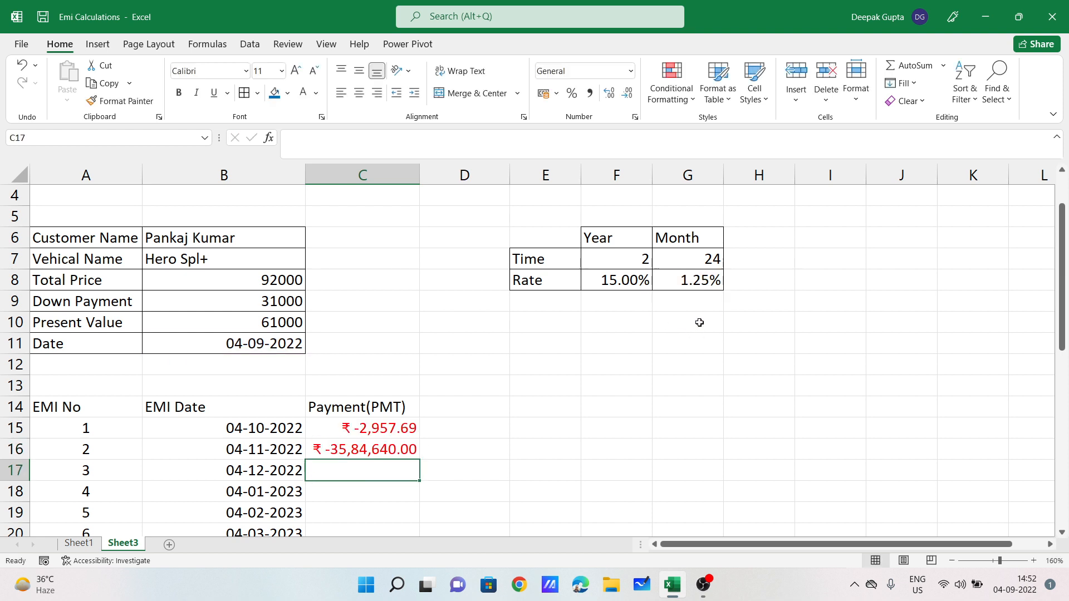
click(405, 448)
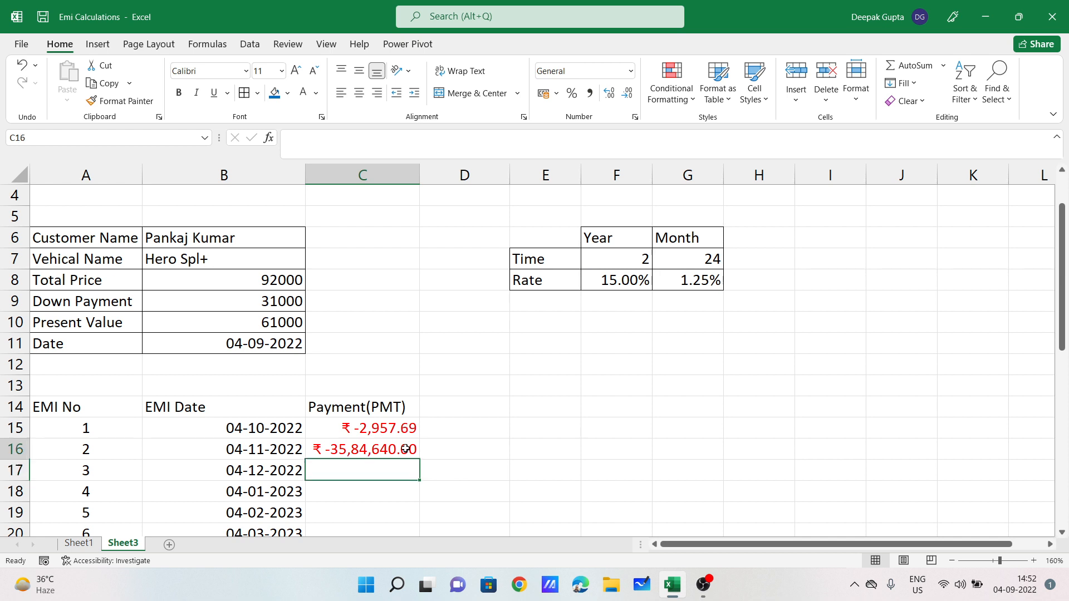
key(Delete)
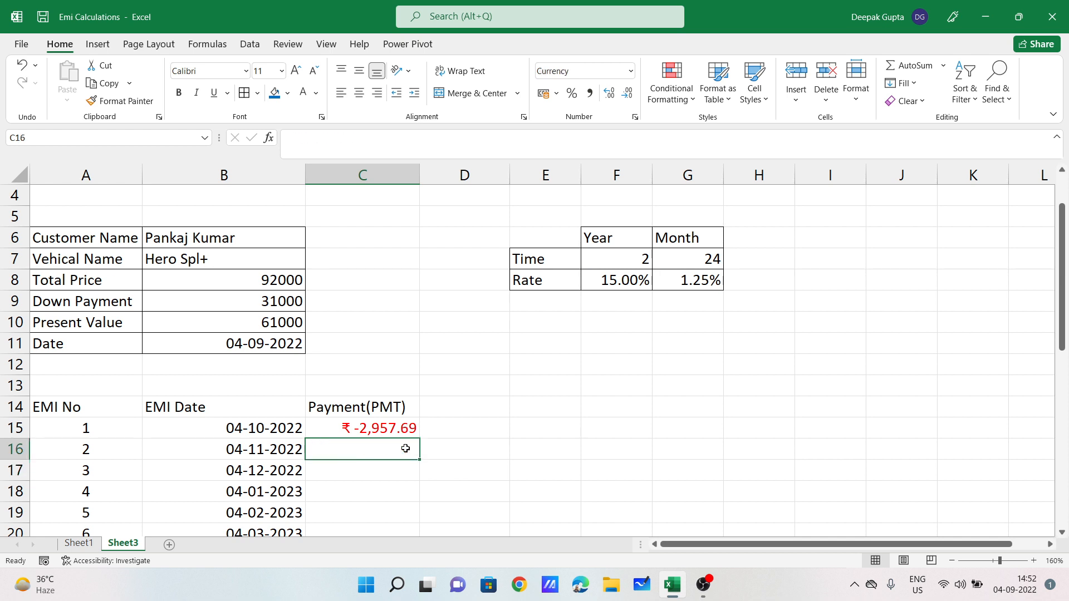
Step: Rewrite C15 as =PMT($G$8,$G$7,$B$10) using absolute references
click(378, 430)
double_click(378, 431)
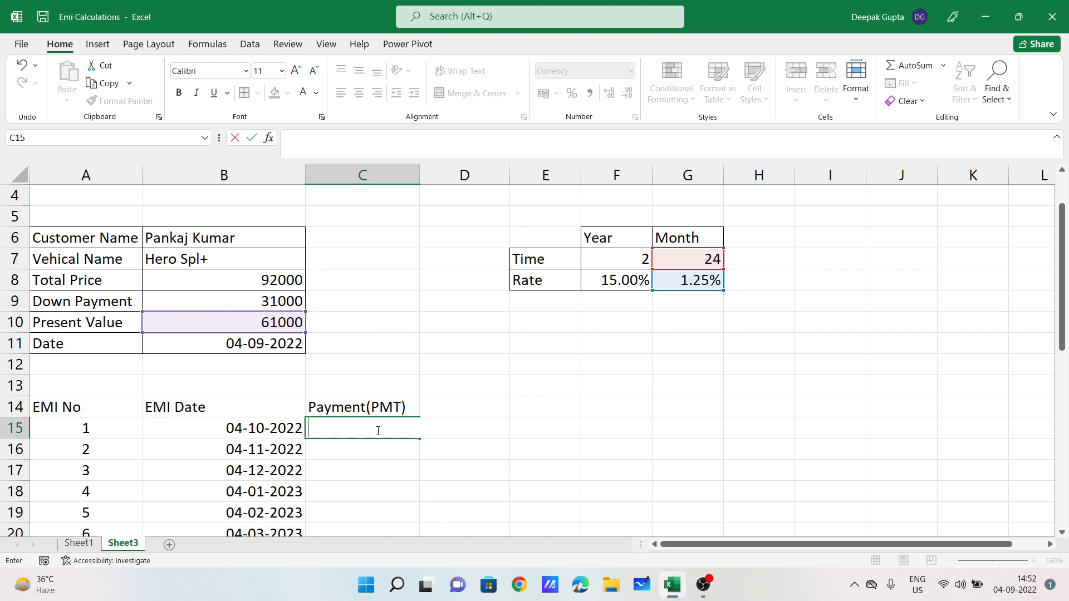
text(=pmt)
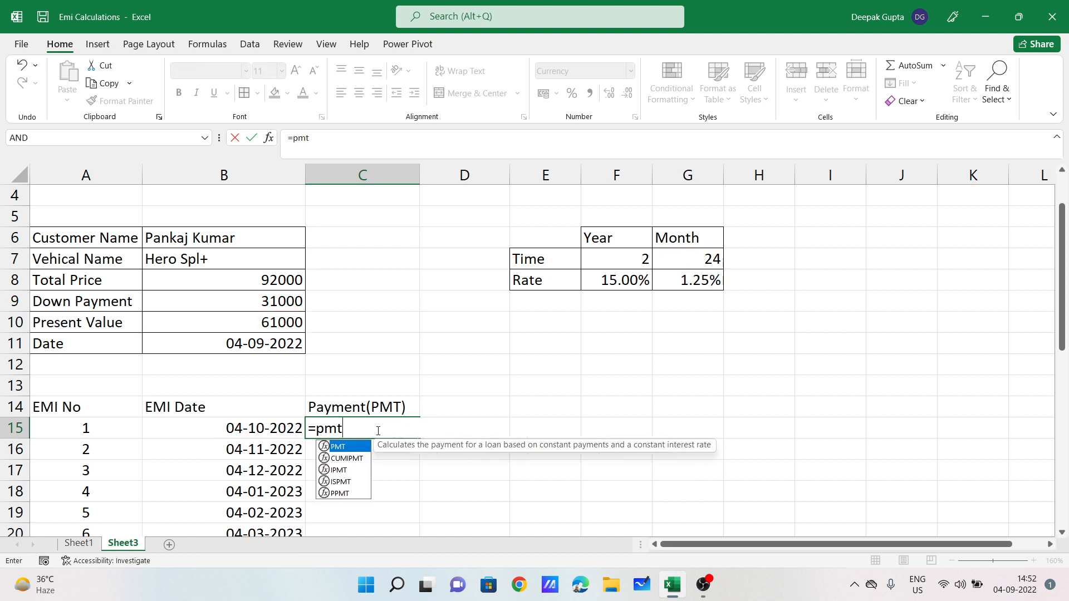
key(Tab)
click(689, 280)
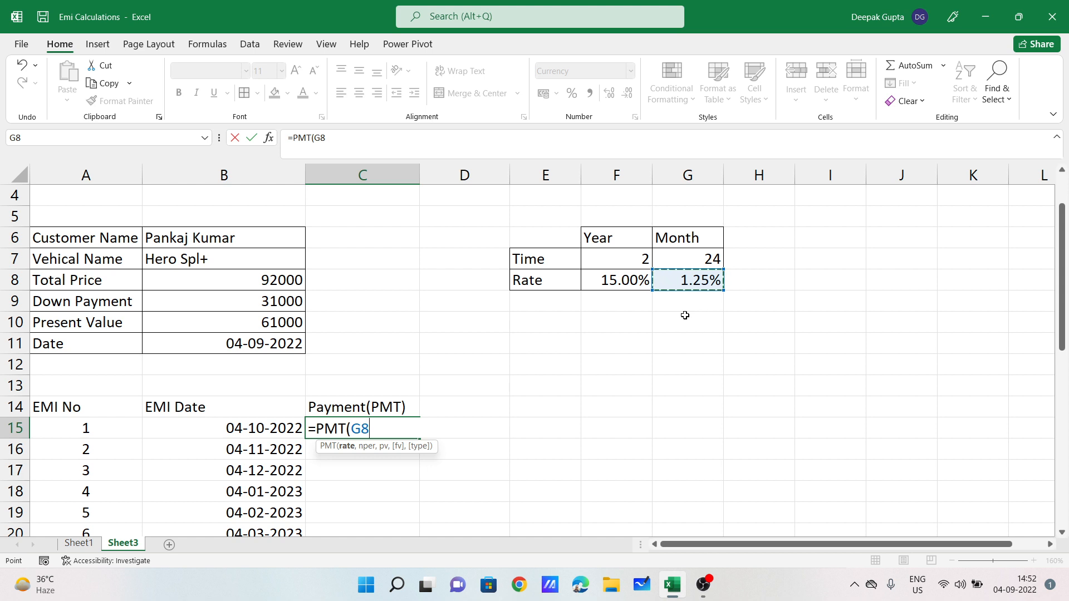
key(F4)
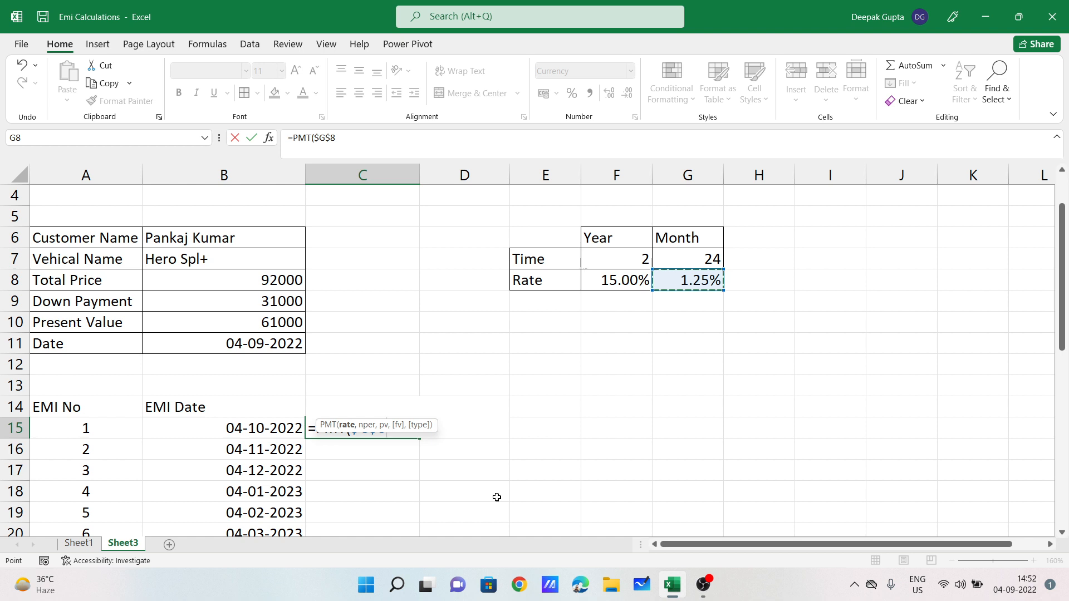
text(,)
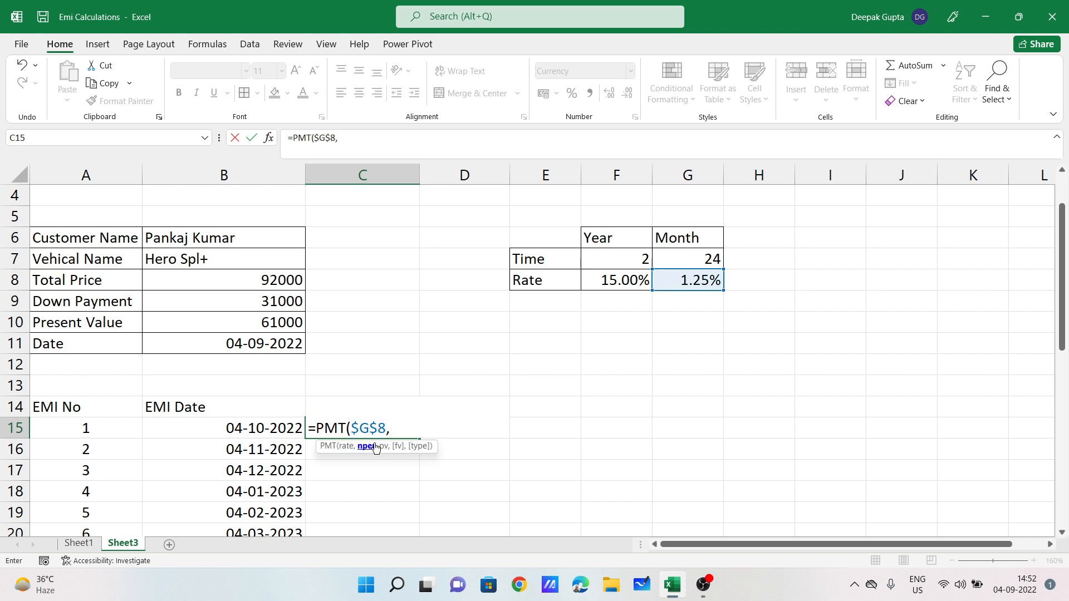
click(701, 255)
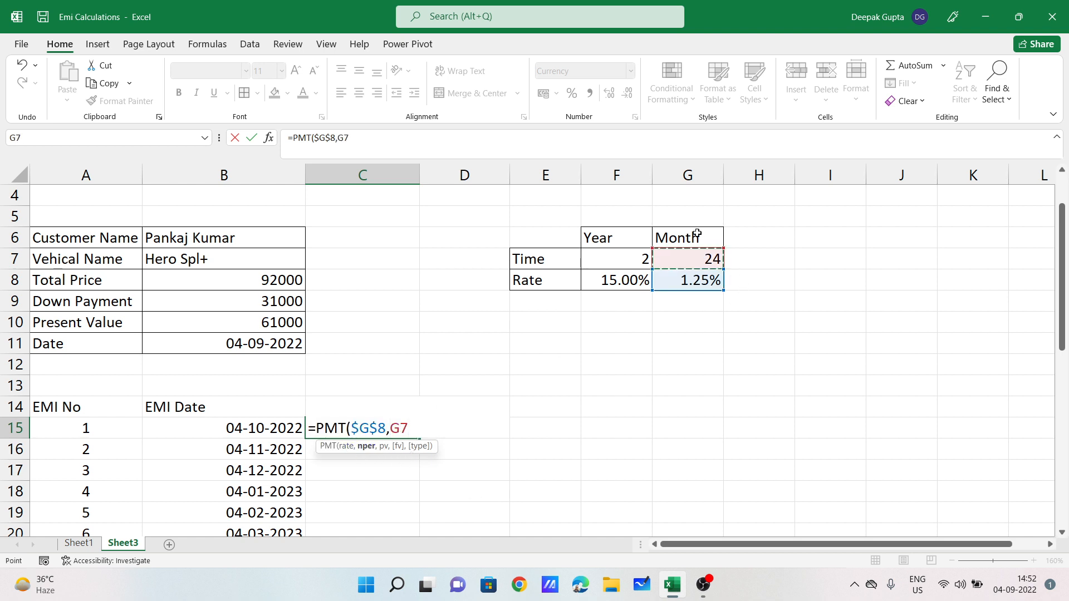
key(F4)
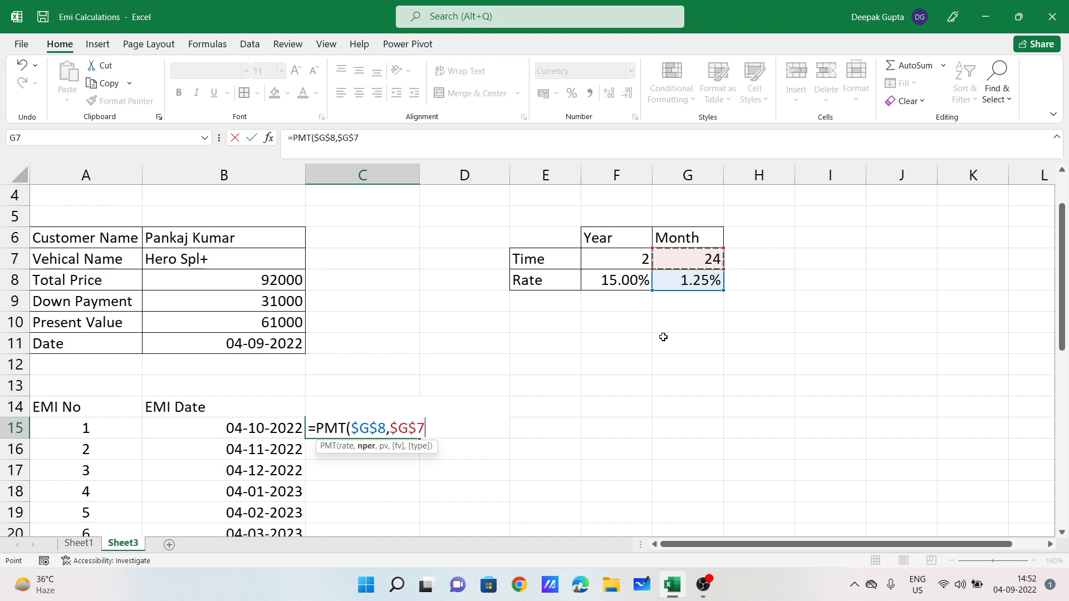
text(,)
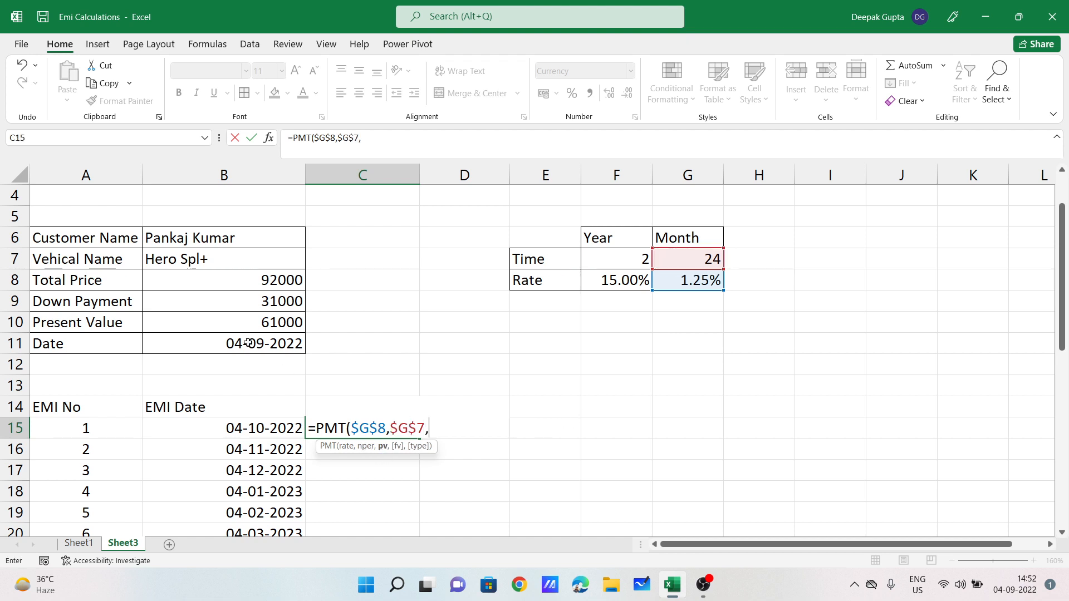
click(253, 326)
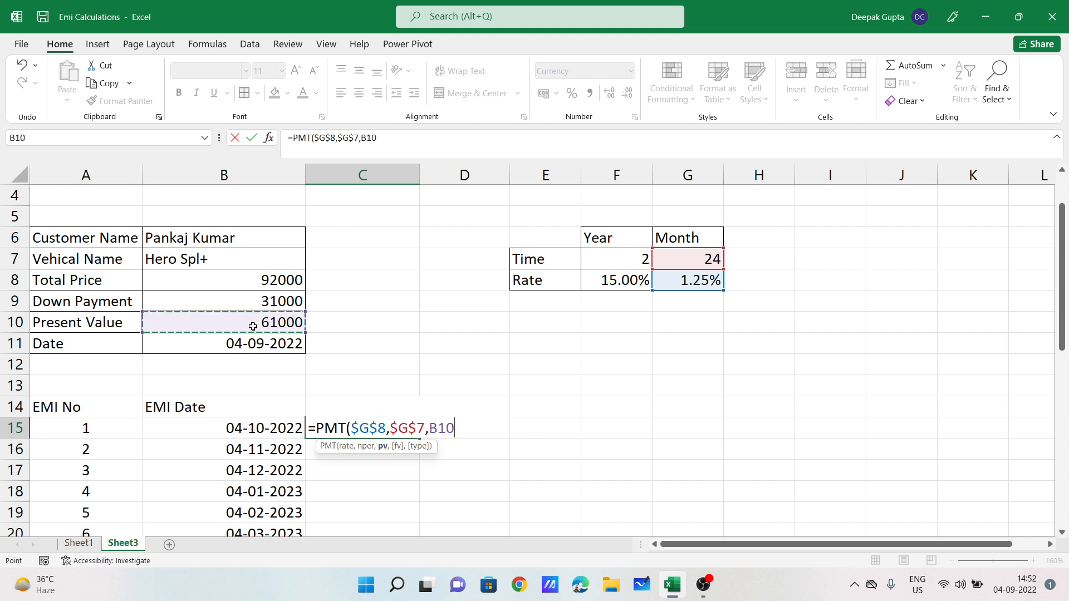
key(F4)
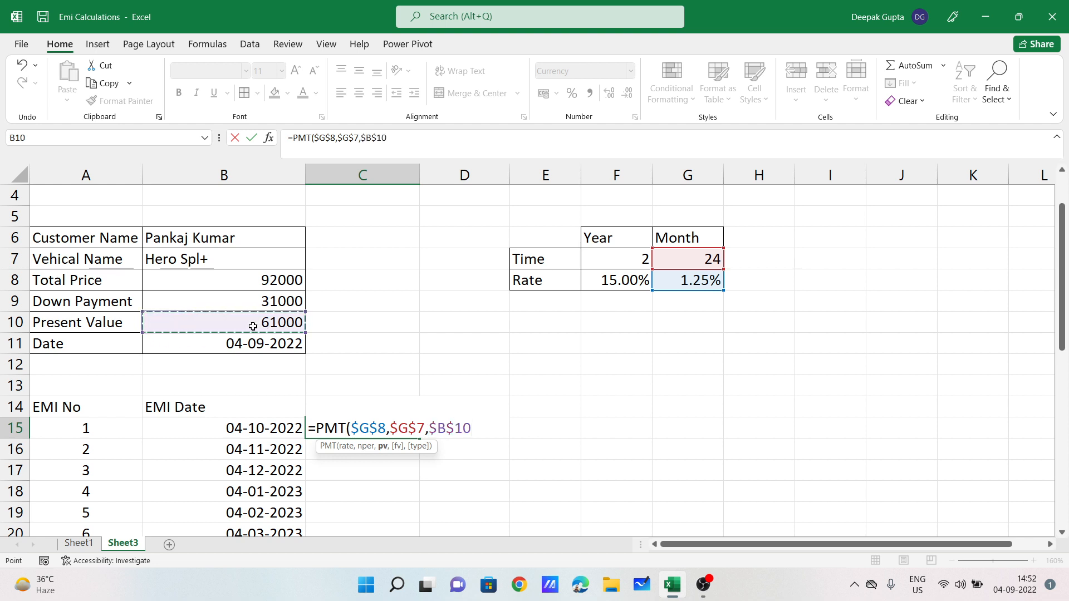
text())
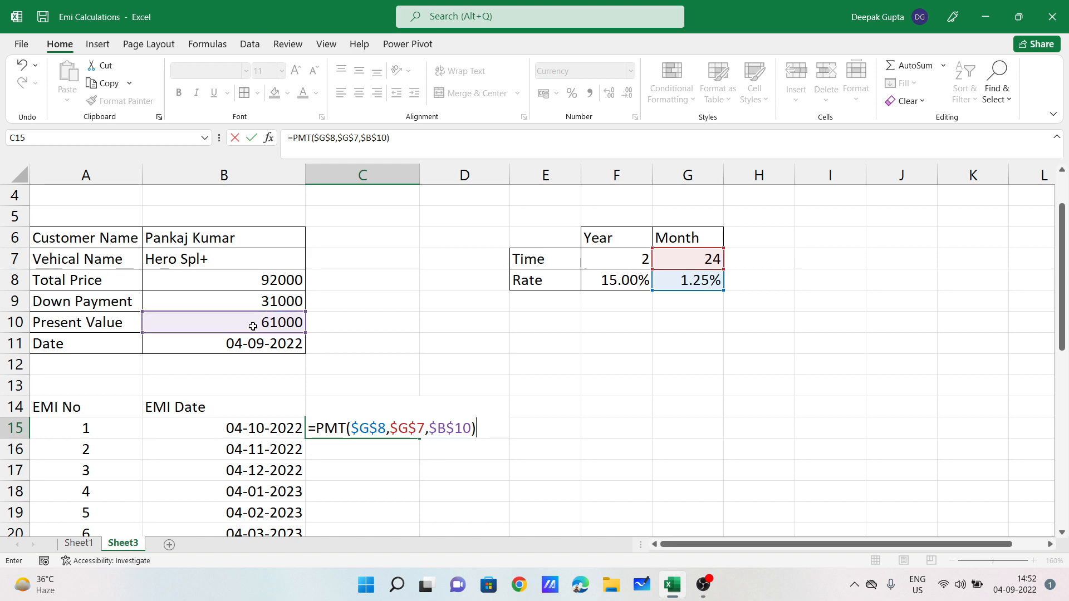
key(Return)
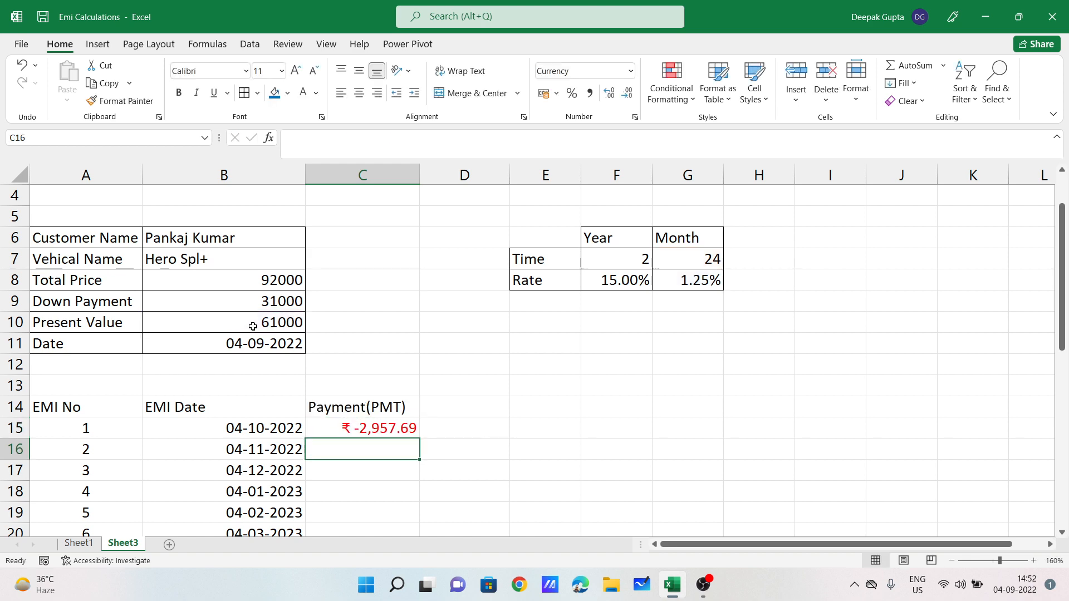
Step: Copy the PMT formula from C15 down to C38 so every EMI row shows ₹ -2,957.69
click(378, 432)
mouse_move(421, 438)
mouse_down()
mouse_move(393, 509)
mouse_move(389, 481)
mouse_move(393, 498)
mouse_up()
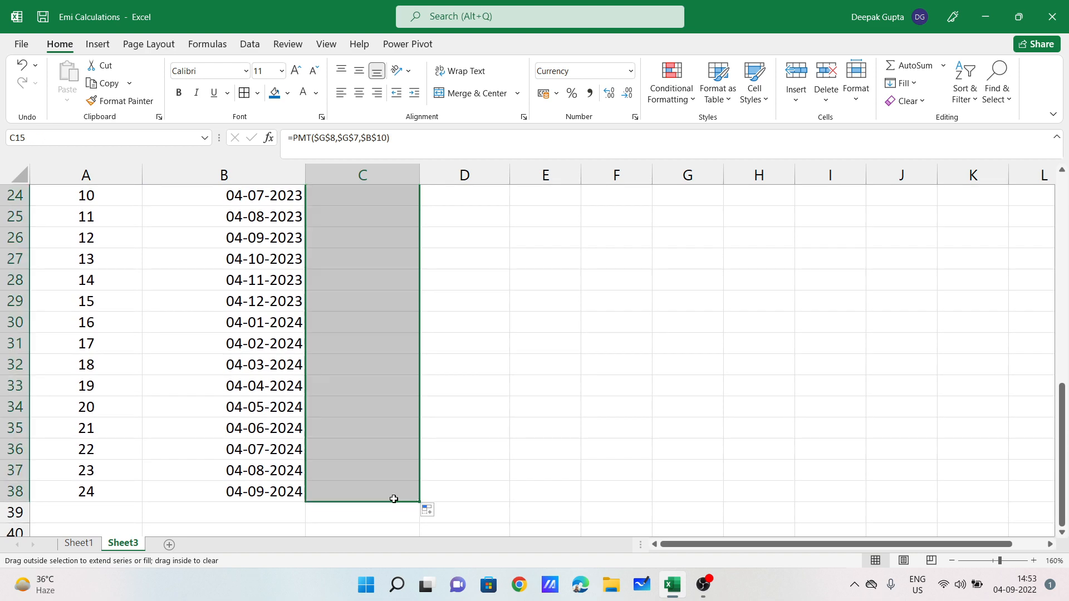
scroll(462, 361, up, 1)
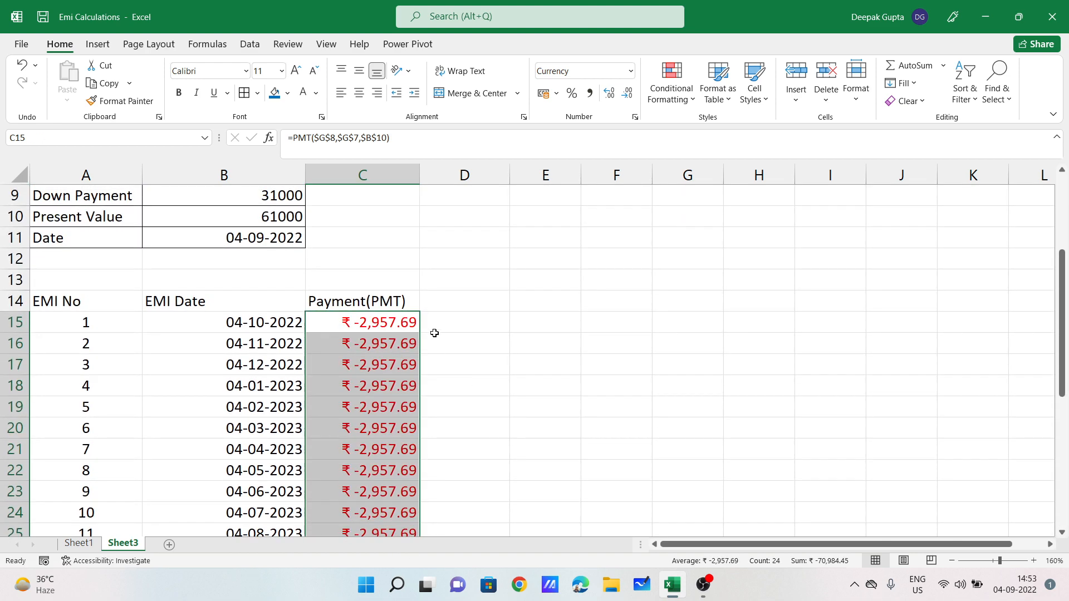
click(442, 300)
scroll(460, 353, up, 3)
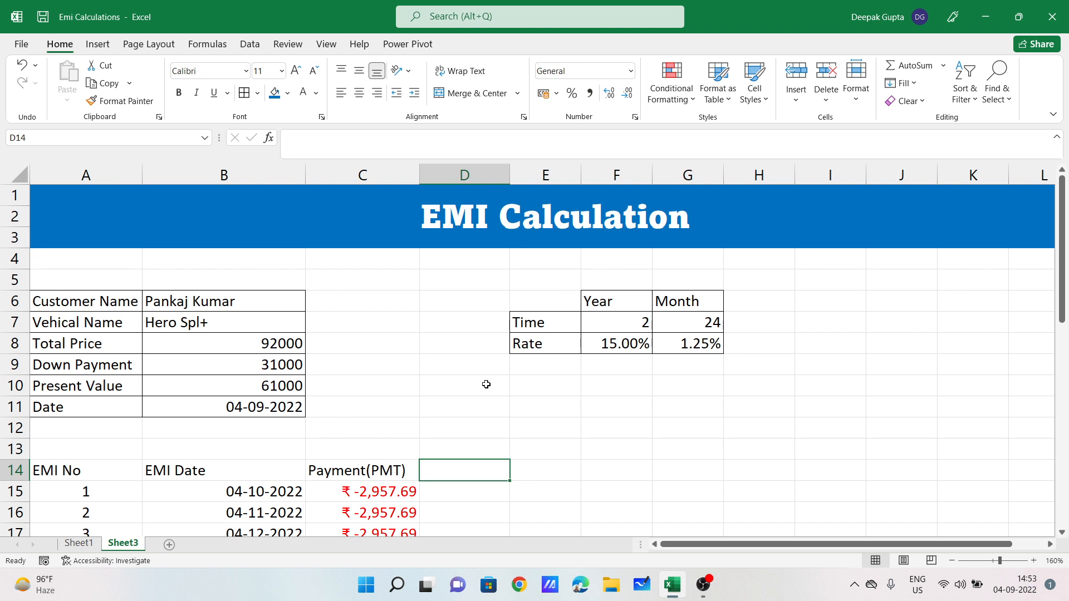
click(405, 488)
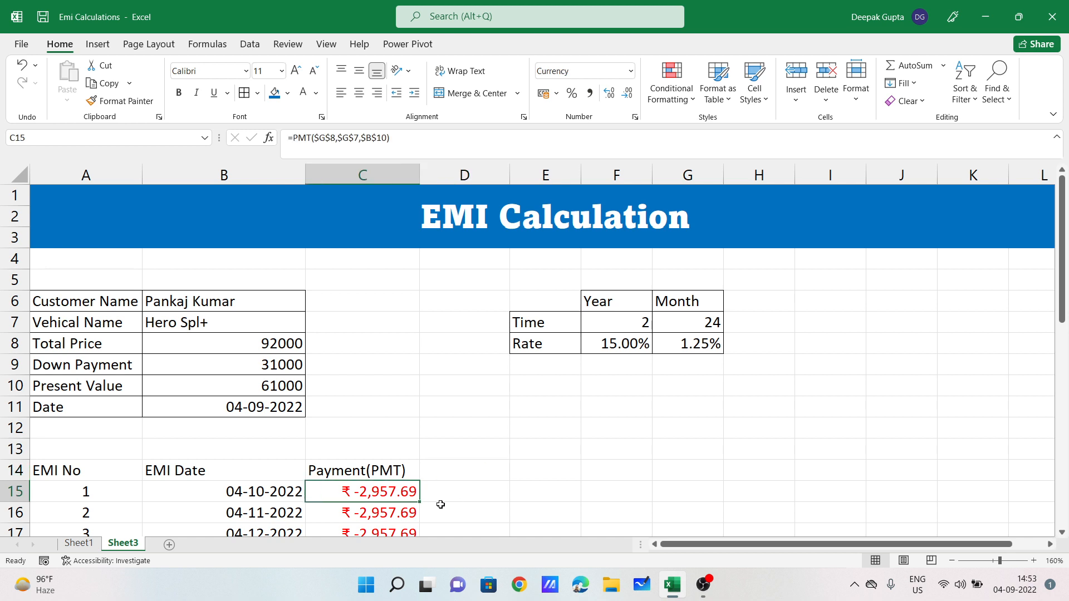
click(470, 472)
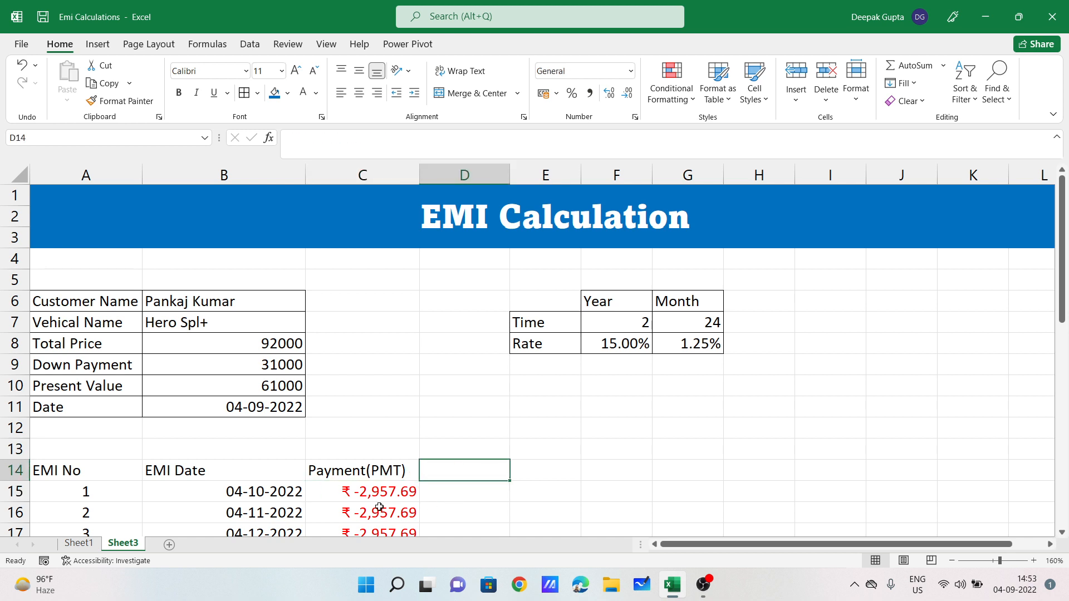
click(397, 492)
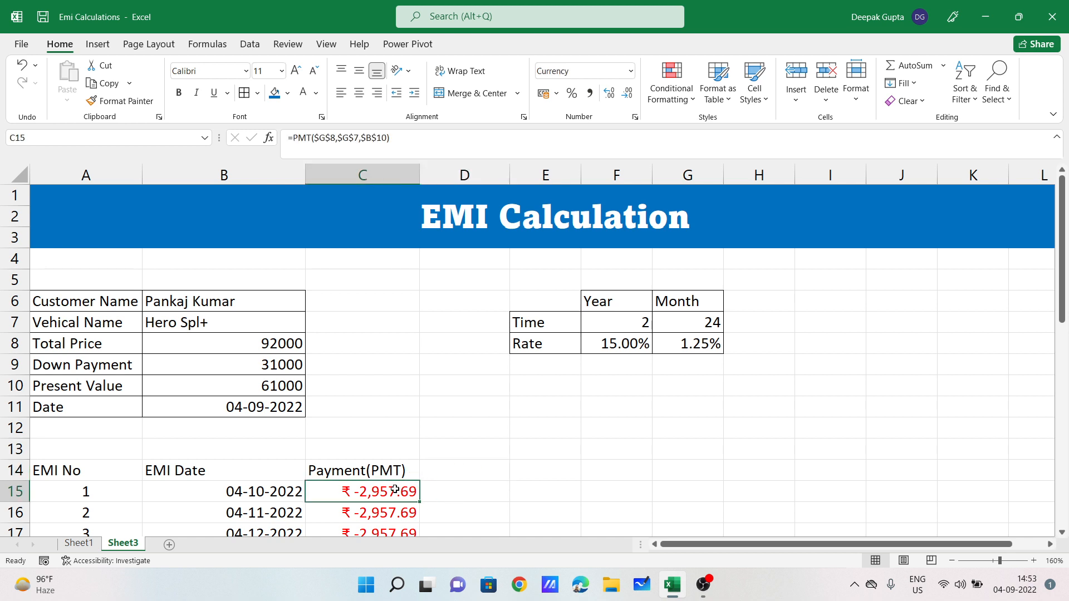
click(453, 470)
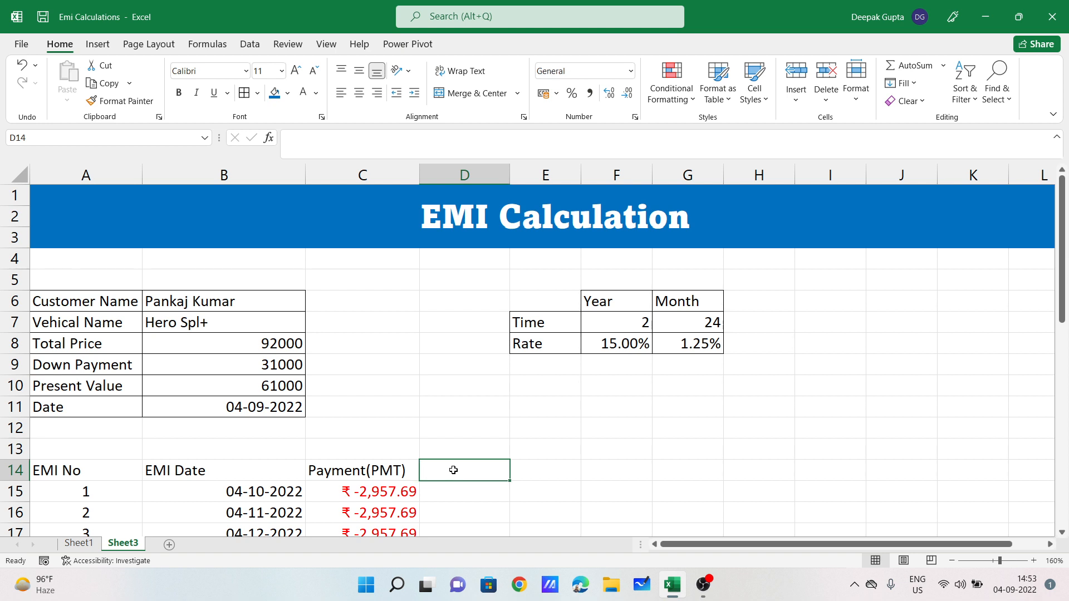
Step: Enter the PPMT heading in D14 and review the payment formula in C15
text(P)
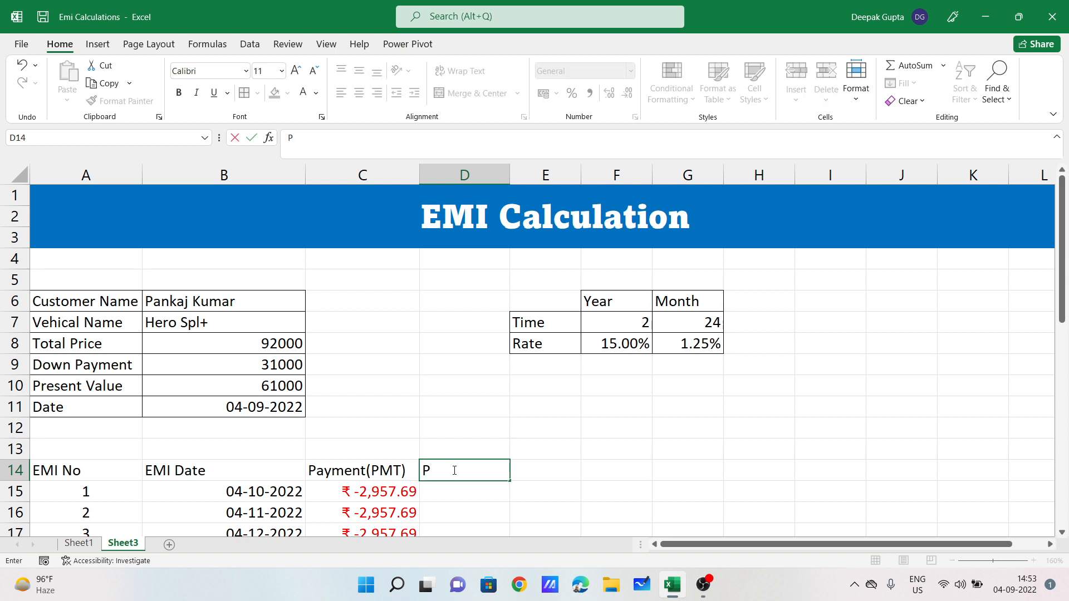
text(PMT)
key(Return)
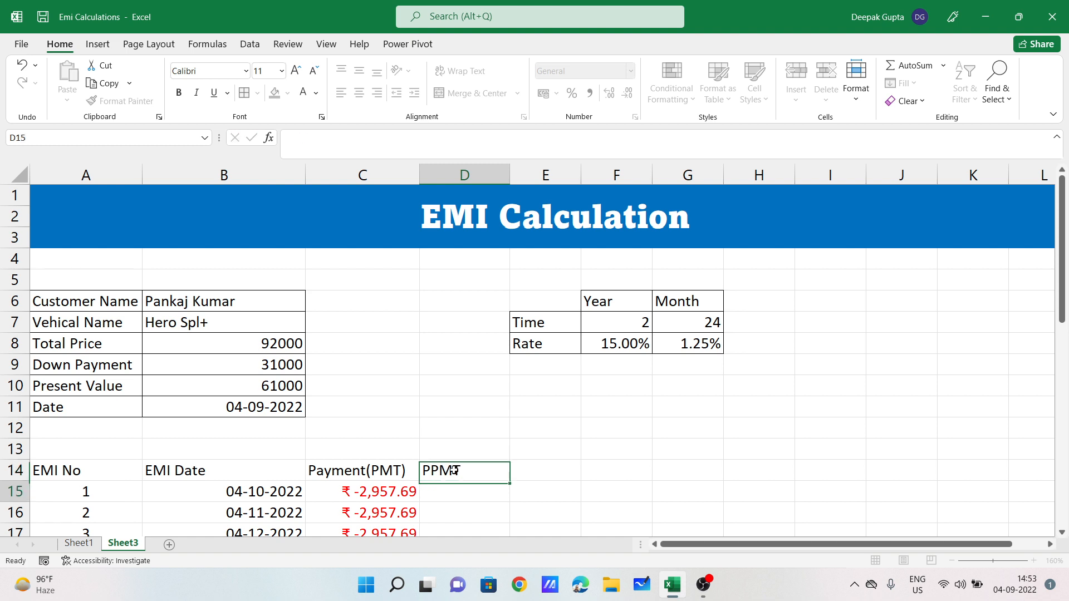
scroll(472, 497, down, 1)
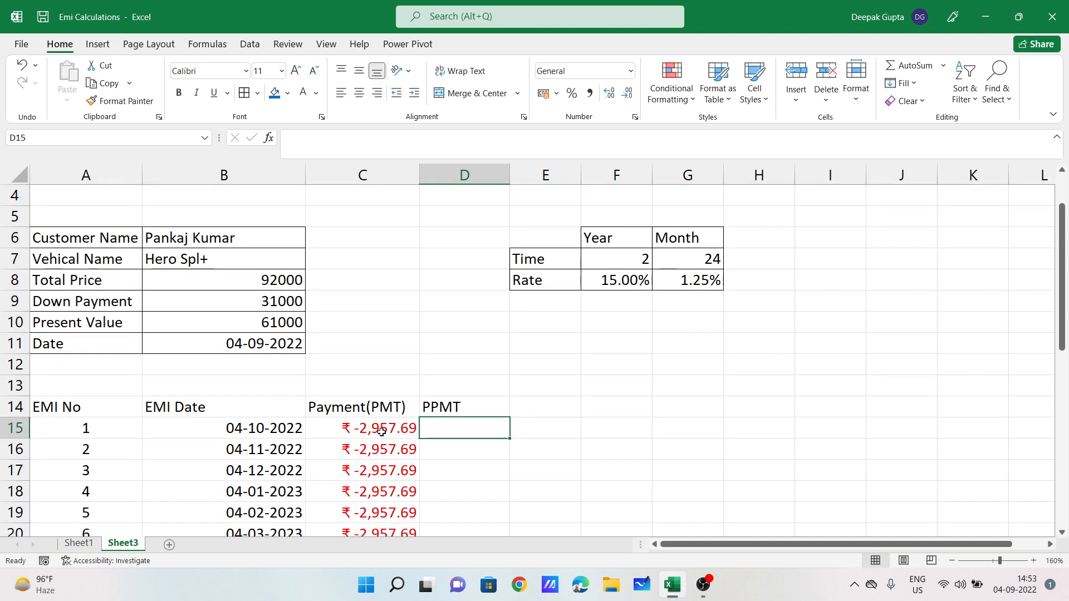
click(381, 429)
click(463, 423)
click(483, 402)
Step: Add the IPMT heading in E14, then review the row-15 cells, ending on D15
click(540, 409)
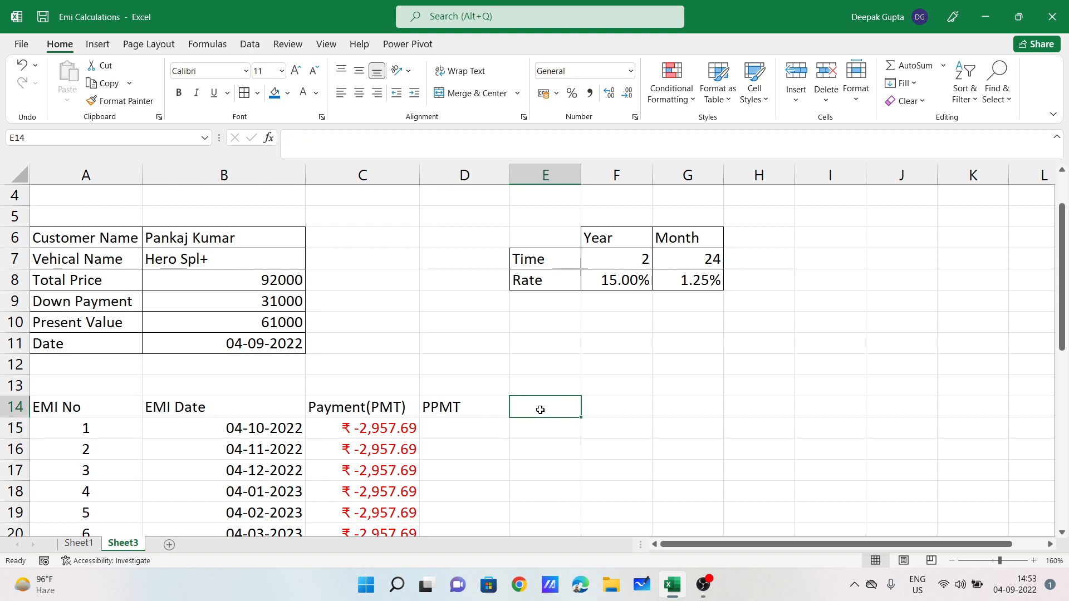
text(IPMT)
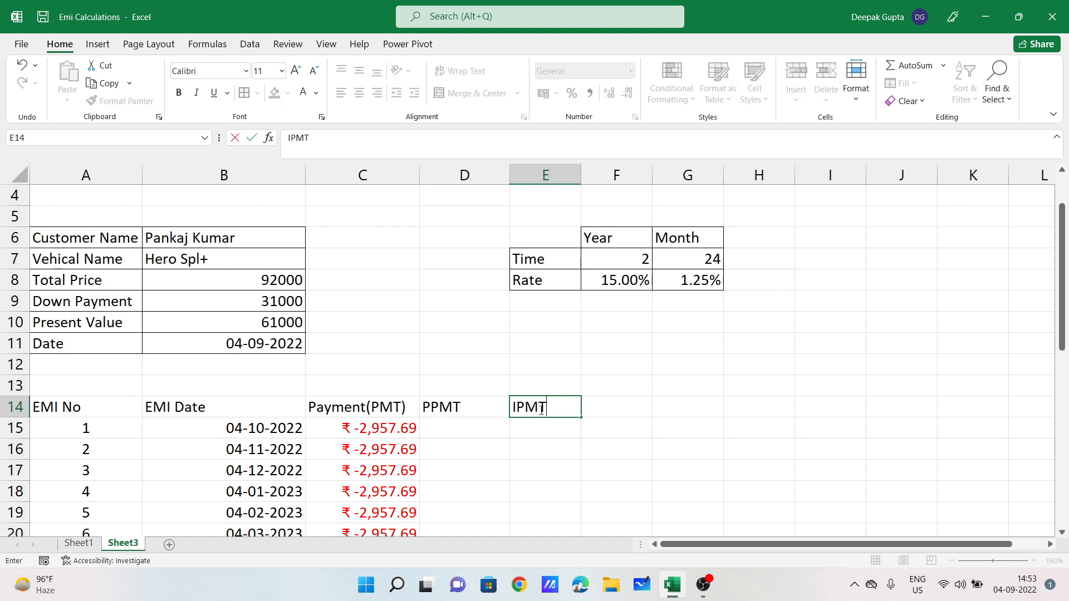
key(Return)
click(440, 433)
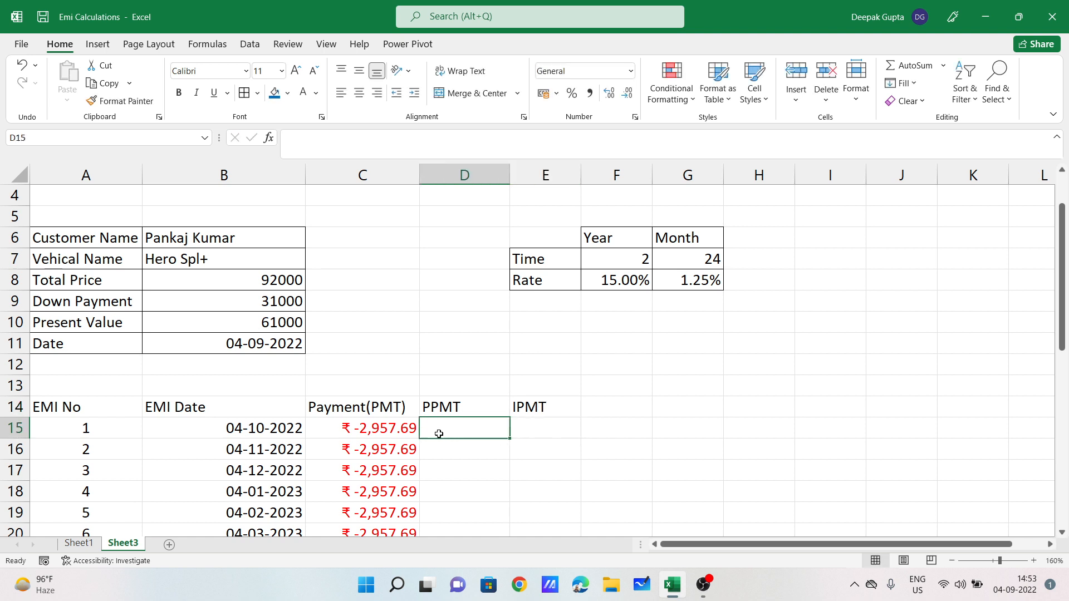
click(364, 432)
click(554, 421)
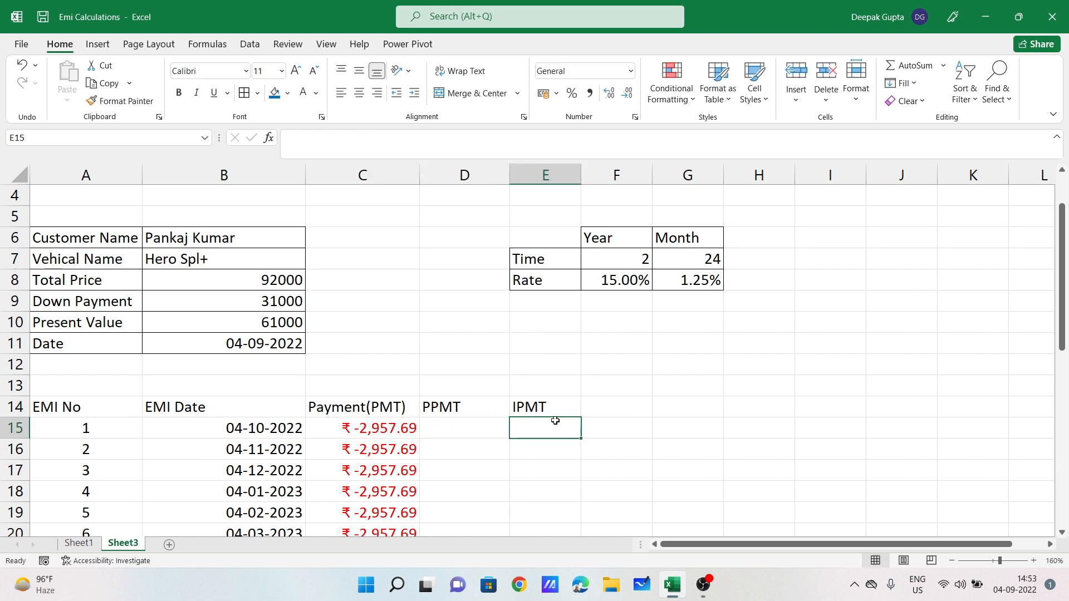
click(482, 429)
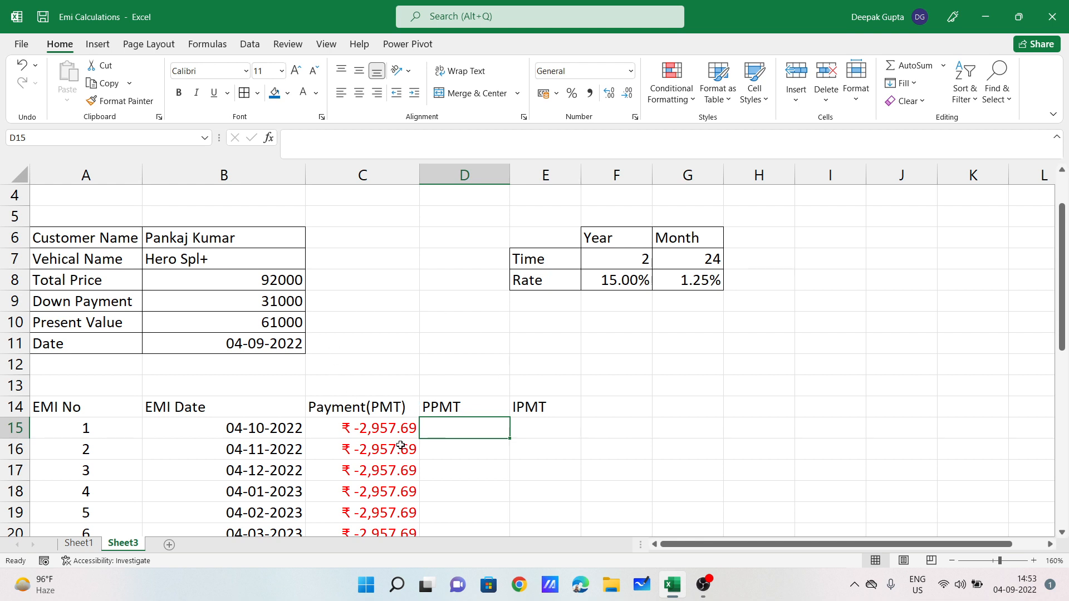
click(369, 429)
click(445, 427)
Step: Enter =PPMT(G8,A15,G7,B10) in D15 for EMI 1's principal portion
text(=ppm)
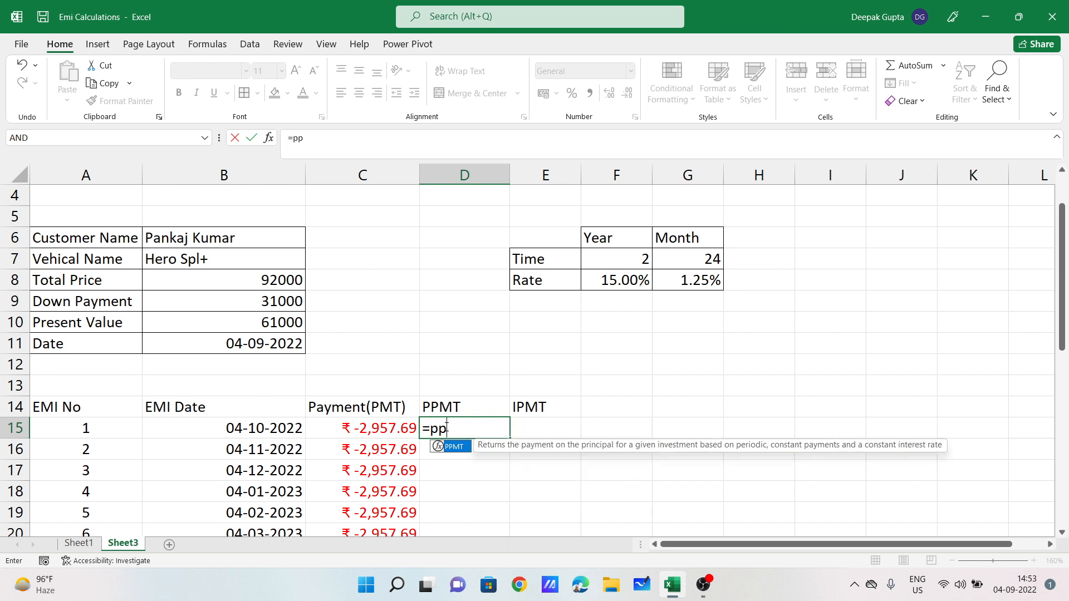
key(Tab)
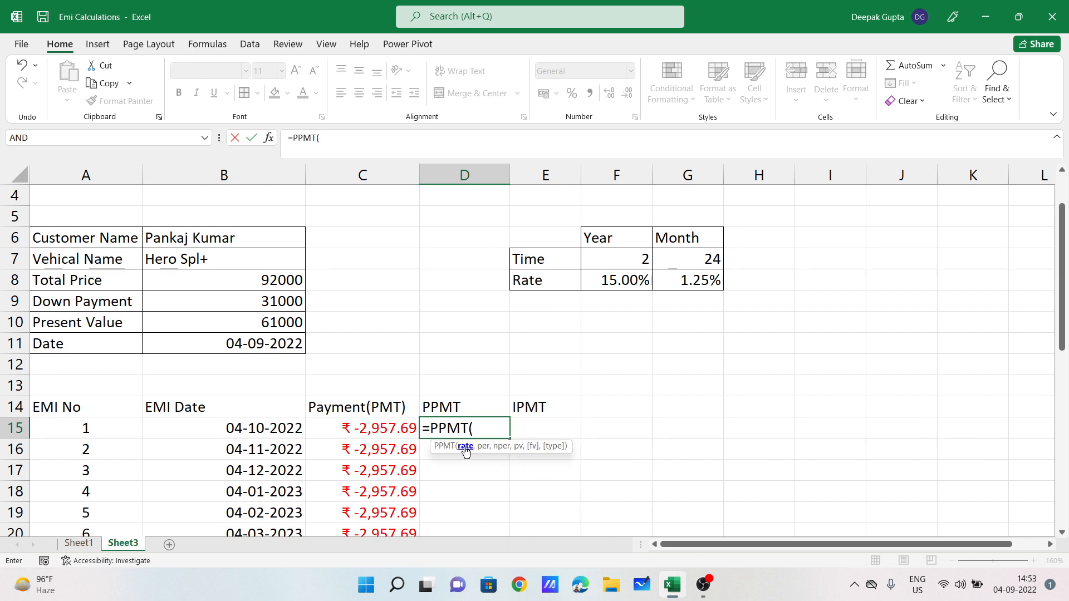
click(703, 280)
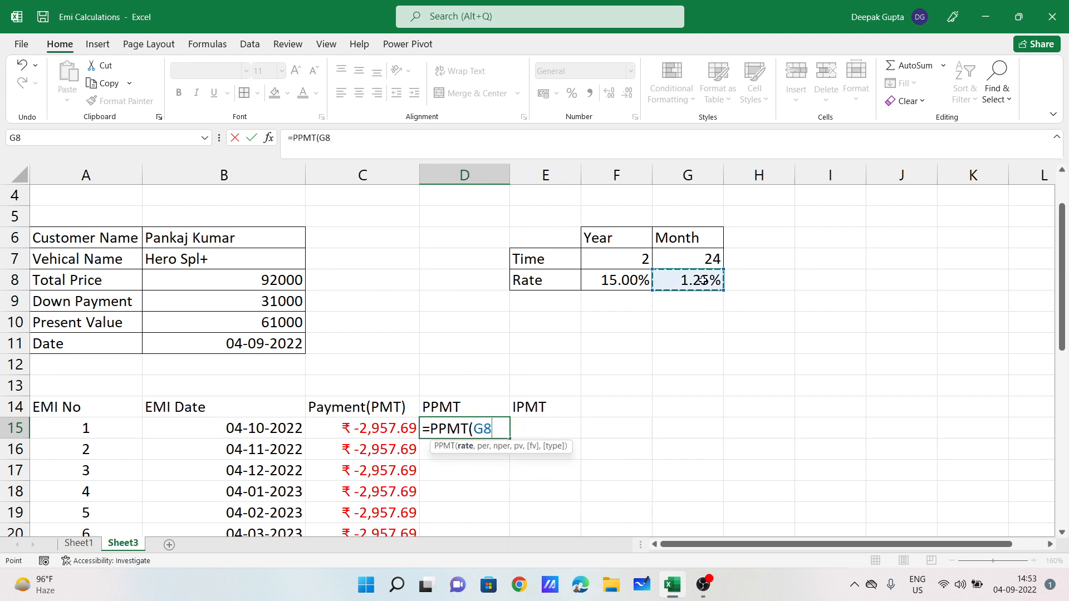
text(,)
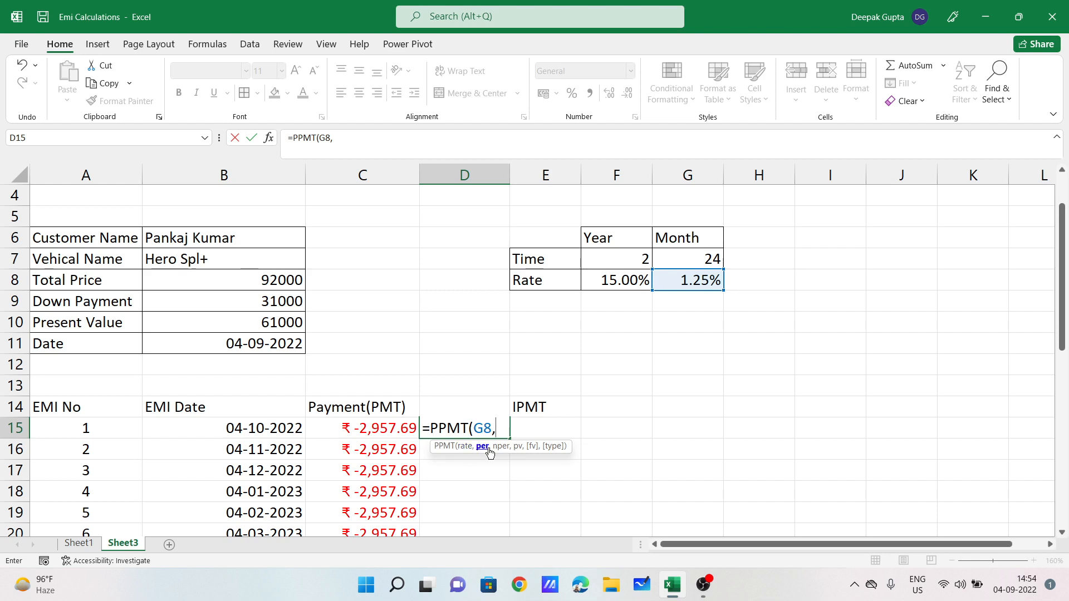
click(63, 430)
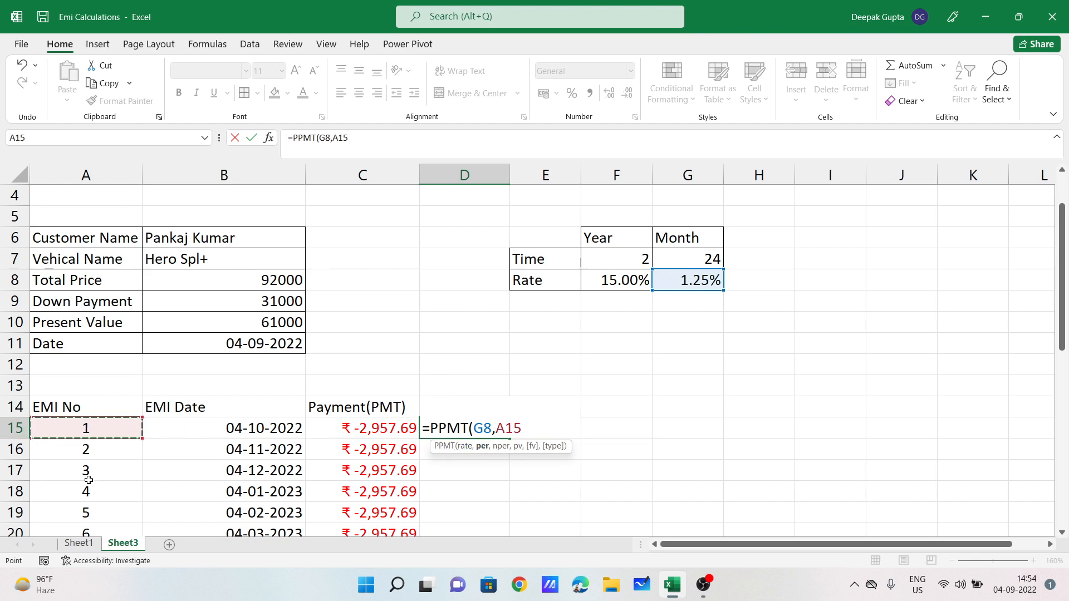
text(,)
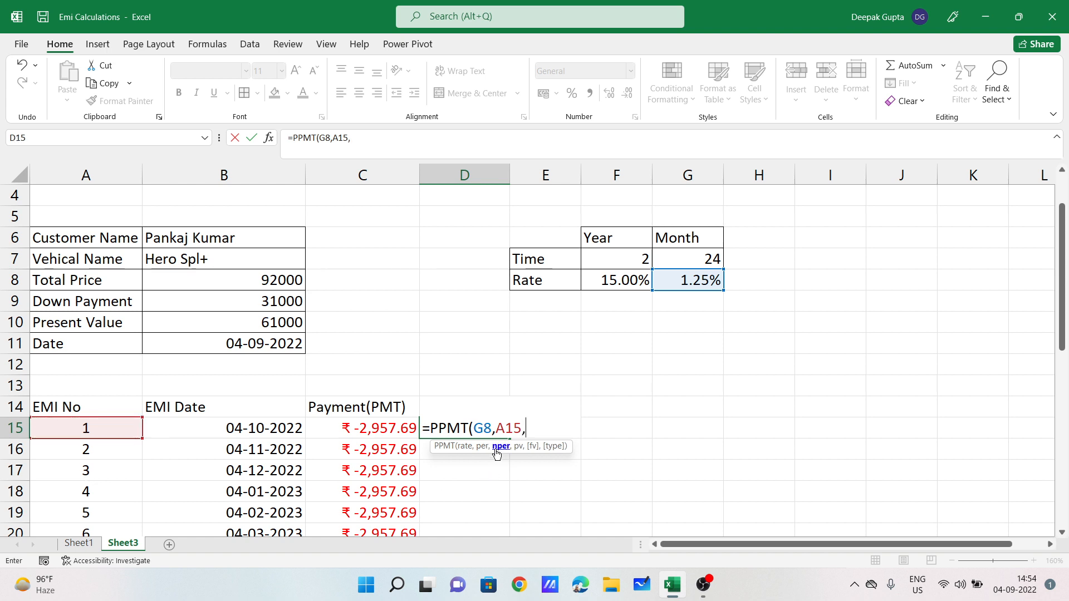
click(689, 257)
text(,)
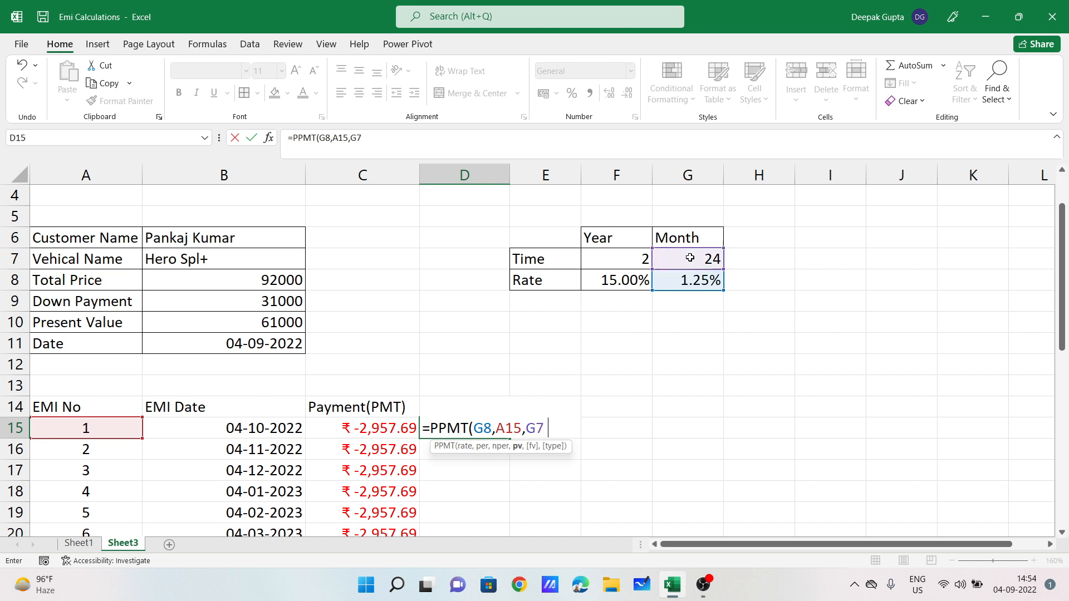
click(288, 325)
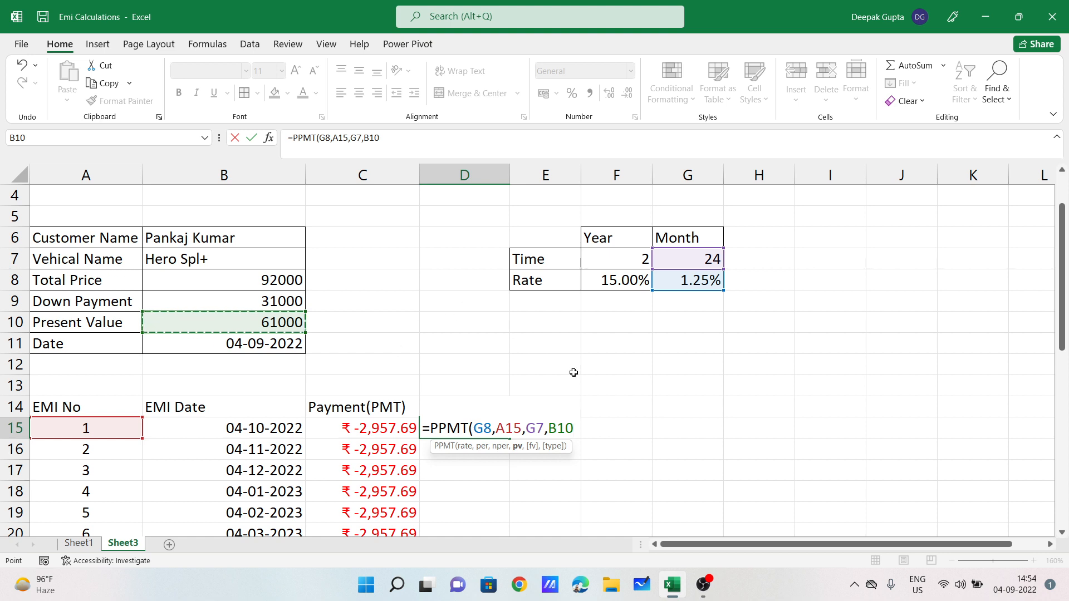
text())
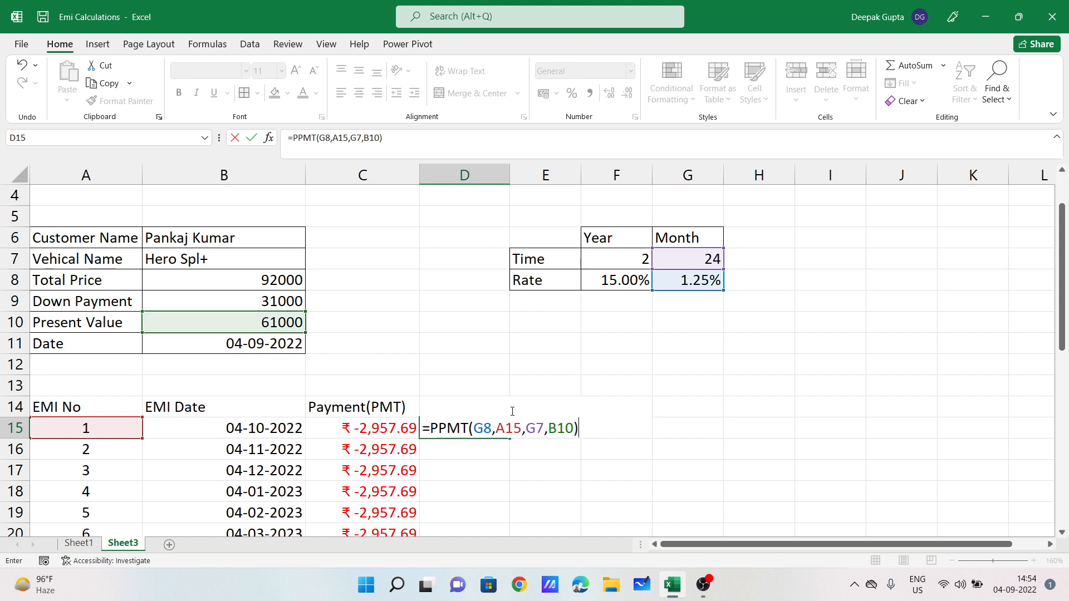
key(Return)
Step: Compare D15's PPMT result of ₹ -2,195.19 with the PMT formula in C15
click(468, 429)
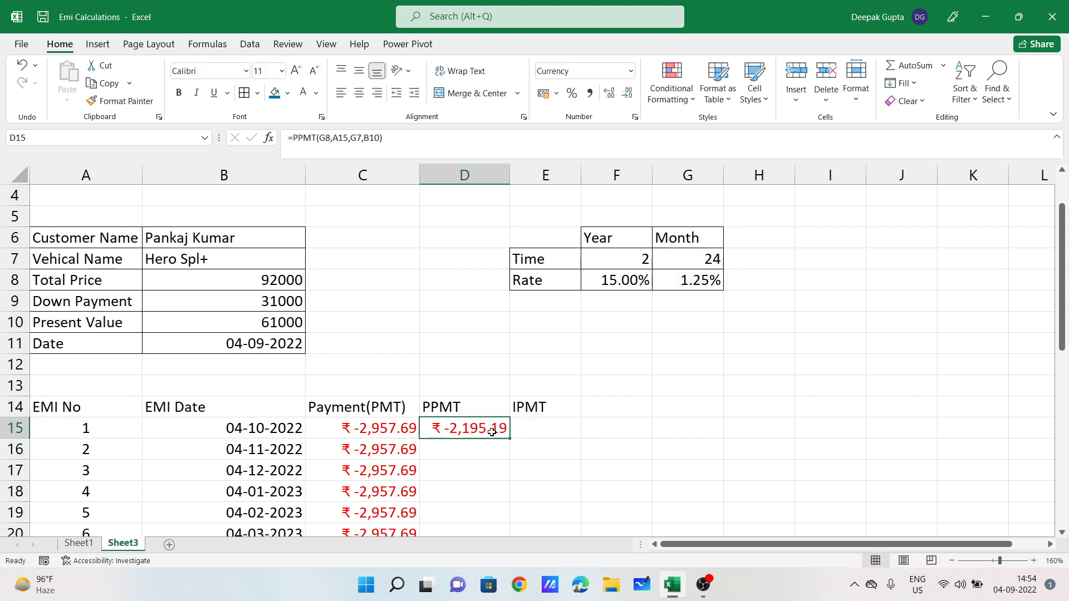
click(385, 431)
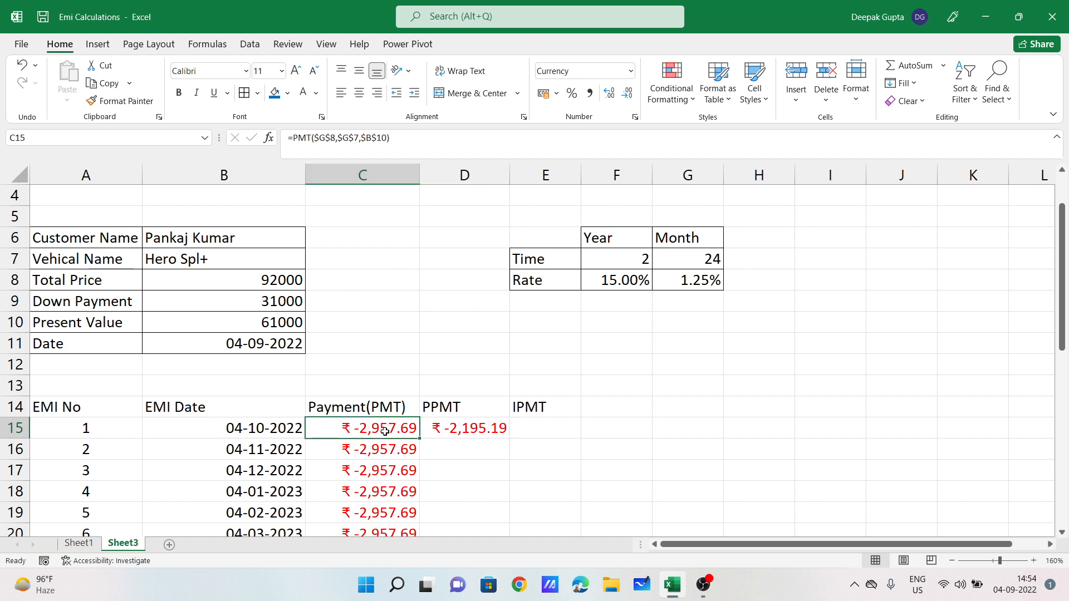
click(464, 432)
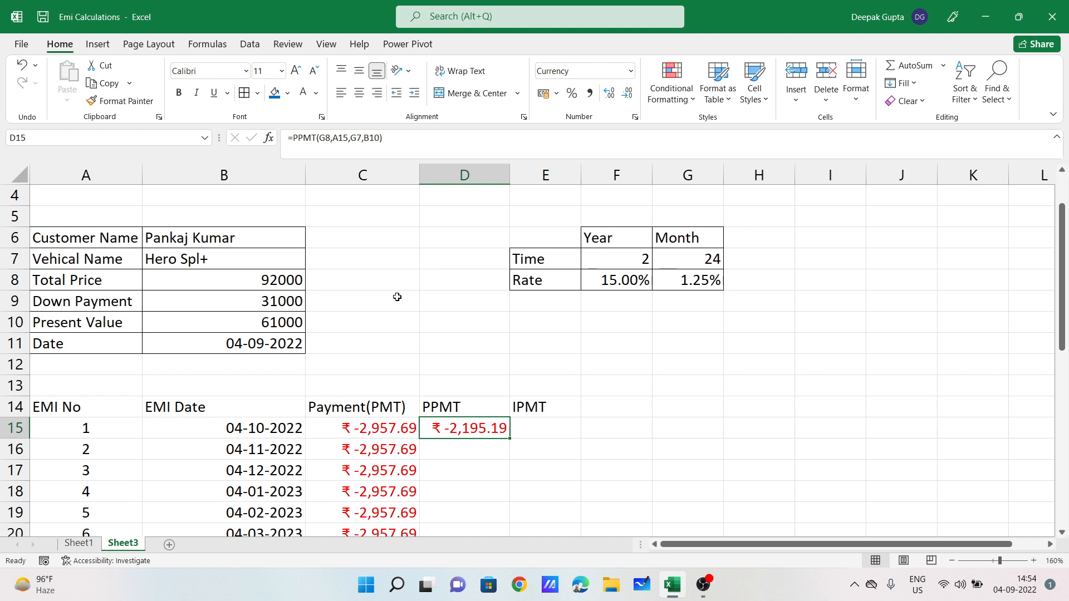
scroll(522, 433, down, 1)
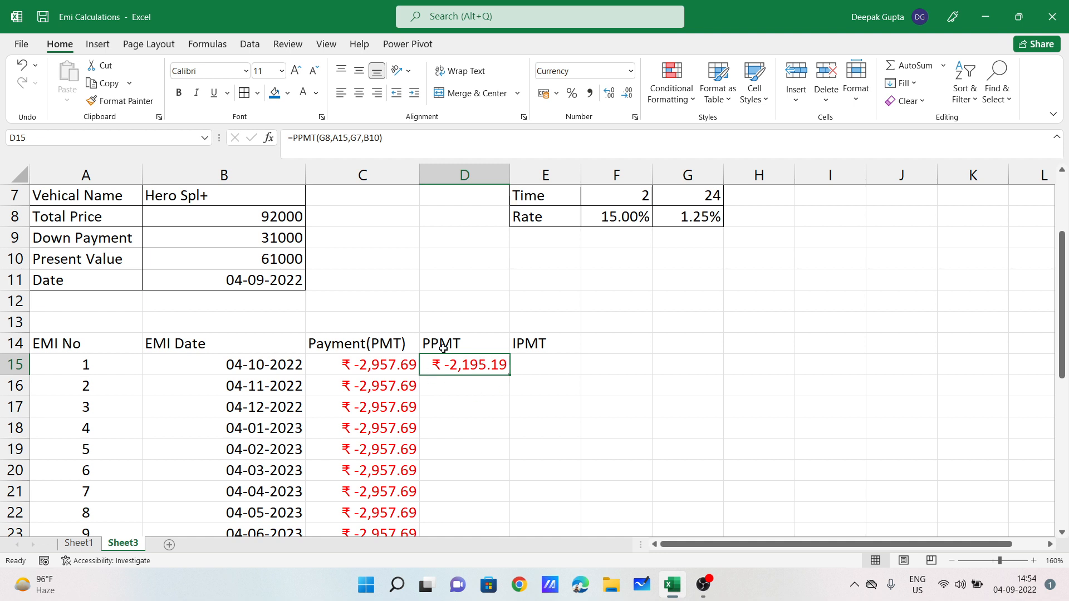
drag(511, 374, 511, 461)
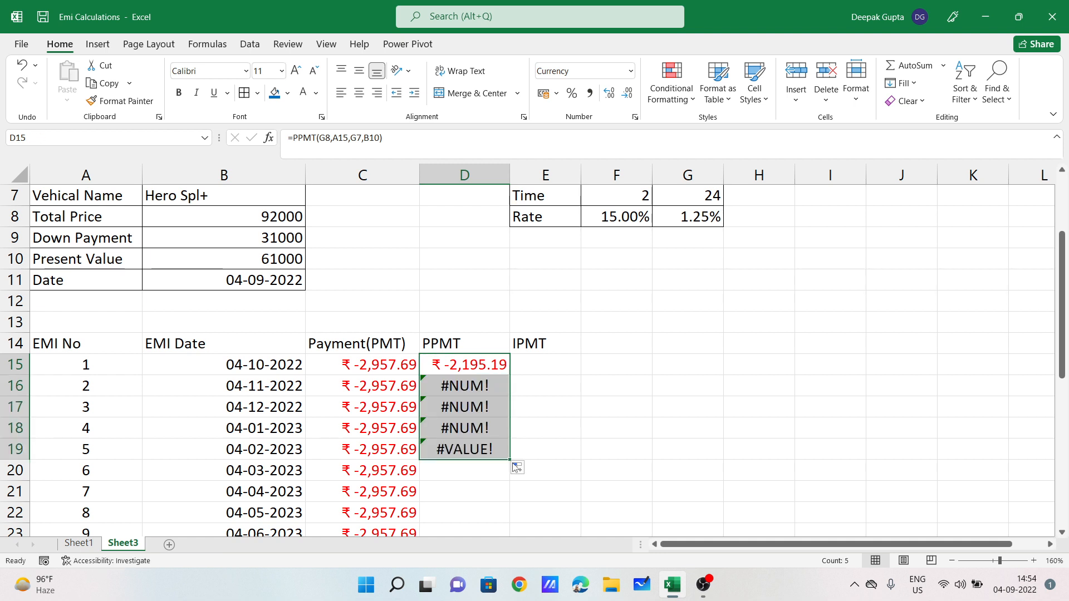
key(ctrl+z)
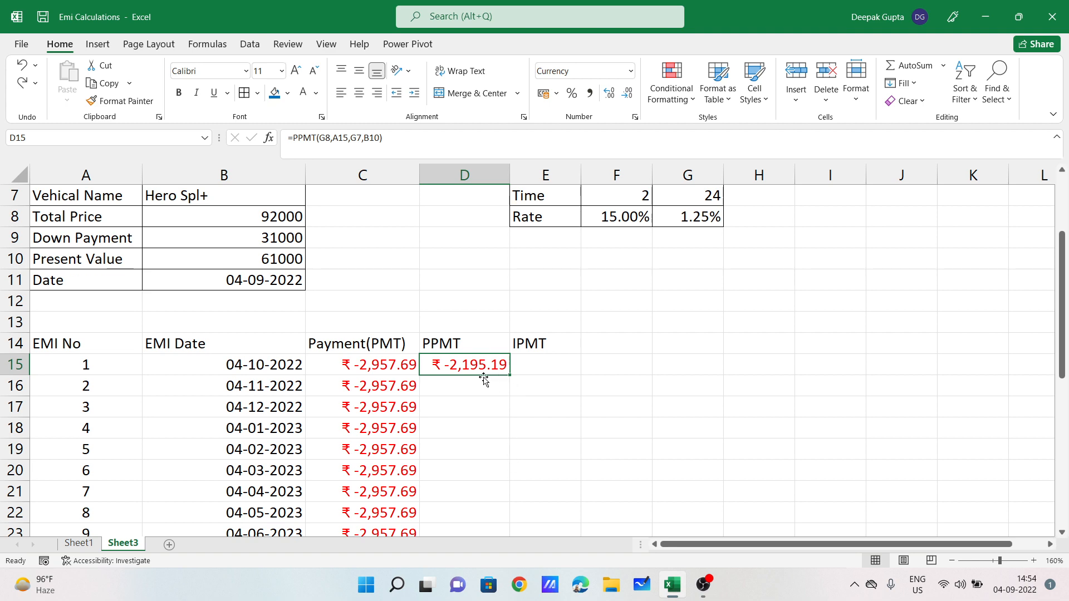
scroll(483, 391, up, 2)
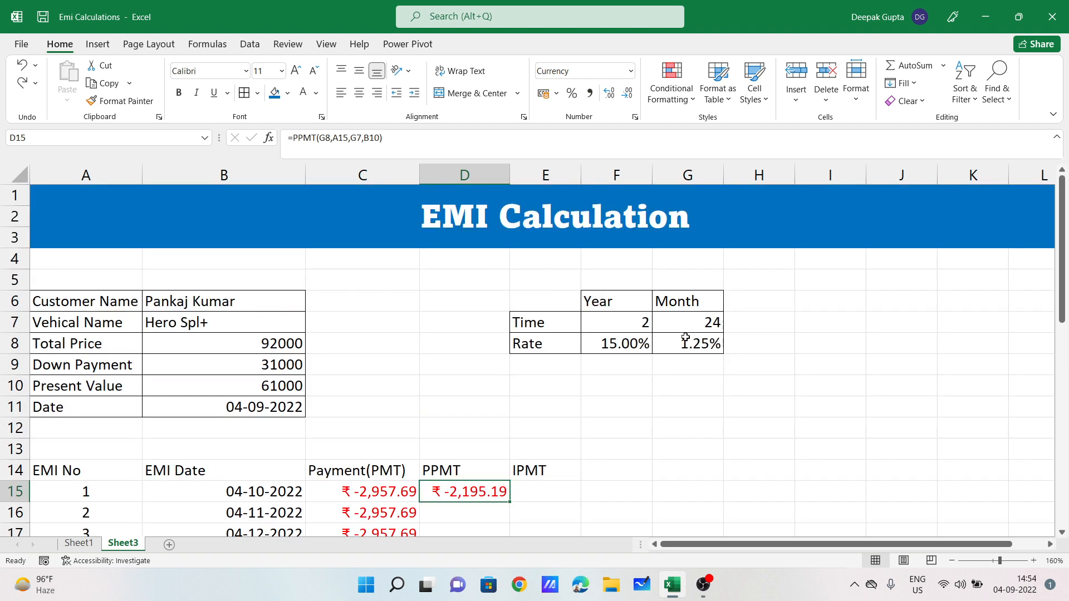
scroll(568, 403, down, 1)
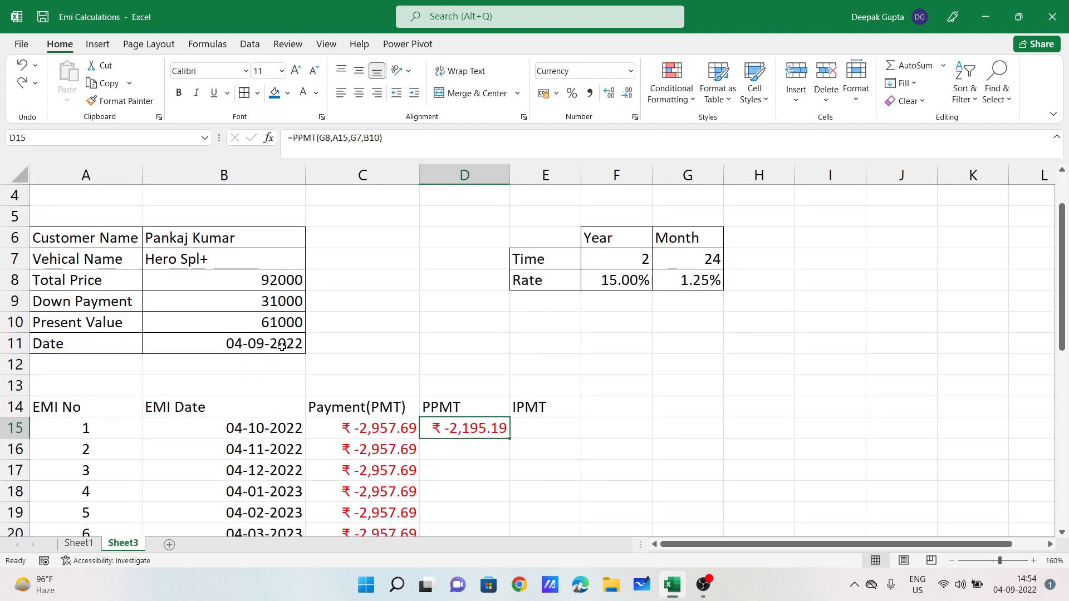
click(462, 446)
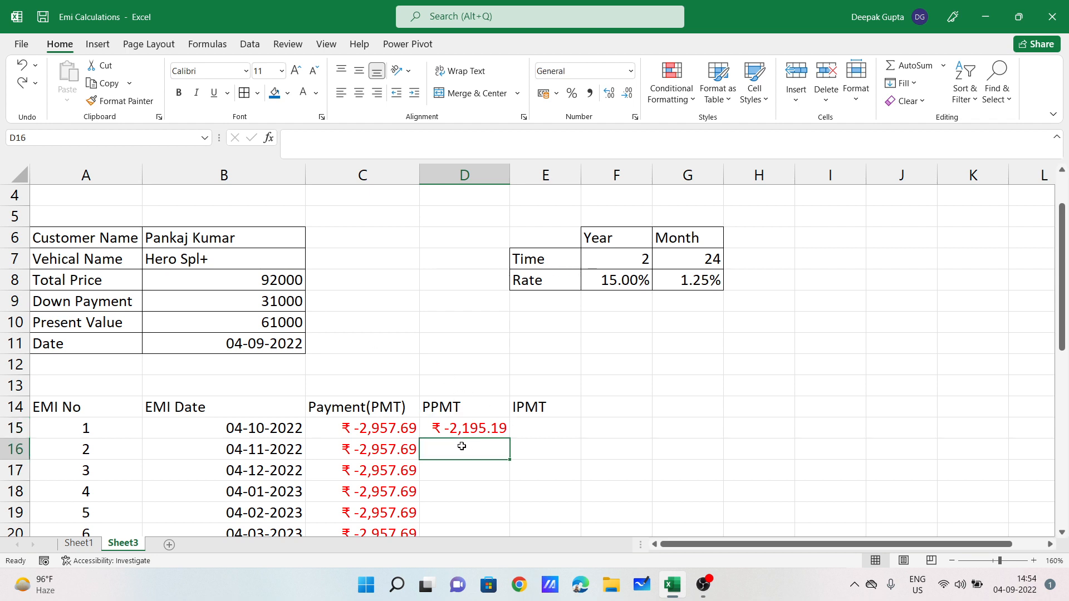
Step: Undo D15's formula and restart PPMT with absolute rate $G$8 and period A15
key(ctrl+z)
text(=ppmt)
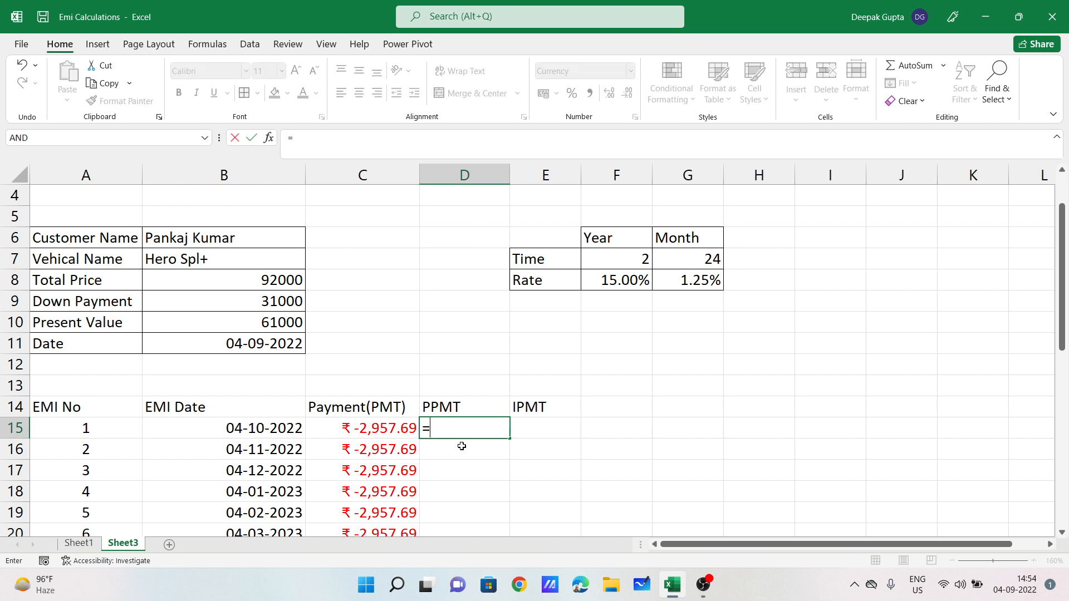
key(Tab)
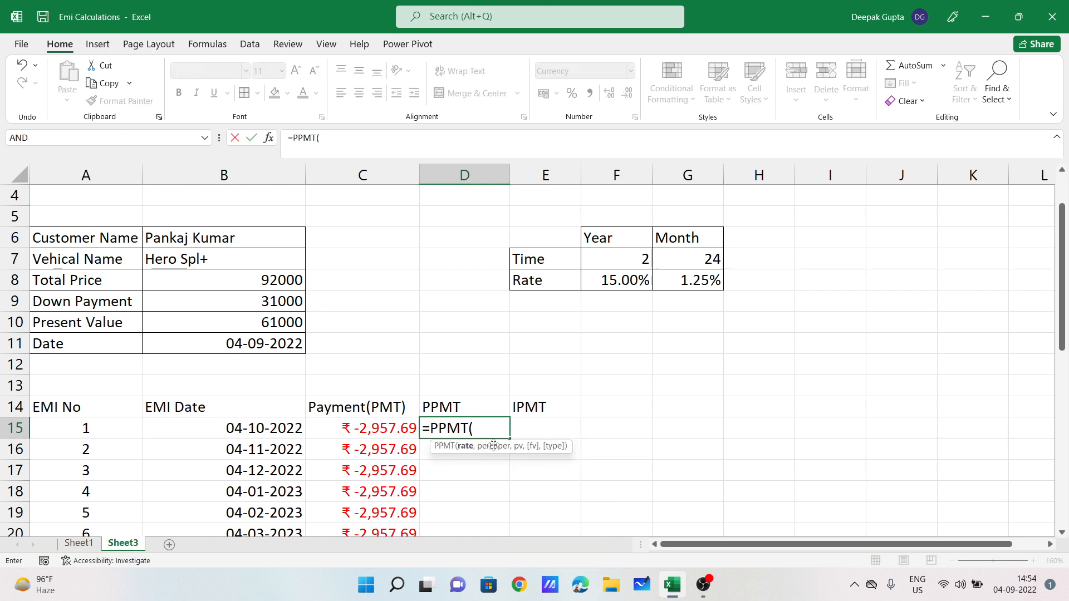
click(696, 280)
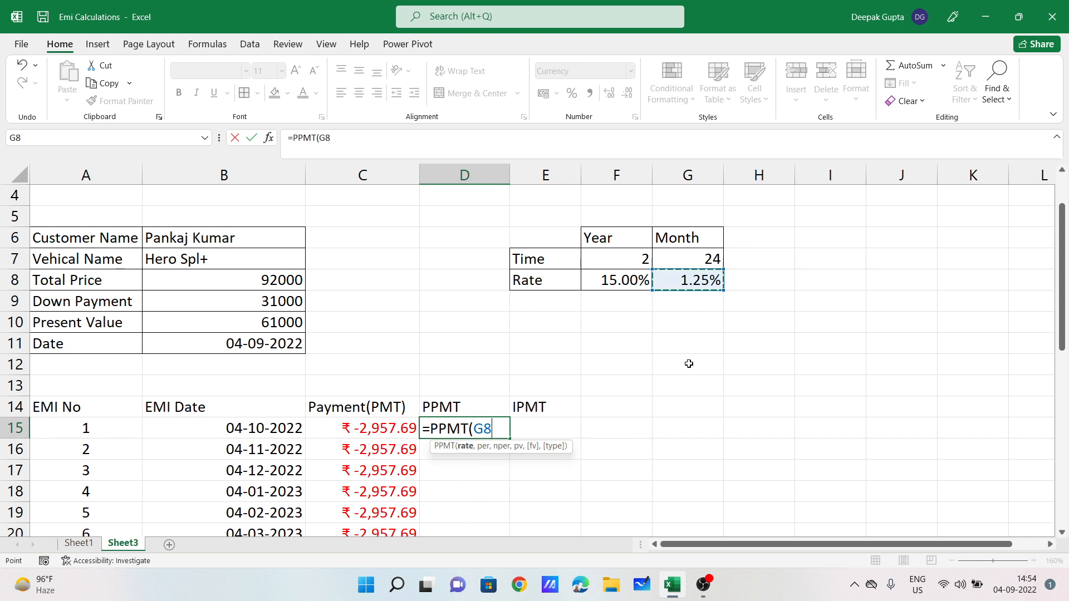
key(F4)
text(,)
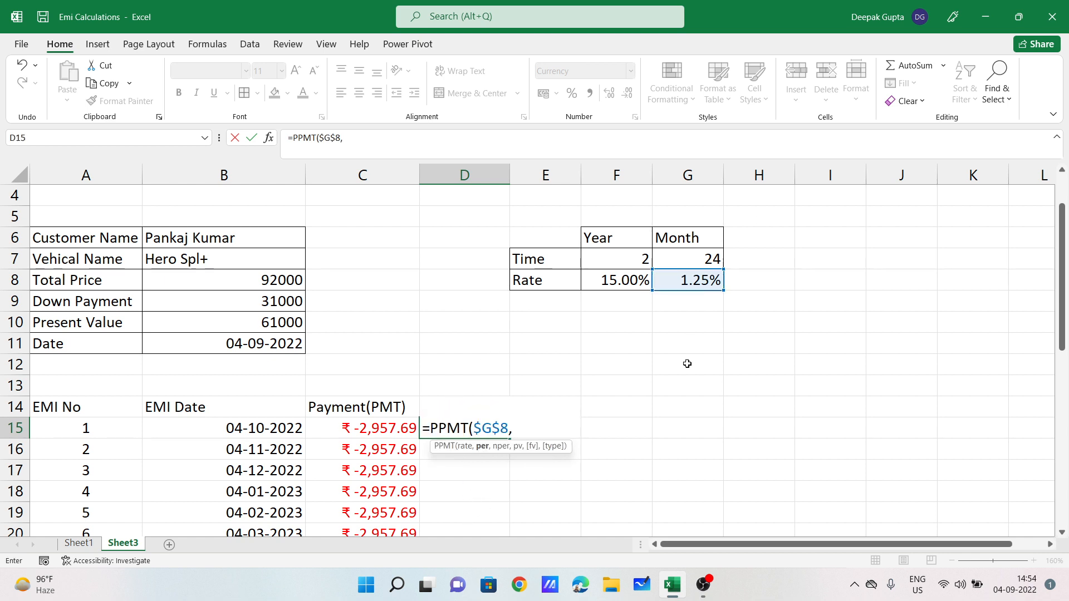
click(121, 424)
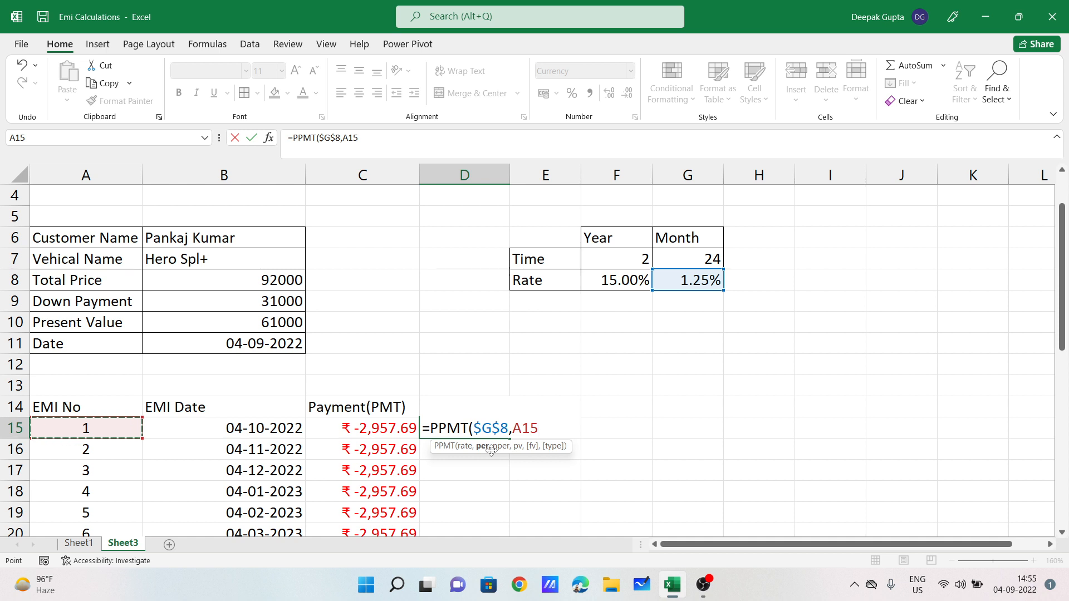
Step: Complete it with absolute $G$7 and $B$10, giving =PPMT($G$8,A15,$G$7,$B$10)
text(,)
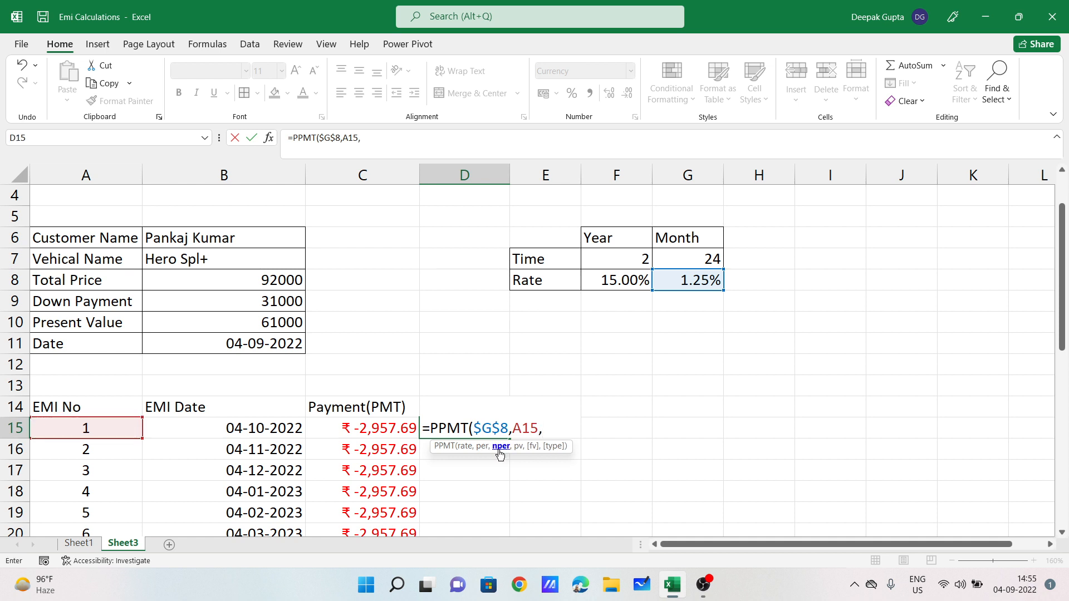
click(694, 254)
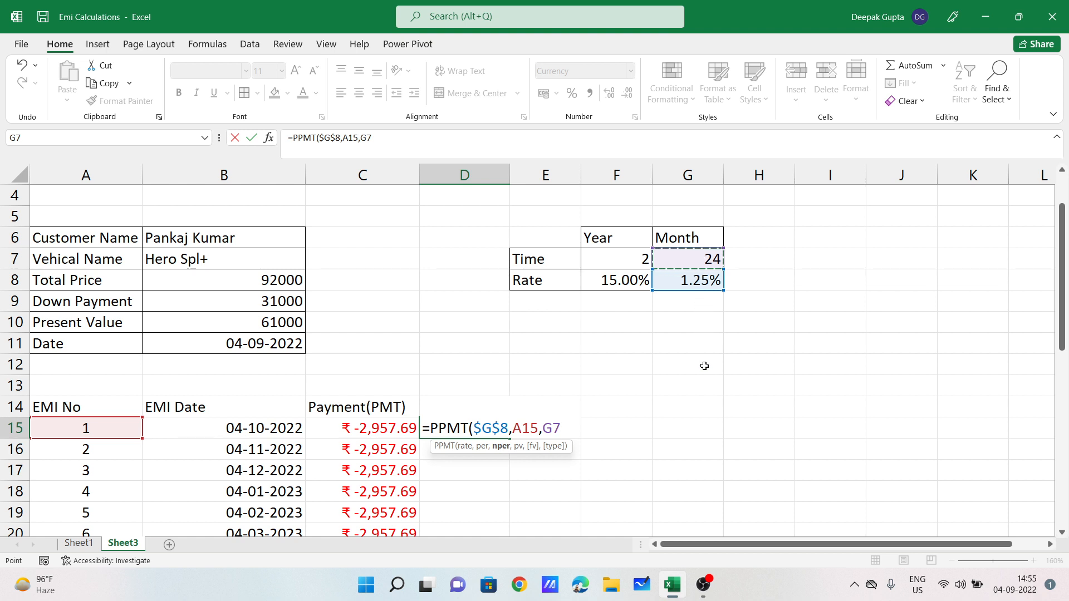
key(F4)
text(,)
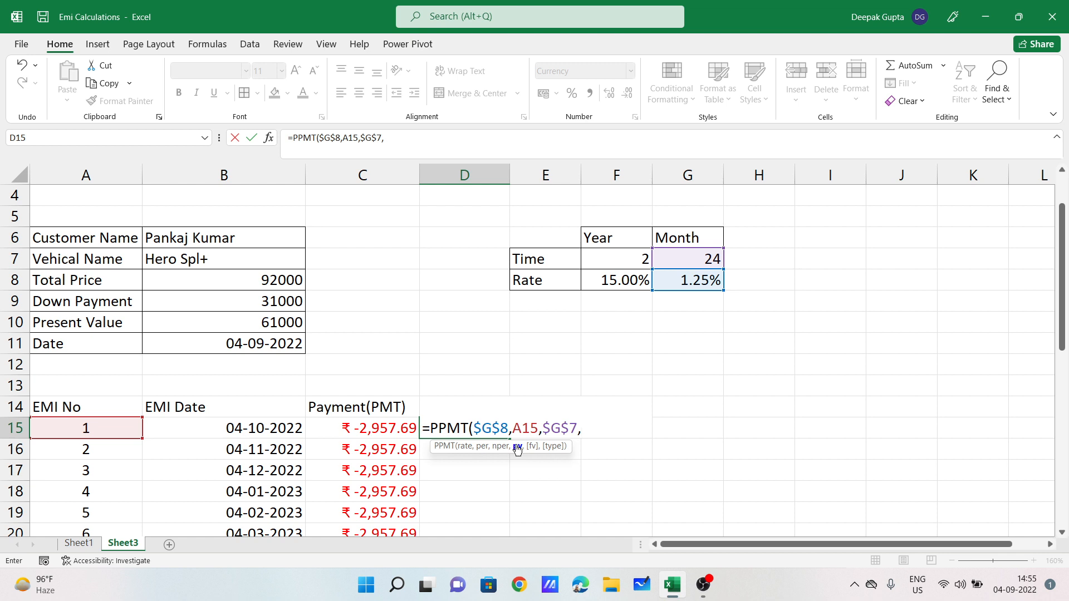
click(289, 322)
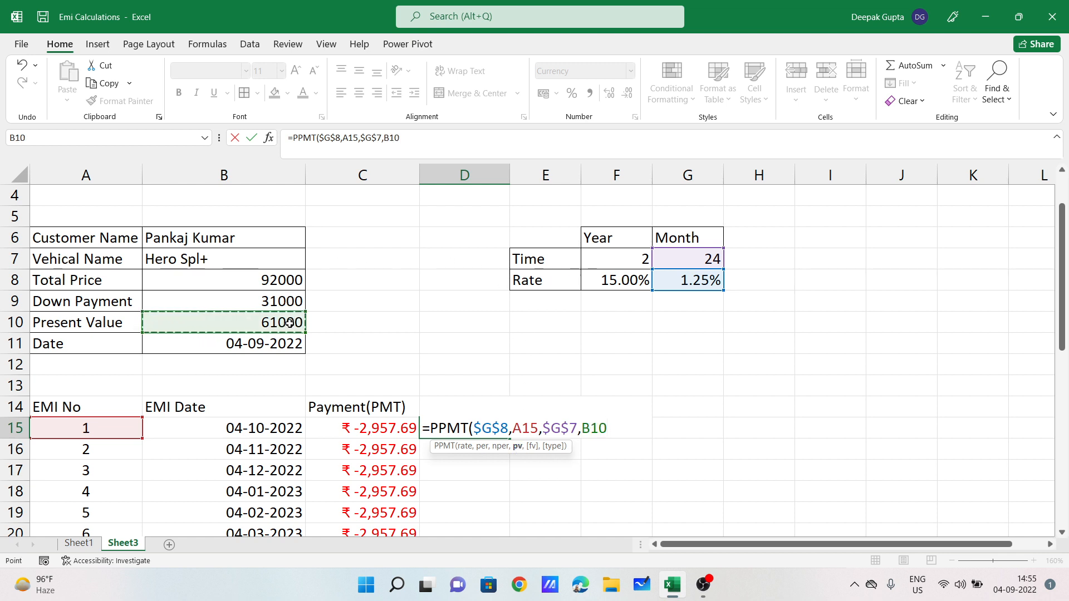
key(F4)
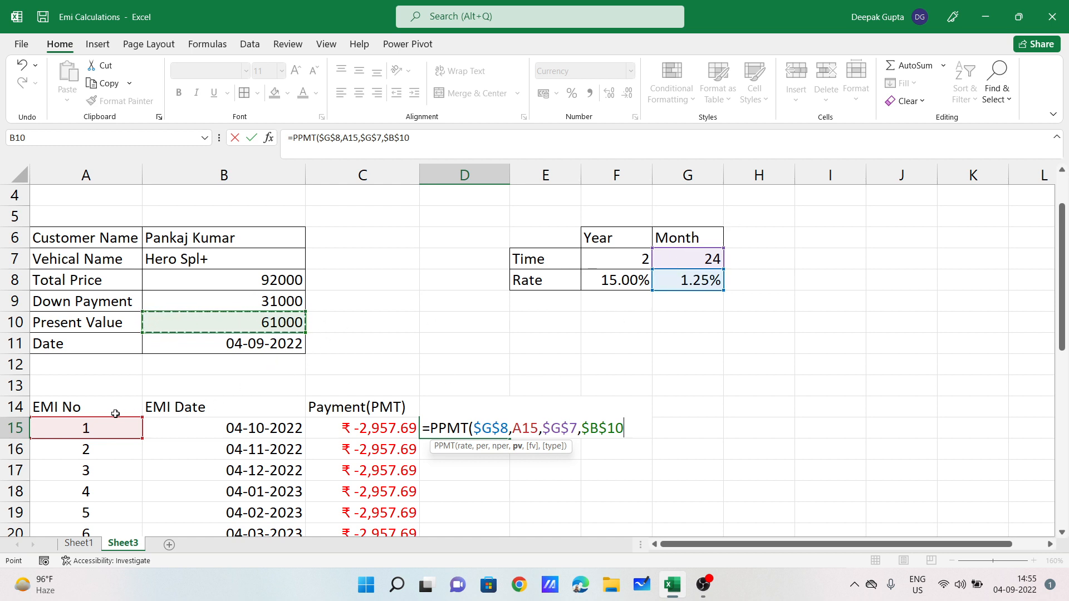
text())
key(Return)
click(466, 423)
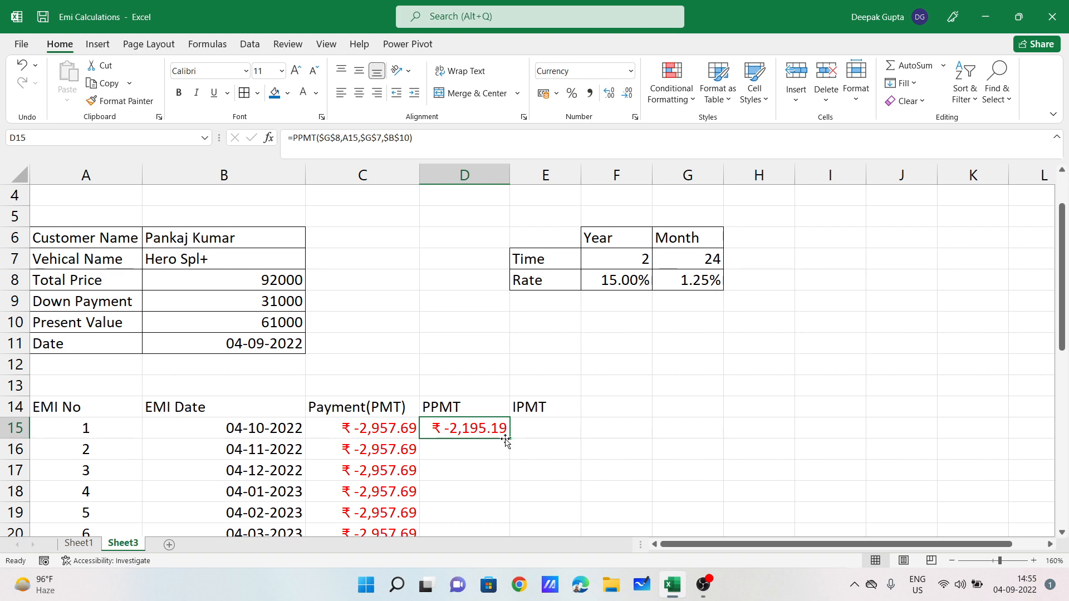
Step: Fill D15's PPMT formula down to D38 and check the last EMI's formula
drag(511, 440, 493, 504)
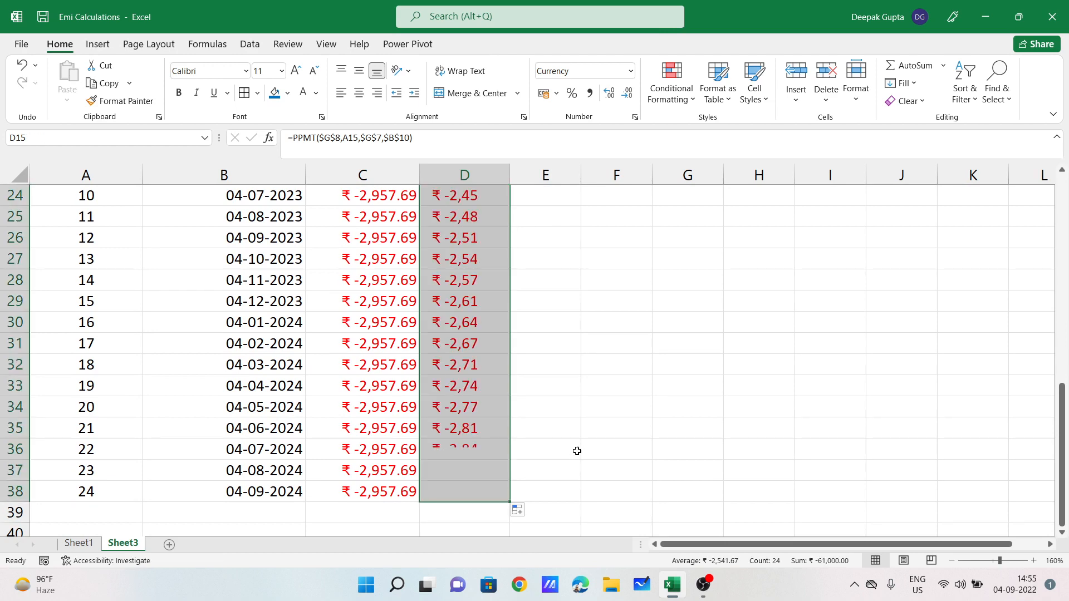
click(584, 430)
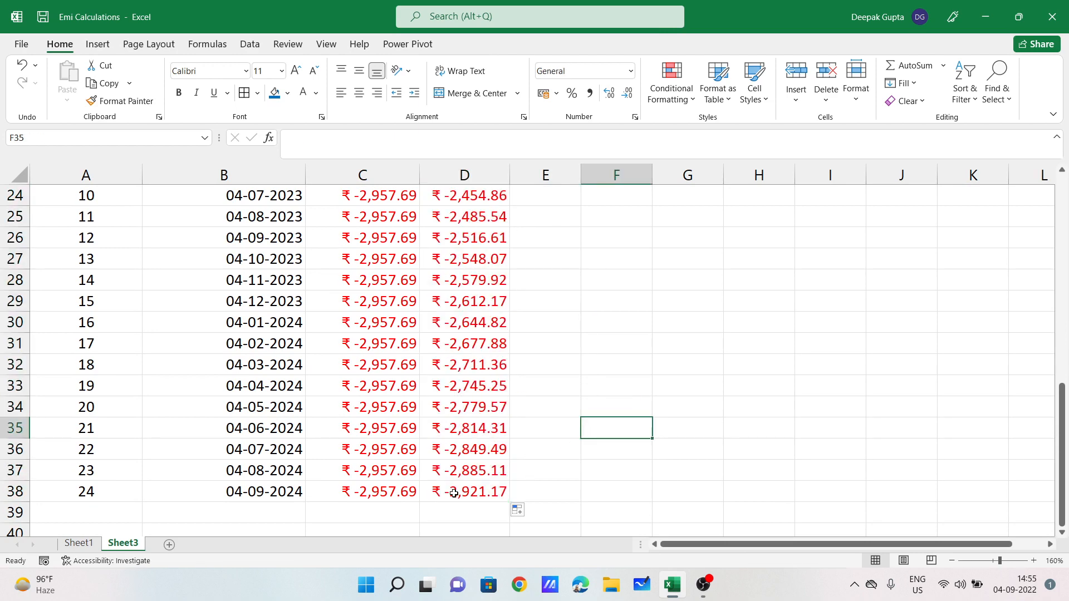
click(483, 492)
scroll(497, 492, up, 1)
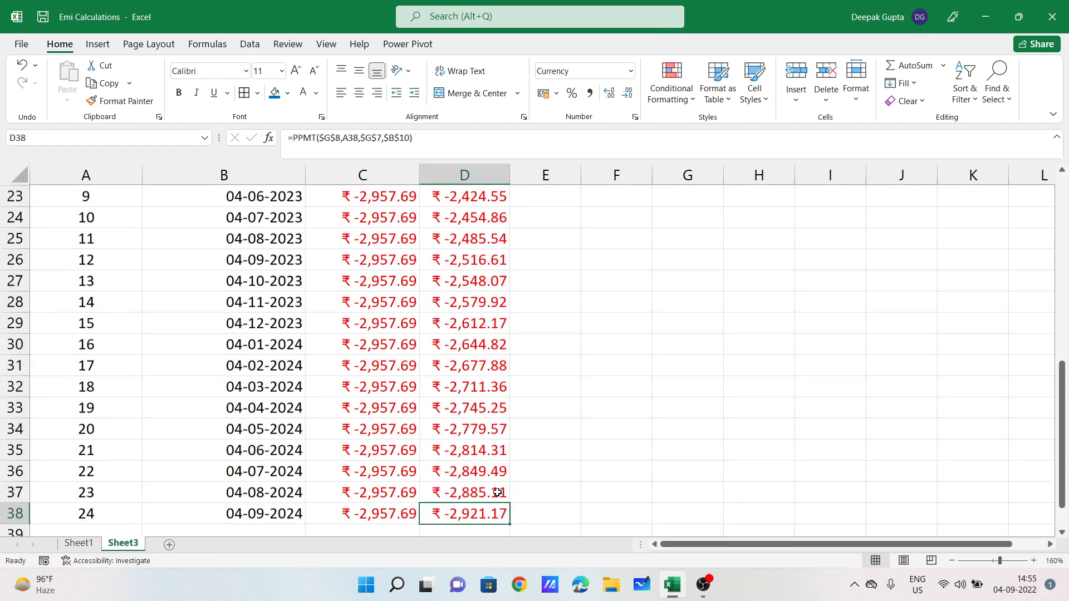
scroll(497, 492, up, 5)
click(463, 323)
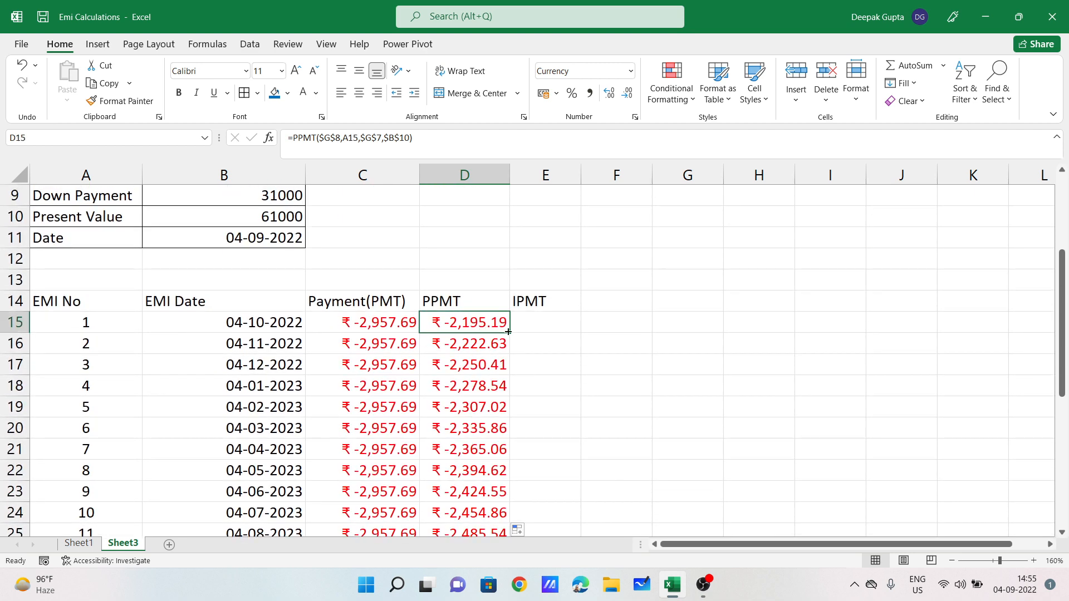
Step: Review the PMT and PPMT formulas in C15 and D15, ending on E15
click(534, 323)
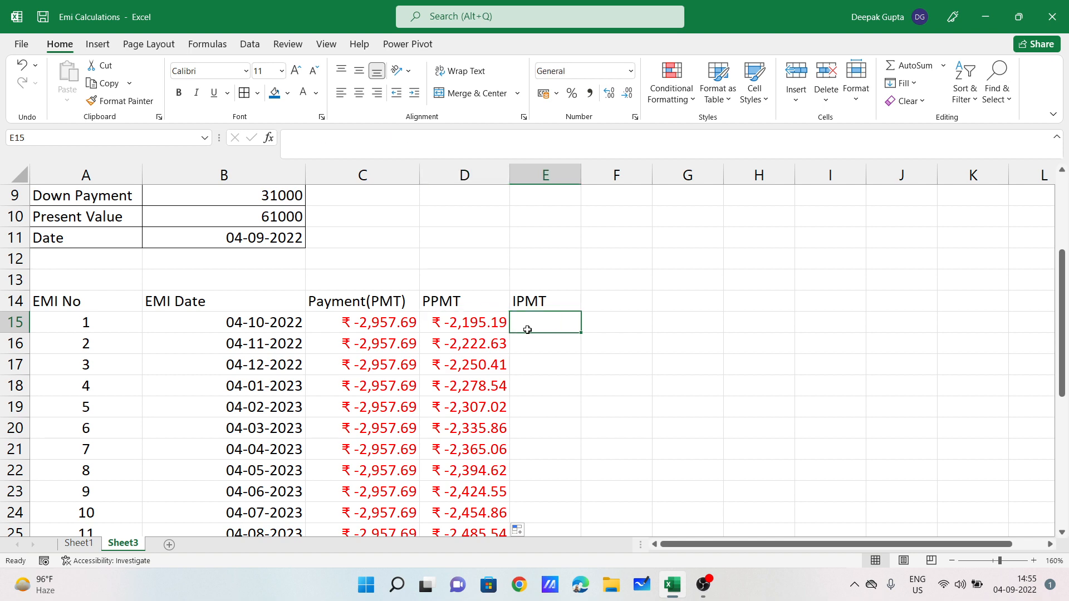
scroll(393, 337, up, 1)
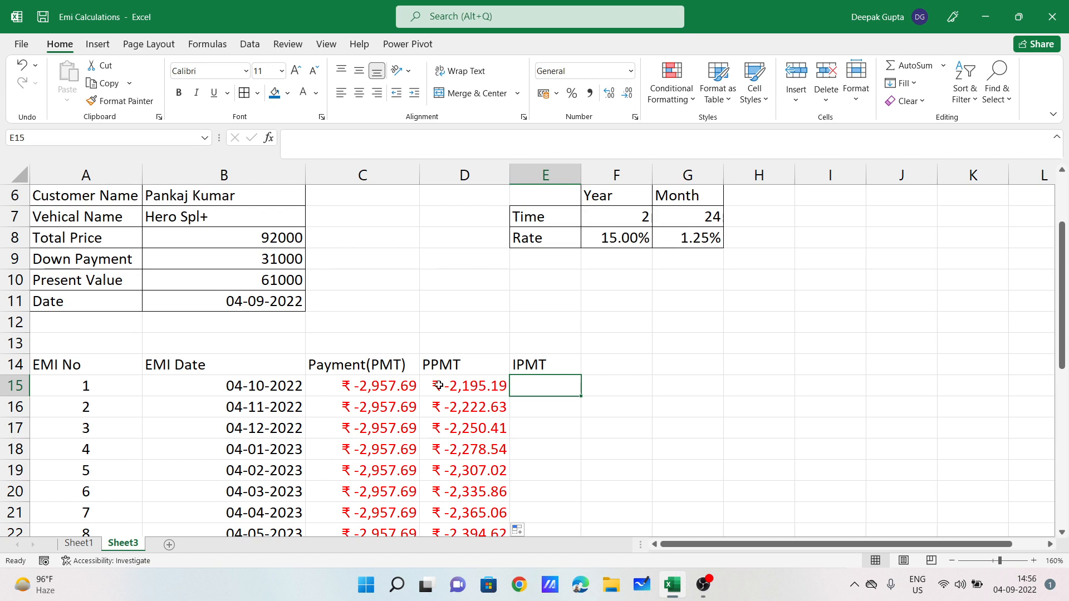
click(394, 385)
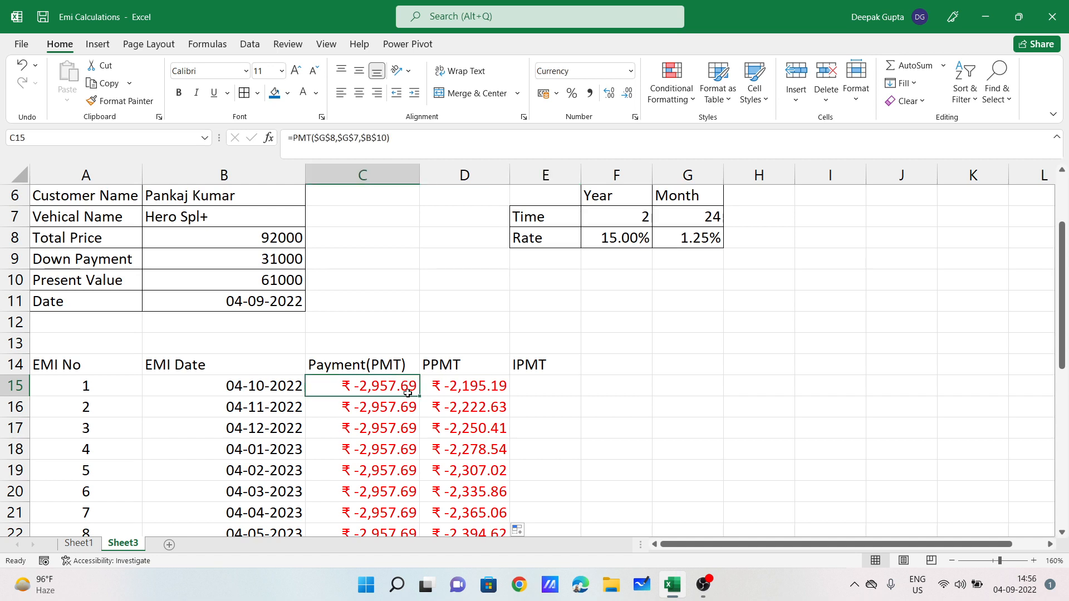
click(553, 383)
click(456, 386)
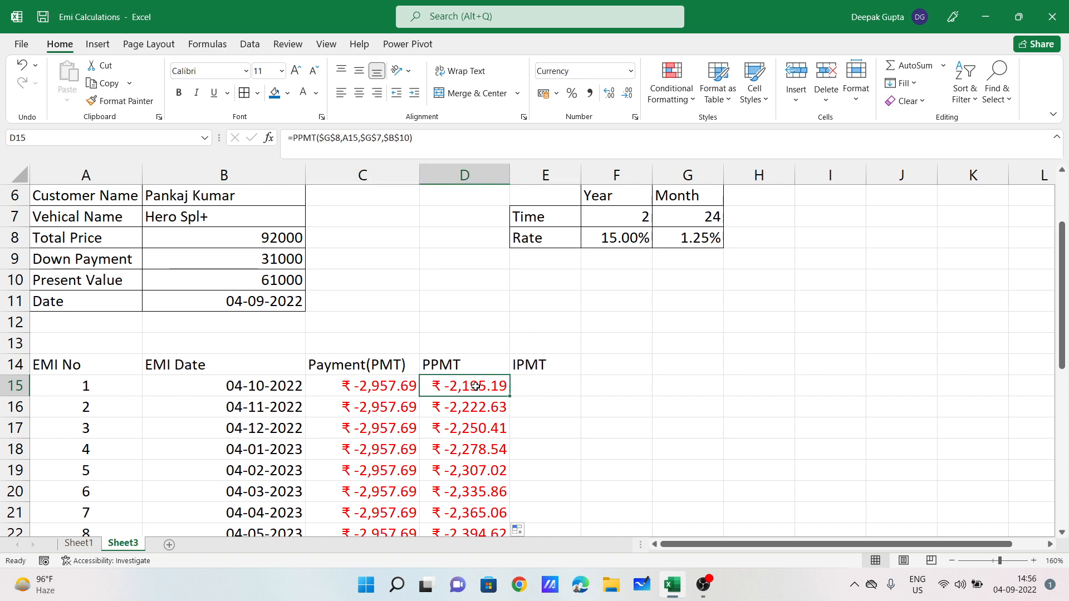
click(546, 382)
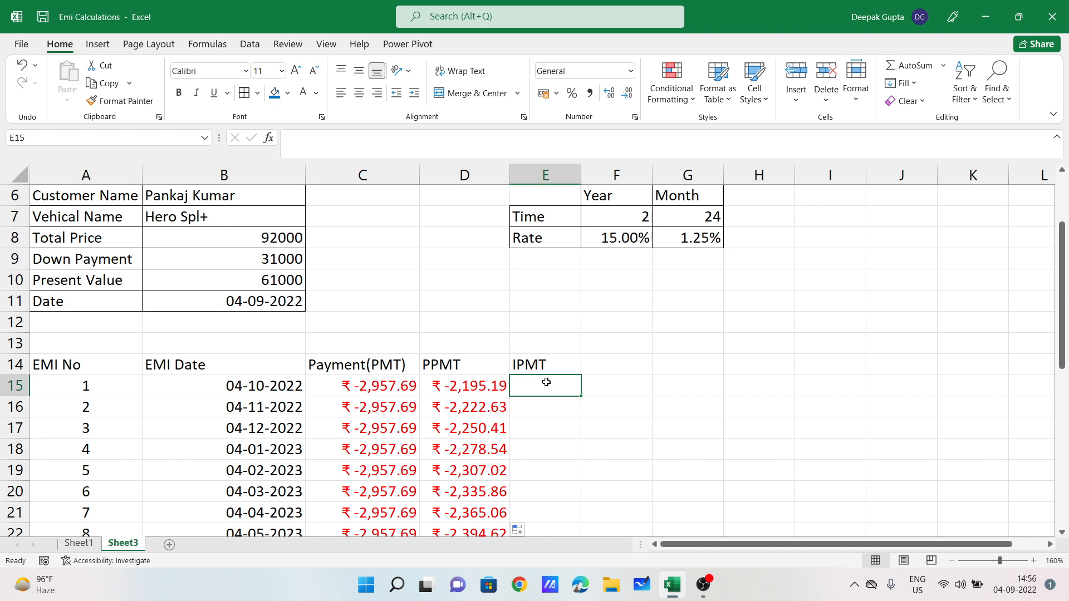
Step: Enter =C15-D15 in E15 as a first interest calculation
text(=)
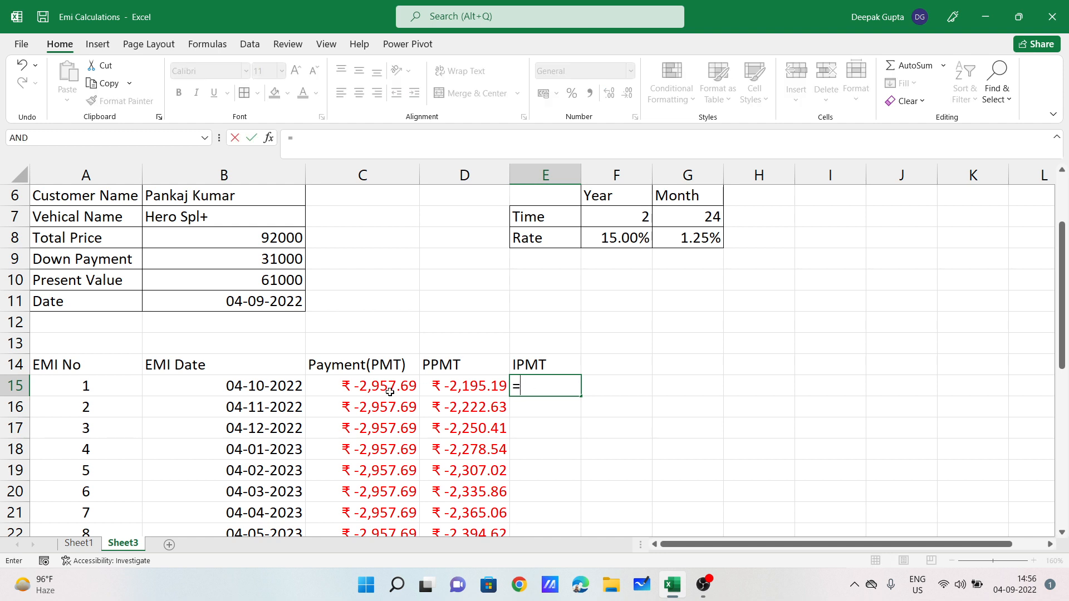
click(342, 385)
text(-)
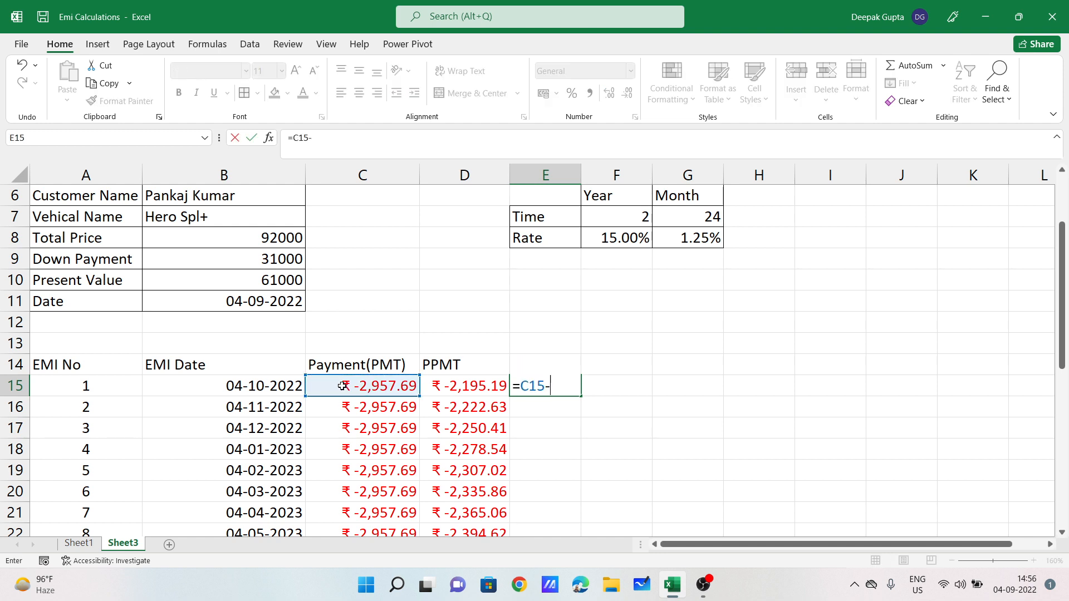
click(455, 386)
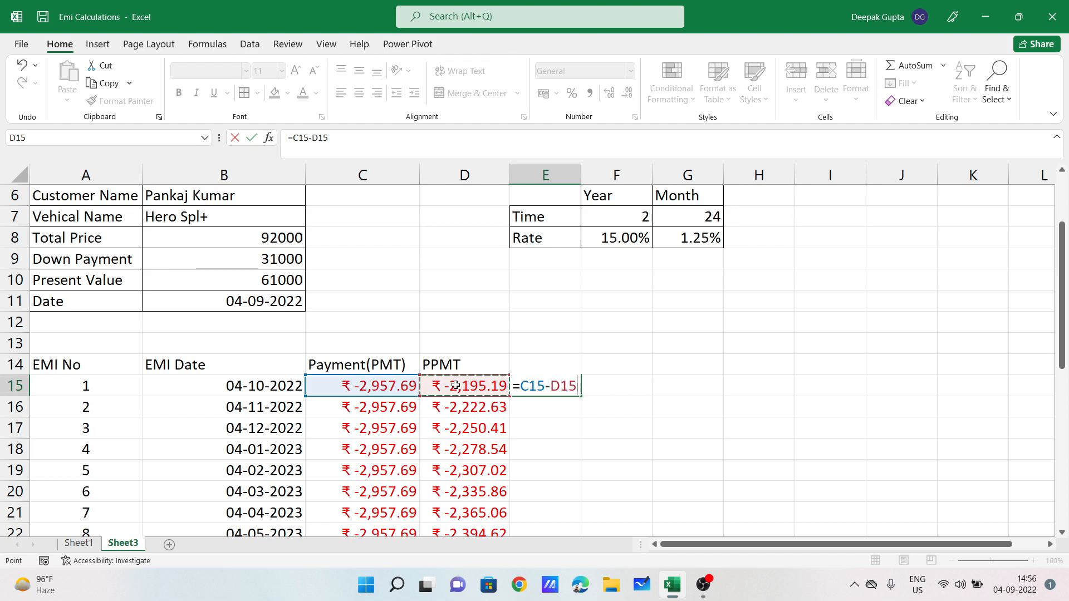
key(Return)
click(563, 384)
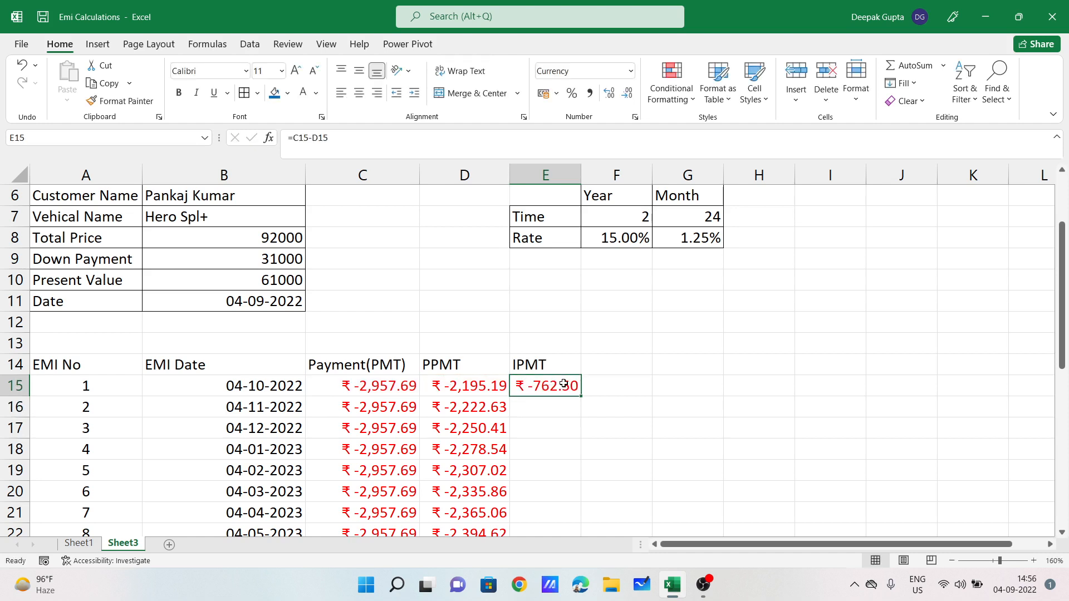
Step: Replace it with an IPMT formula using locked rate $G$8 and period A15
key(Delete)
text(=)
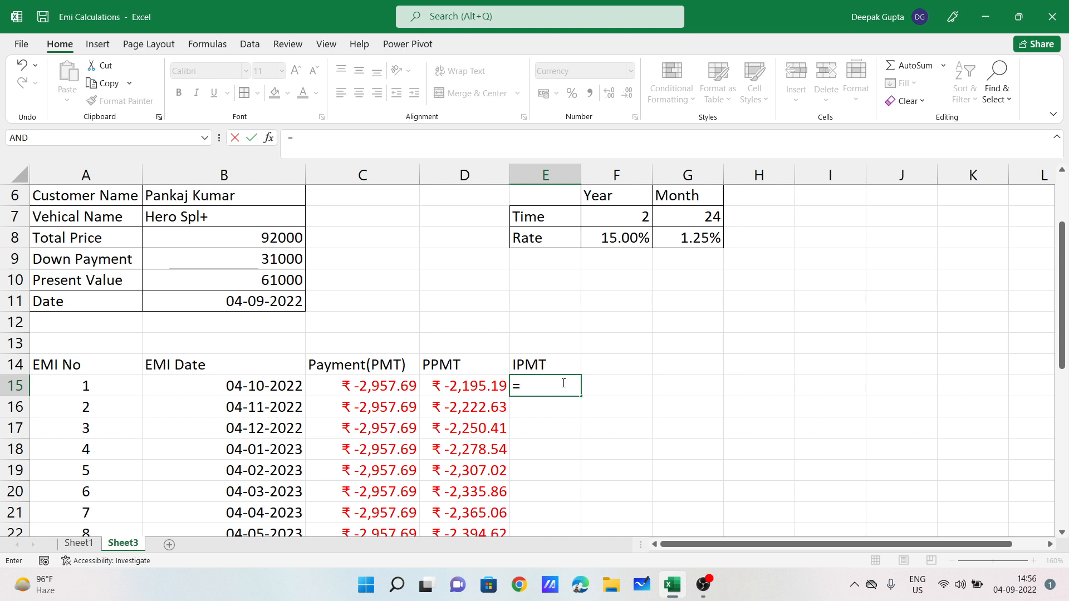
text(ipm)
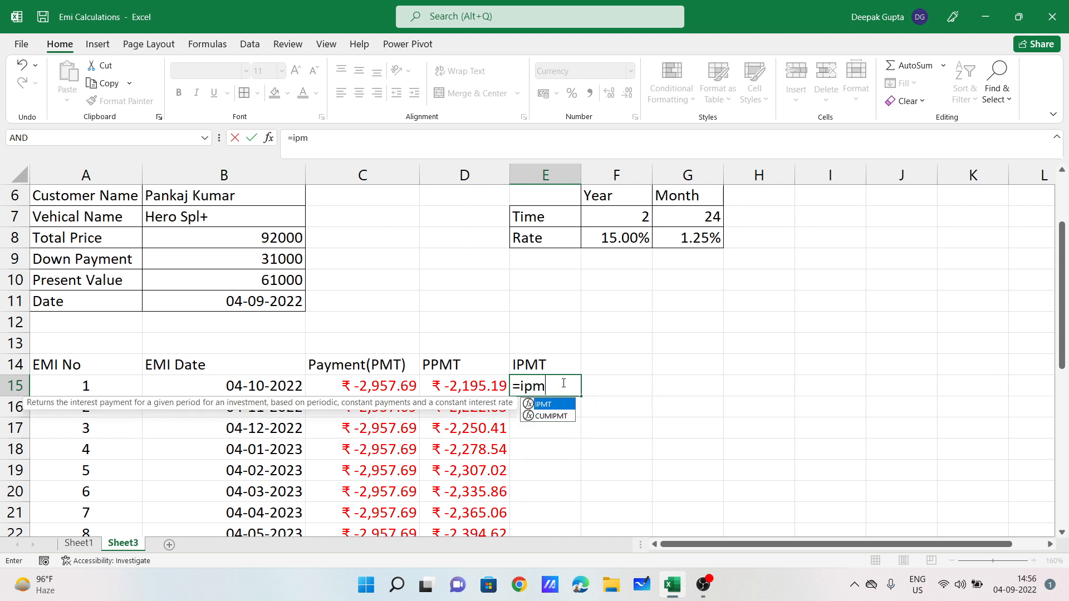
key(Tab)
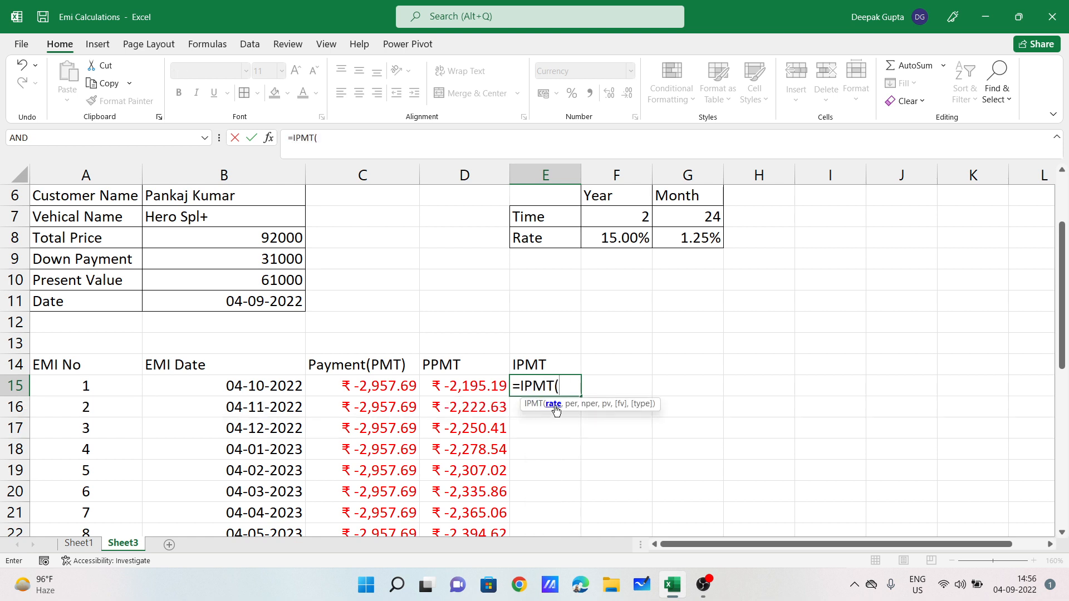
click(697, 239)
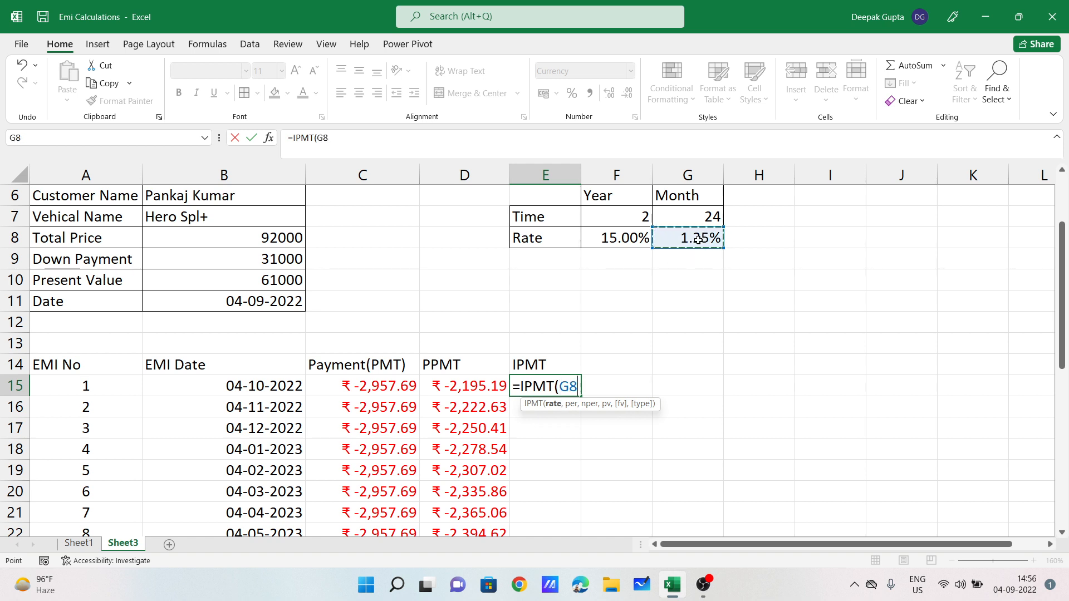
key(F4)
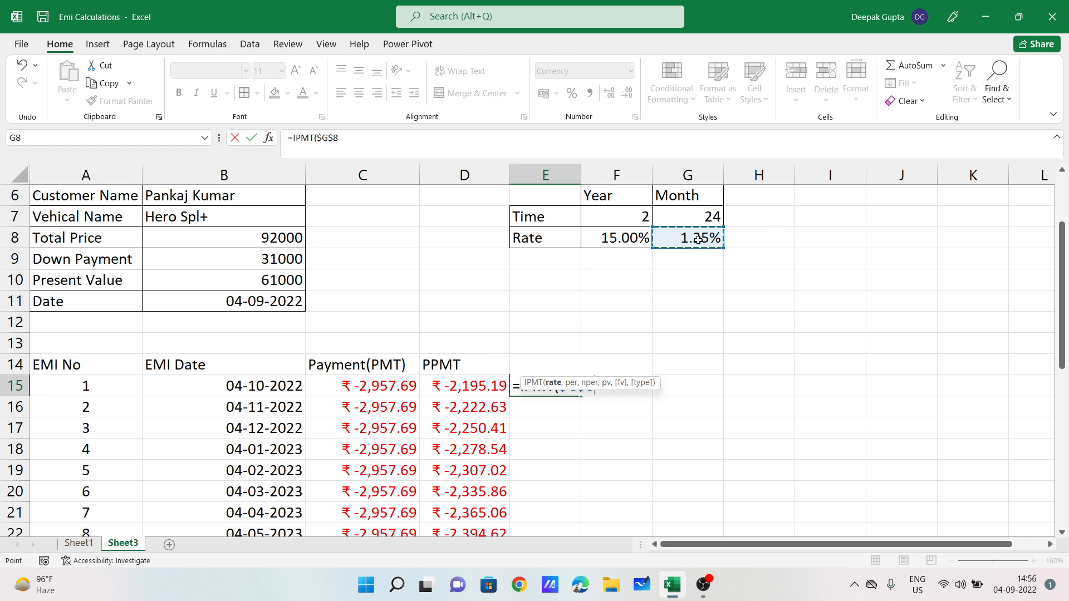
text(,)
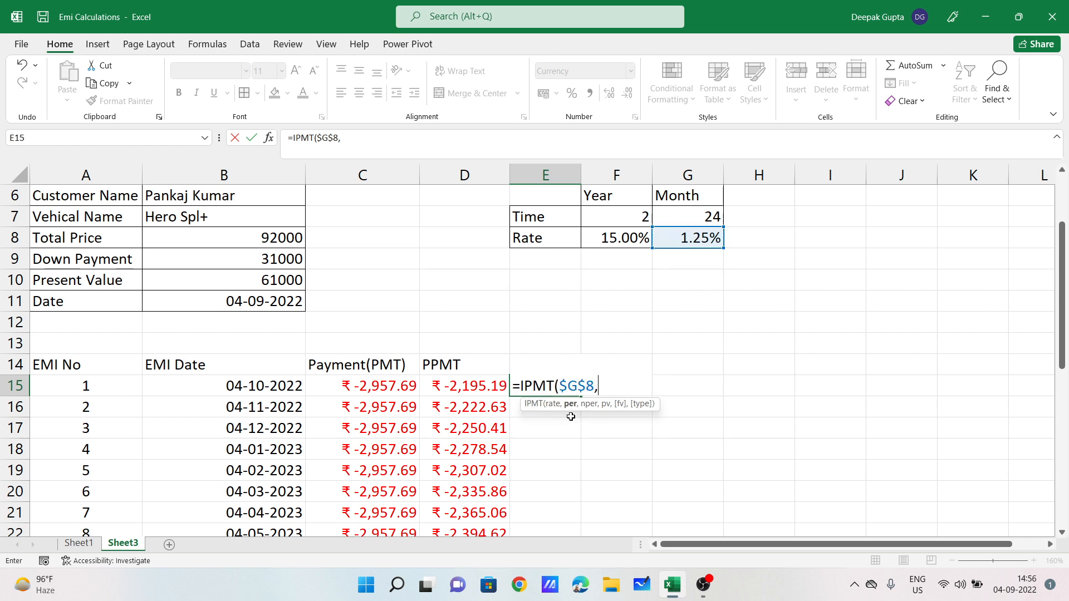
click(111, 384)
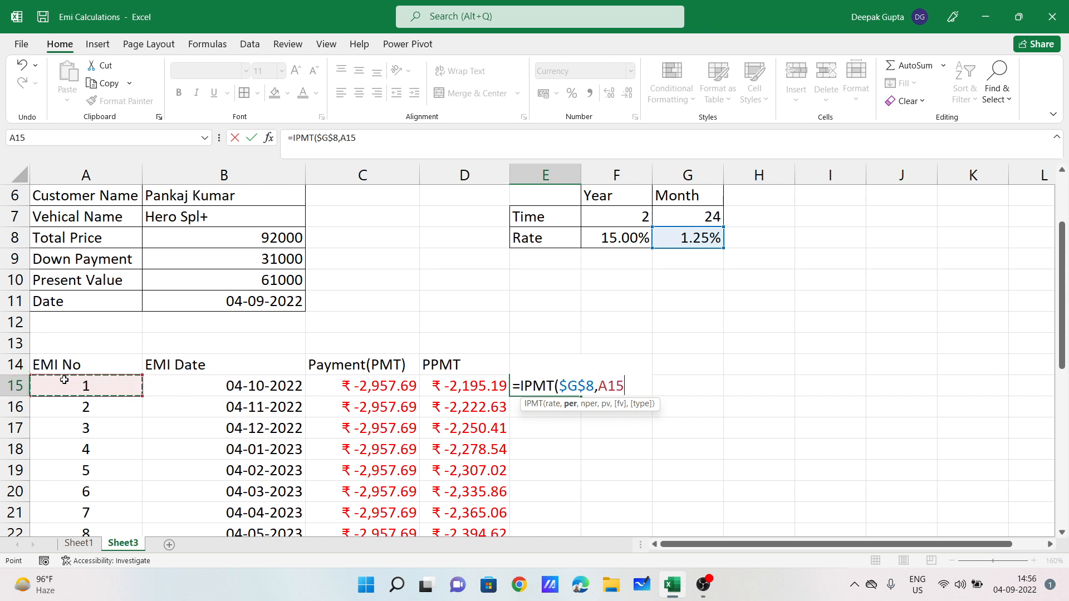
Step: Finish with locked $G$7 and $B$10 for =IPMT($G$8,A15,$G$7,$B$10), showing ₹ -762.50
text(,)
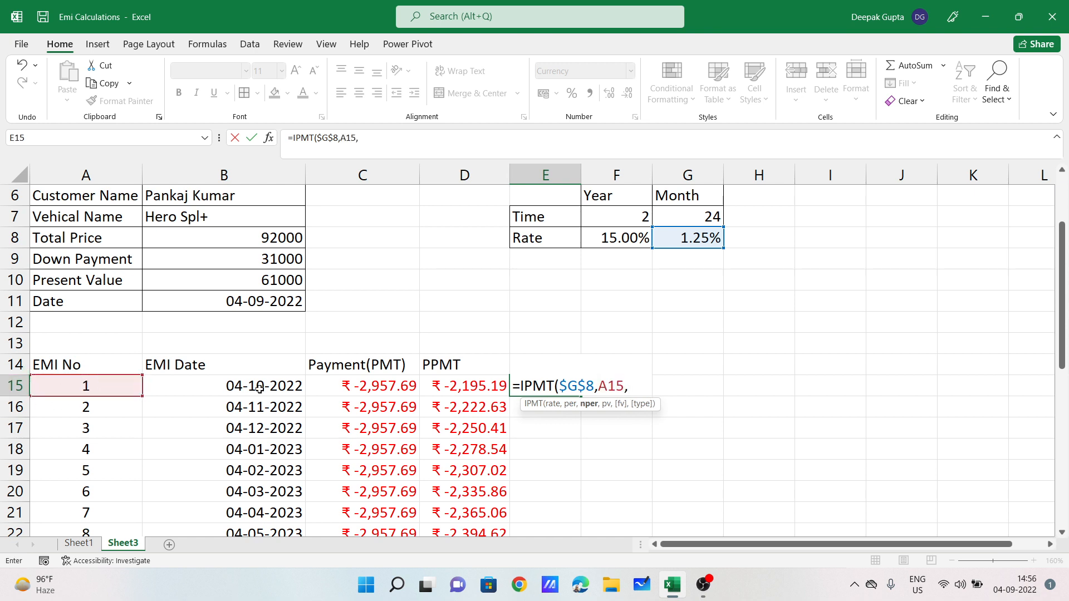
click(691, 220)
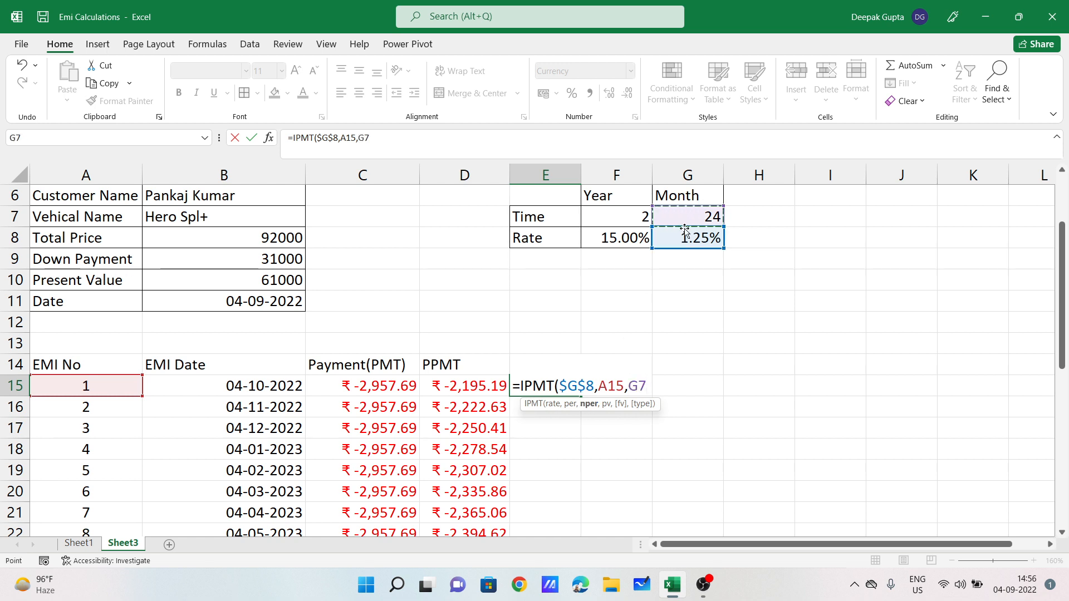
key(F4)
text(,)
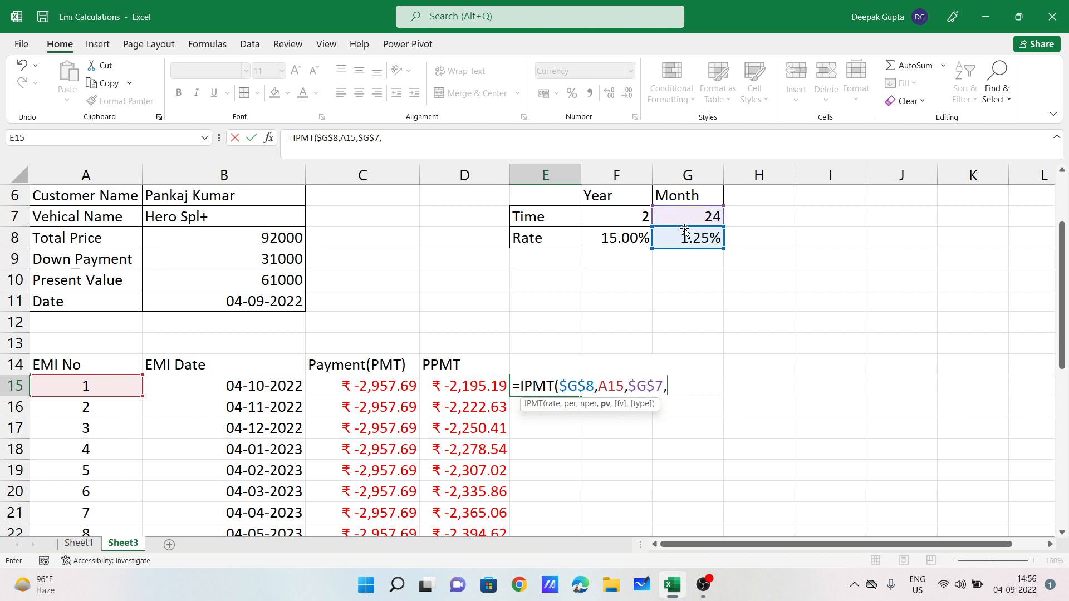
click(239, 277)
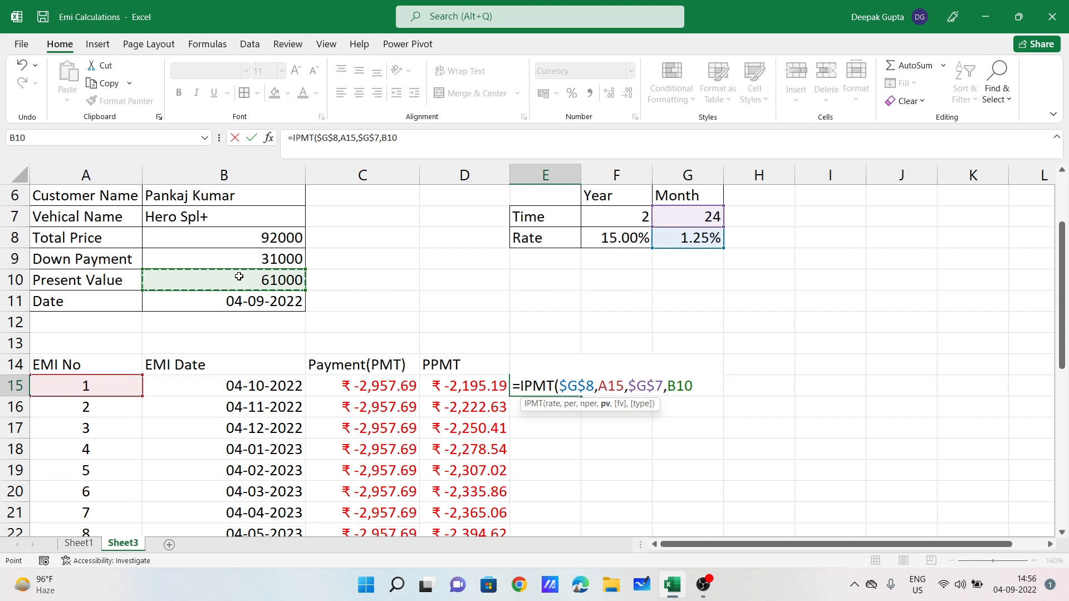
key(F4)
key(Return)
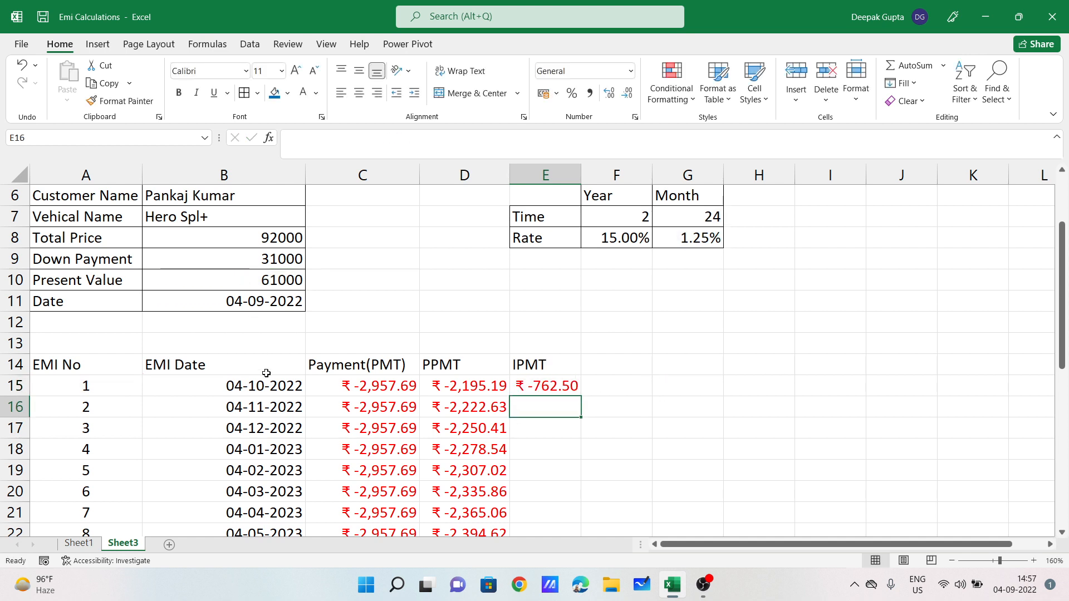
click(557, 386)
Step: Copy E15's IPMT formula down column E to row 38
click(399, 390)
click(572, 387)
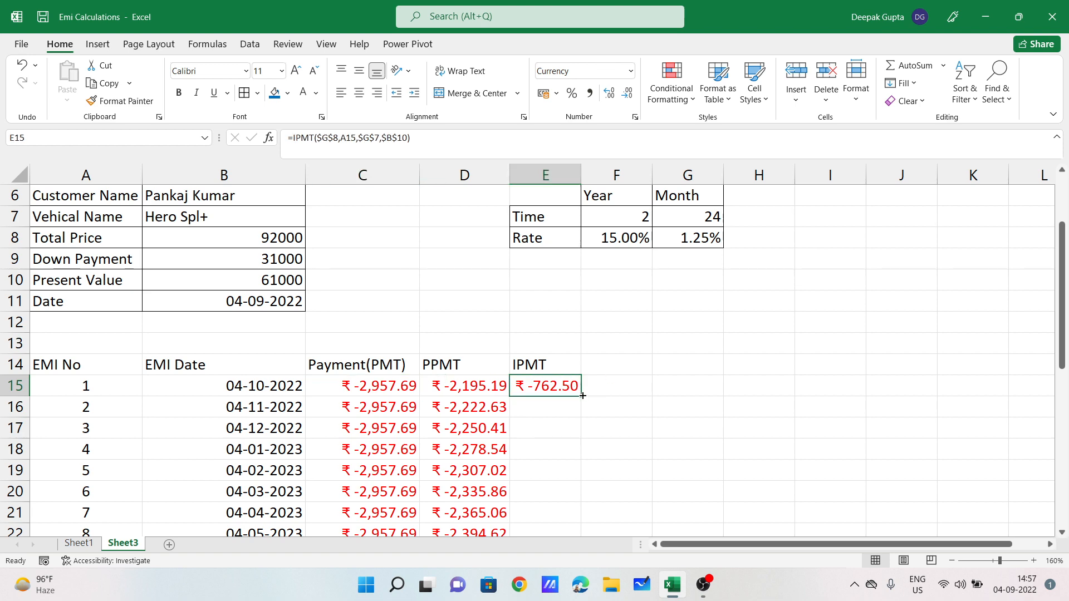
drag(583, 396, 556, 520)
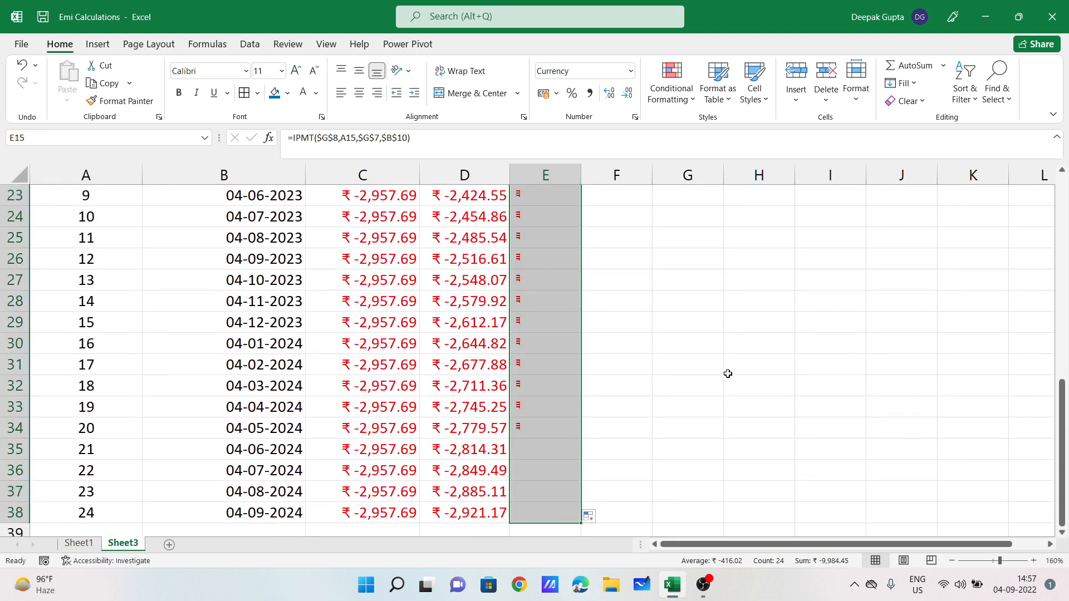
click(727, 368)
Step: Scroll through the filled schedule and check the present value formula in B10
scroll(698, 360, up, 3)
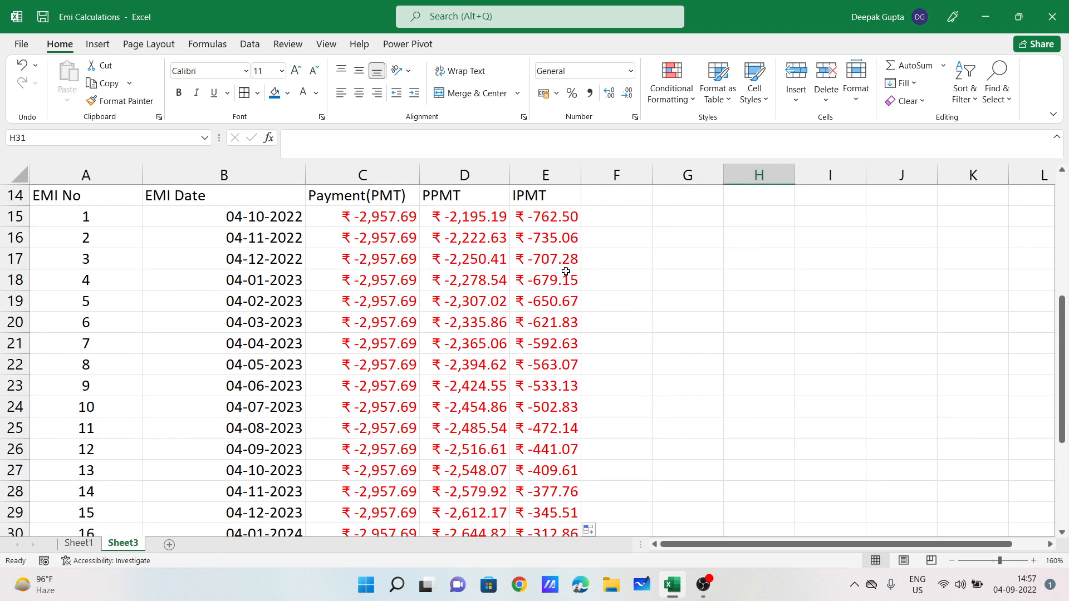
drag(540, 222, 559, 387)
scroll(562, 390, up, 2)
scroll(563, 390, up, 1)
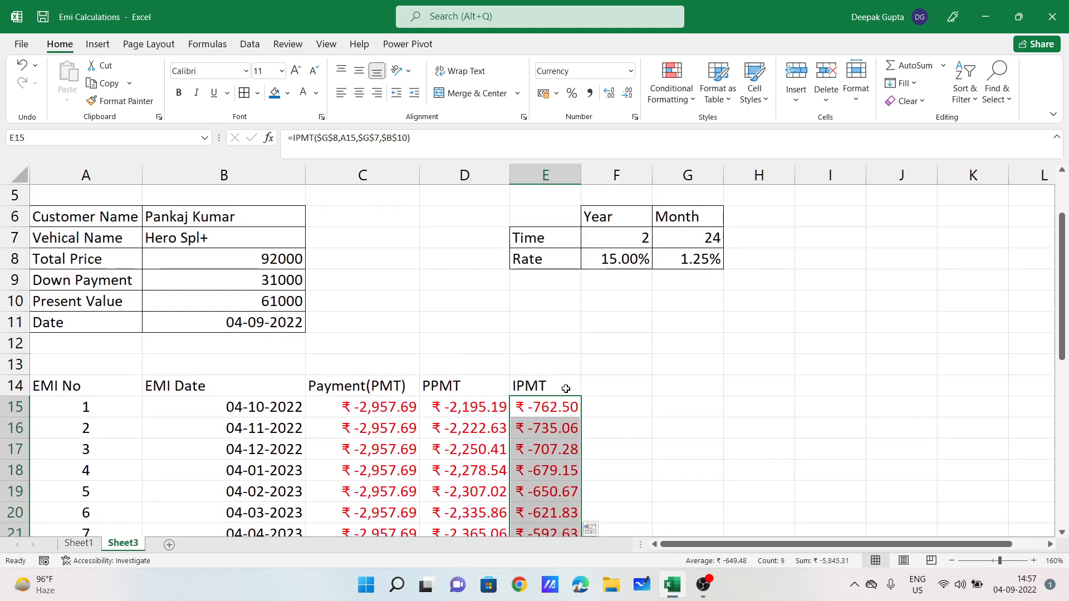
click(299, 301)
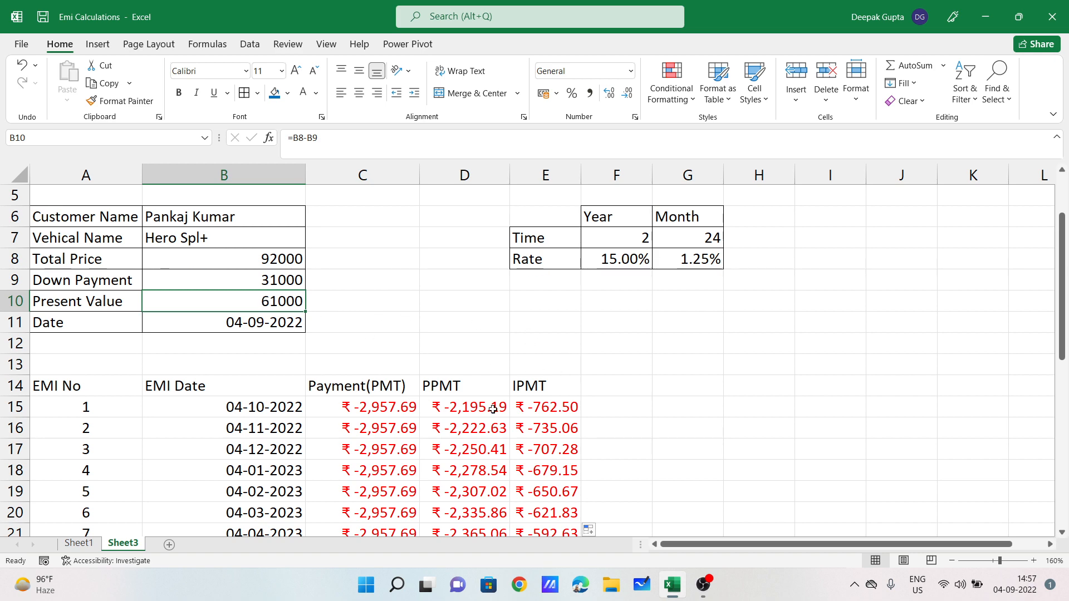
scroll(547, 399, down, 1)
scroll(551, 367, down, 3)
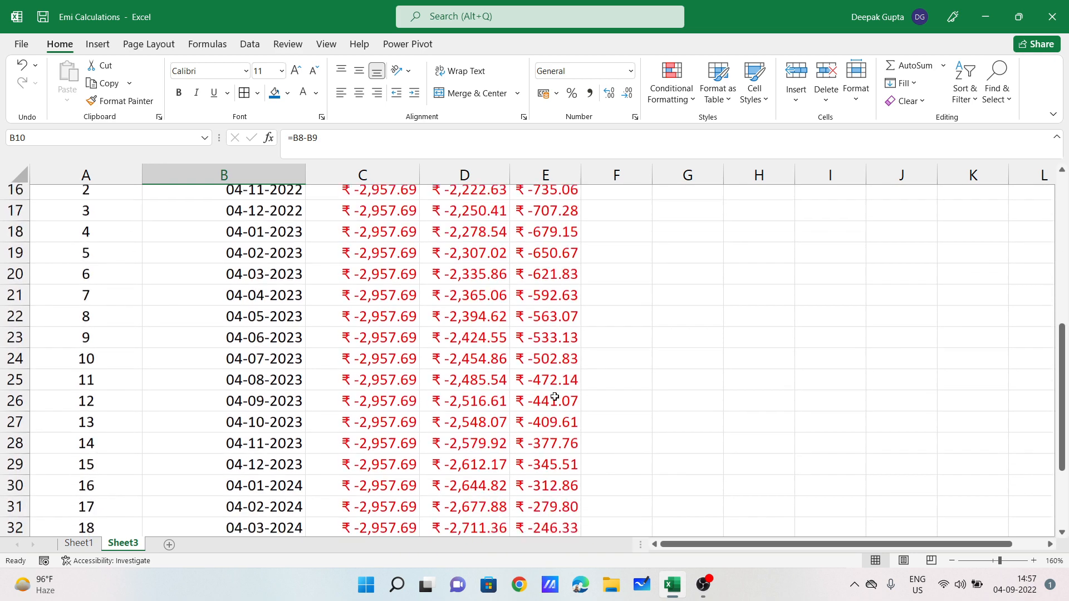
scroll(557, 390, up, 4)
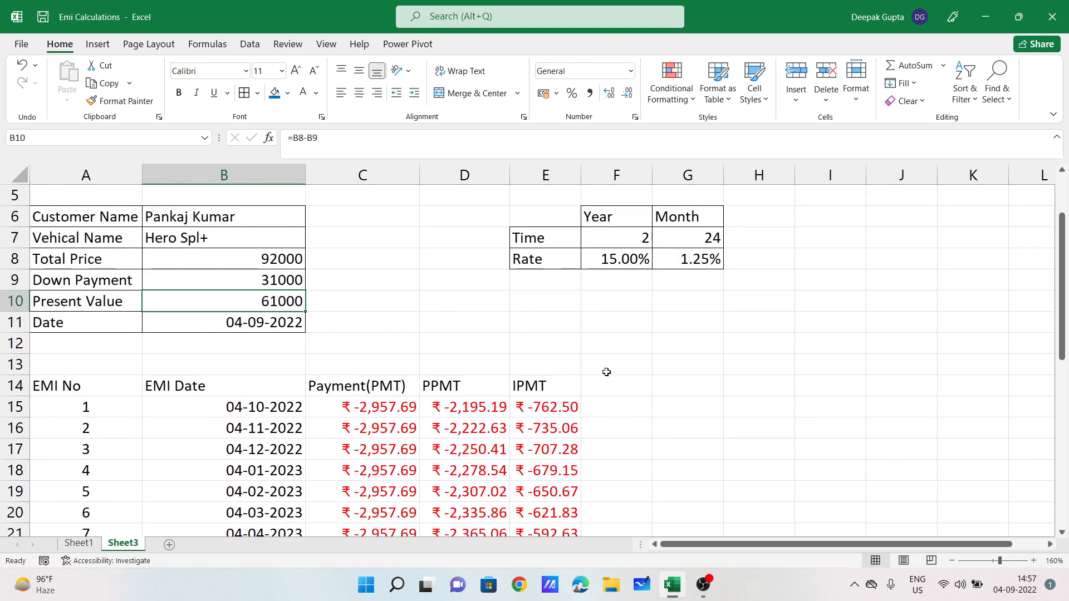
click(610, 385)
Step: Head column F 'Balance' and begin F15's formula as =B10
text(Balance)
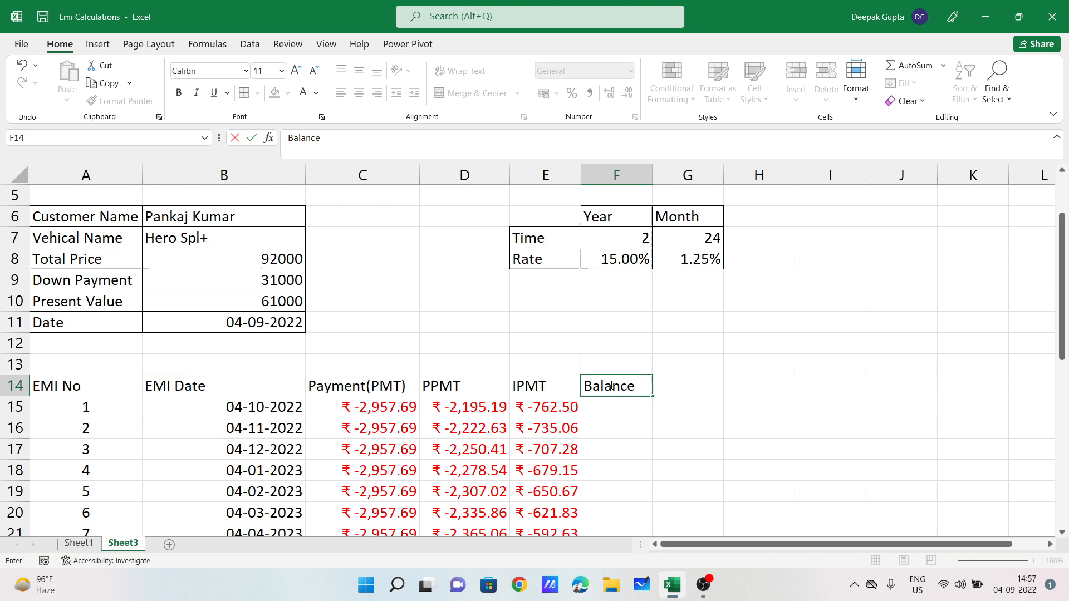
key(Return)
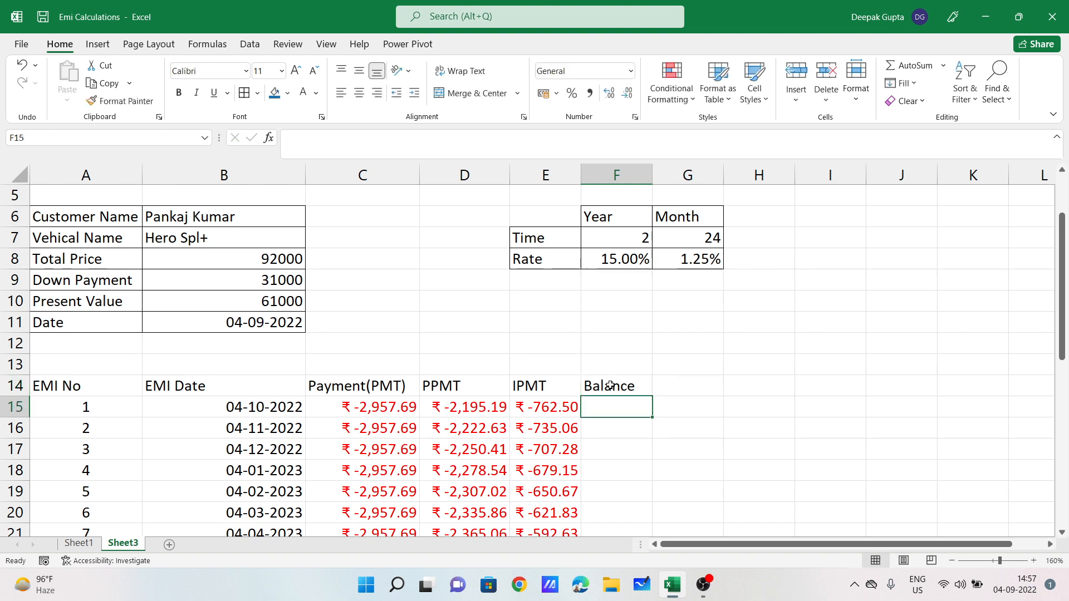
text(=)
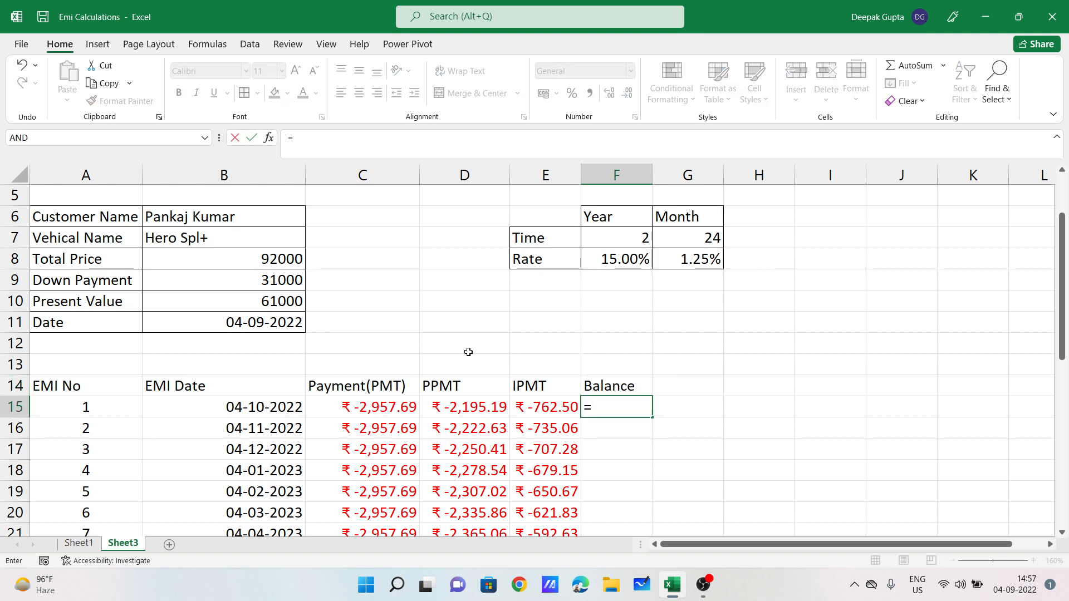
click(239, 299)
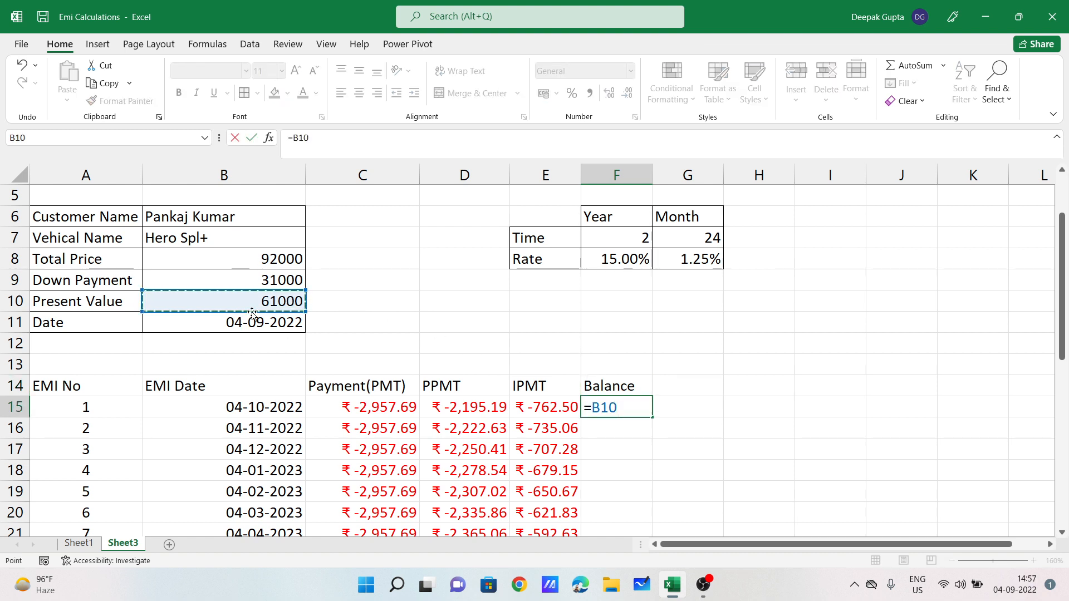
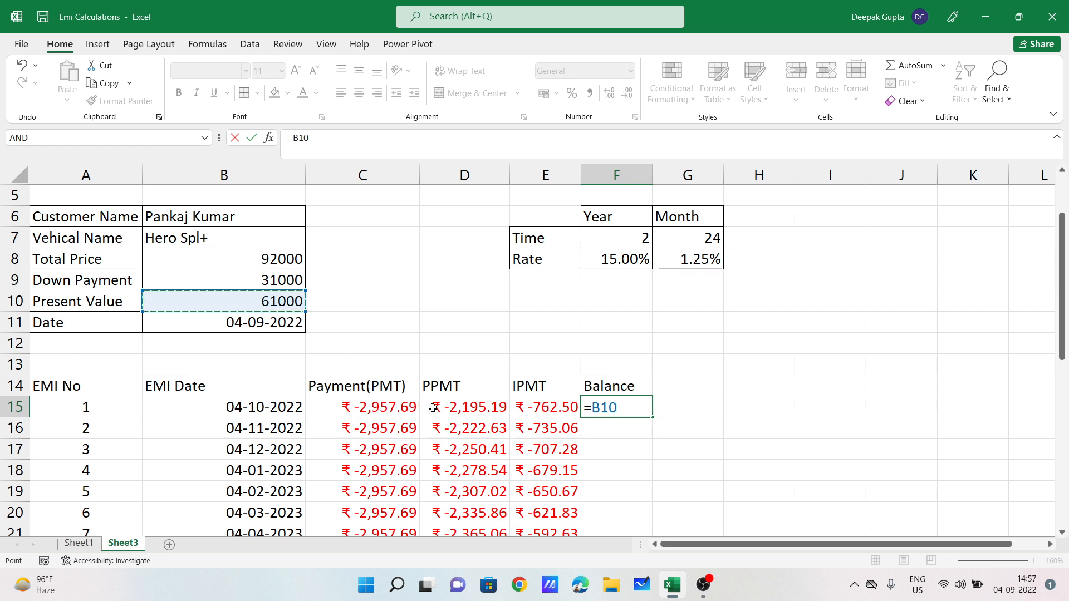
Step: Finish F15 as =B10-D15 (₹ 63,195.19), check B10 and D15, then start retyping F15
text(-)
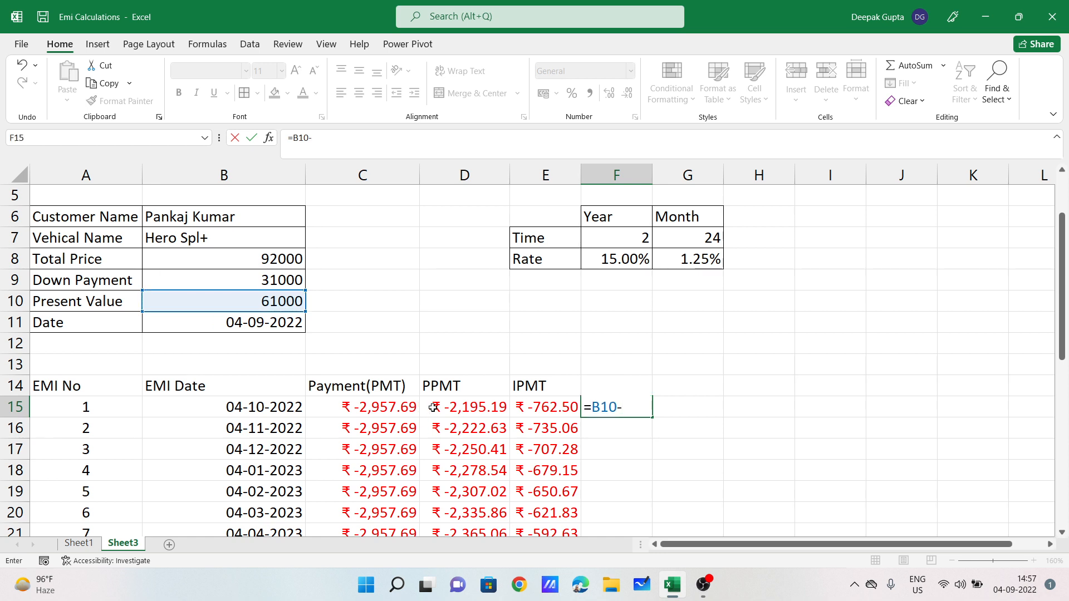
click(459, 411)
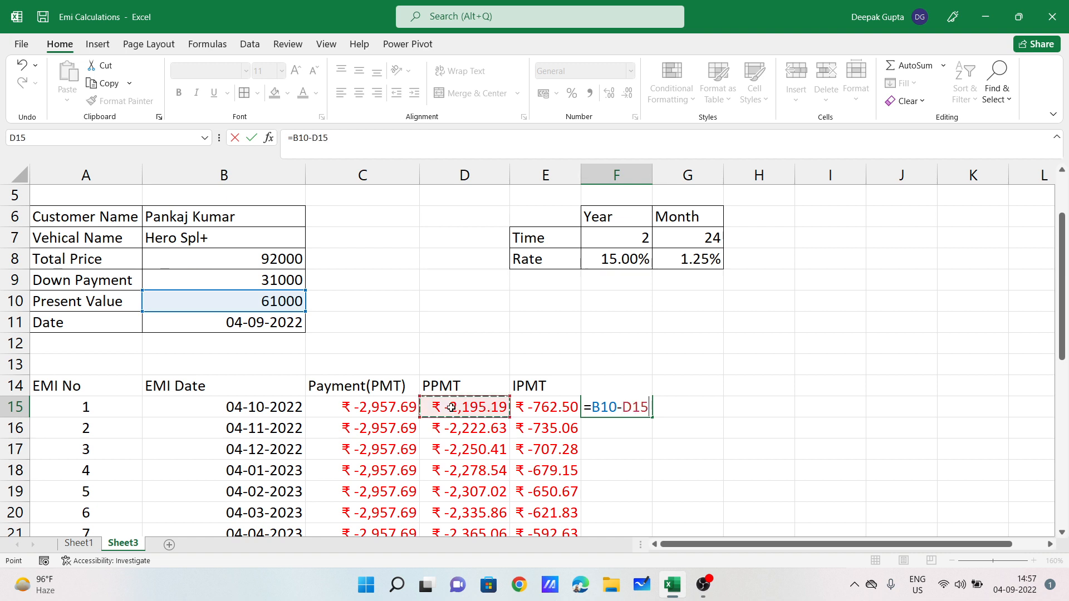
key(Return)
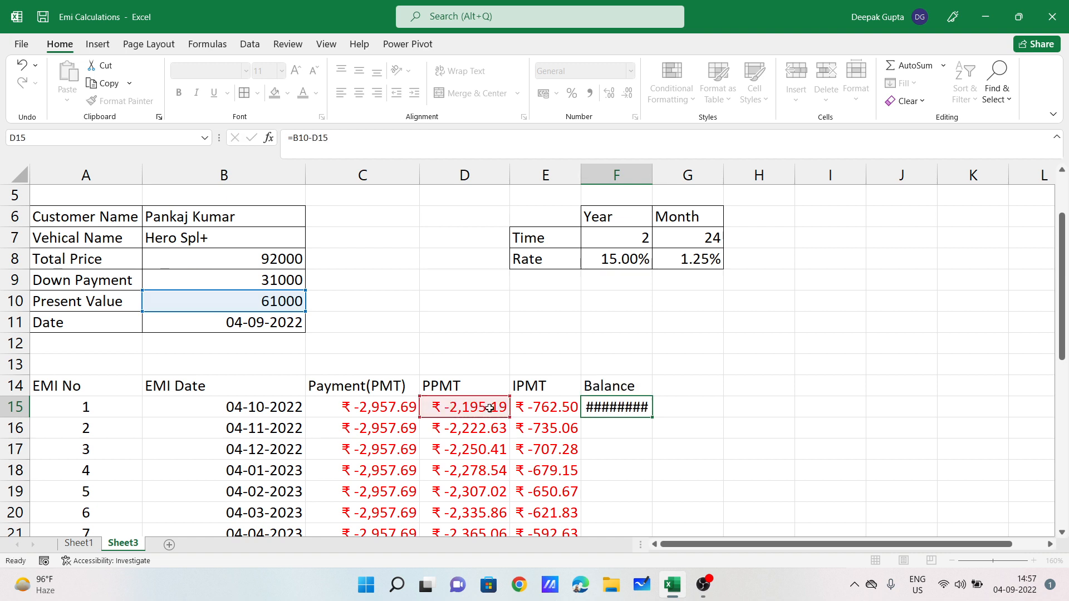
click(266, 306)
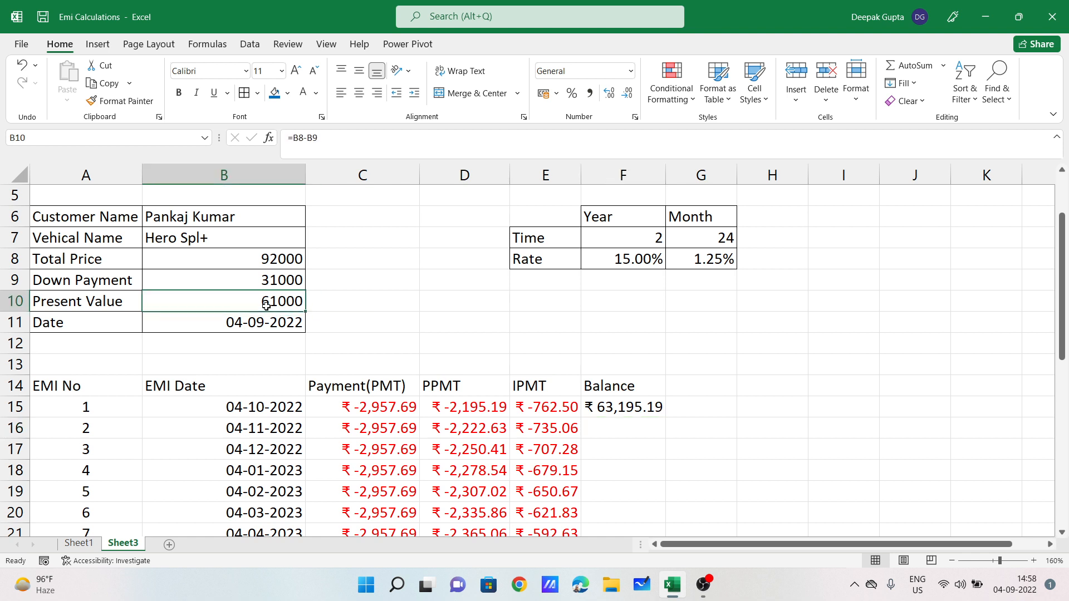
click(430, 406)
click(627, 410)
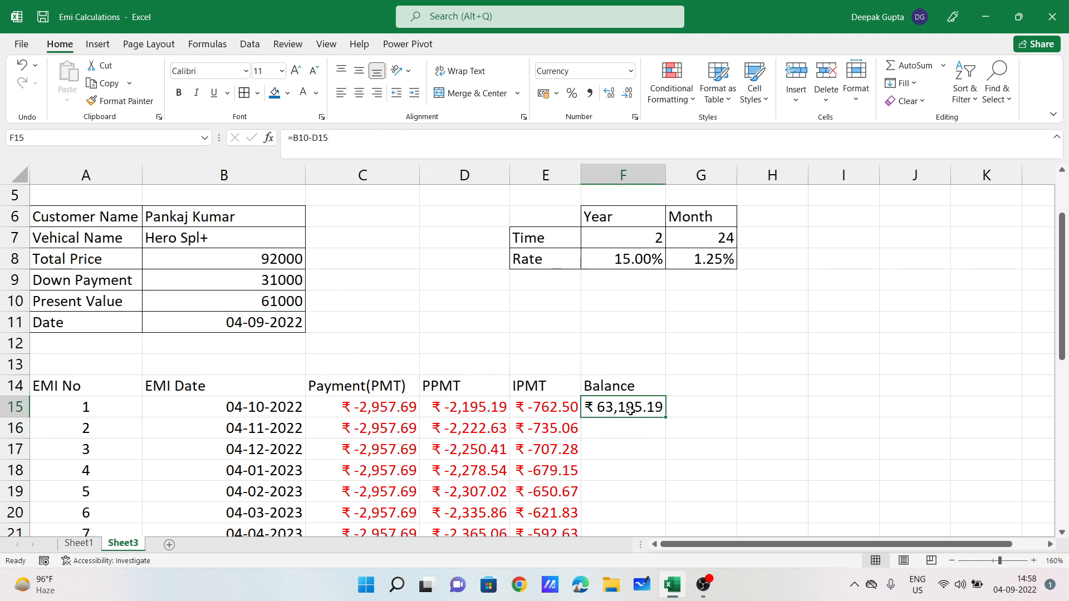
text(=)
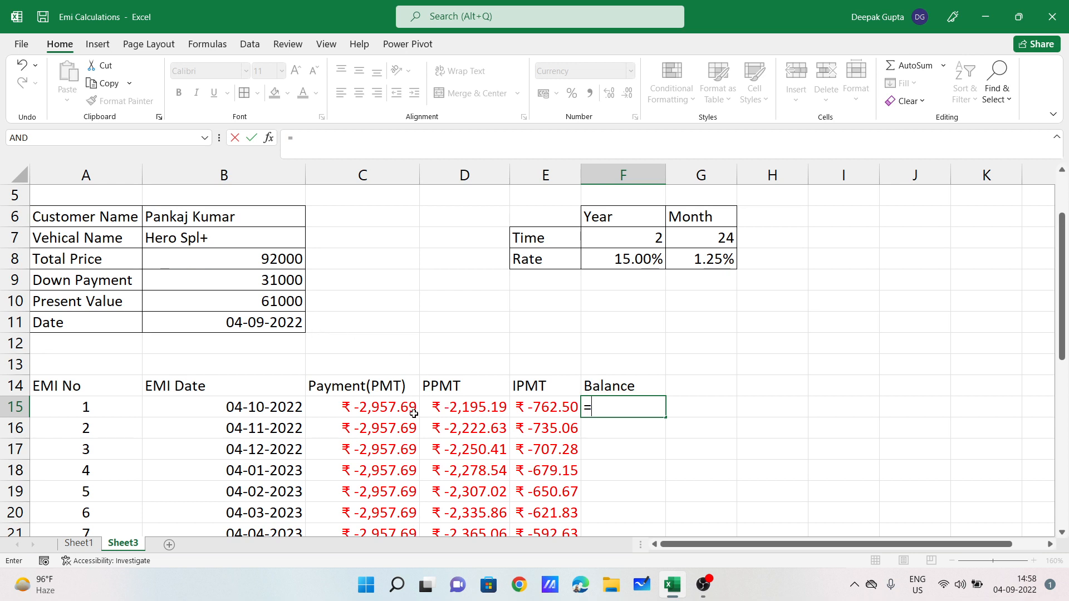
Step: Rewrite F15's balance formula as =B10+D15, giving ₹ 58,804.81
click(270, 301)
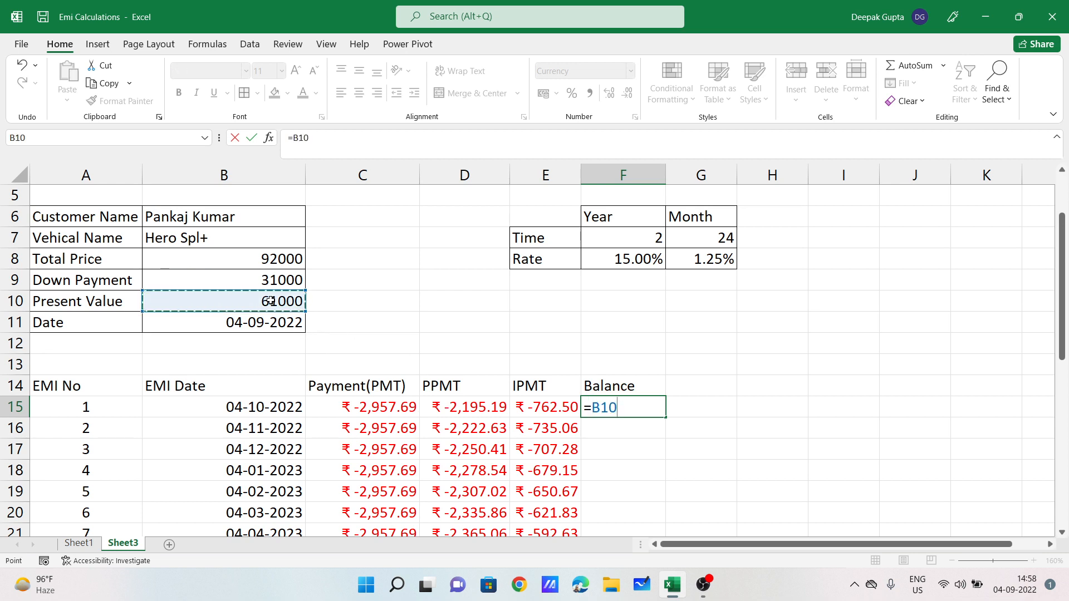
text(+)
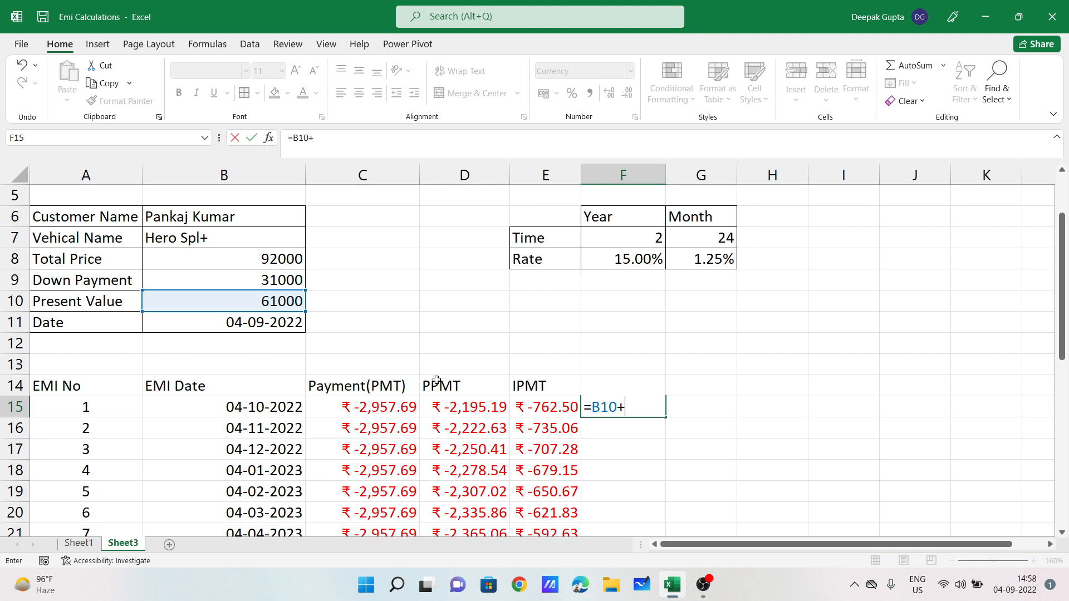
click(471, 409)
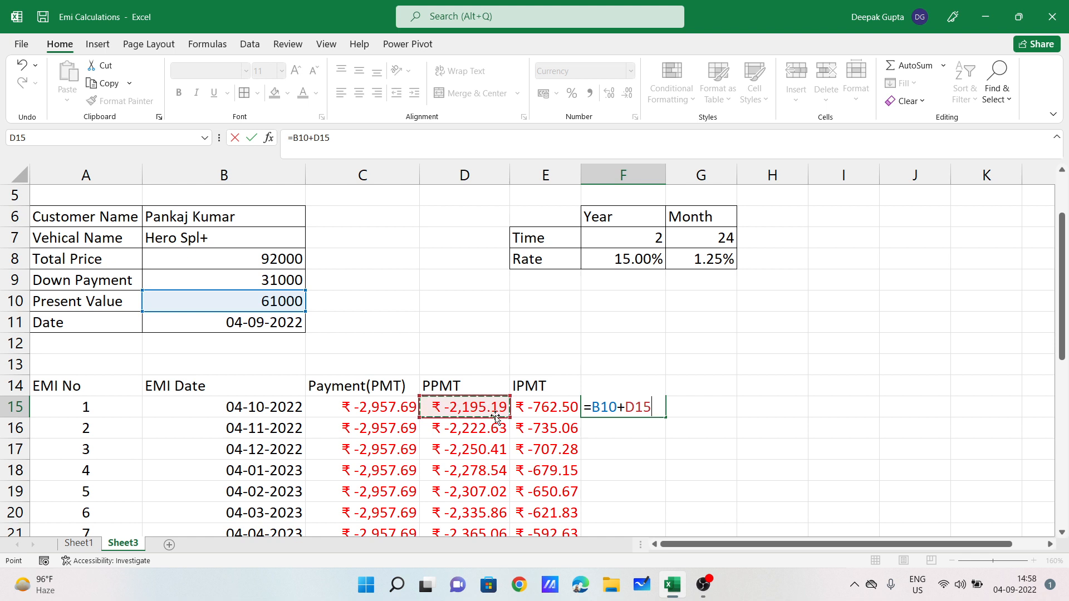
key(Return)
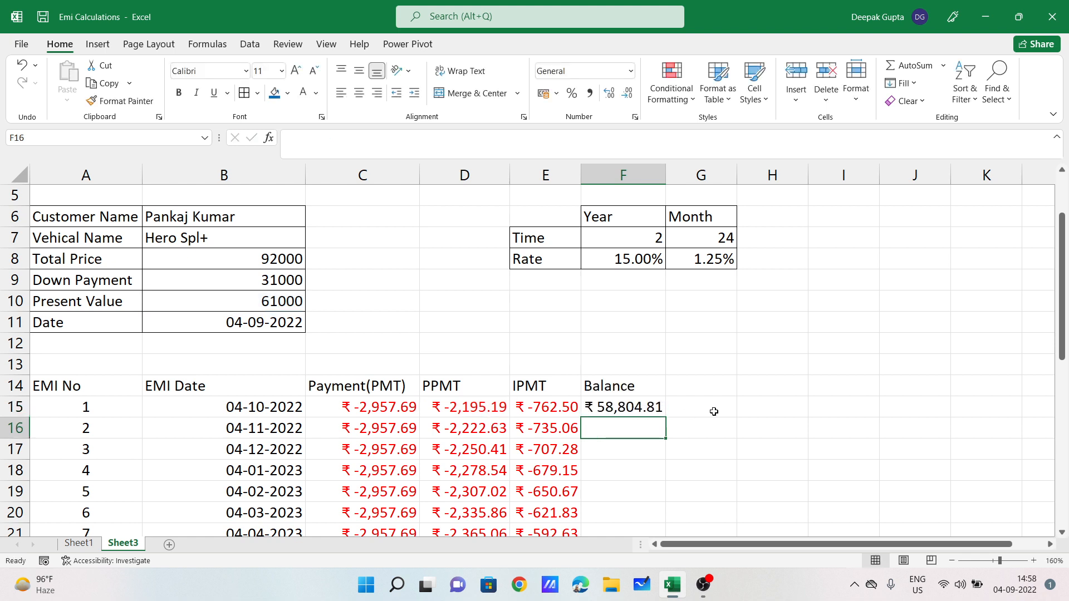
Step: Review the formulas in B10, C15, D15 and F15, then move to F16
click(285, 306)
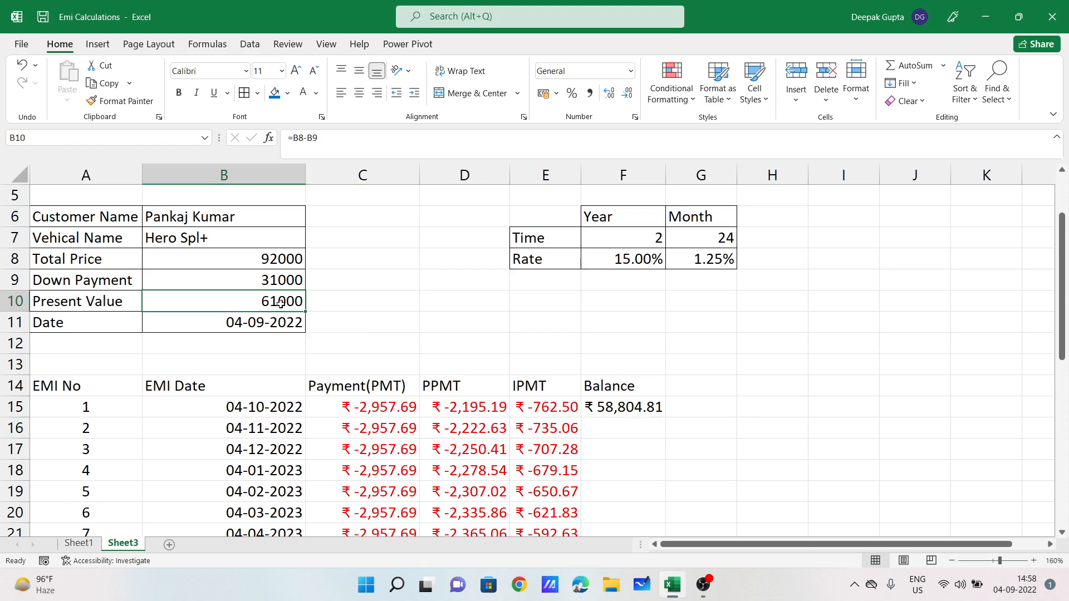
click(372, 409)
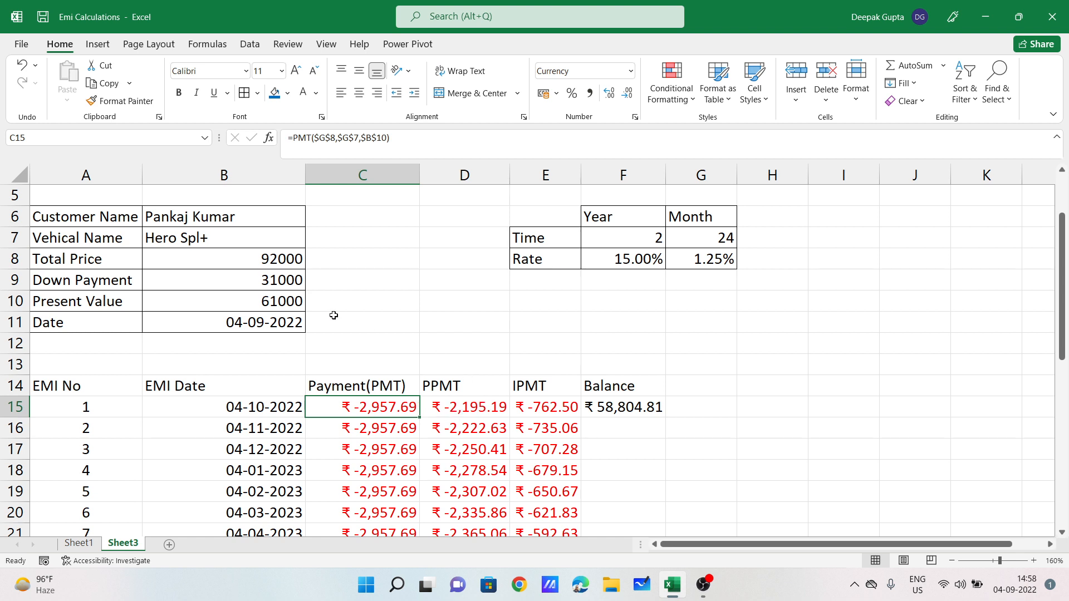
click(476, 413)
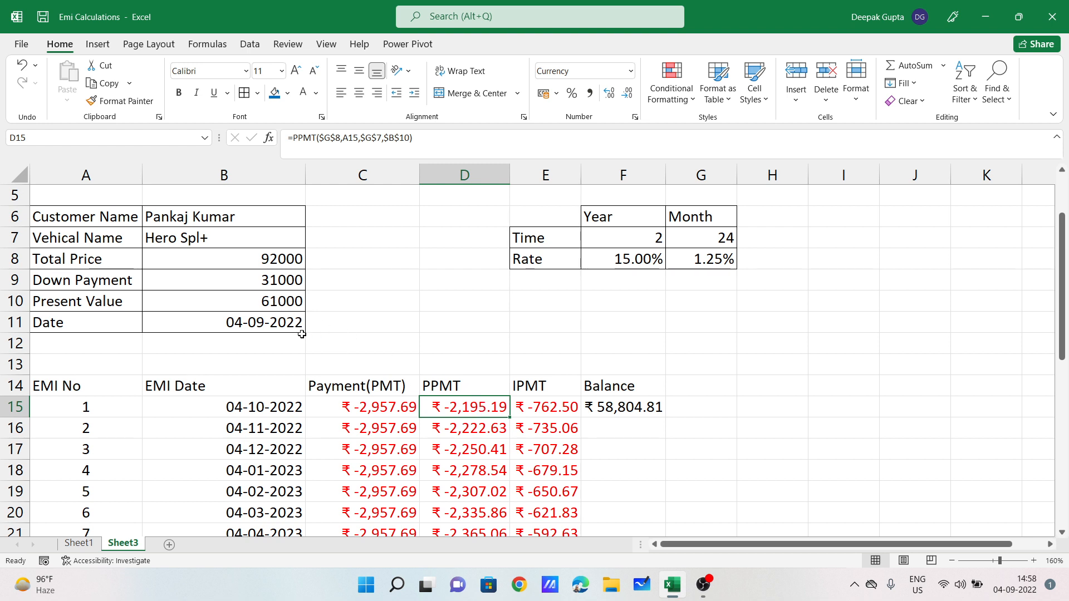
click(629, 407)
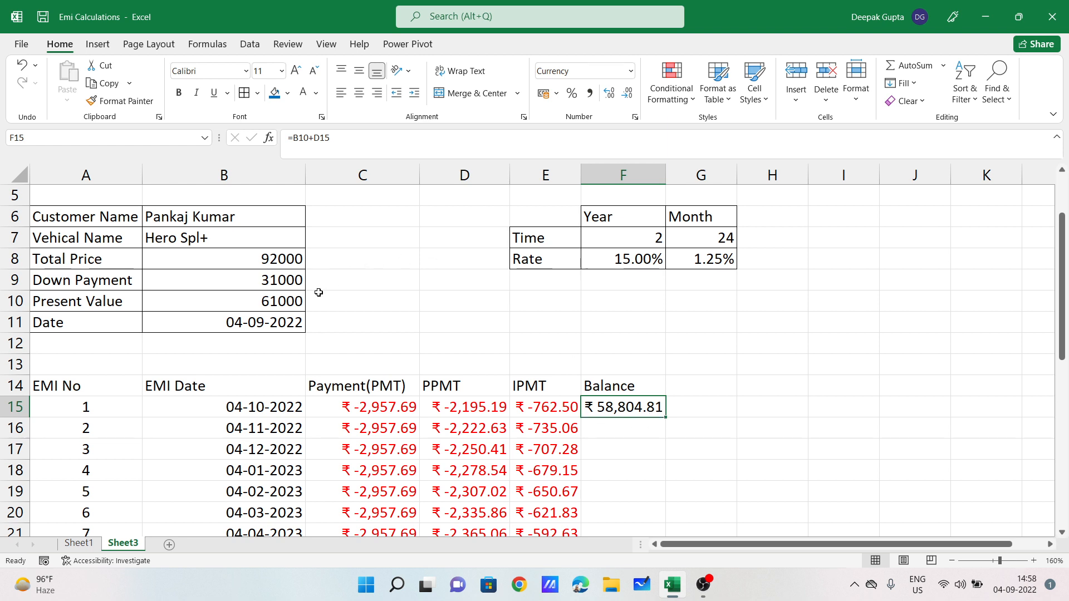
key(Down)
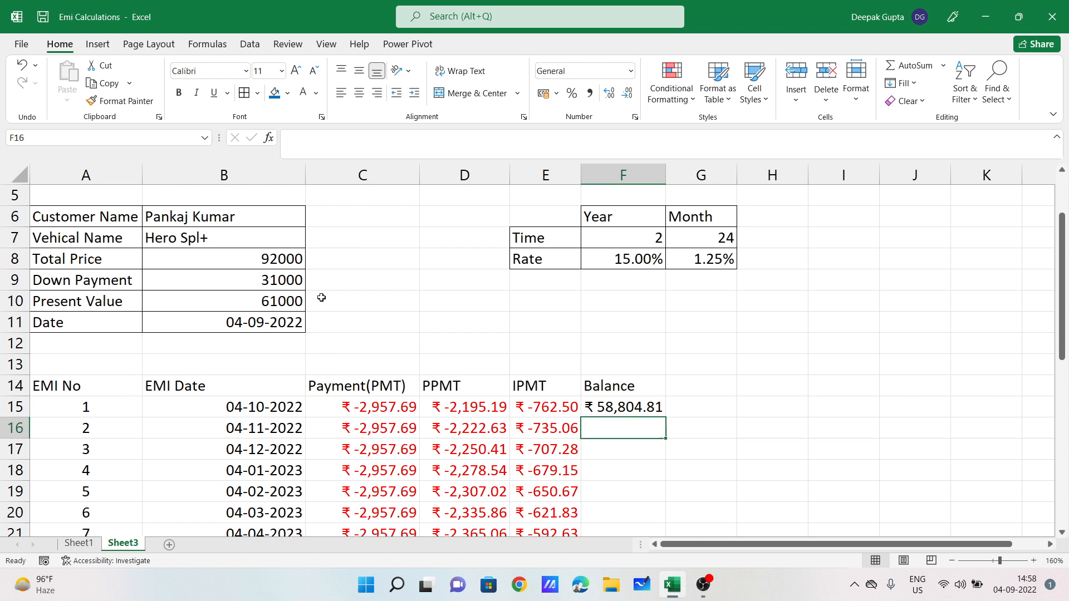
Step: Enter the second balance formula =F15+D16 in F16
text(=)
click(642, 407)
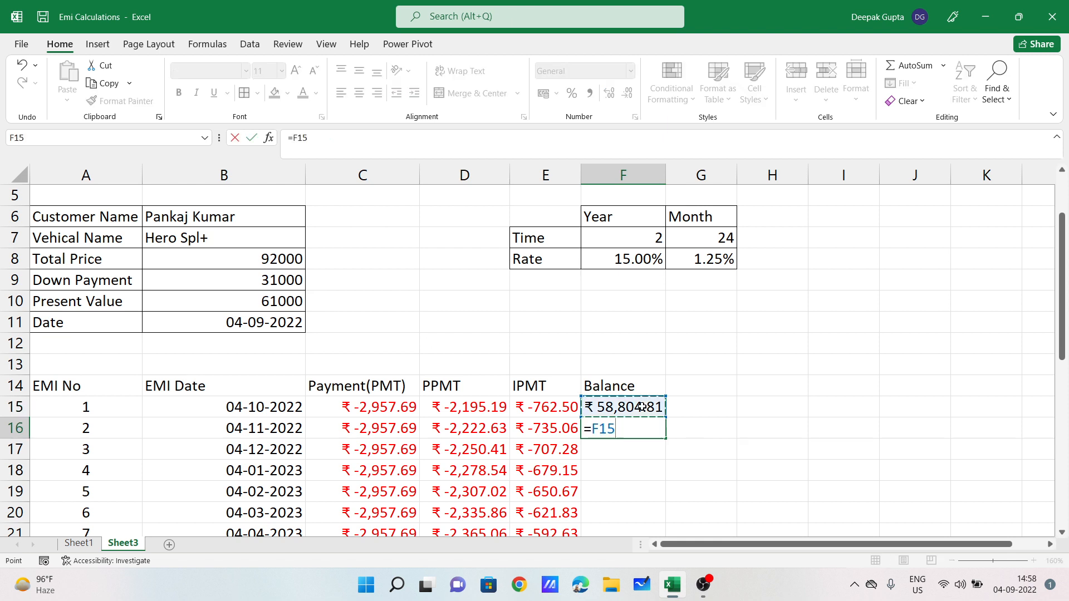
text(-)
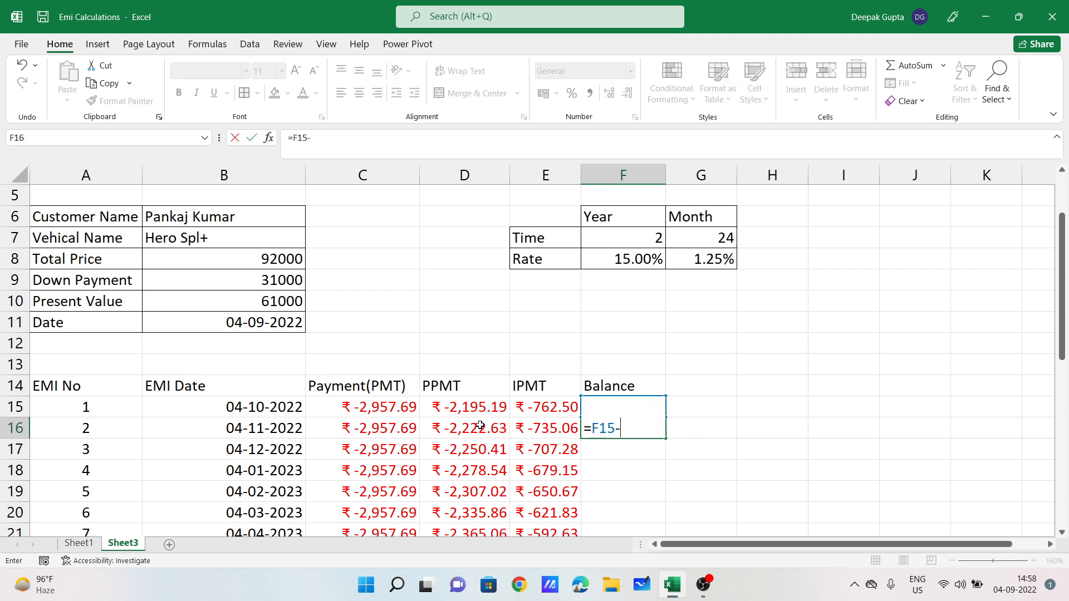
key(BackSpace)
text(+)
click(471, 428)
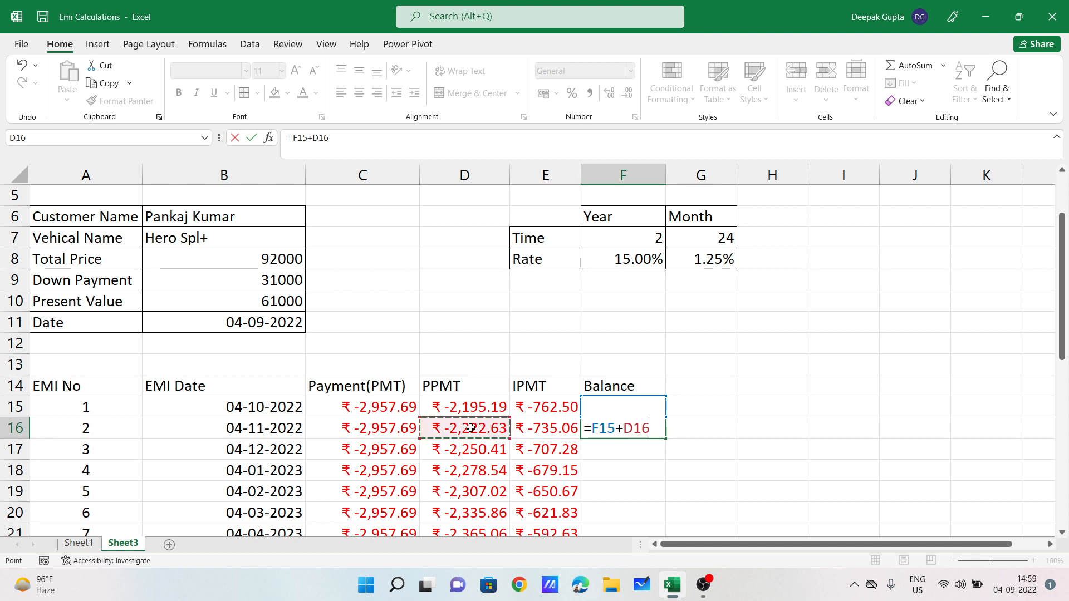
key(Return)
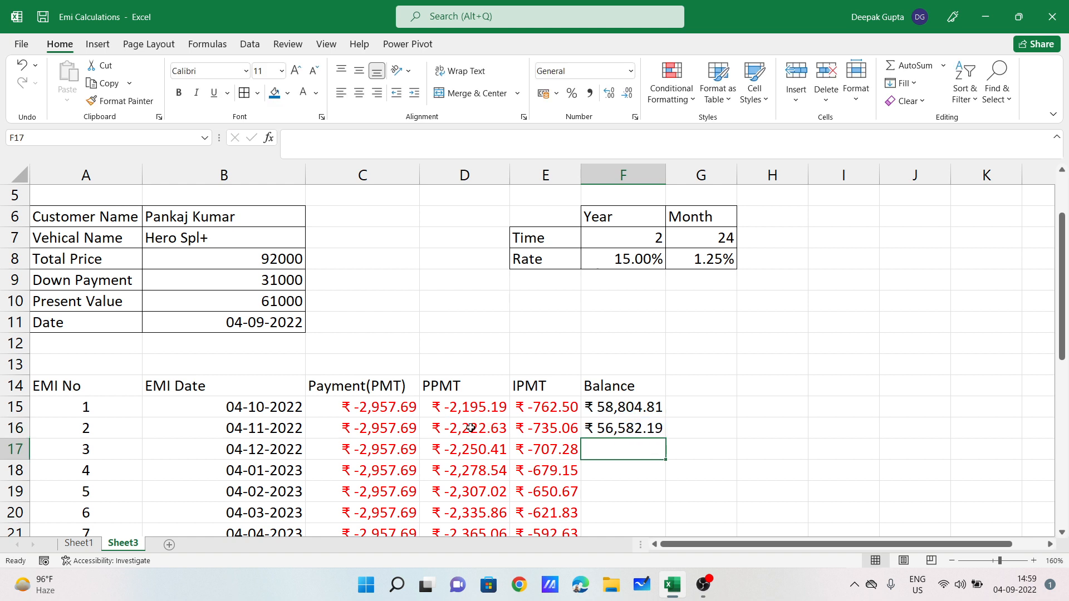
Step: Fill F16's balance formula down to F38, ending at ₹ -0.00 for EMI 24
click(649, 430)
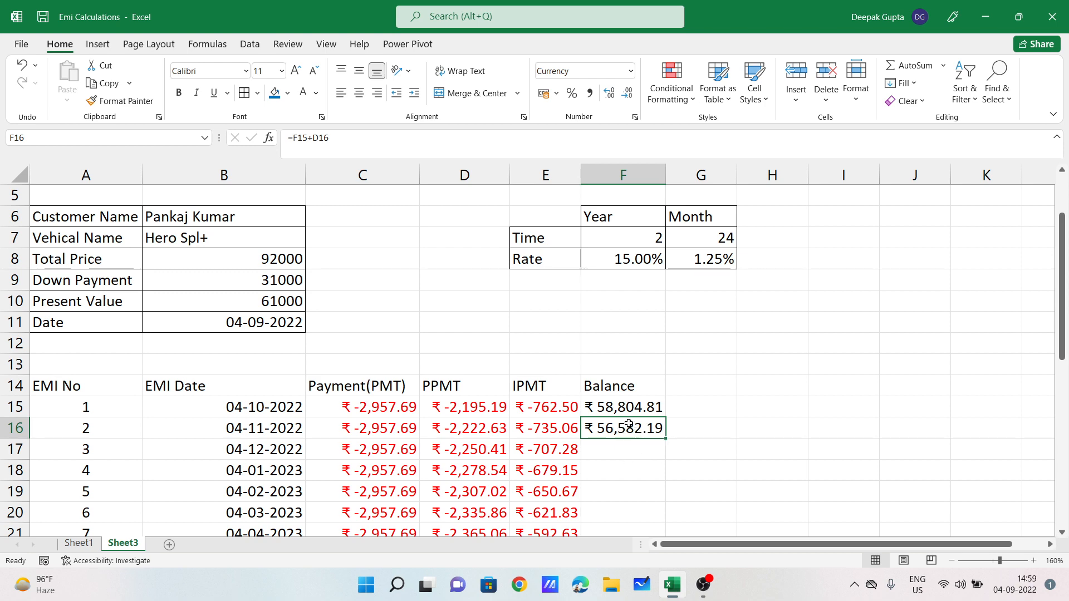
drag(666, 438, 632, 501)
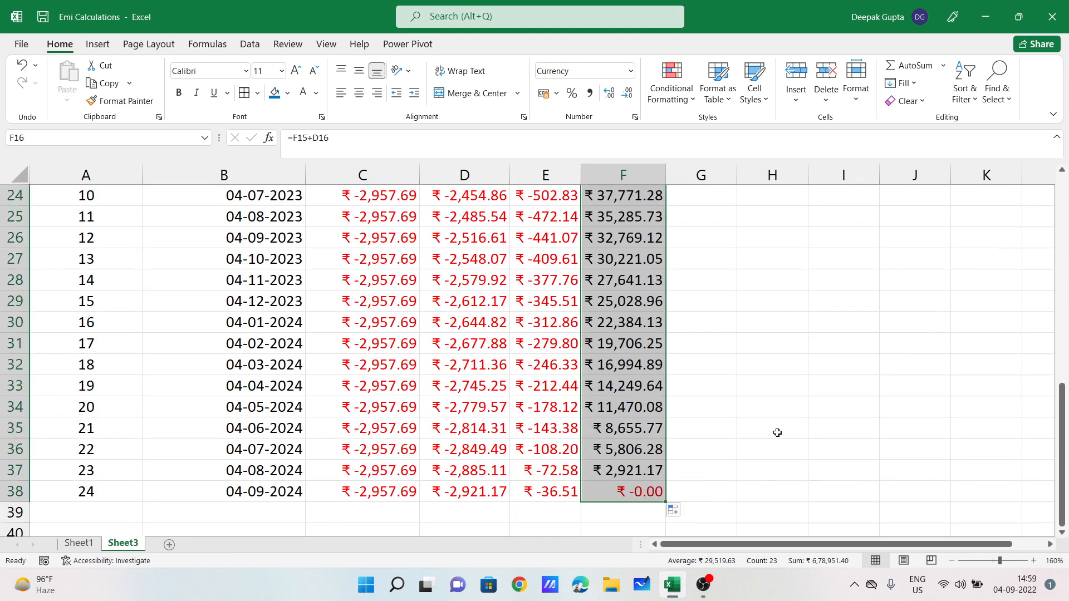
scroll(775, 432, up, 4)
click(724, 387)
scroll(560, 384, up, 3)
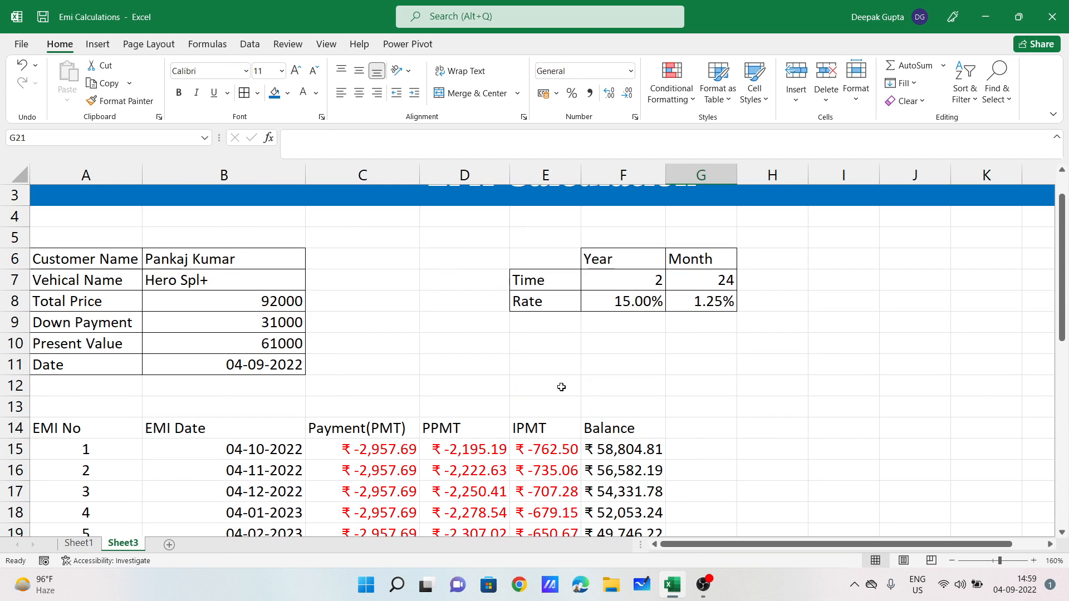
click(280, 342)
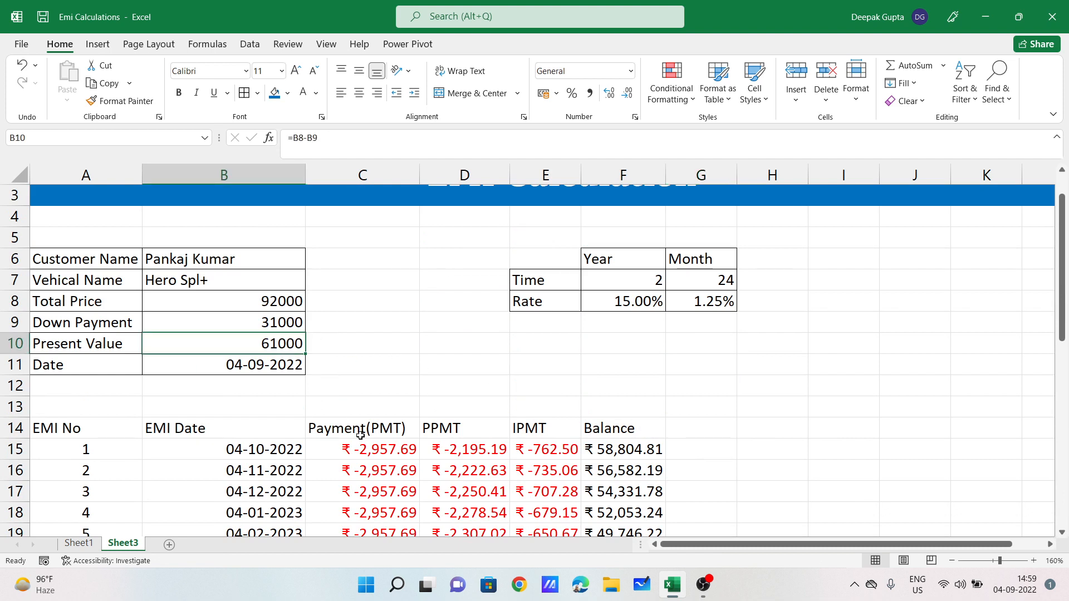
click(372, 454)
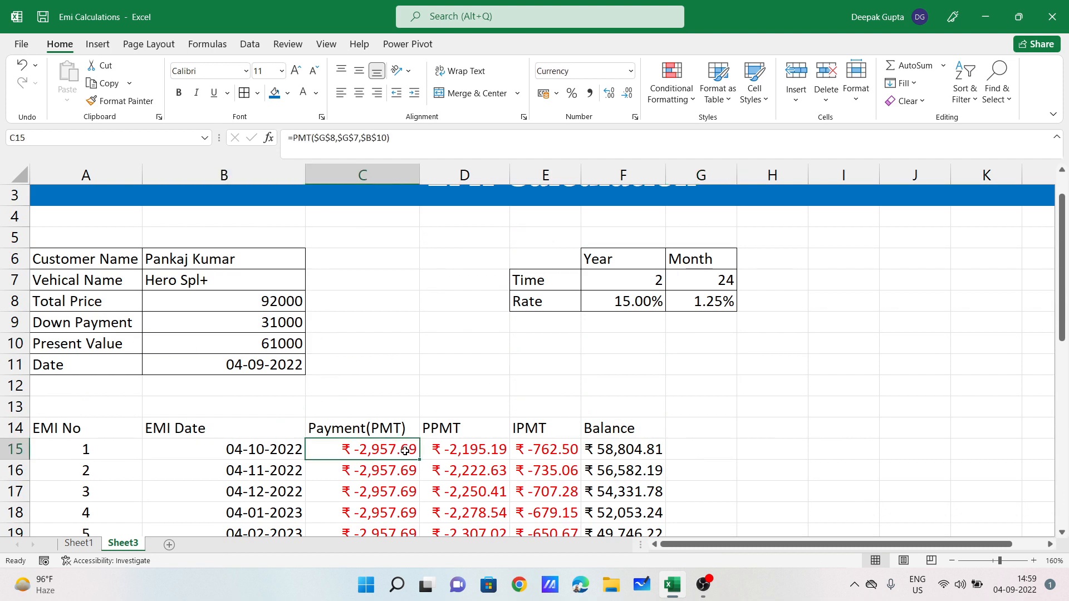
click(459, 452)
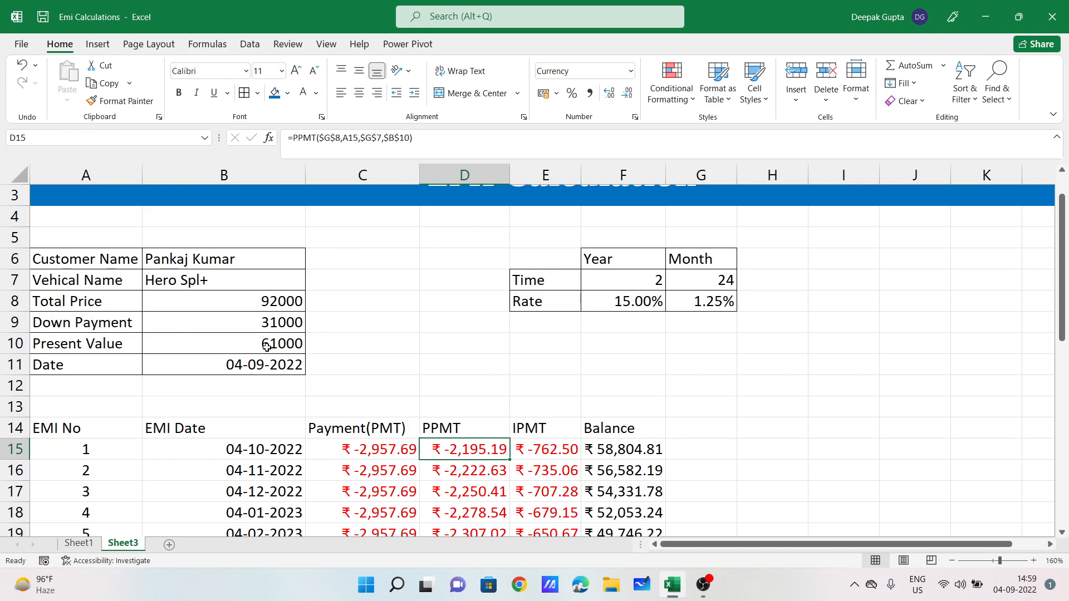
click(548, 452)
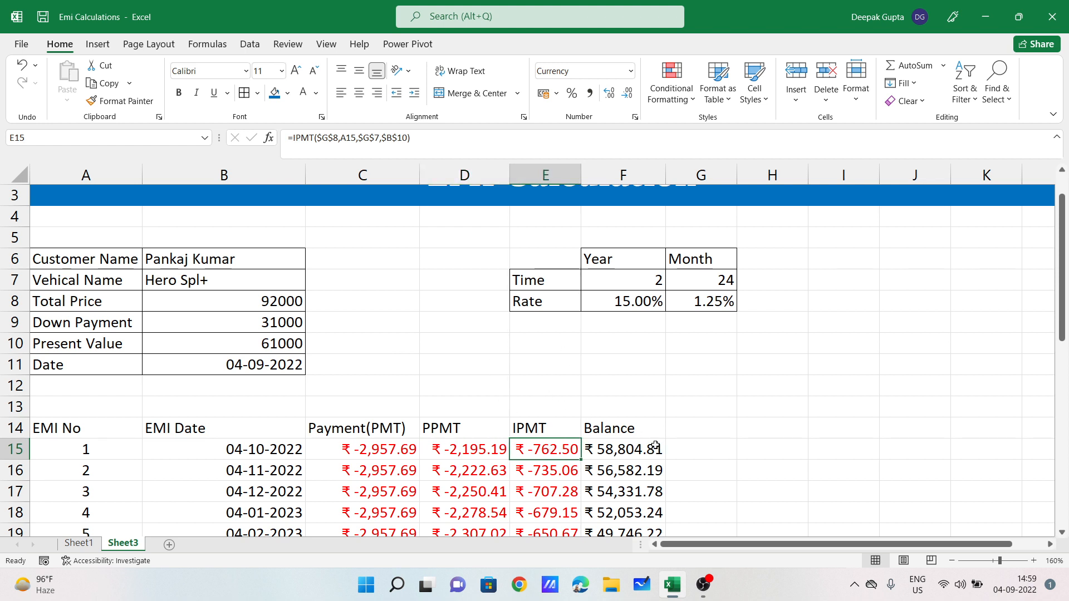
click(608, 452)
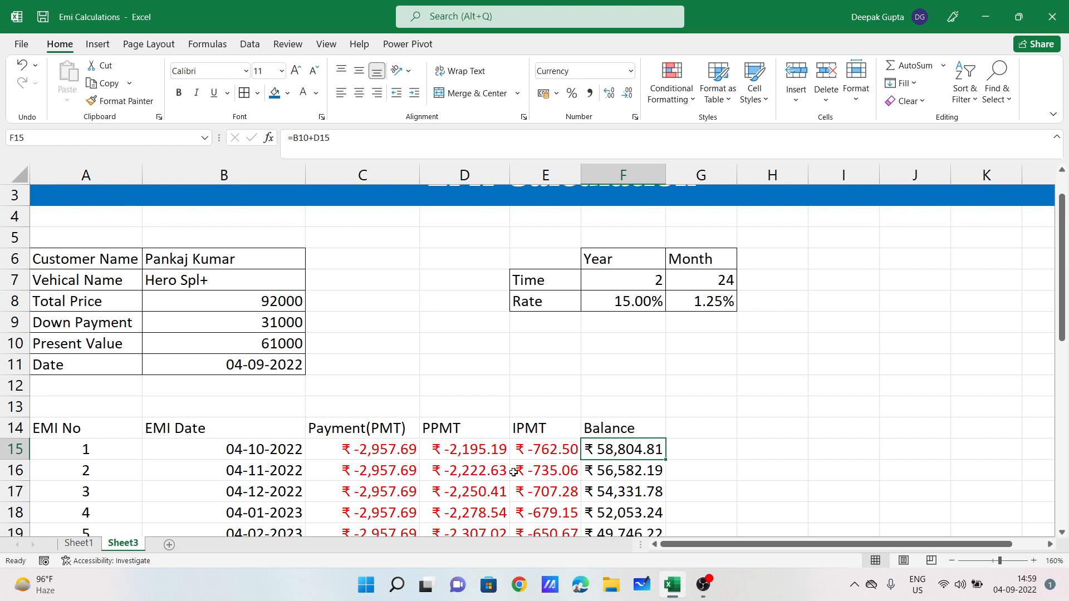
click(375, 472)
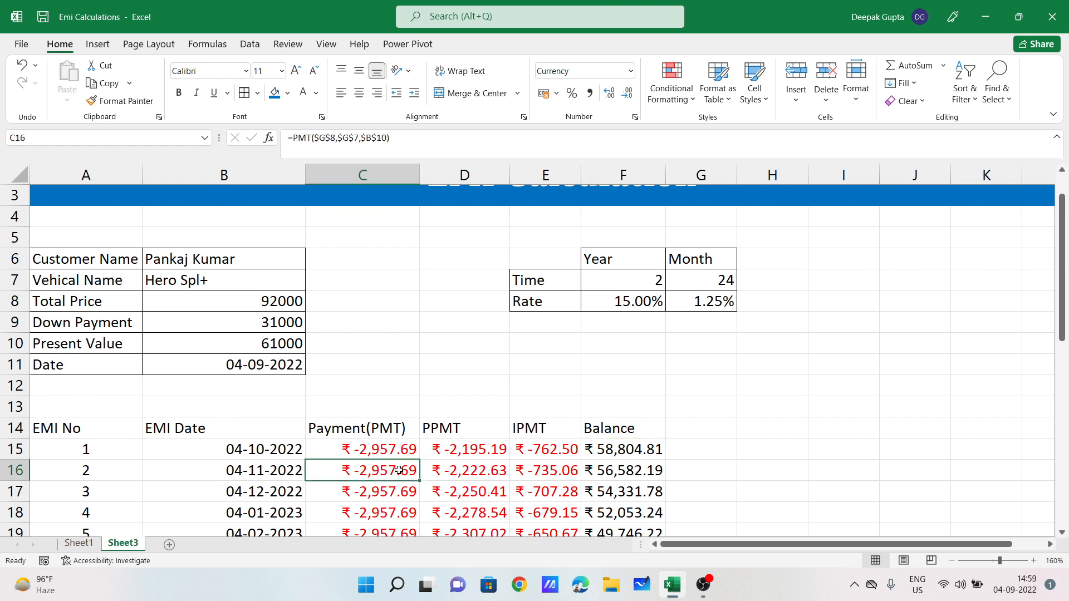
click(462, 470)
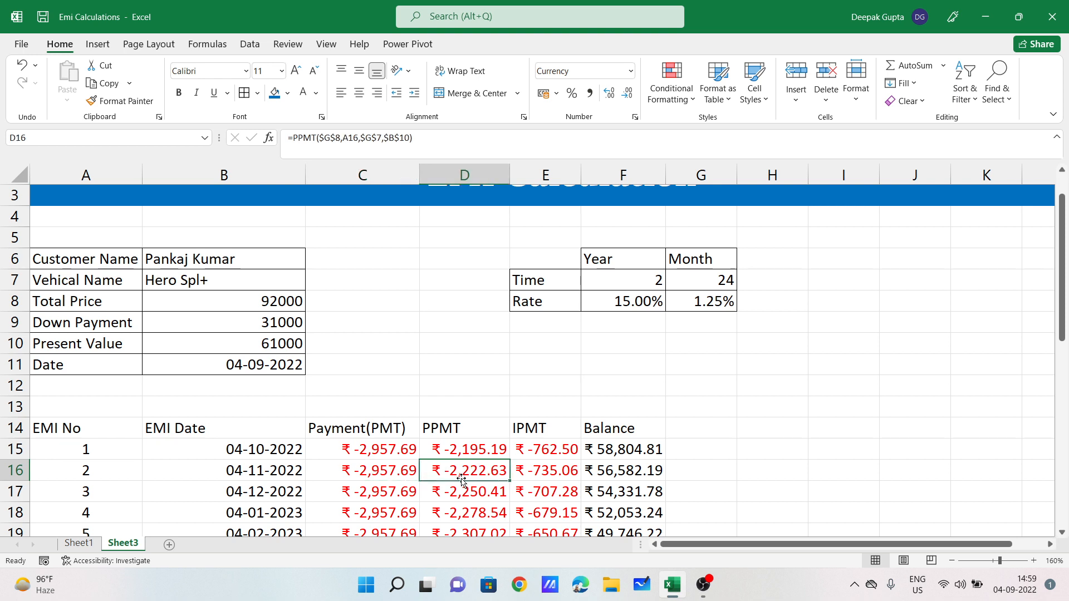
click(549, 474)
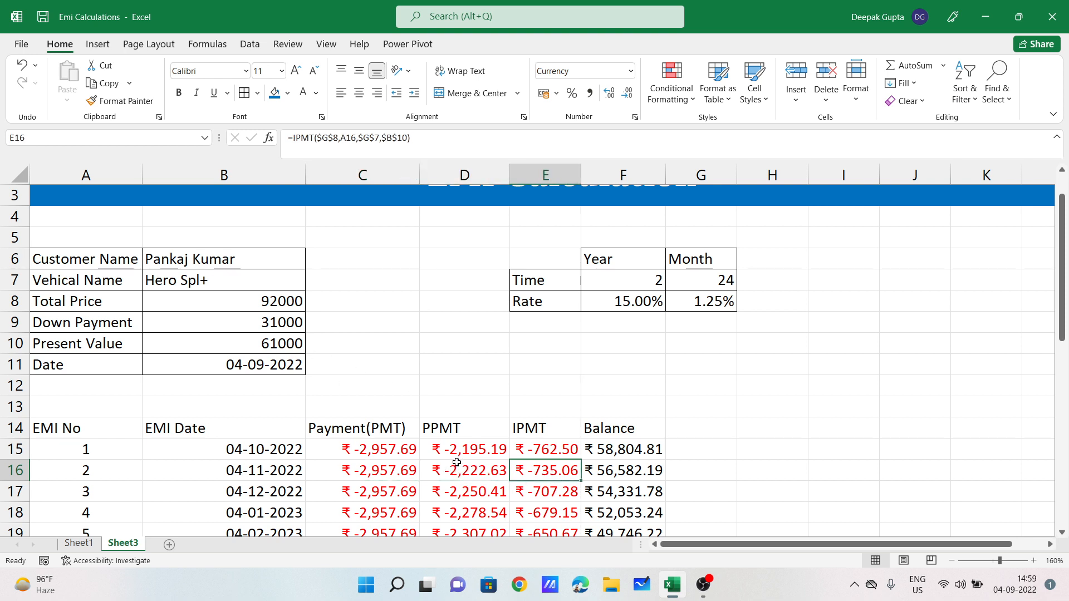
scroll(456, 463, down, 1)
drag(462, 386, 465, 513)
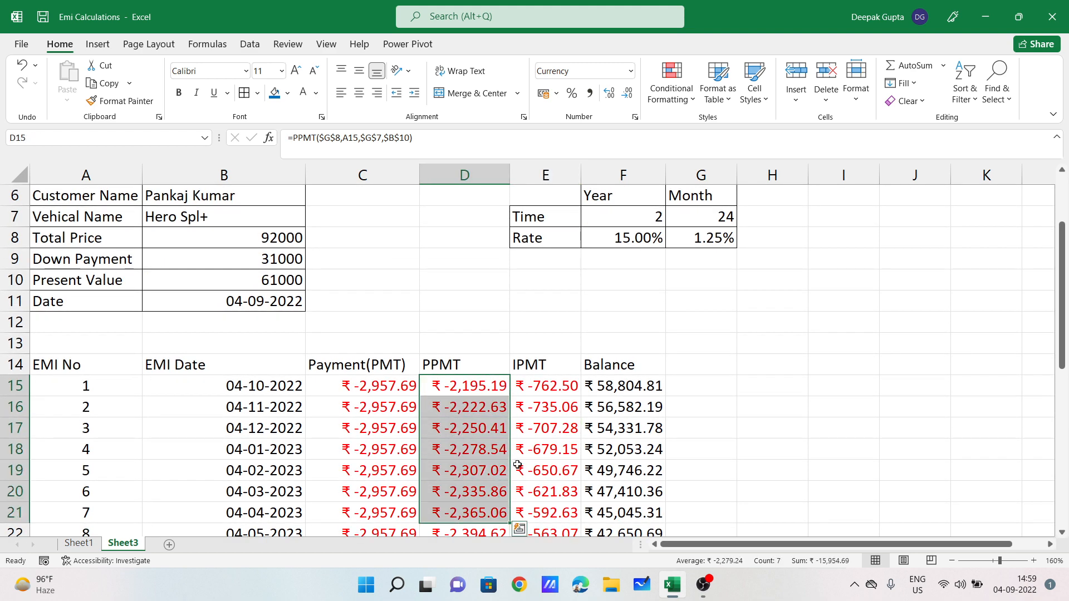
drag(531, 386, 543, 491)
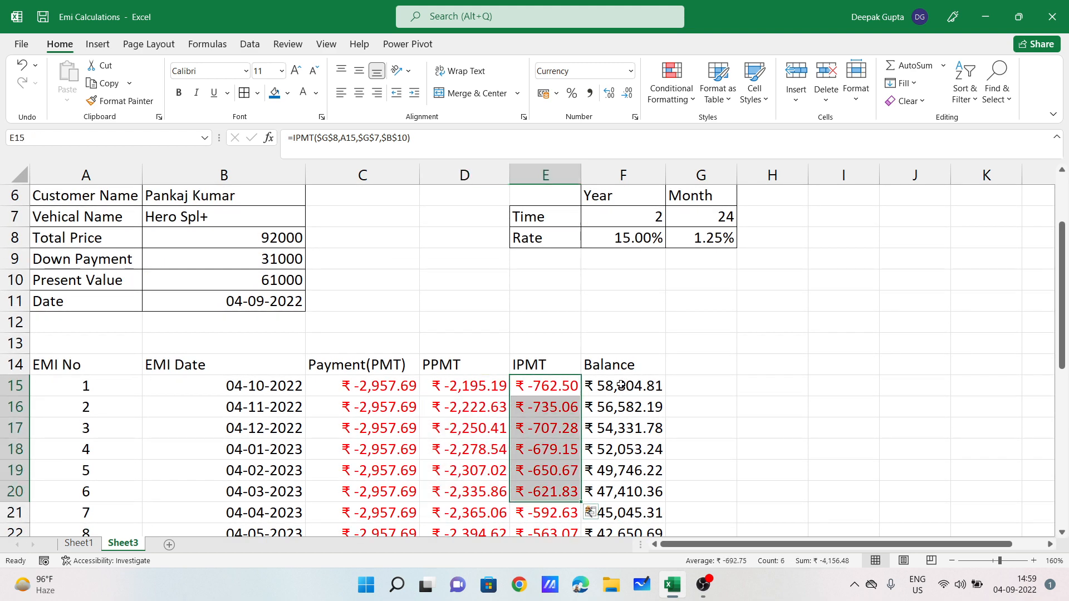
click(620, 386)
click(622, 407)
click(550, 408)
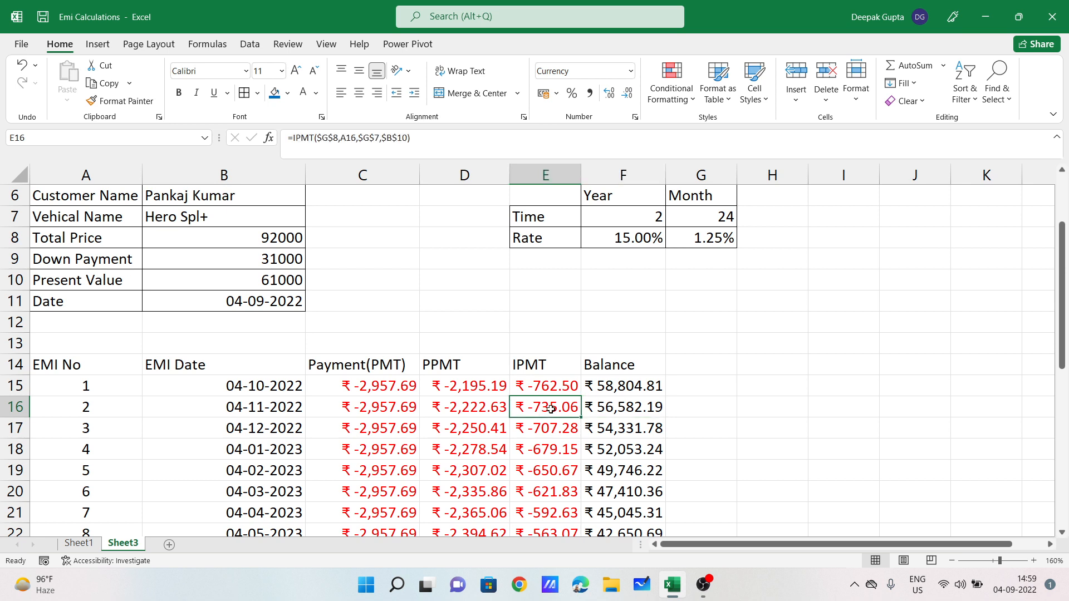
click(621, 390)
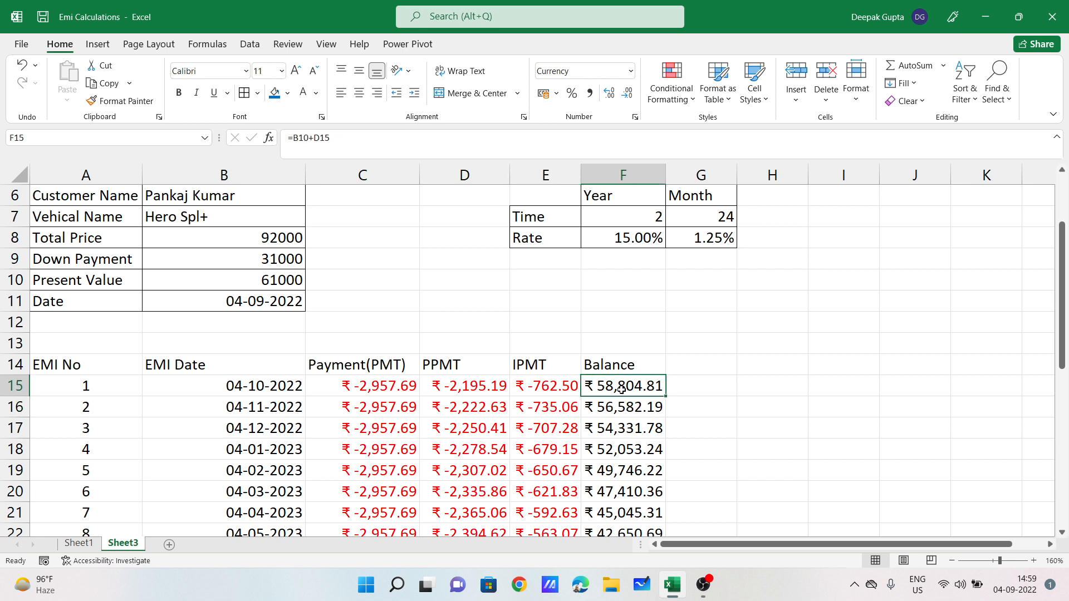
click(545, 408)
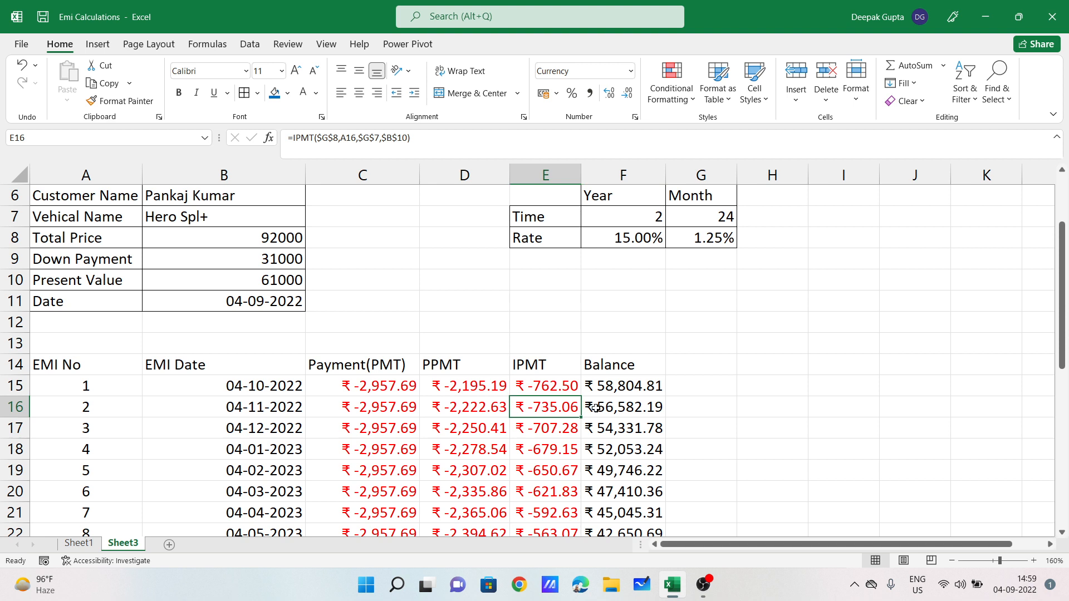
click(635, 405)
click(546, 429)
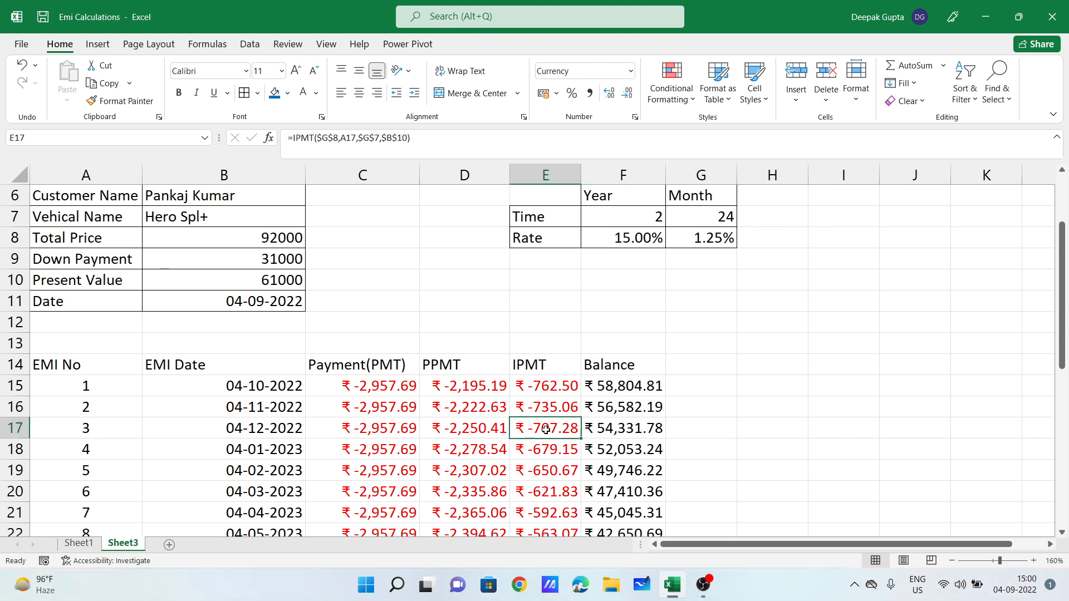
click(626, 426)
click(626, 450)
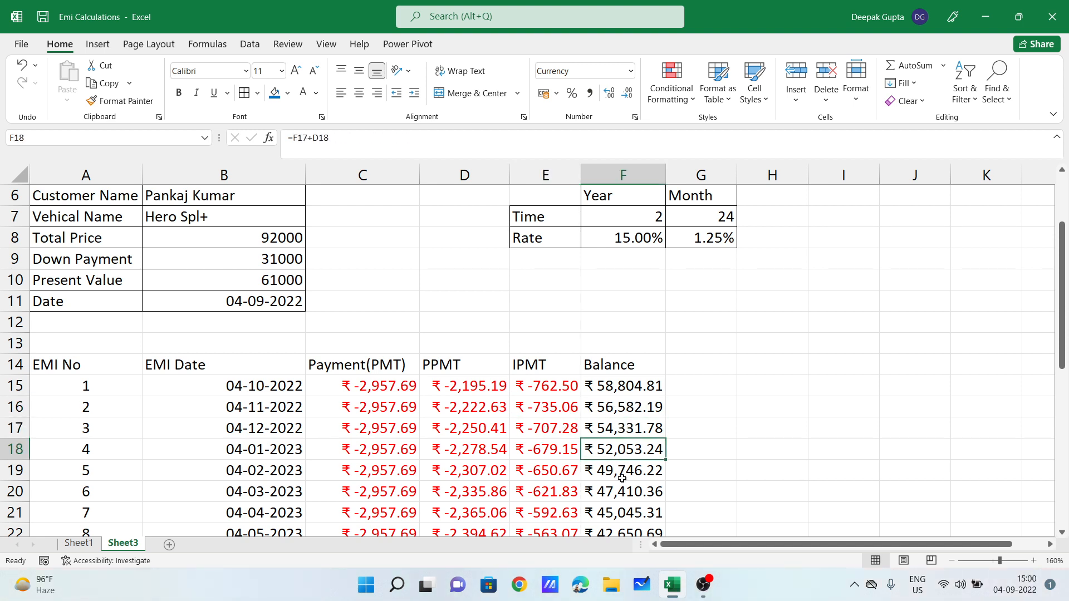
click(623, 471)
click(623, 492)
scroll(603, 428, down, 3)
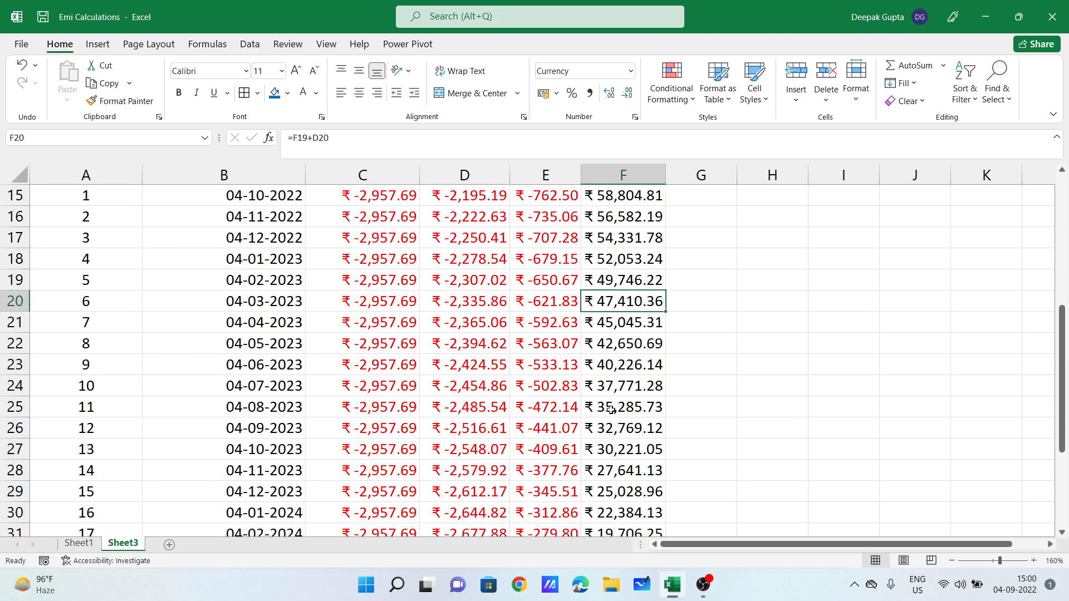
scroll(649, 451, down, 4)
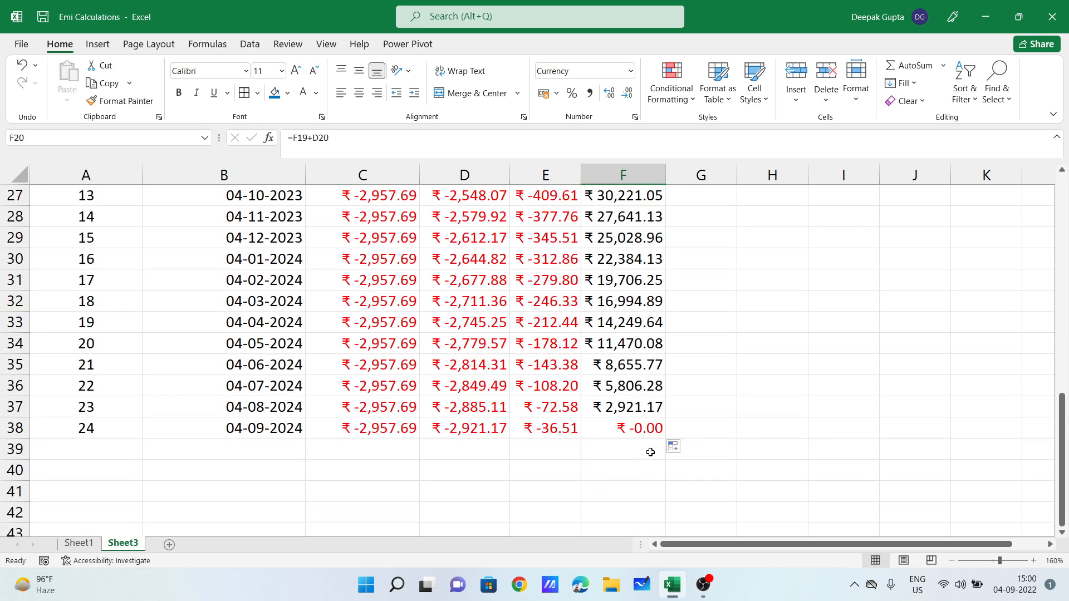
scroll(649, 451, up, 6)
Step: Type the heading 'PV' in H14
scroll(592, 447, up, 2)
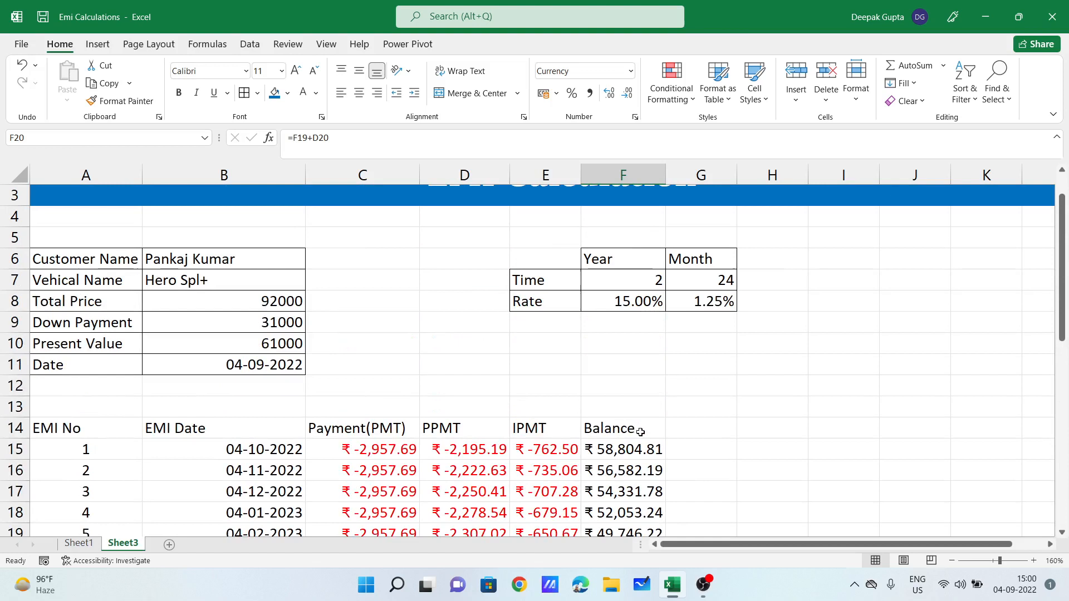
click(744, 414)
click(742, 424)
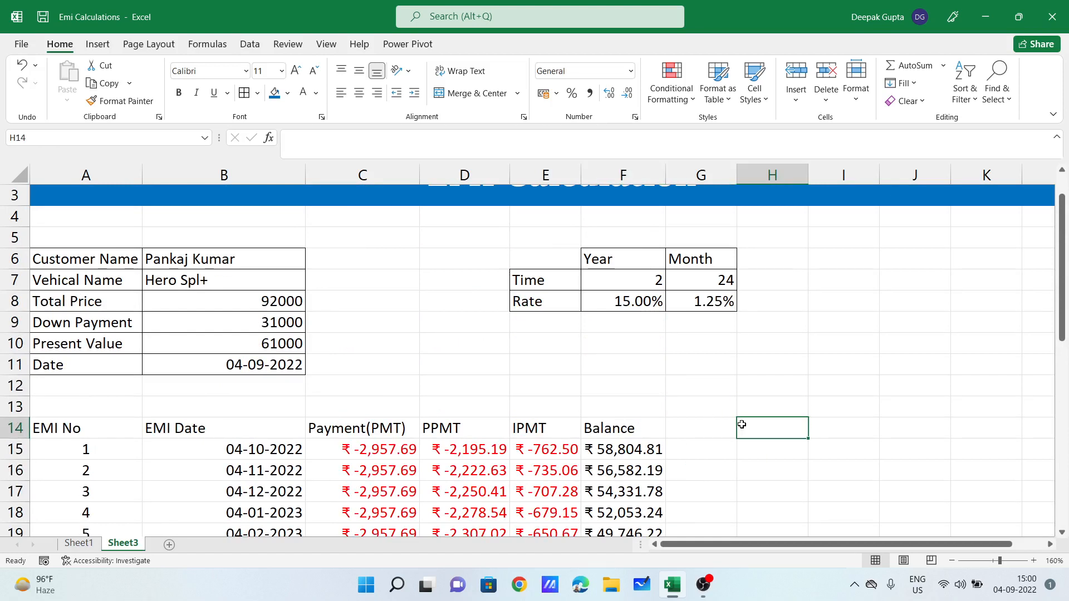
text(PV)
key(Return)
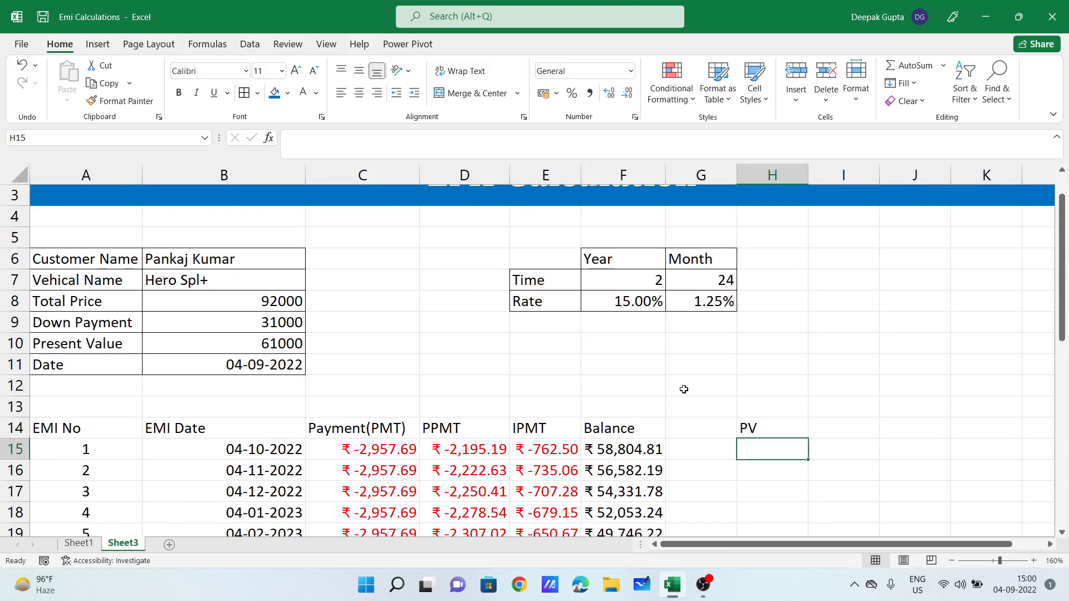
Step: Review the PMT formula in C15, the loan years and the 15% yearly rate
click(358, 452)
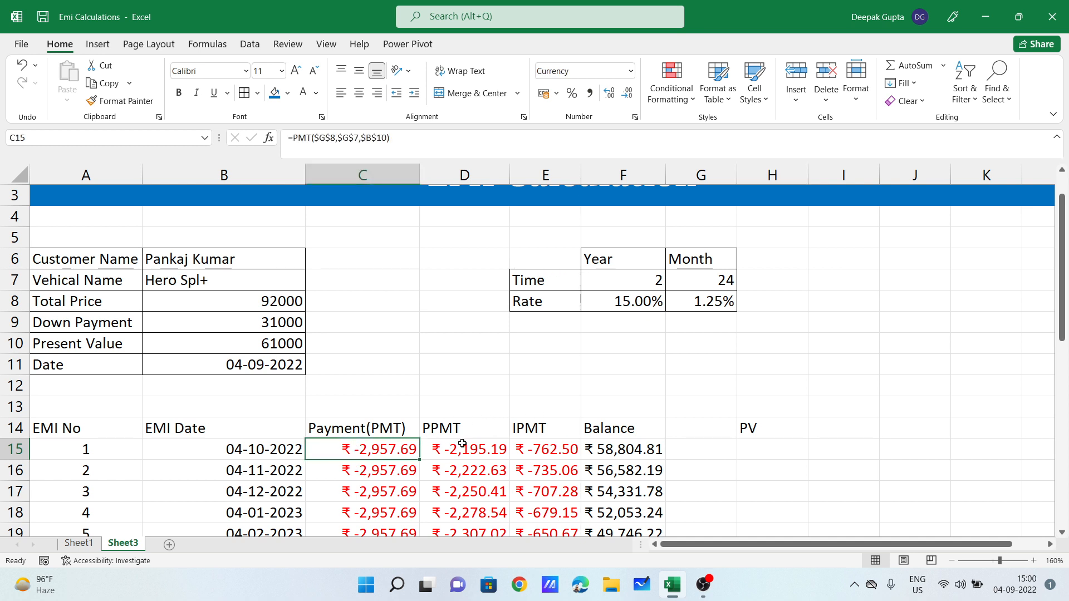
click(531, 451)
click(374, 454)
click(658, 283)
click(652, 295)
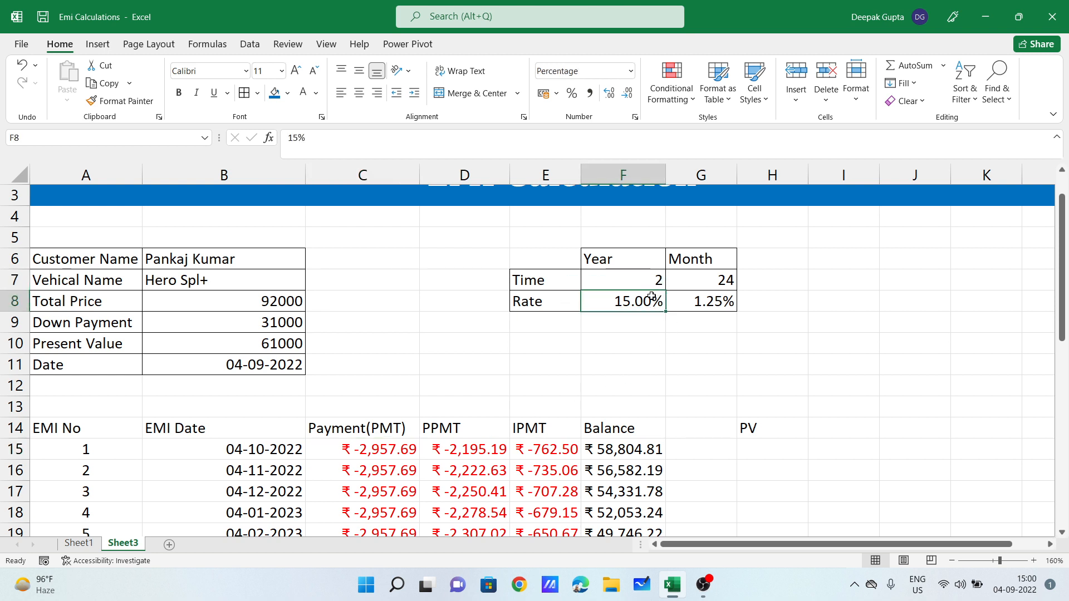
click(651, 282)
click(775, 455)
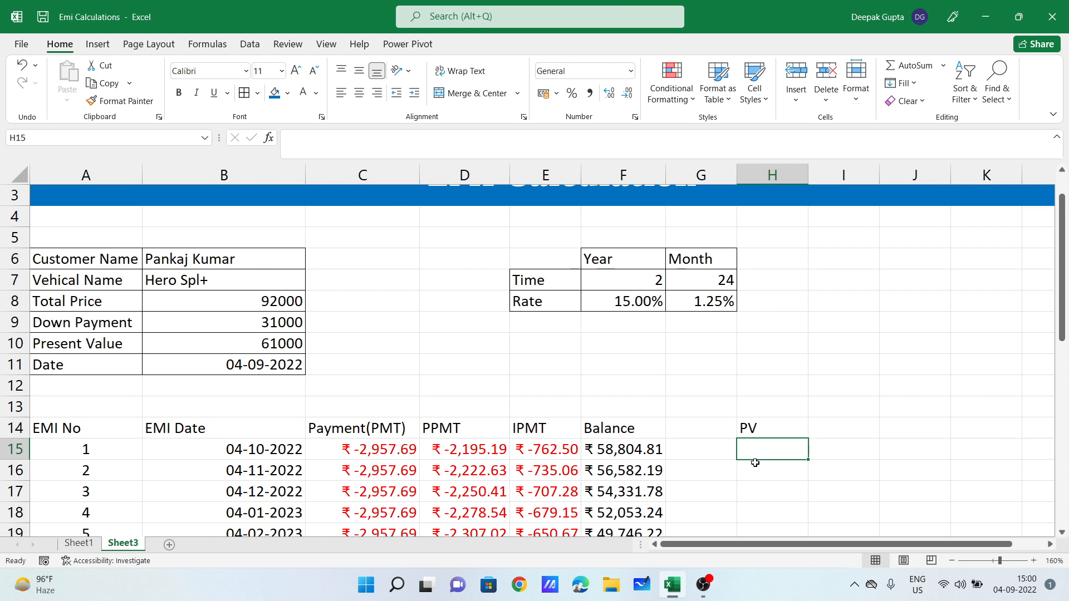
Step: Enter =PV(G8,G7,C15) in H15, returning ₹ 61,000.00
text(=p)
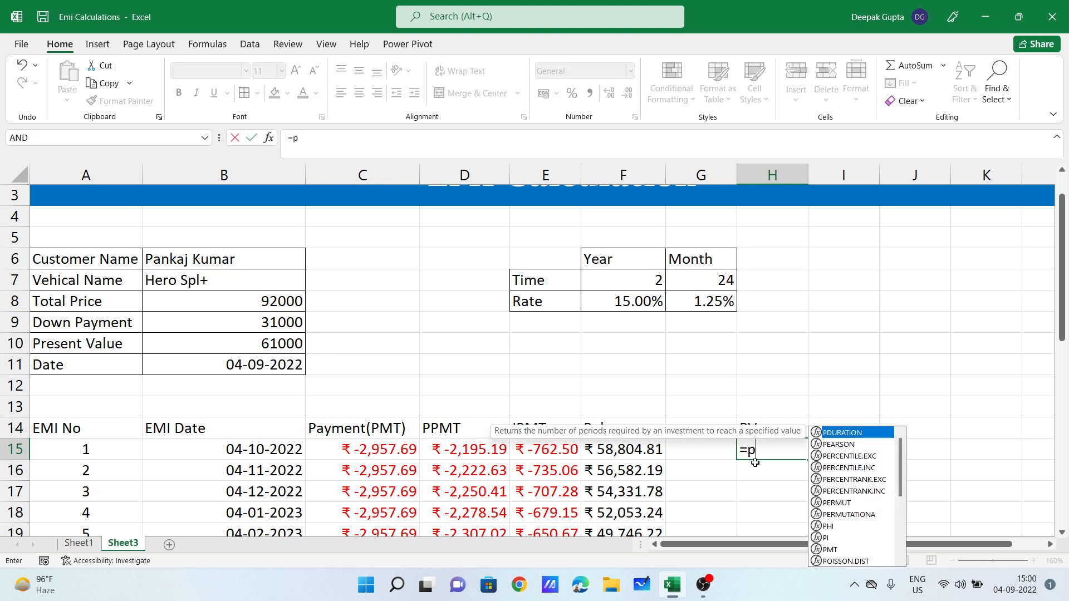
text(v)
key(Tab)
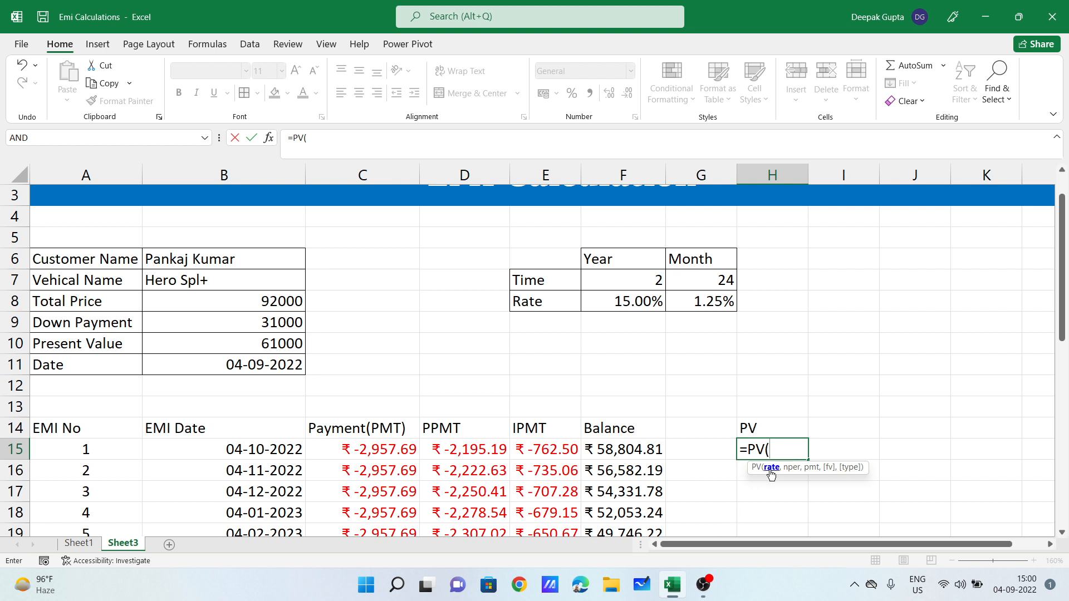
click(701, 303)
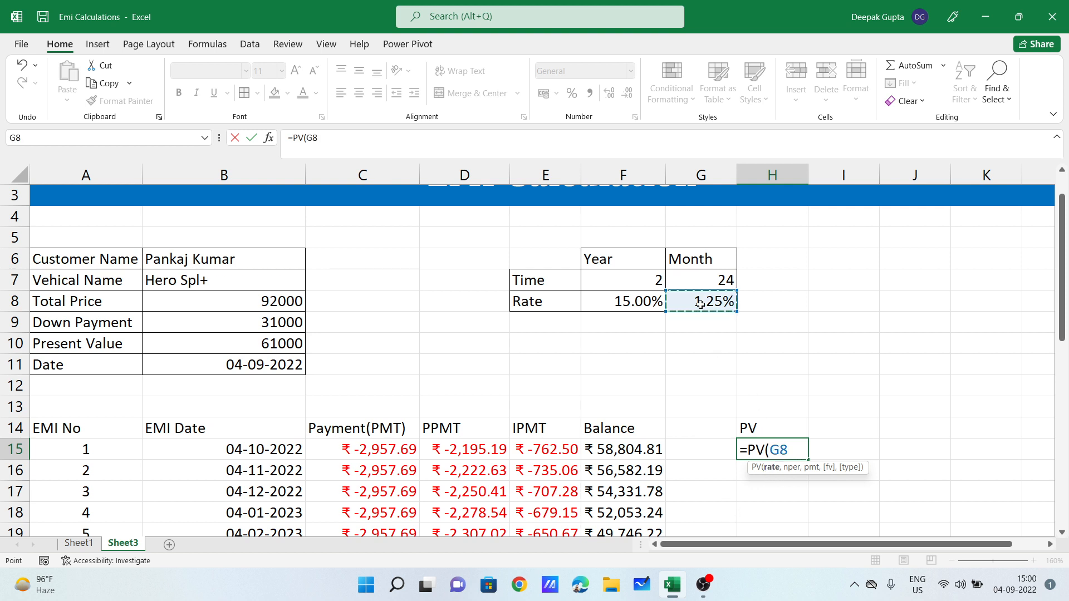
text(,)
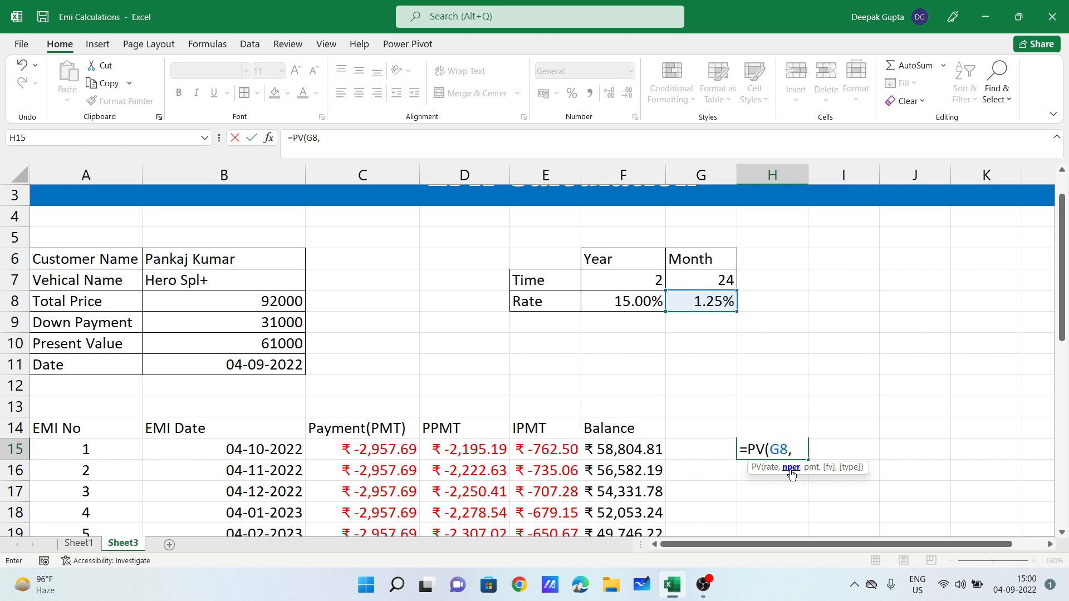
click(700, 280)
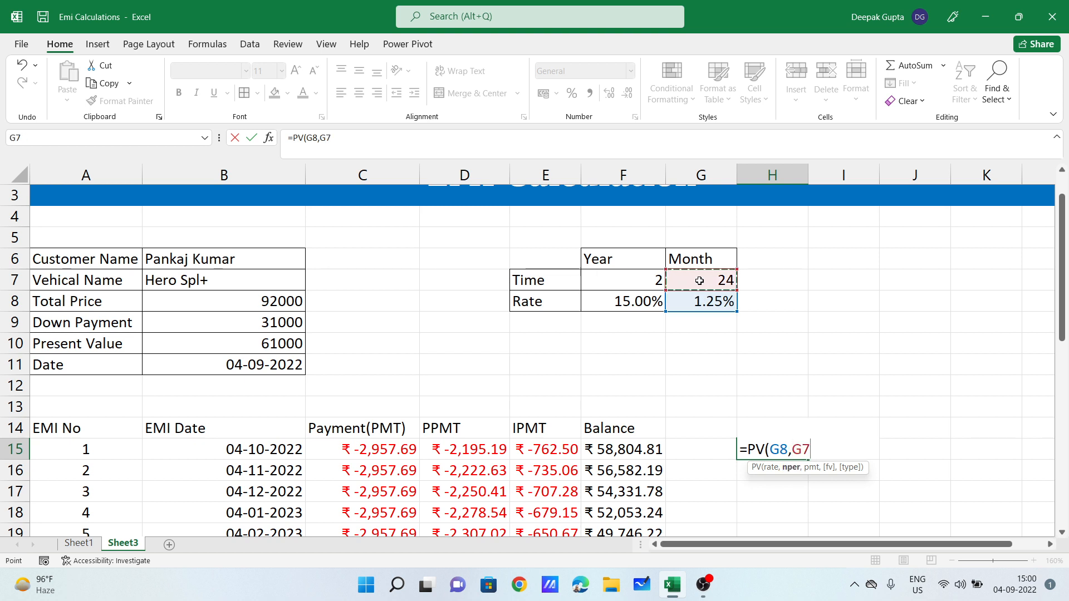
text(,)
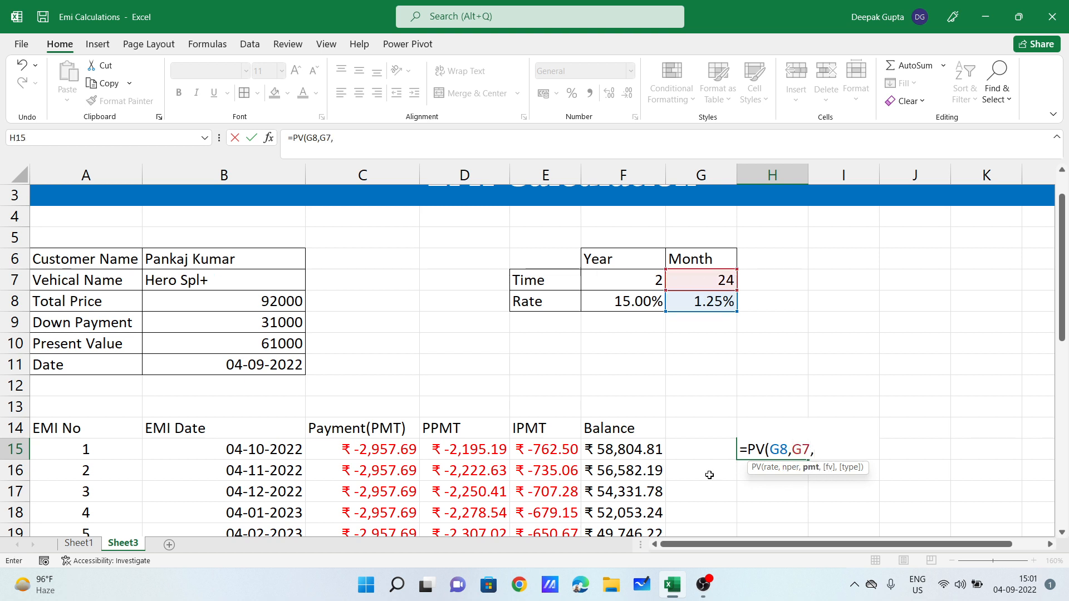
click(387, 454)
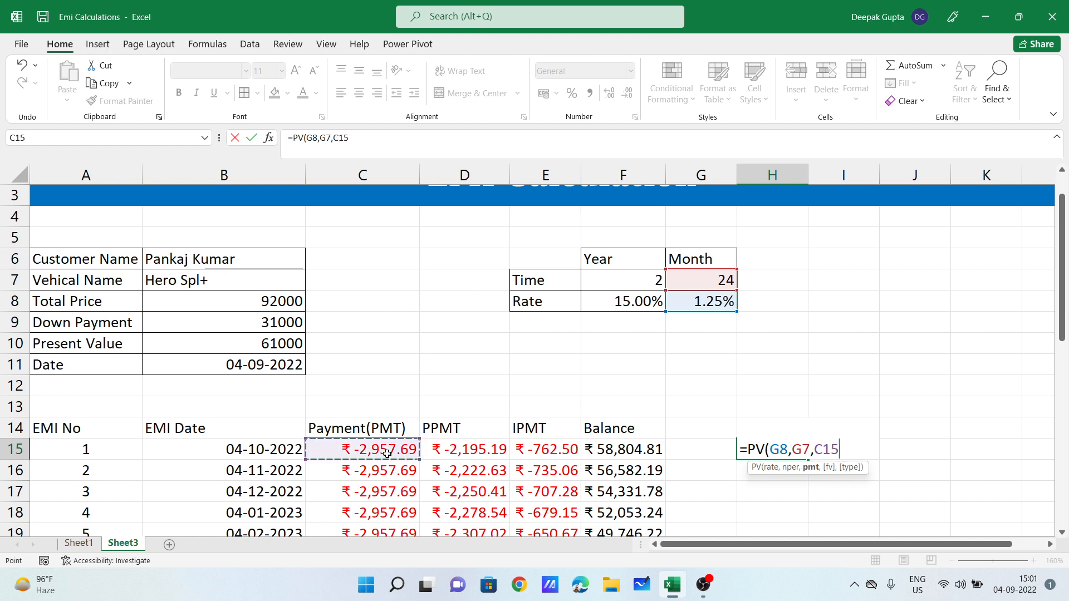
key(Return)
Step: Compare the PV result with B10's 61000 and review the C15, G7 and G8 formulas
click(231, 340)
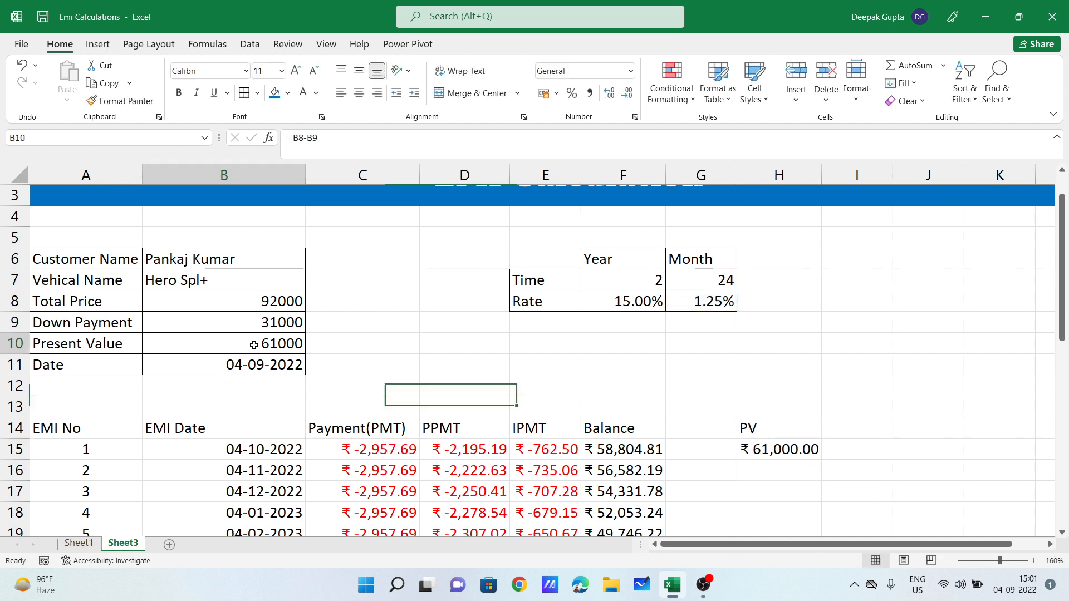
click(777, 448)
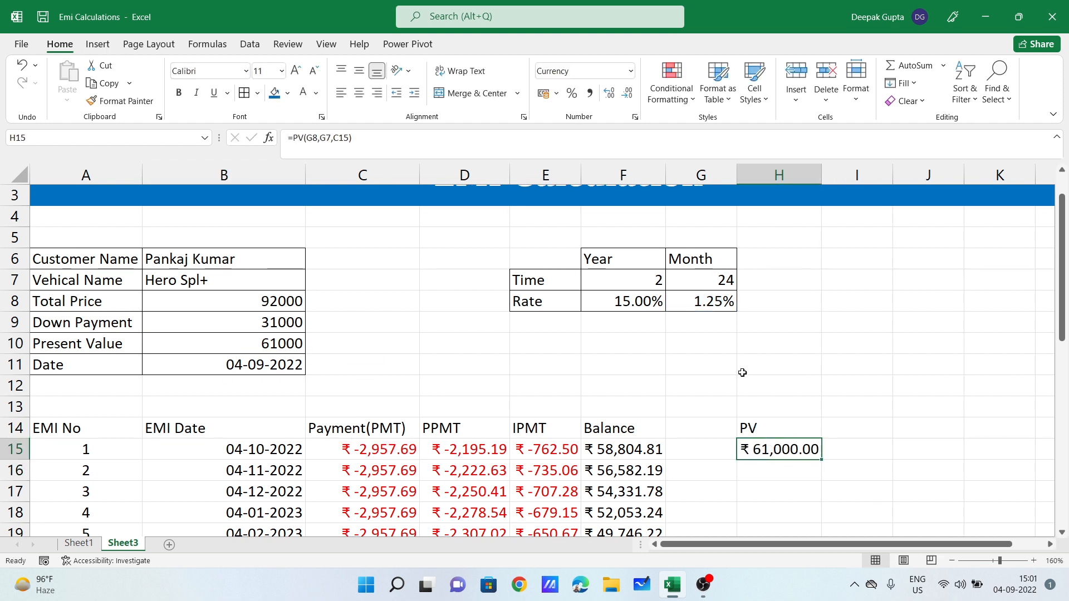
click(392, 449)
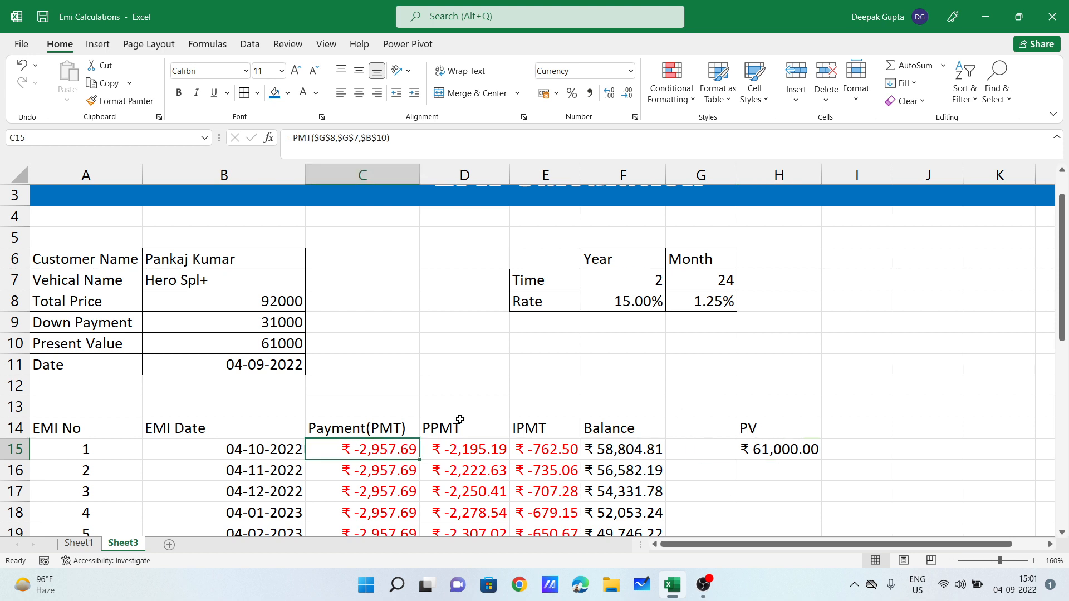
click(727, 283)
click(710, 302)
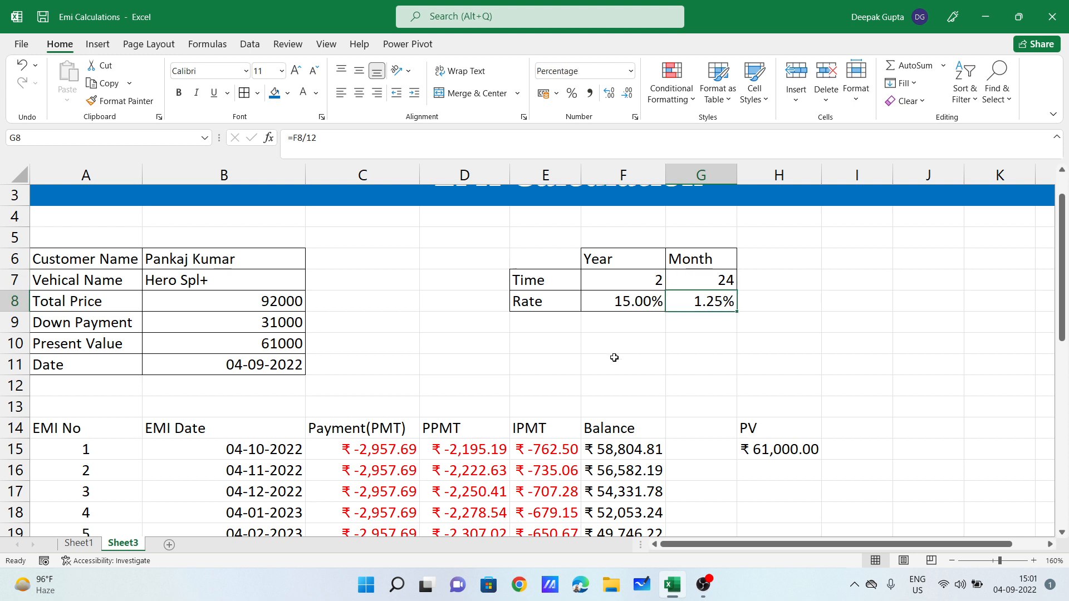
click(771, 427)
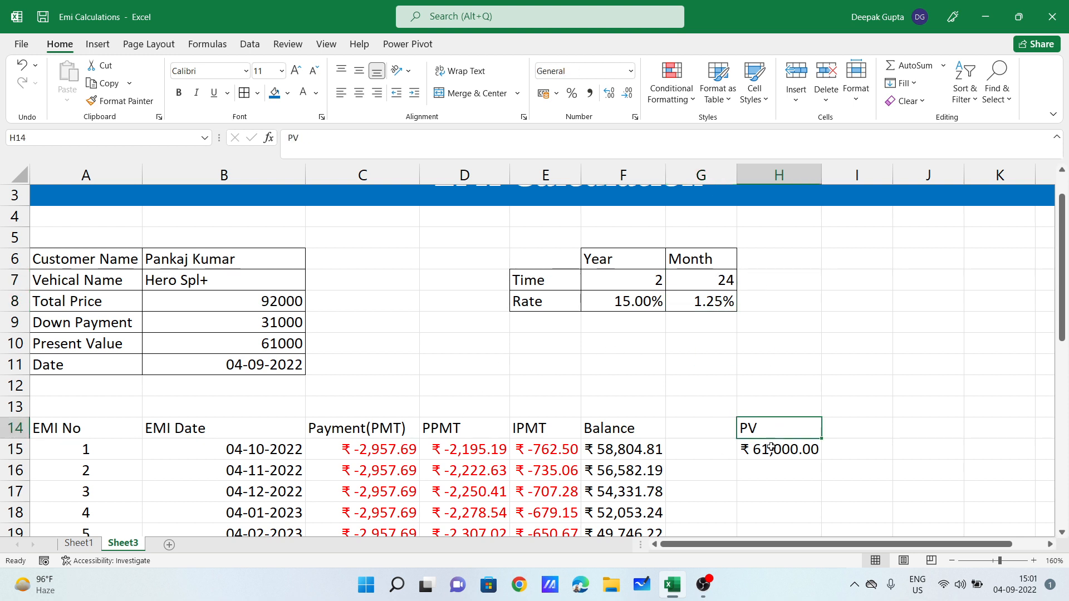
key(Right)
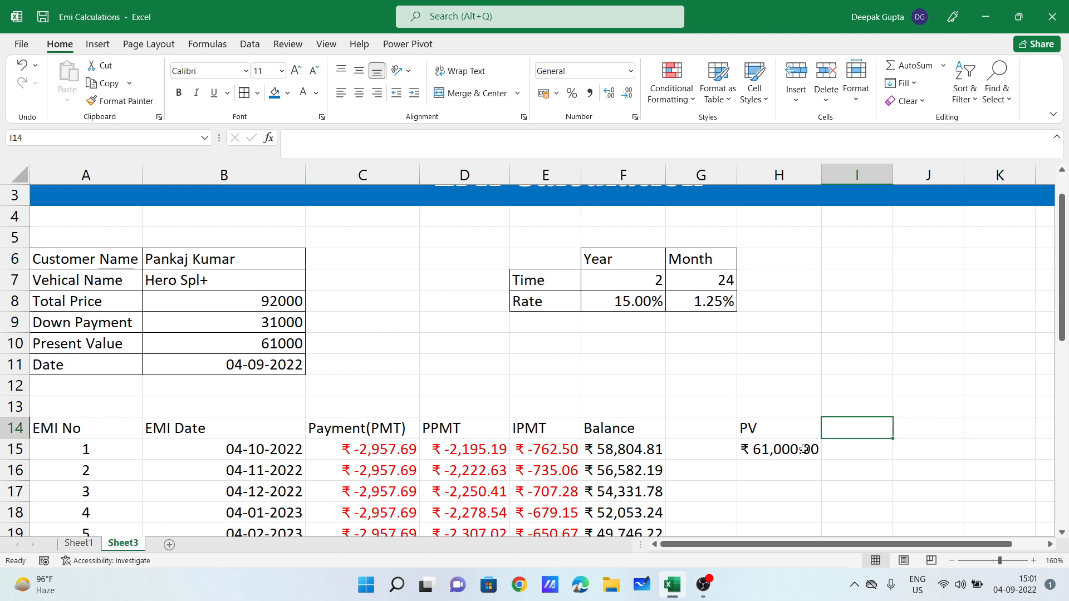
Step: Head I14 'Rate' and check B10, G7, C15 and the yearly and monthly rates
text(Rate)
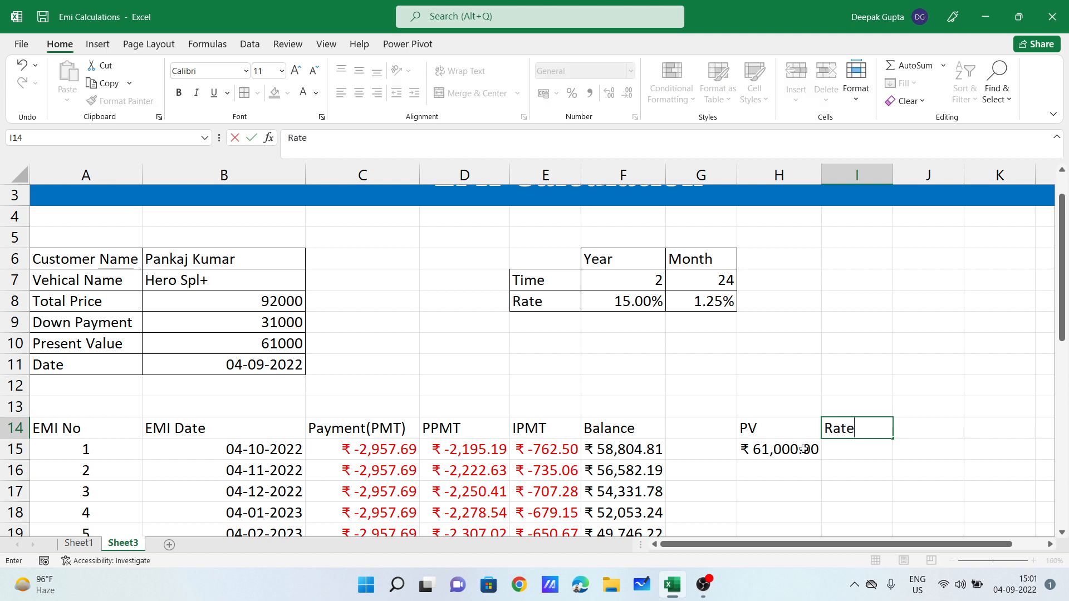
key(Return)
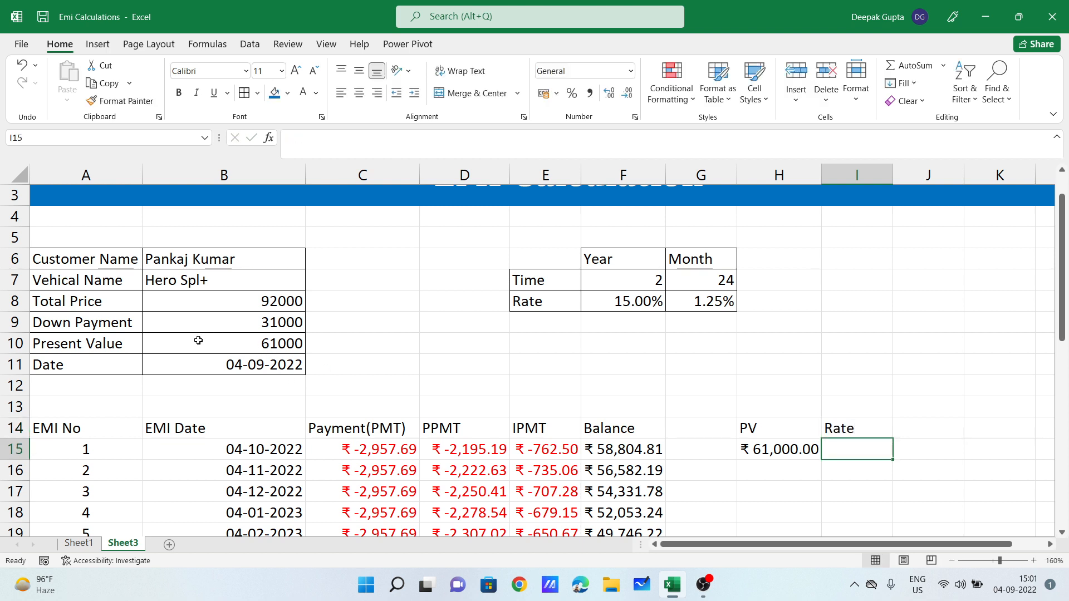
click(198, 340)
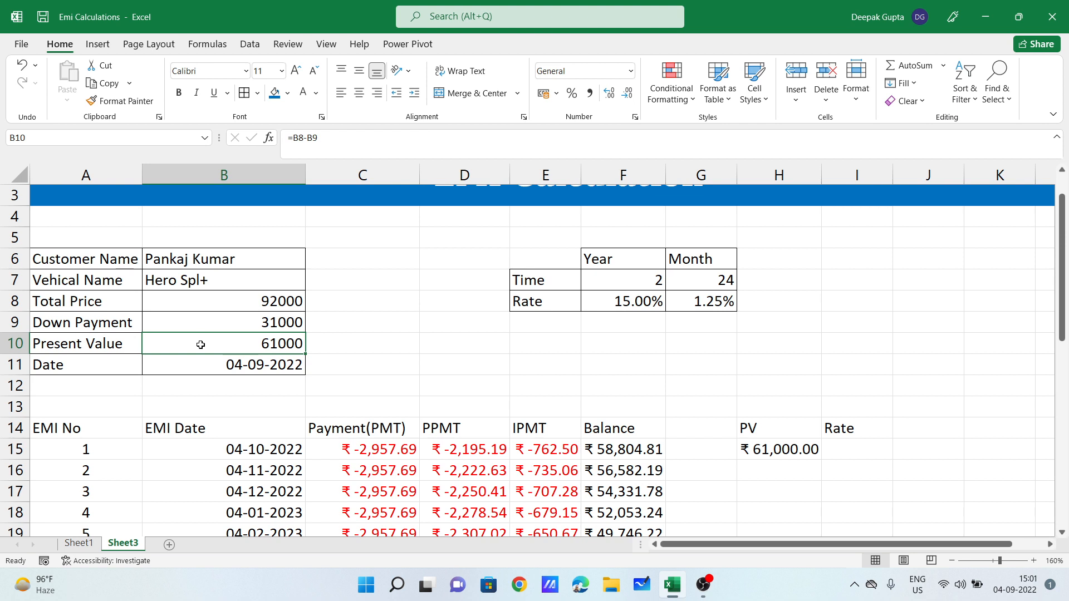
click(721, 280)
click(383, 447)
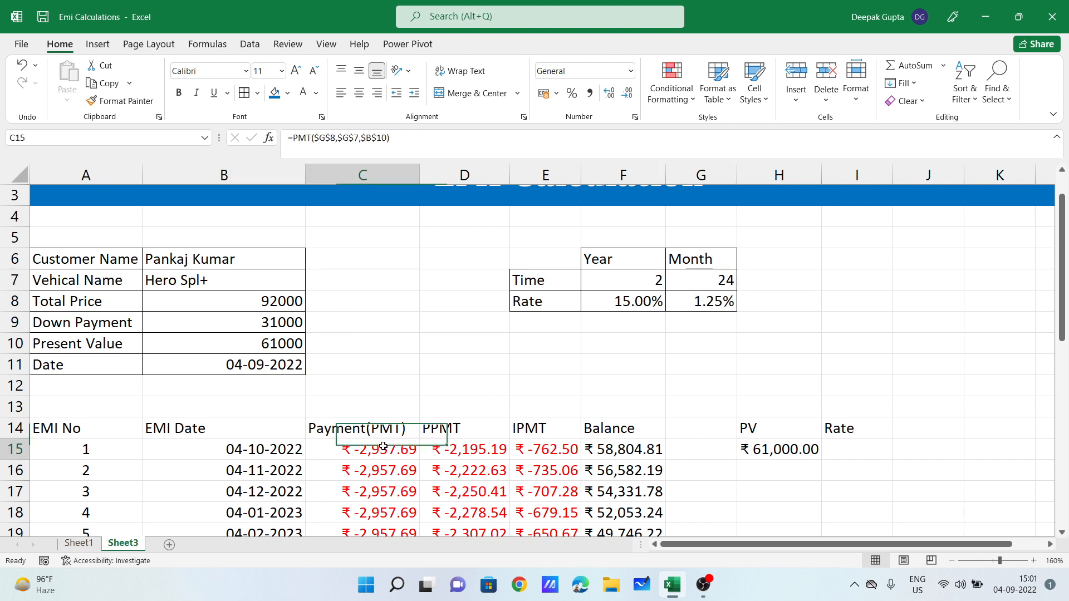
drag(648, 303, 721, 301)
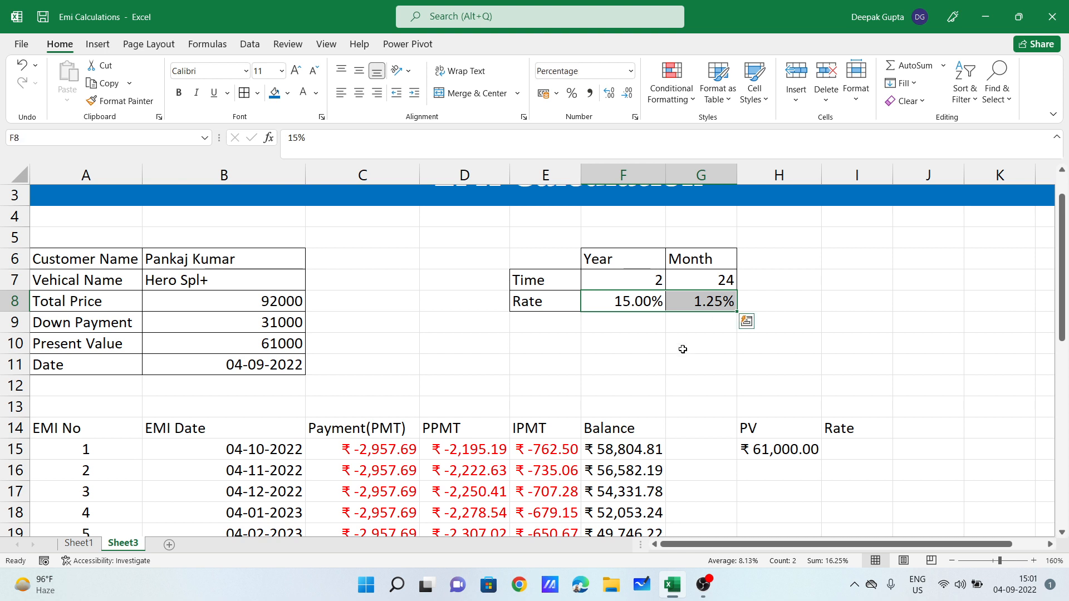
click(874, 450)
Step: Enter =RATE(G7,C15,B10) in I15, which displays 1%
text(=)
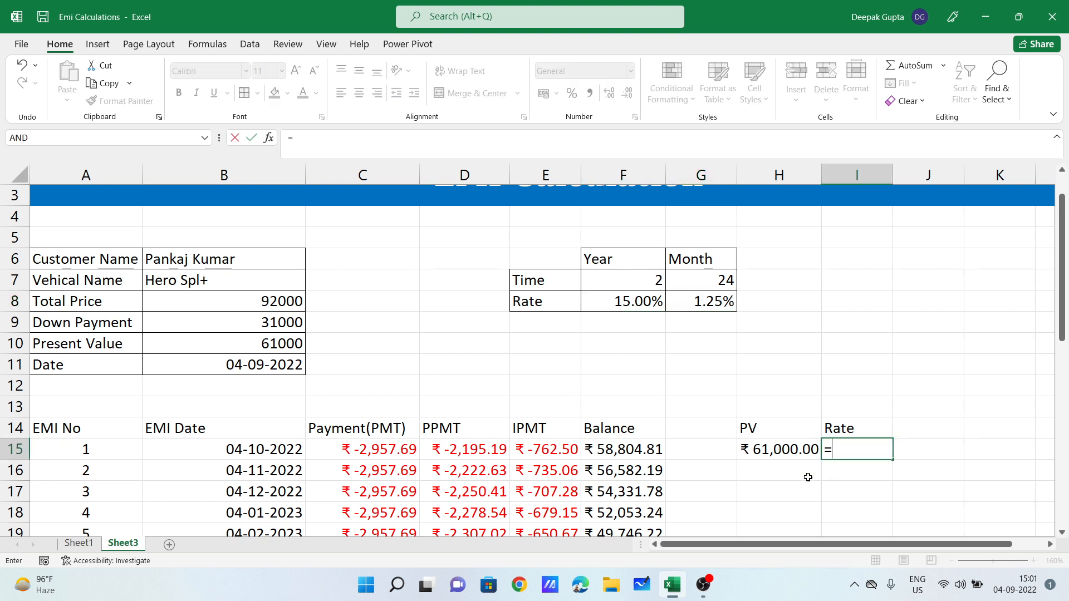
text(rate)
key(Tab)
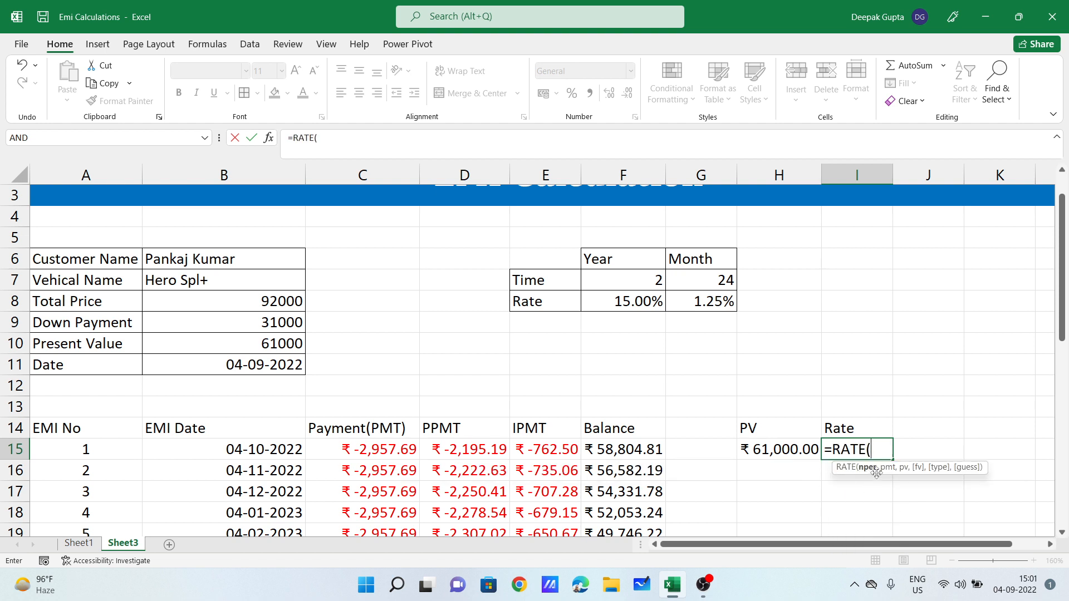
click(720, 279)
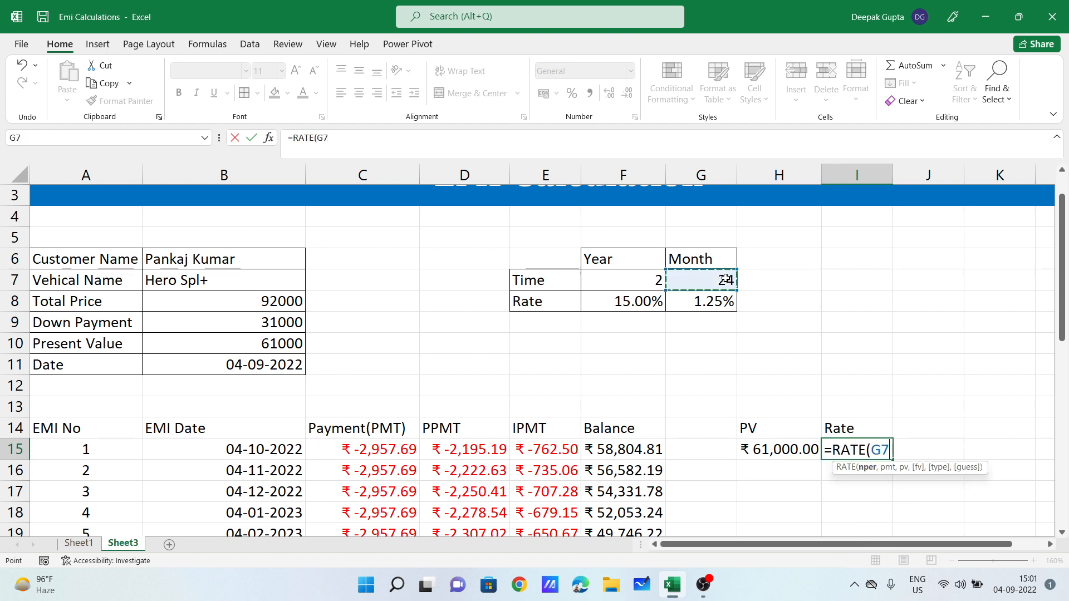
text(,)
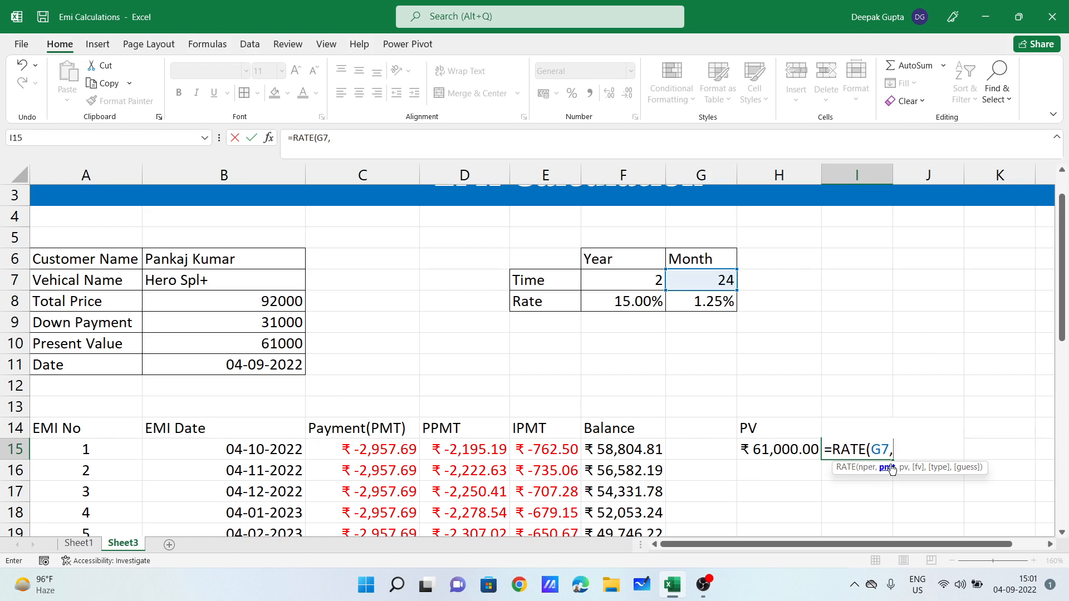
click(372, 452)
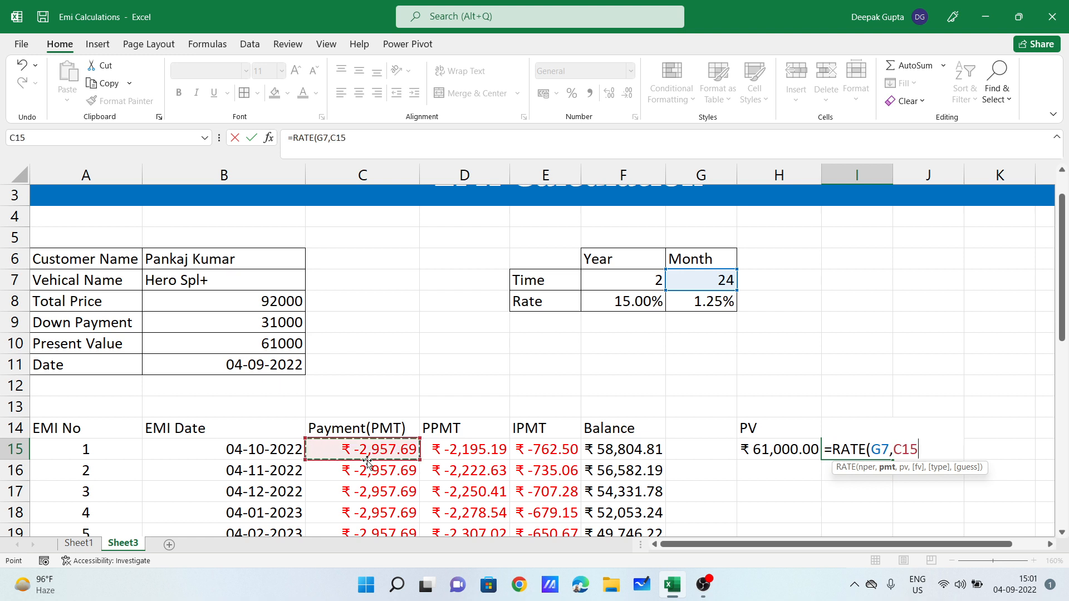
text(,)
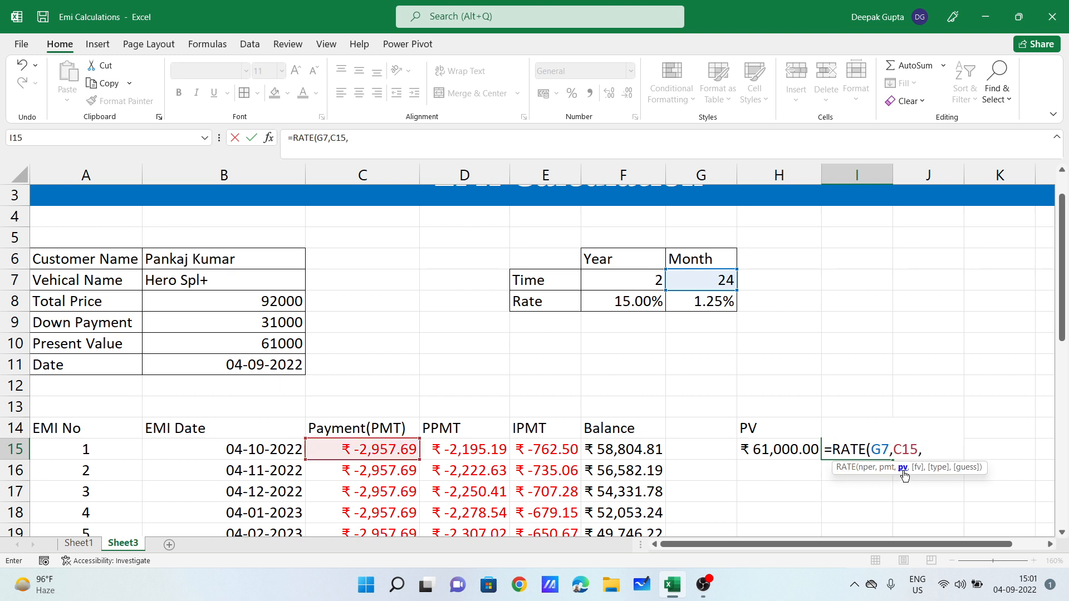
click(243, 346)
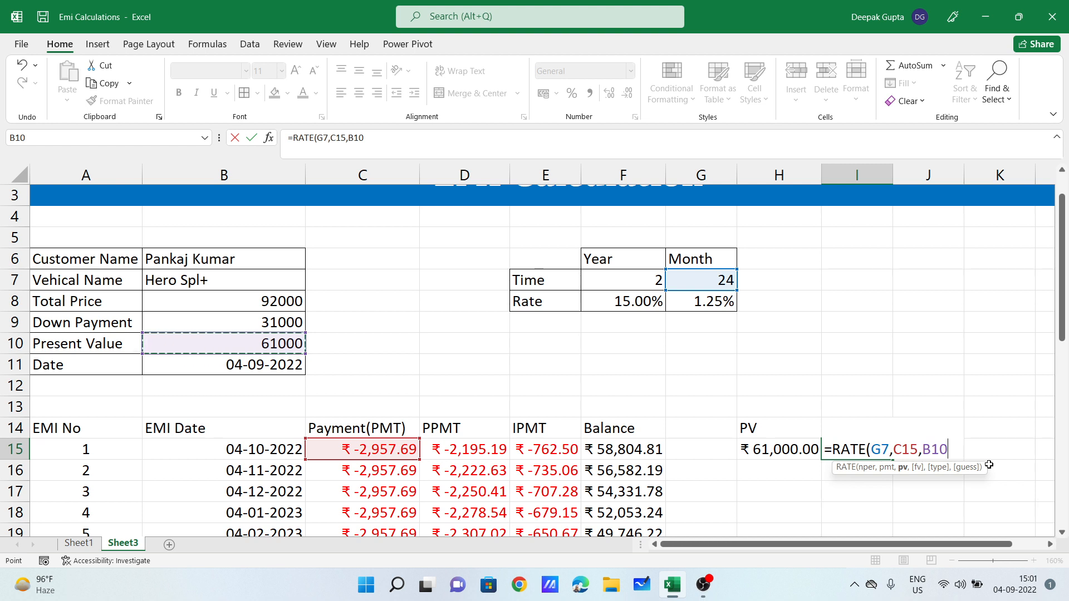
key(Return)
click(856, 448)
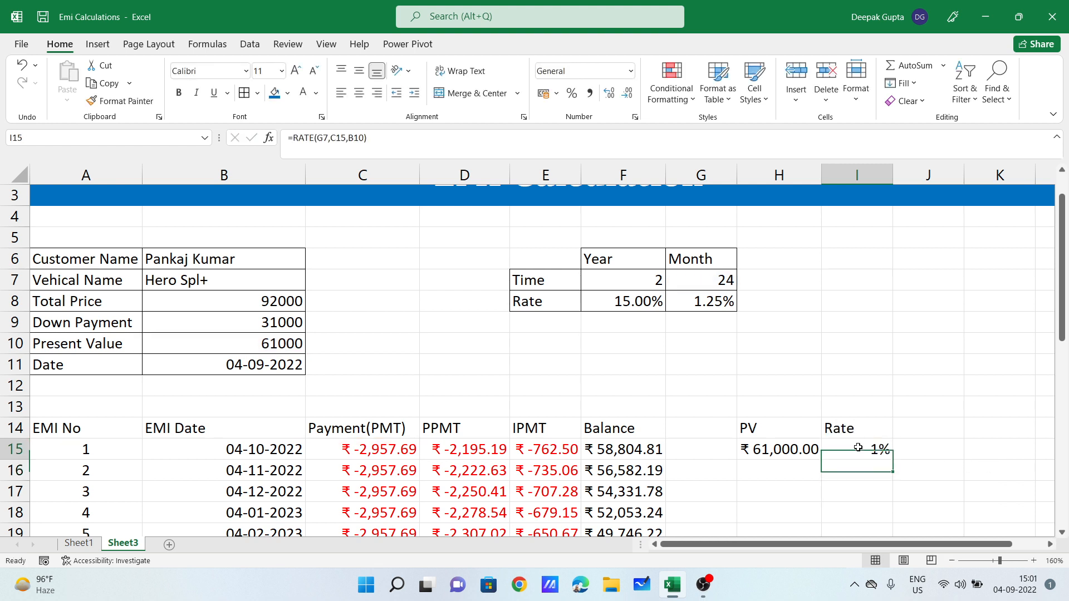
Step: Format I15 as a percentage (1.25%) and try an annual-rate check =I15*12 in I12
click(630, 70)
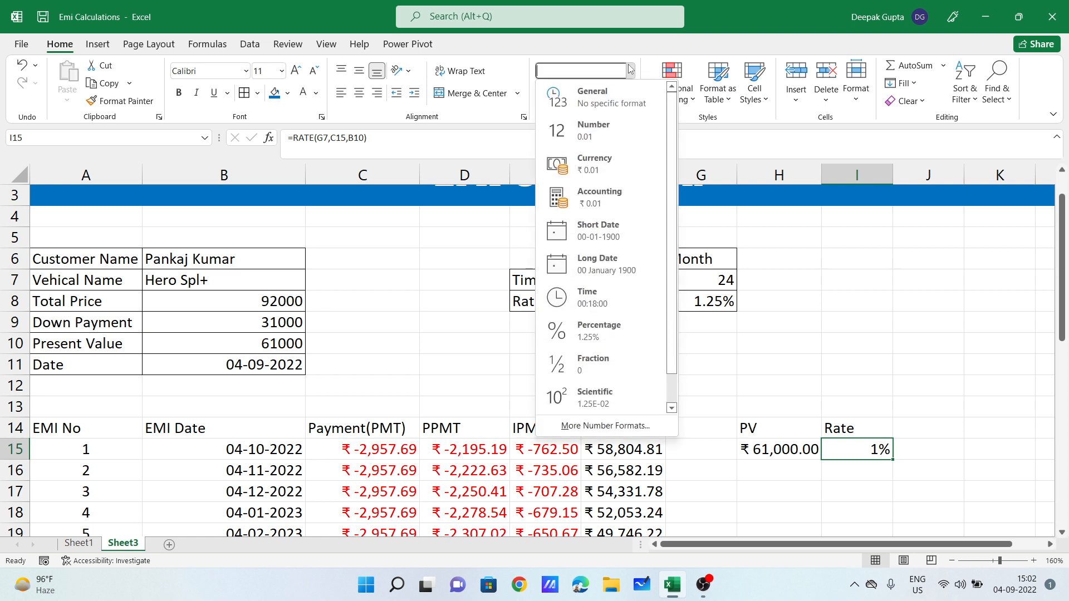
click(626, 342)
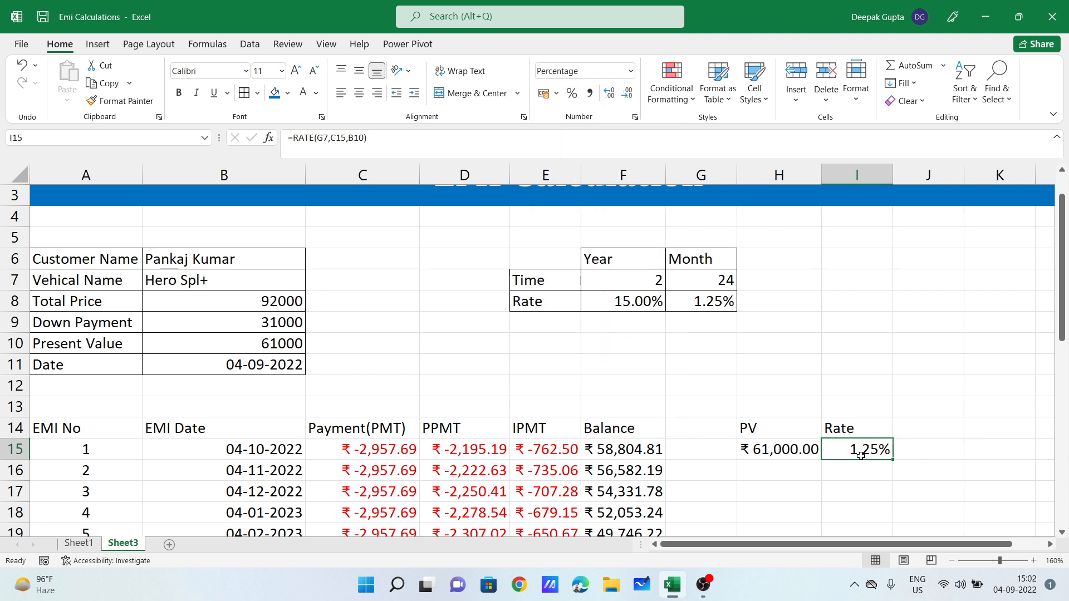
click(858, 385)
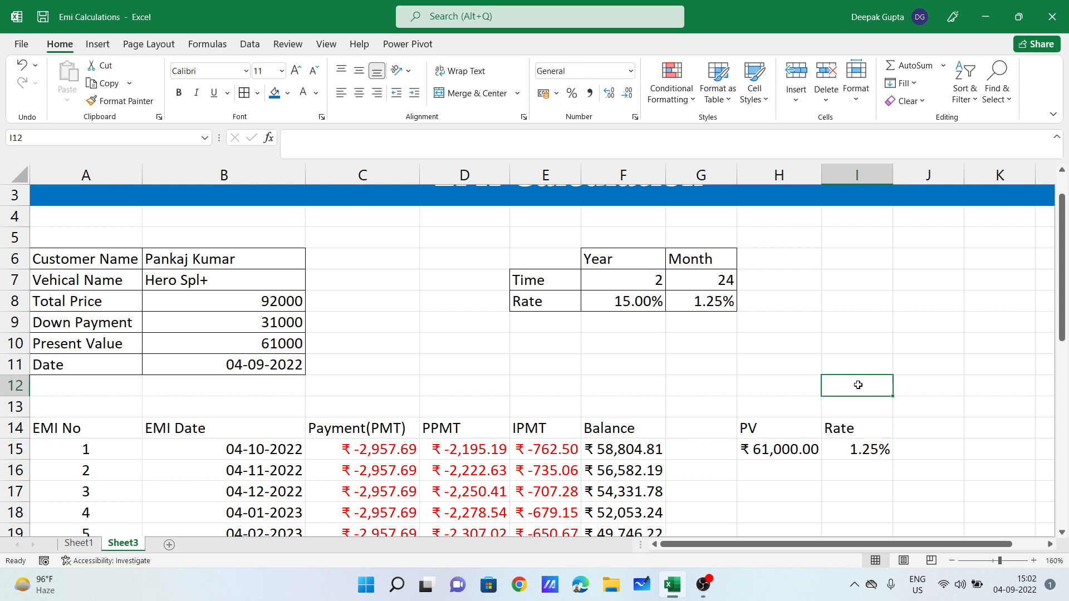
text(=)
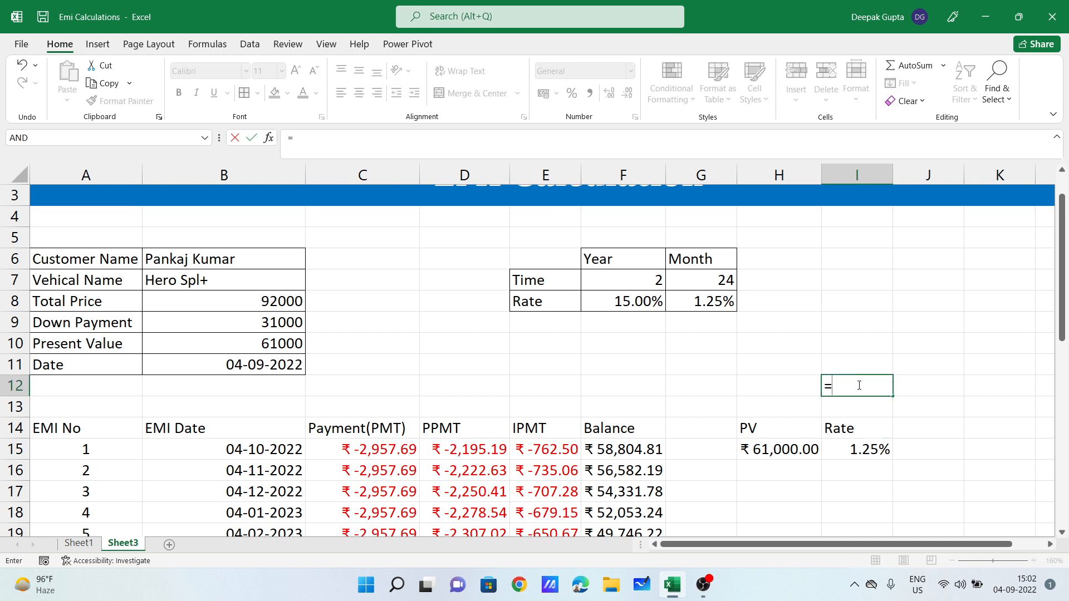
click(863, 454)
text(*12)
key(Return)
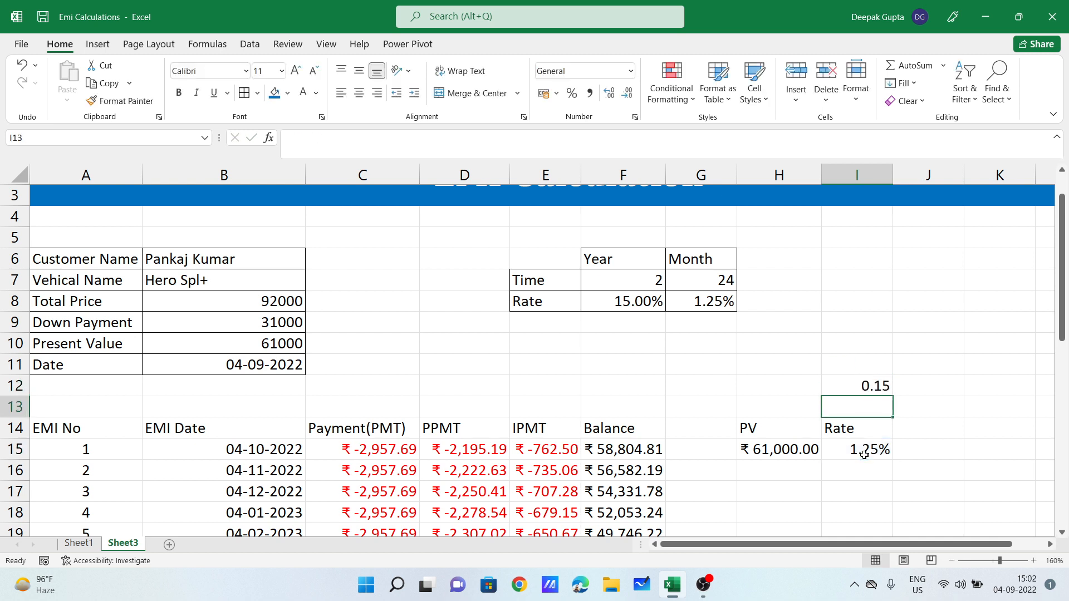
Step: Format the I12 annual-rate check as a percentage, then delete it and move to J14
click(851, 389)
click(631, 70)
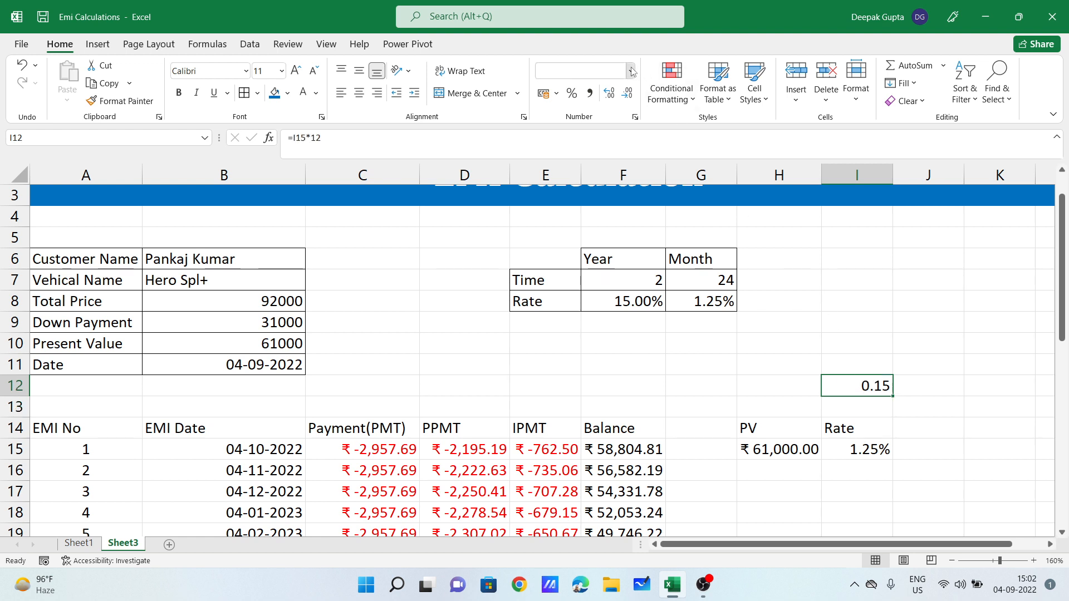
click(609, 332)
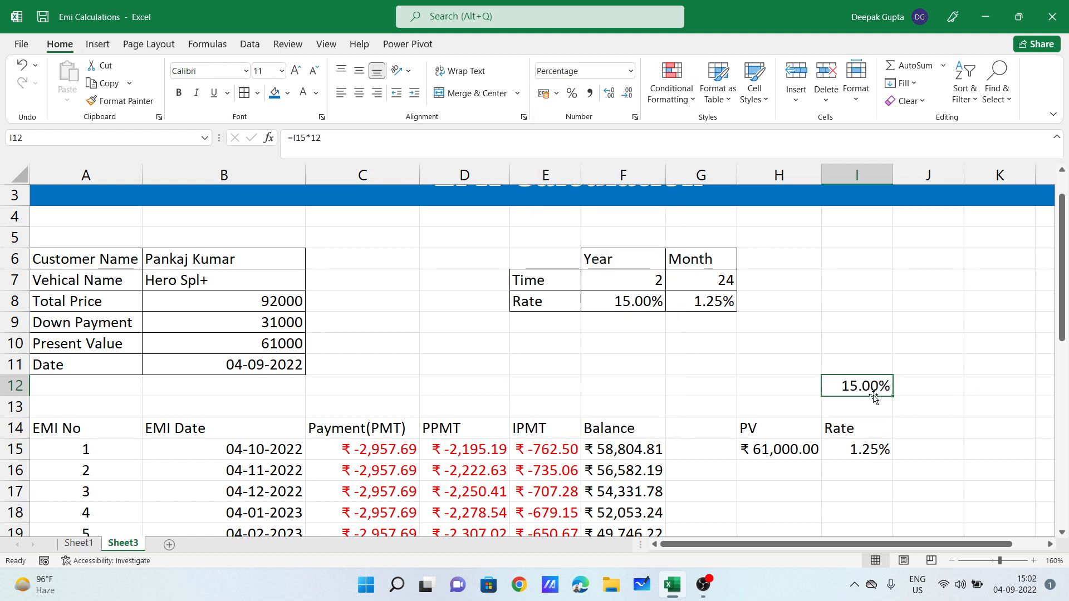
click(897, 430)
click(878, 382)
key(Delete)
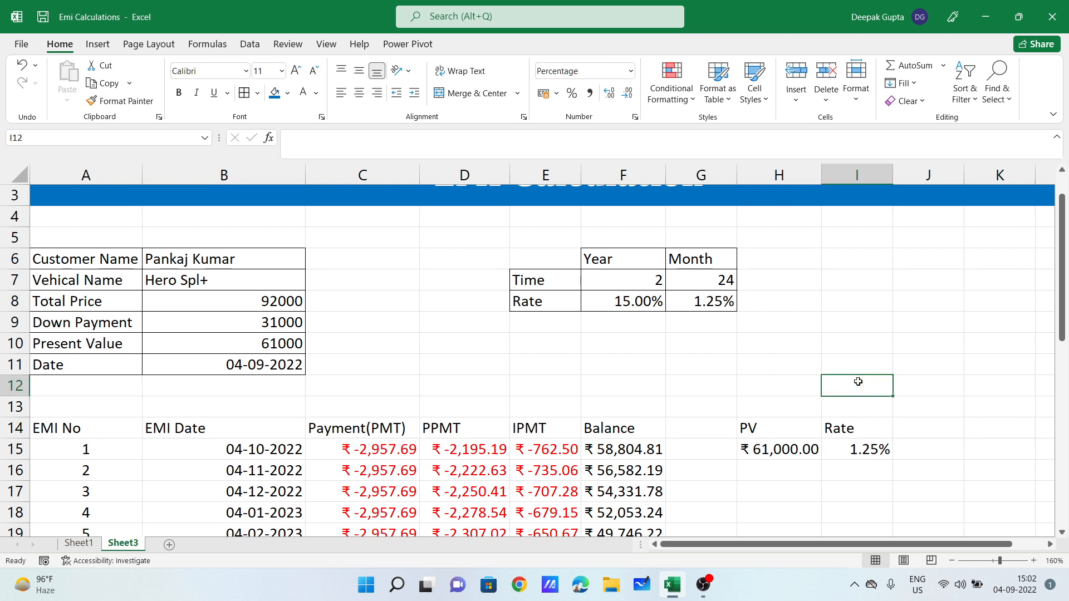
key(Down)
key(Down)
key(Right)
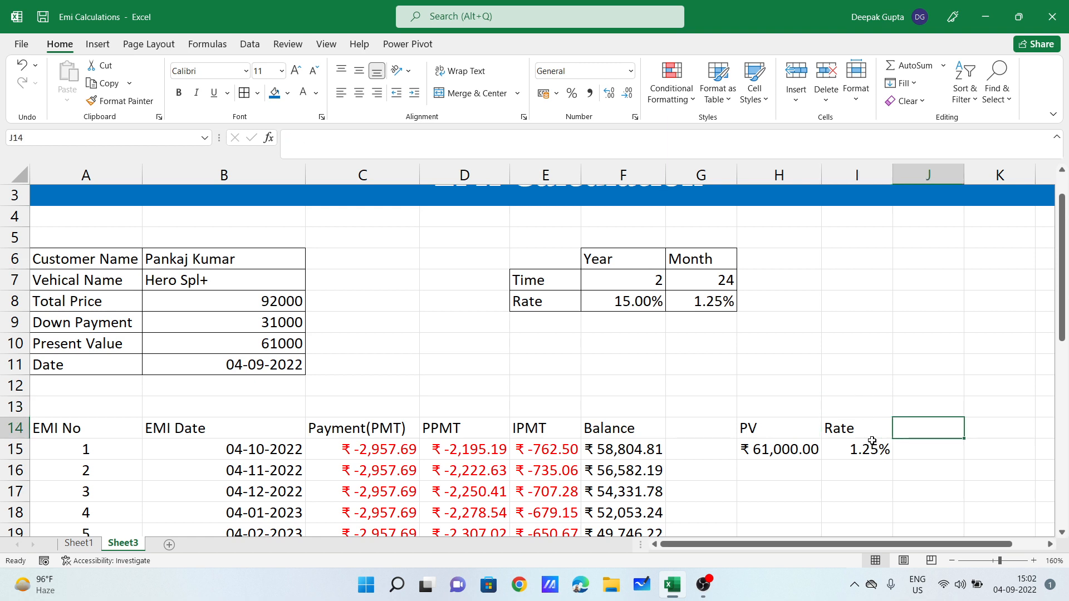
text(N)
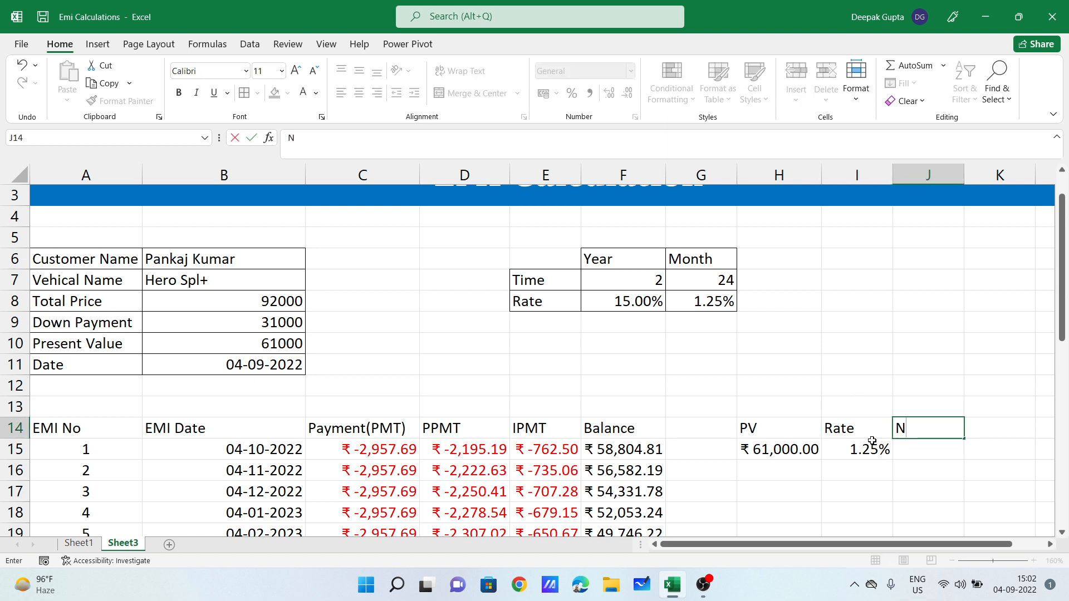
key(BackSpace)
click(700, 304)
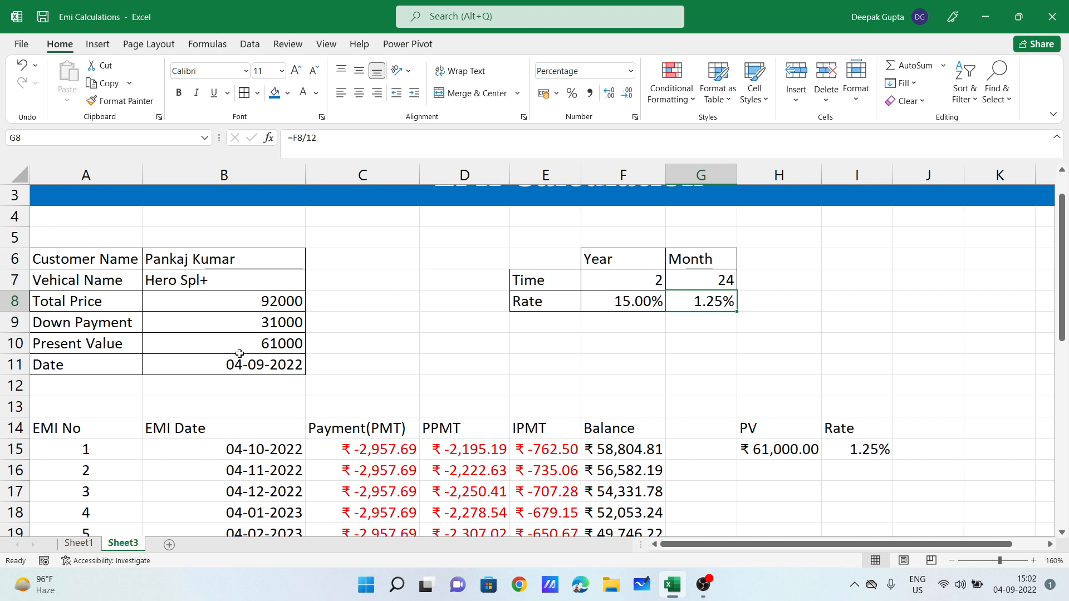
click(264, 343)
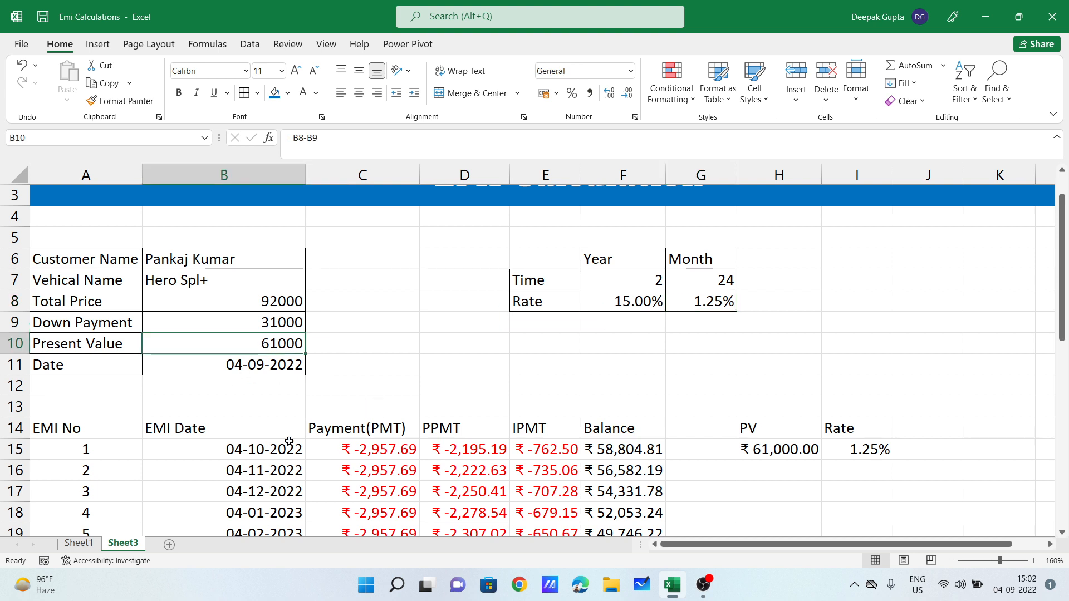
click(365, 453)
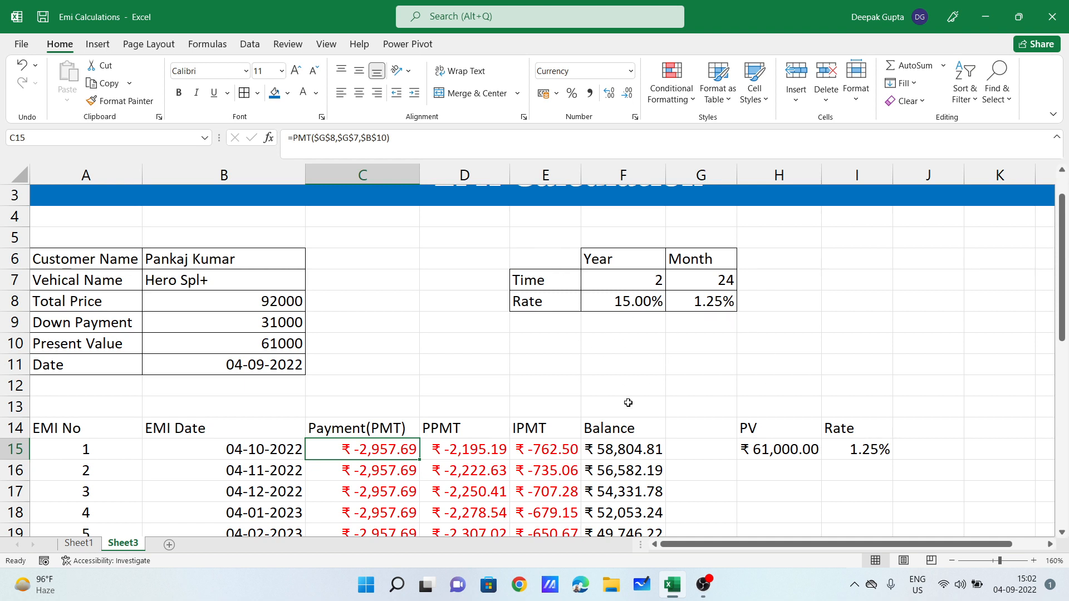
click(714, 284)
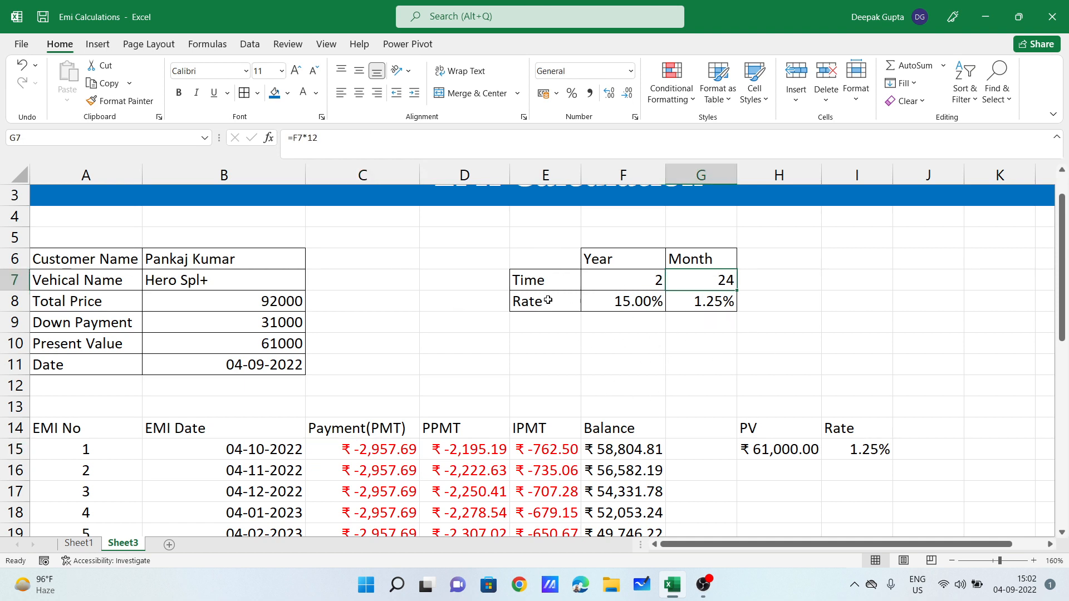
click(932, 425)
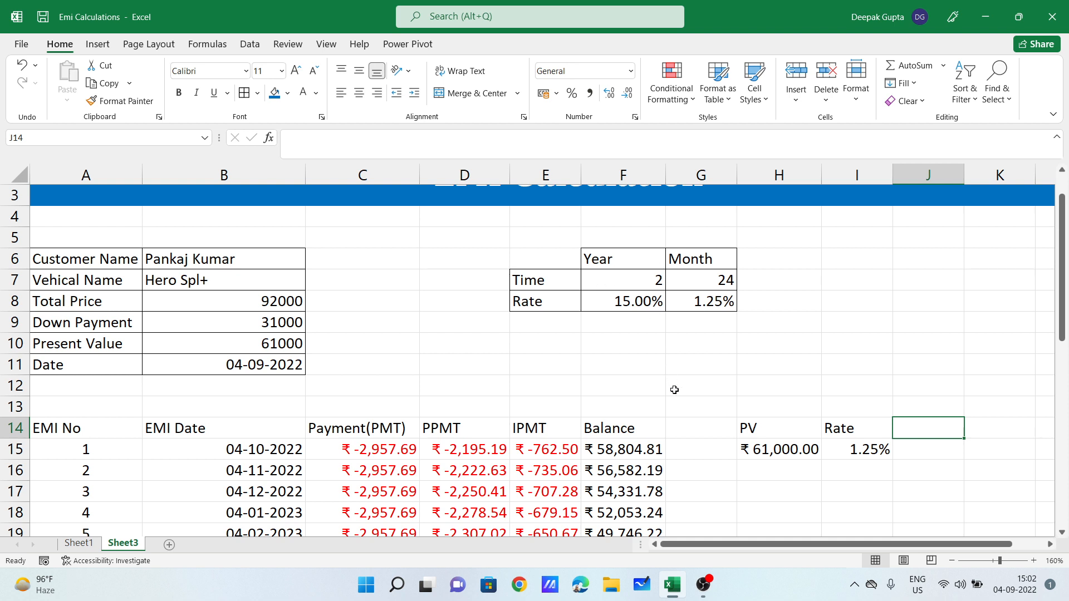
Step: Head J14 'NPER' and enter =NPER(G8,C15,B10) in J15, returning 24 periods
text(NPER)
key(Return)
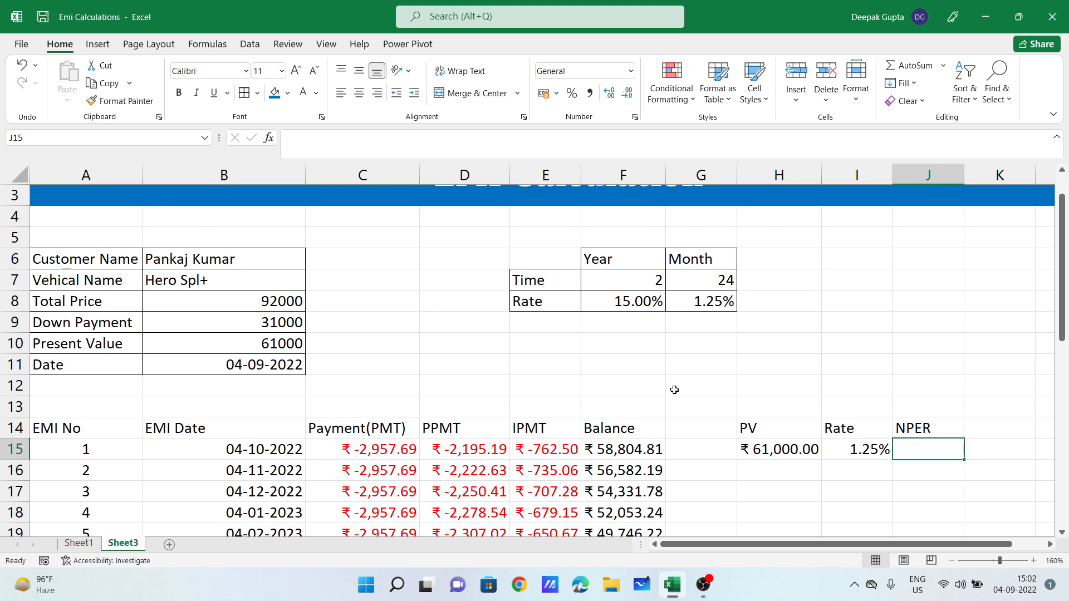
text(=)
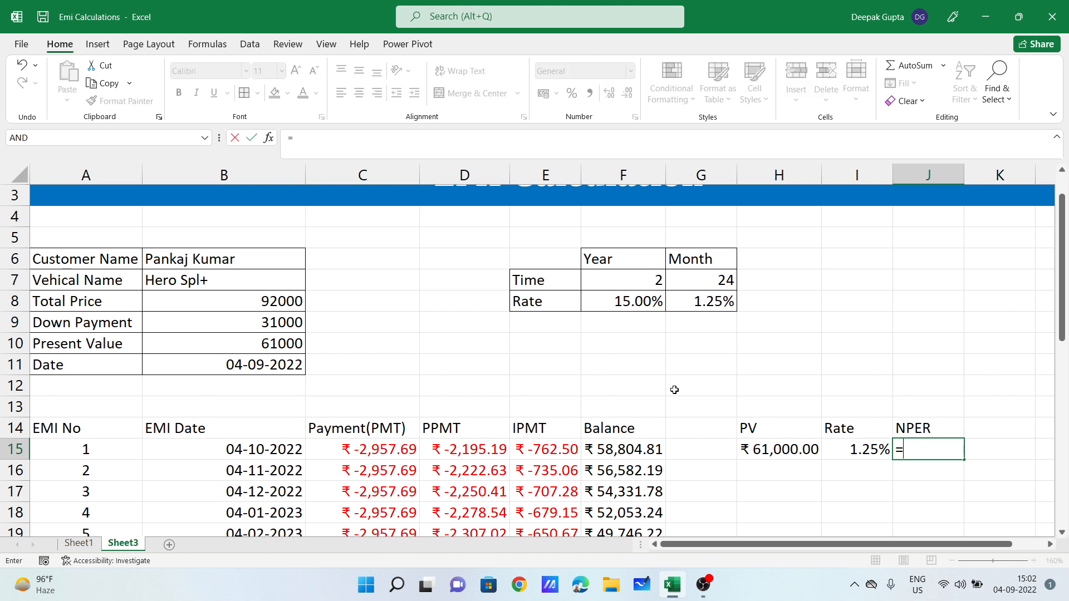
text(nper)
key(Tab)
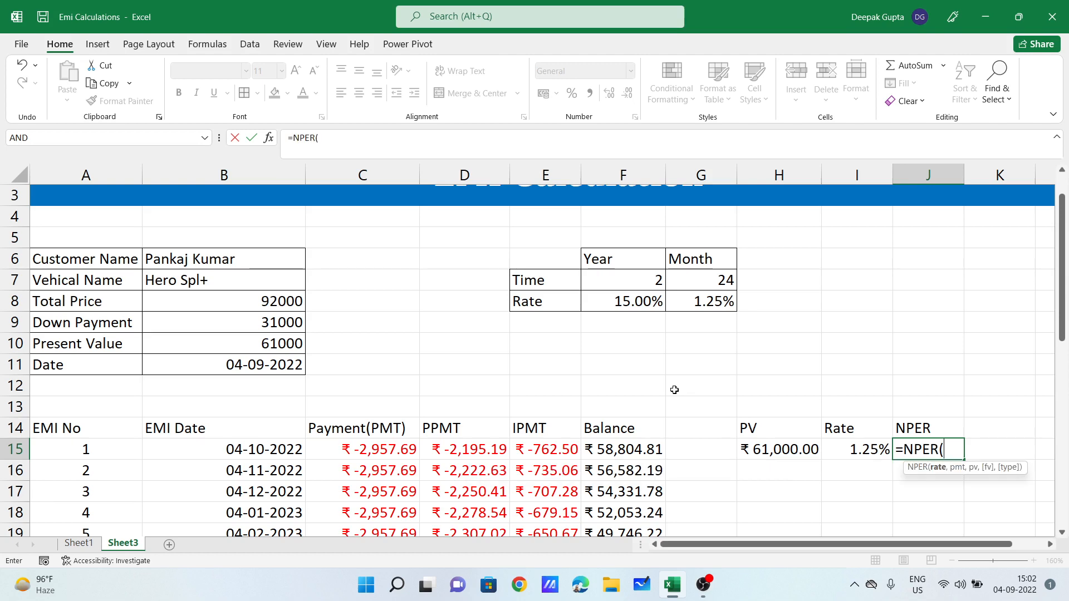
scroll(676, 390, up, 1)
scroll(957, 490, down, 2)
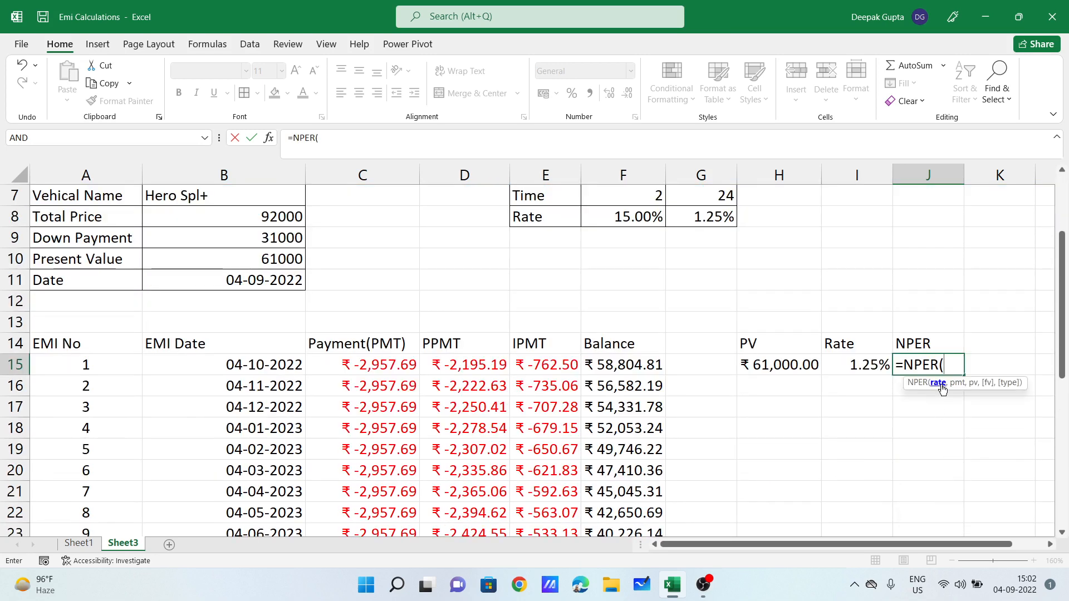
scroll(758, 310, up, 1)
click(698, 280)
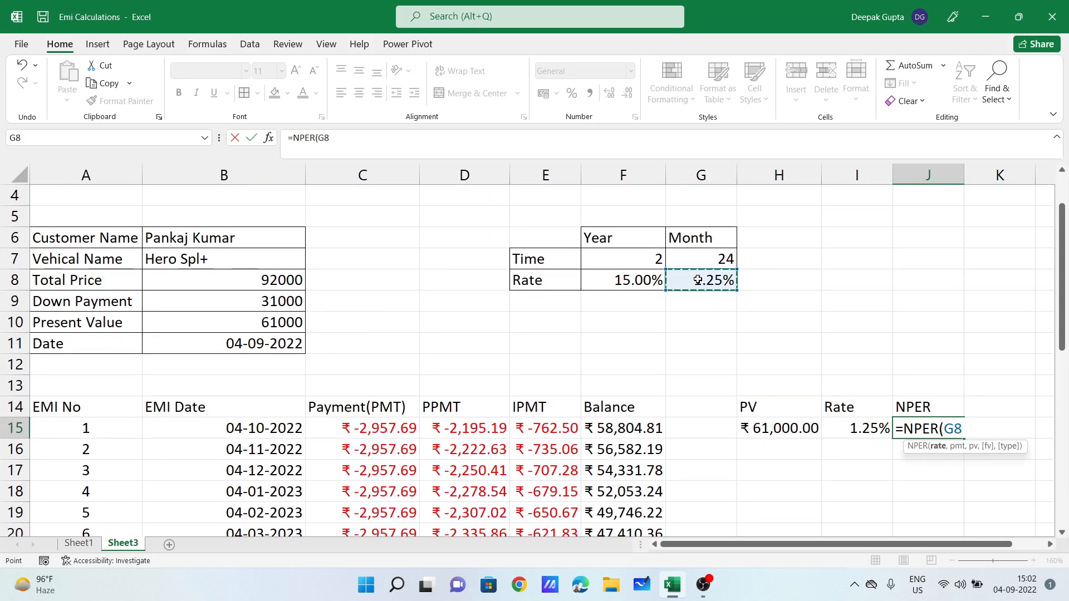
text(,)
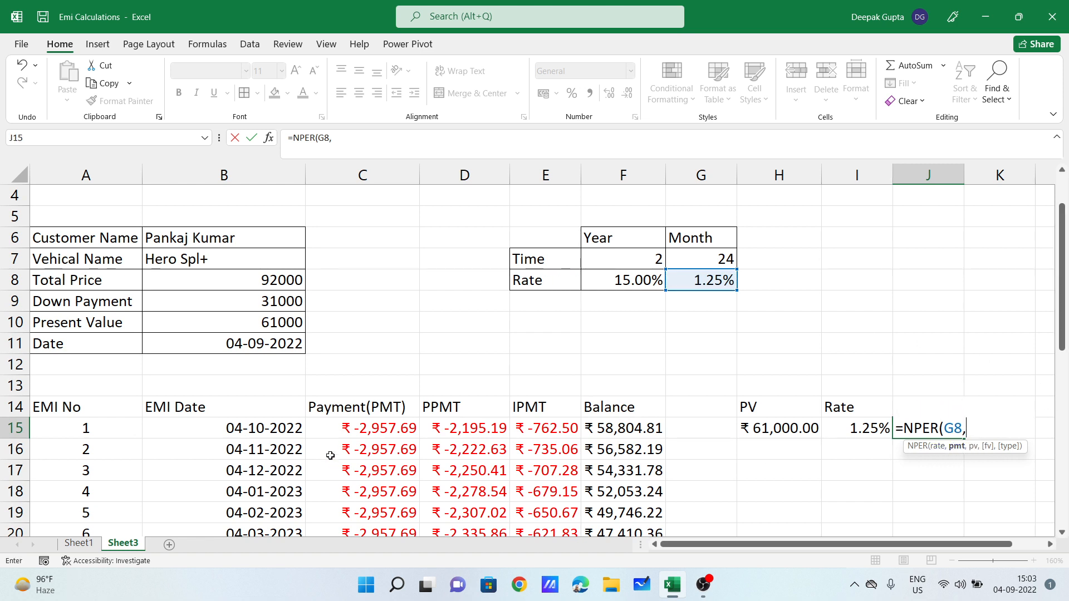
click(336, 427)
text(,)
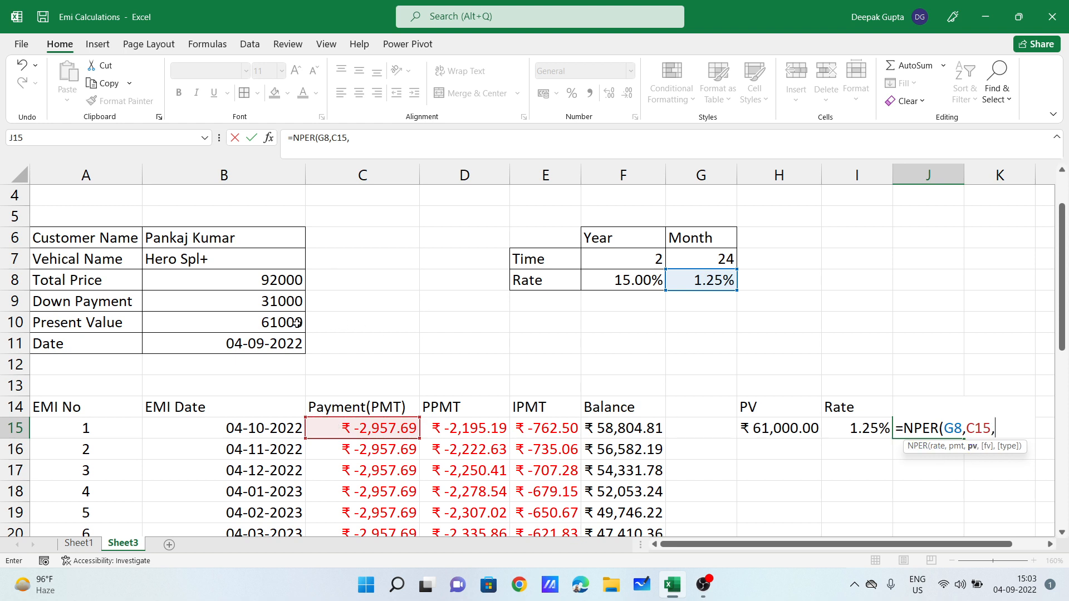
click(257, 319)
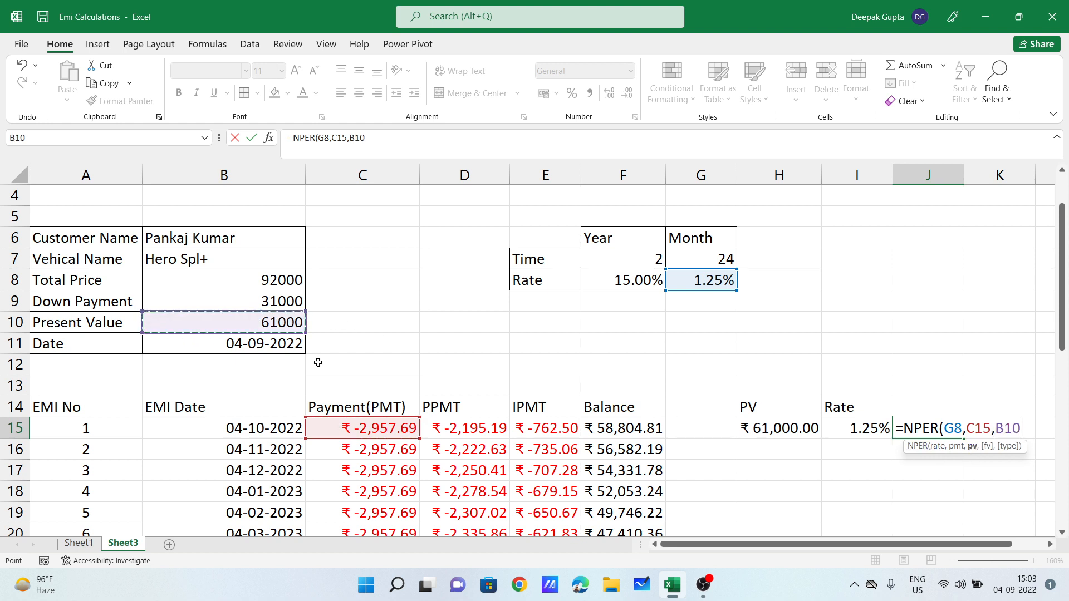
text())
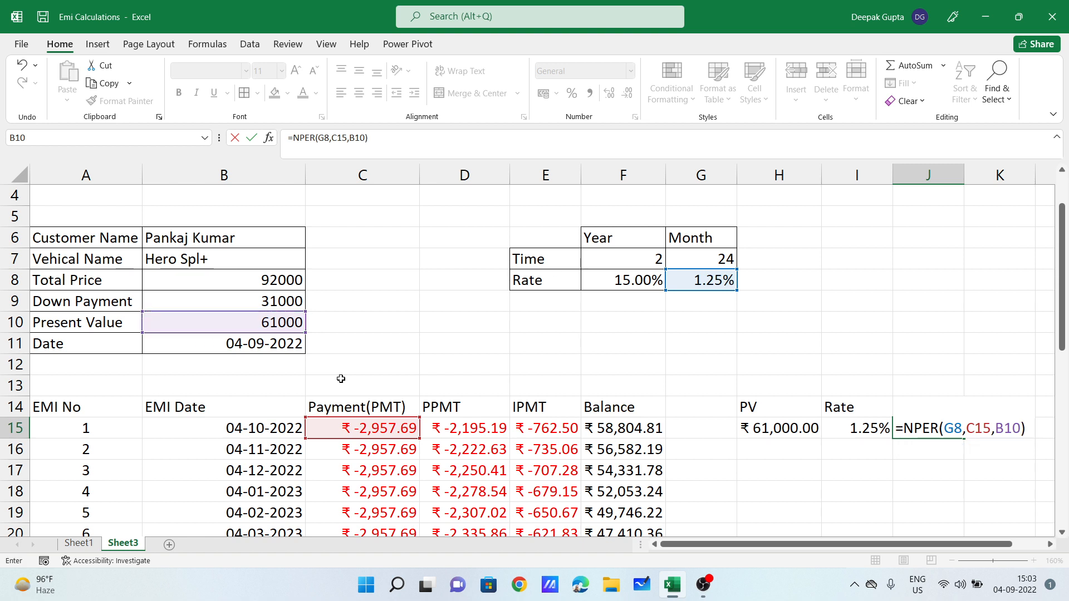
key(Return)
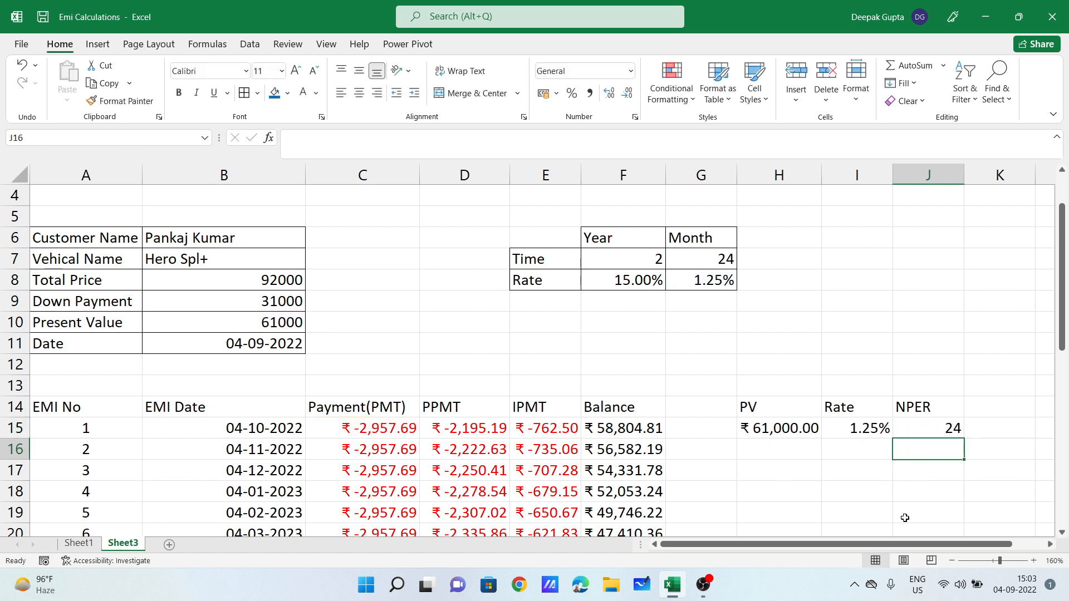
Step: Label K14 'FV' beside the PV, Rate and NPER headings
drag(891, 550, 927, 550)
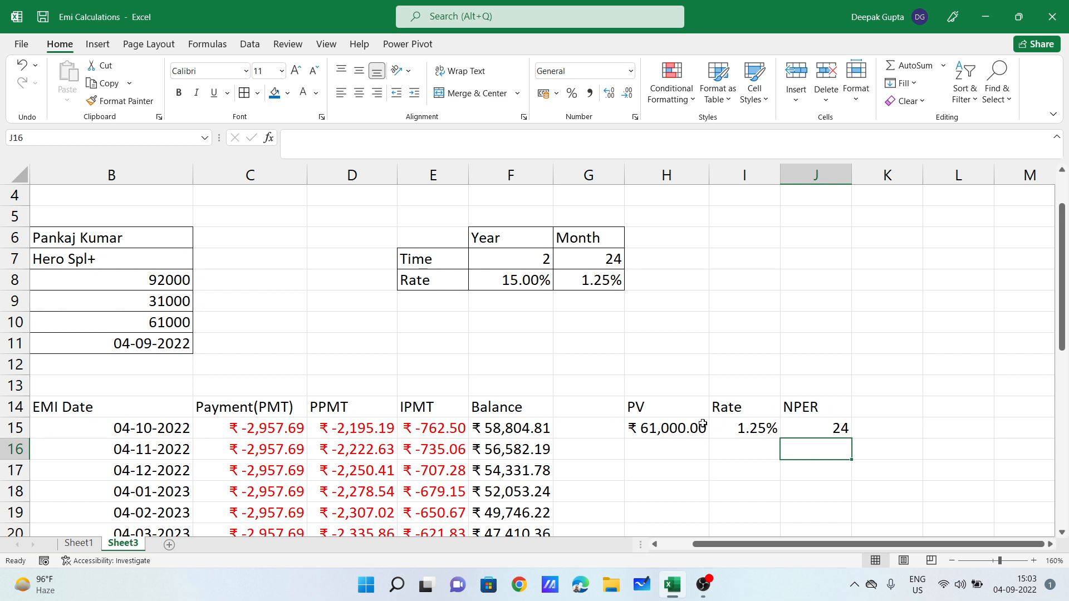
drag(660, 407, 818, 411)
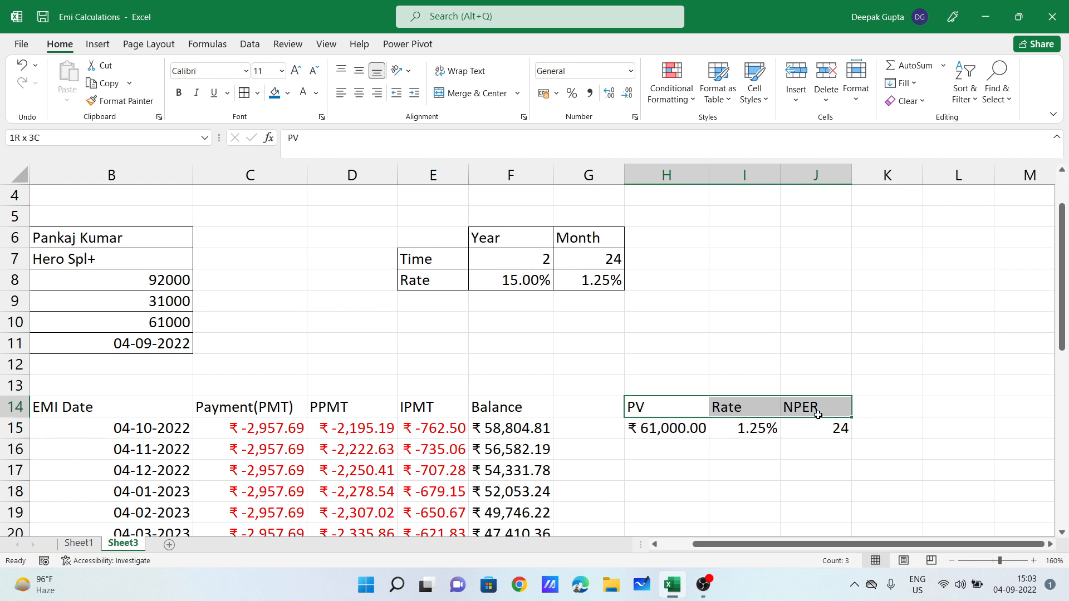
click(871, 409)
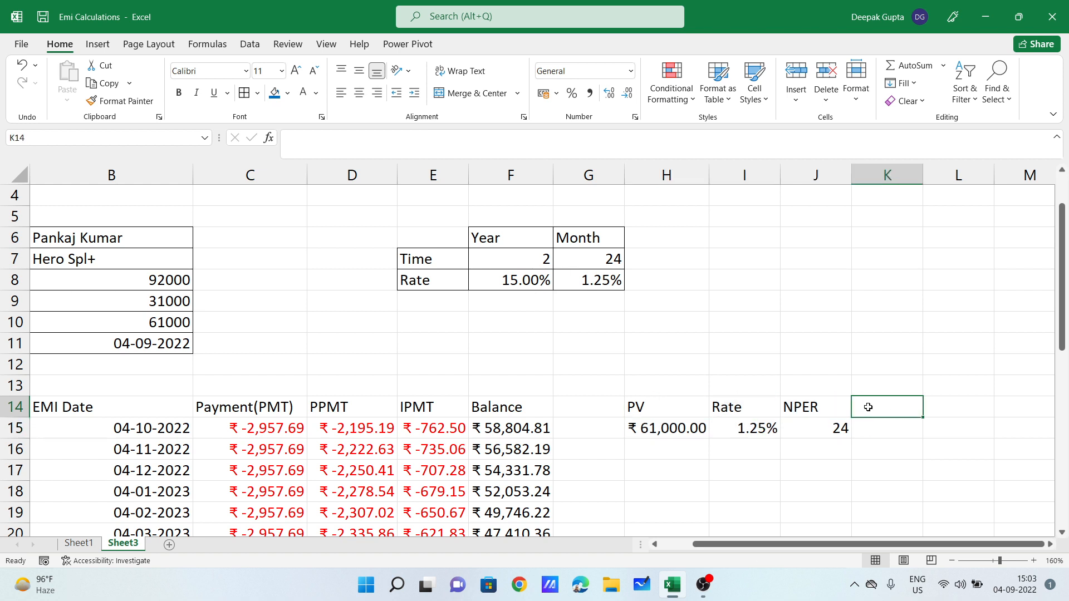
text(FV)
key(Return)
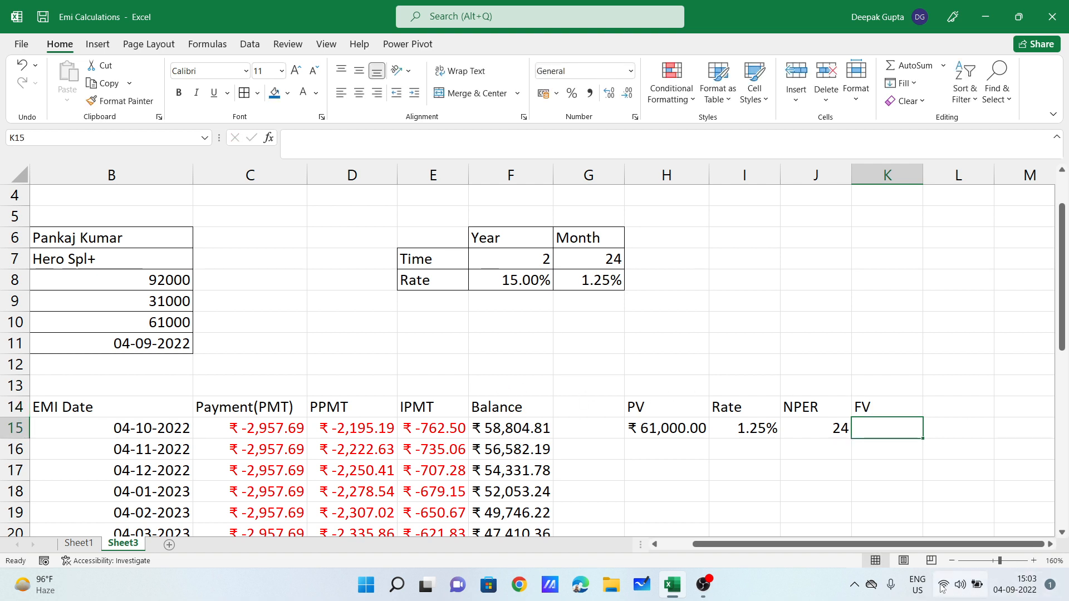
Step: Review the present value, month count and monthly payment formulas in B10, G7 and C15
scroll(797, 545, left, 1)
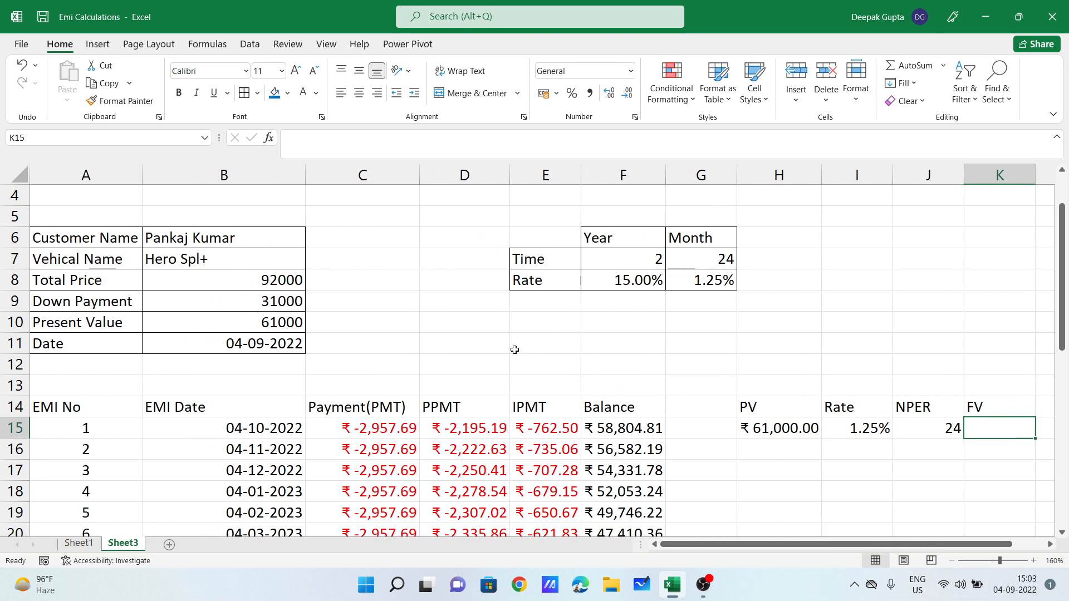
click(277, 327)
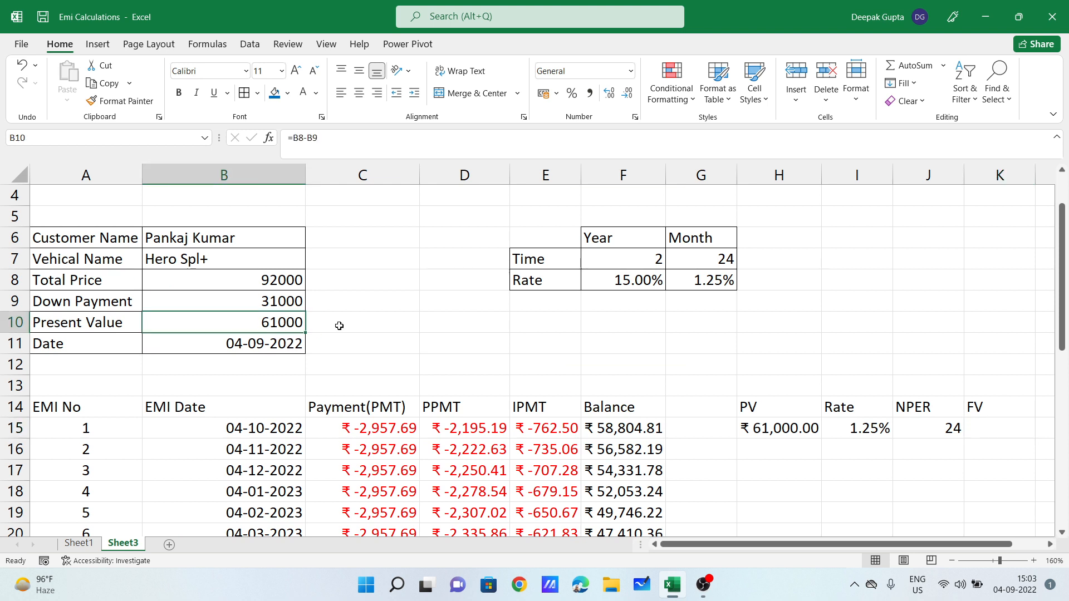
click(696, 255)
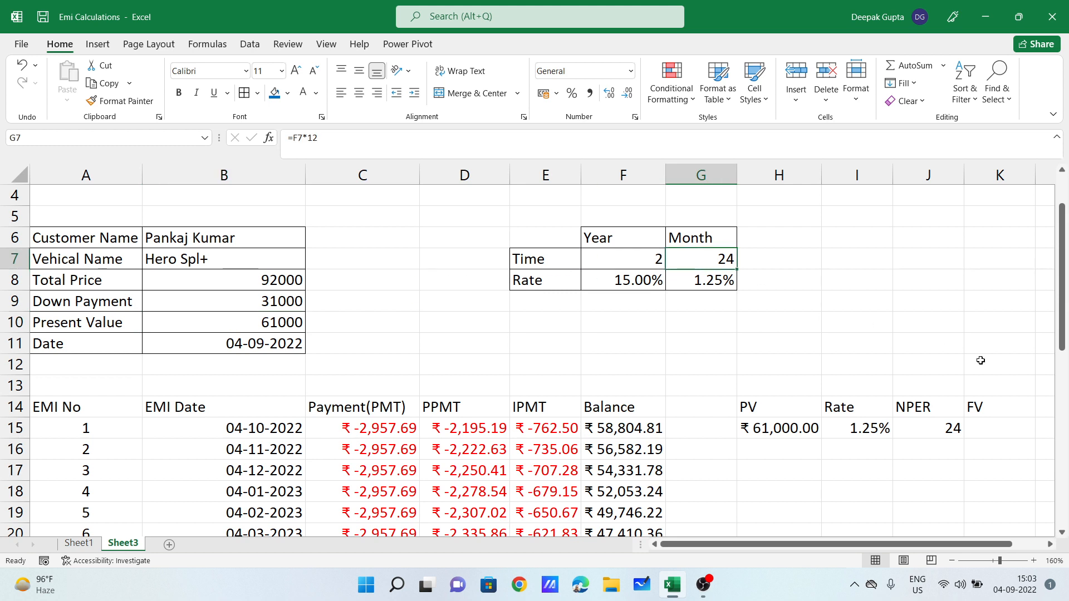
click(996, 422)
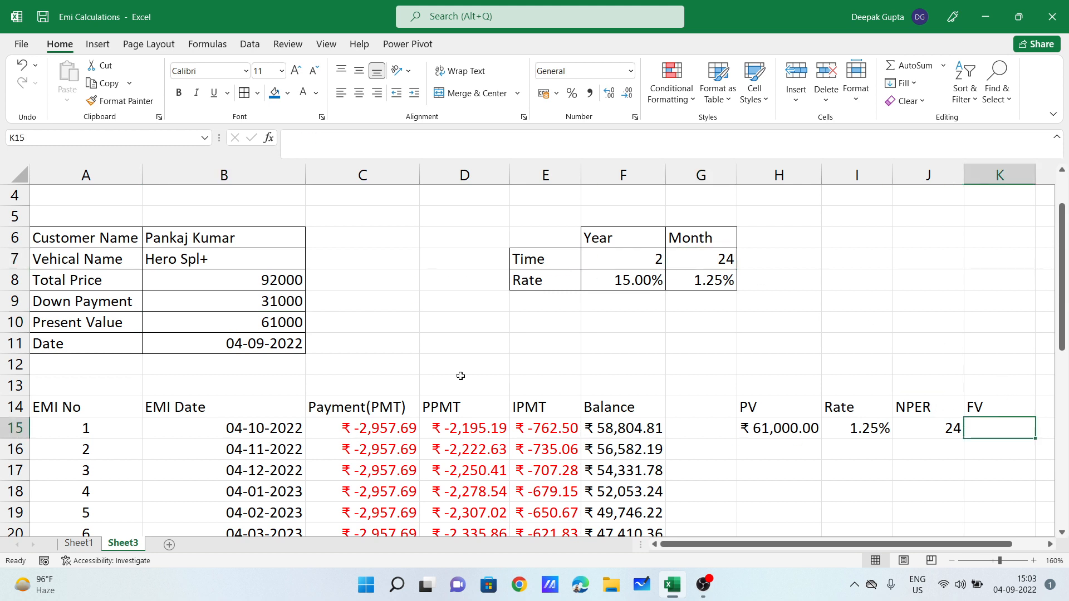
click(385, 432)
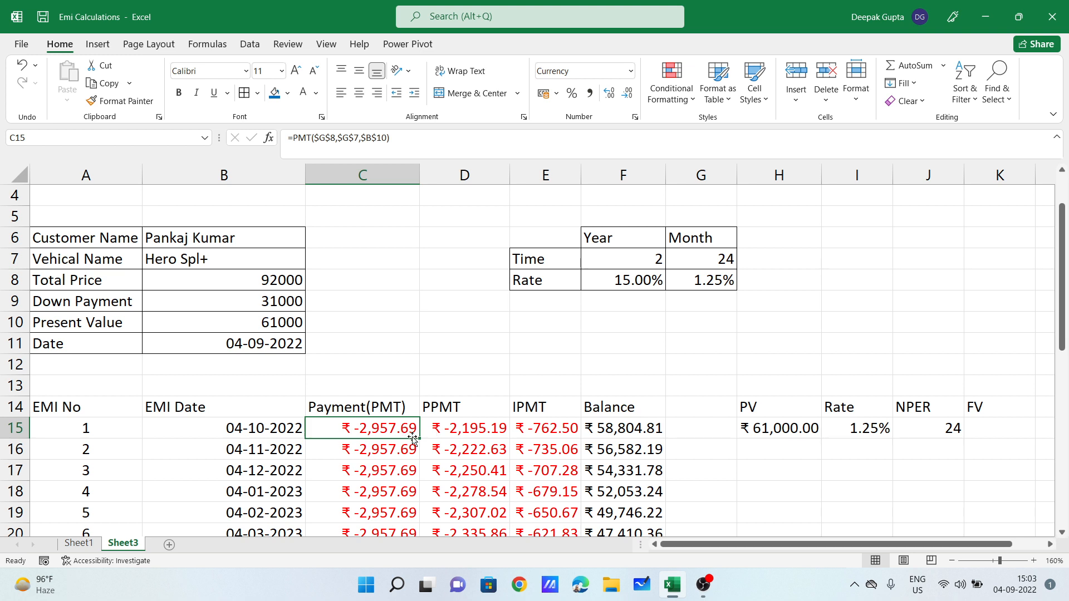
click(702, 268)
click(273, 322)
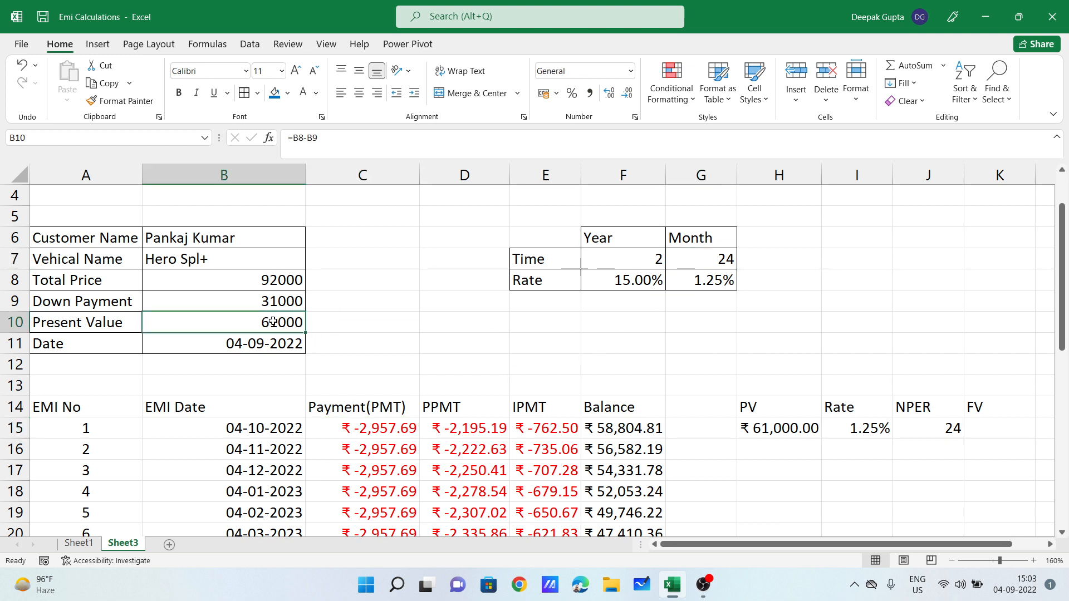
click(380, 429)
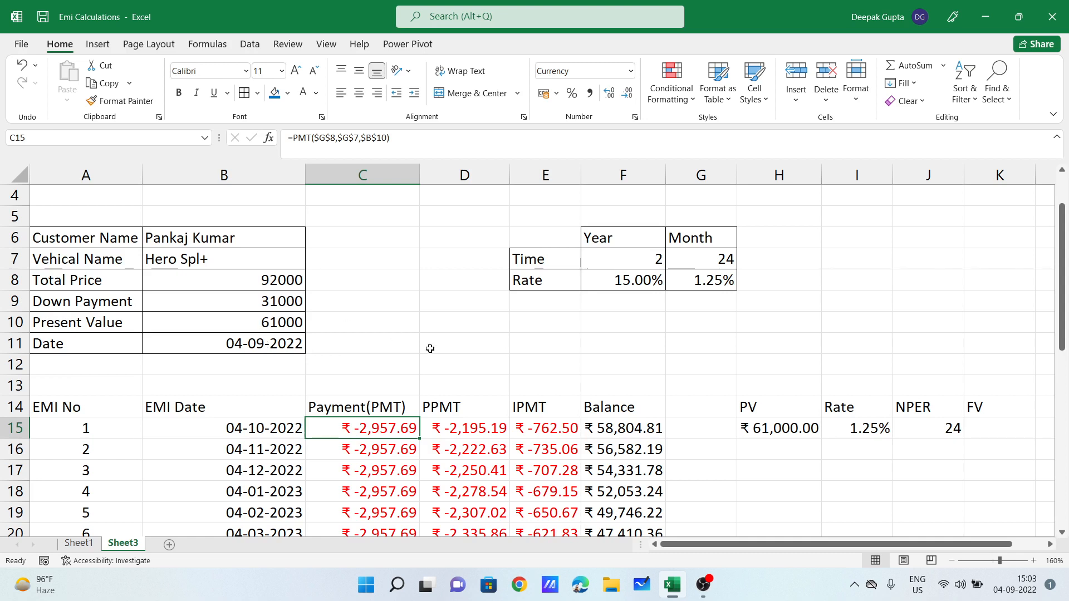
Step: Total the 24 EMI payments in D11 with =C15*G7, giving ₹ -70,984.45
click(465, 336)
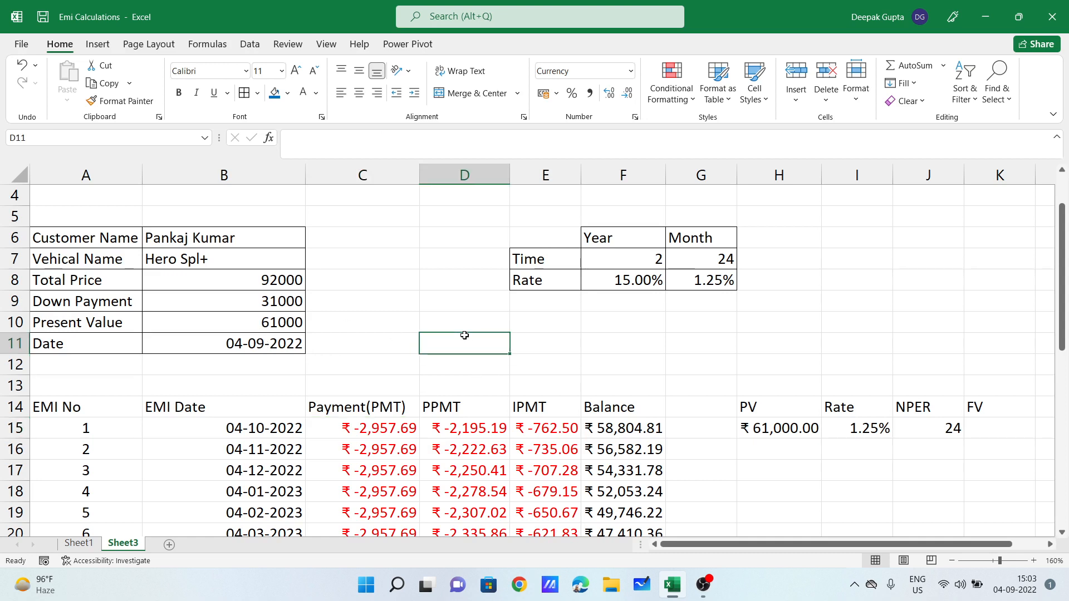
text(=)
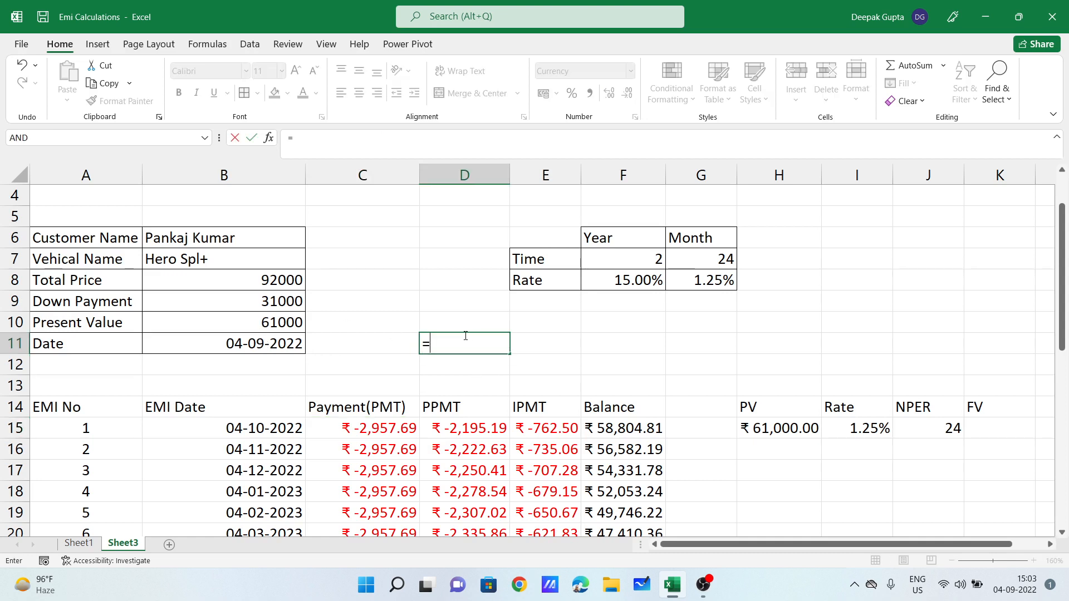
click(377, 427)
text(*)
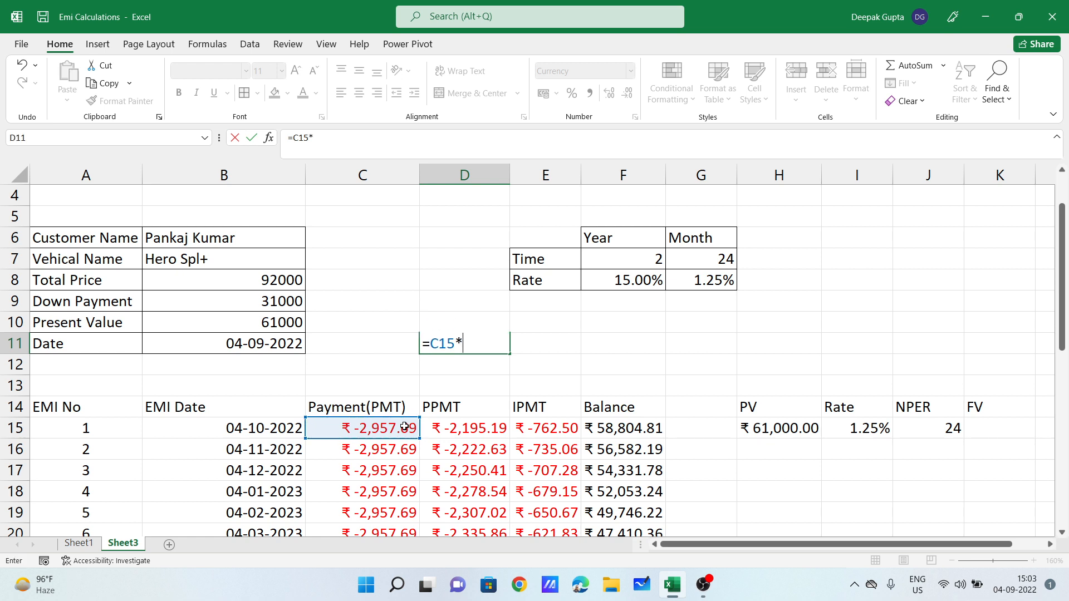
click(724, 257)
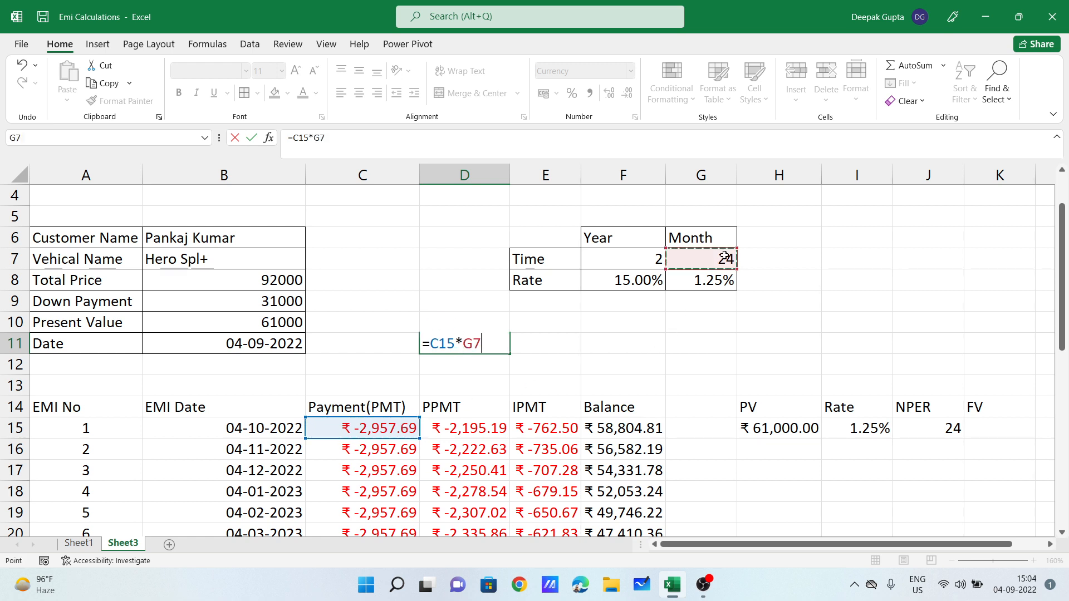
key(Return)
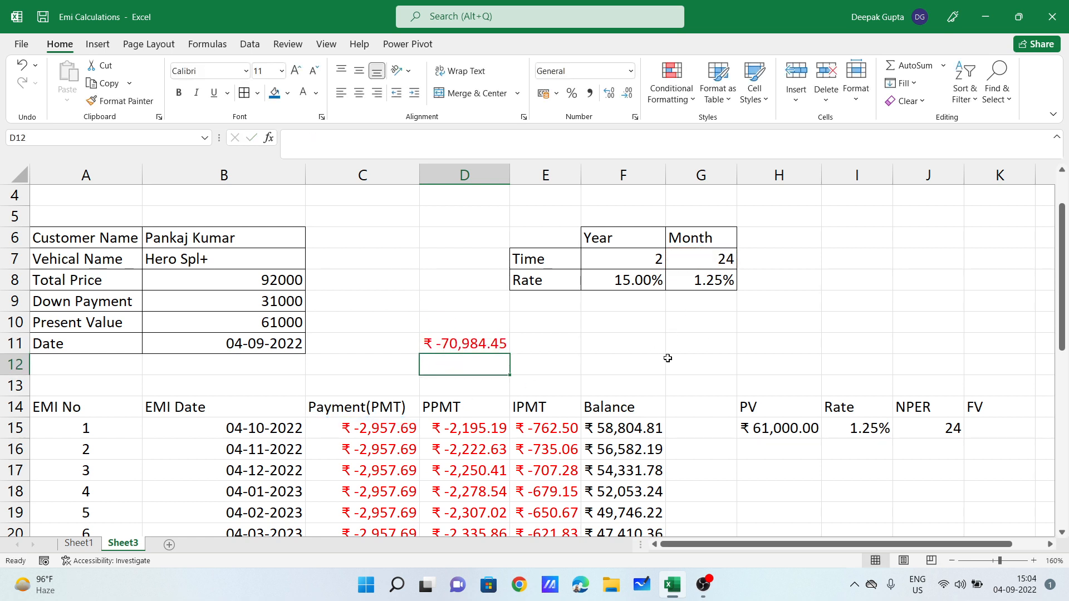
Step: Compare the total with the present value in B10 and go to the FV cell K15
click(491, 345)
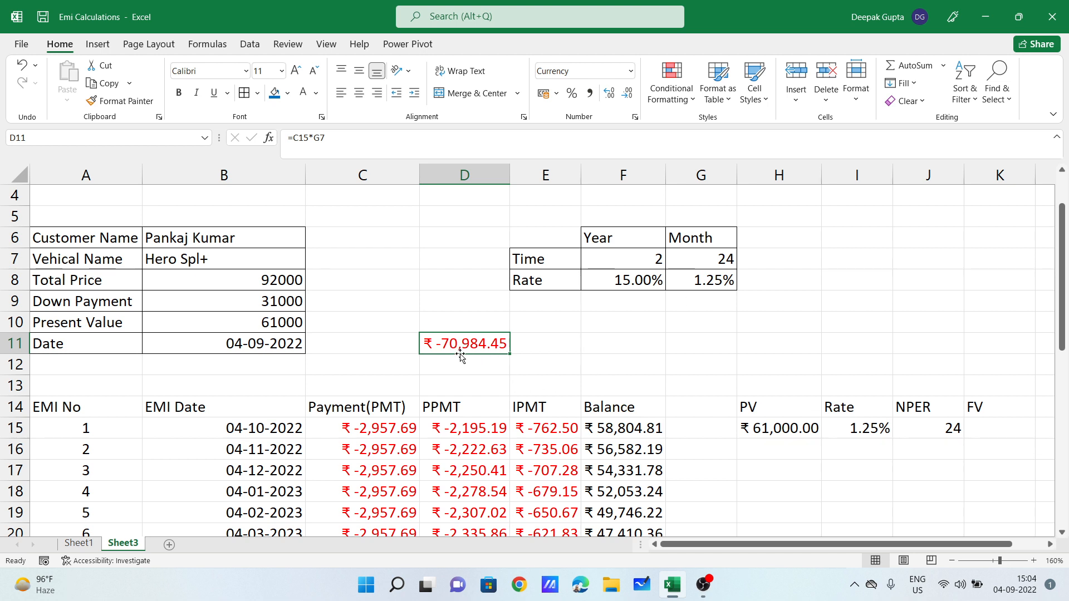
click(274, 328)
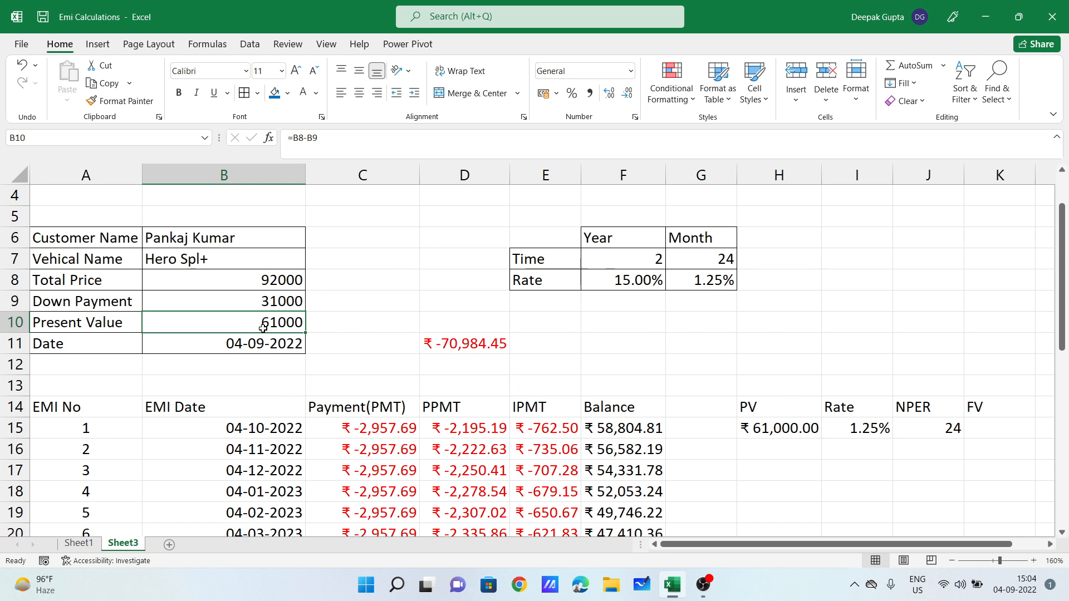
click(992, 432)
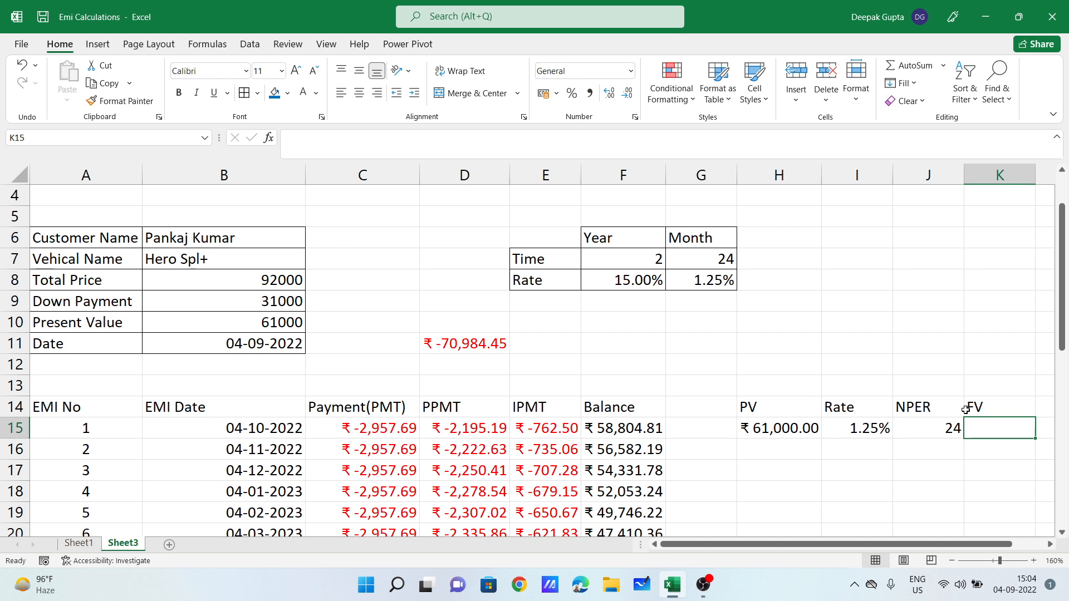
Step: Enter =FV(G8,G7,C15) in K15 under the FV header, giving ₹ 82,188.41
text(=)
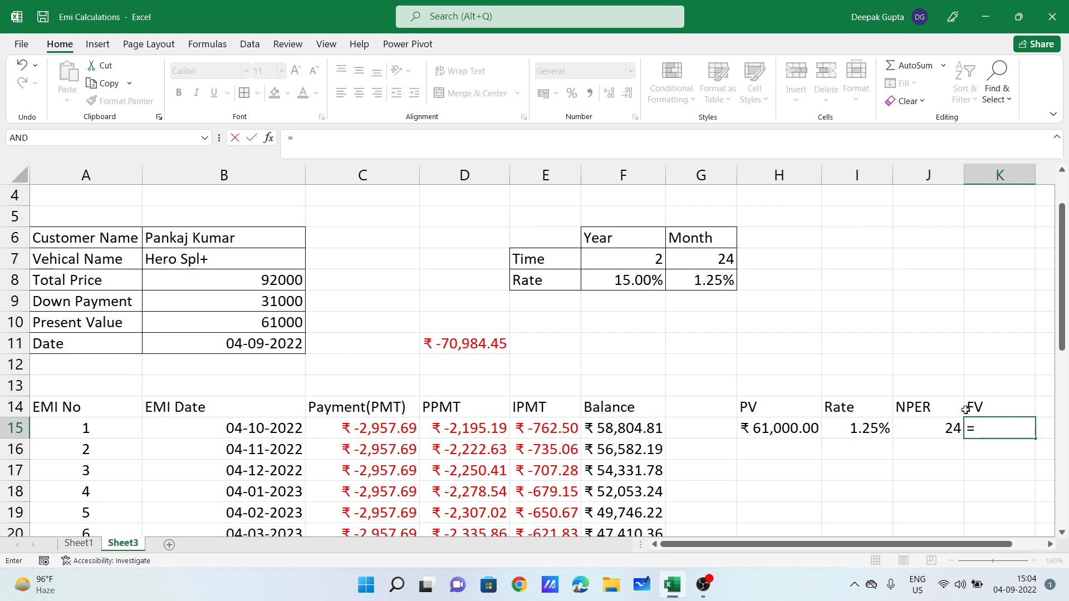
text(fv)
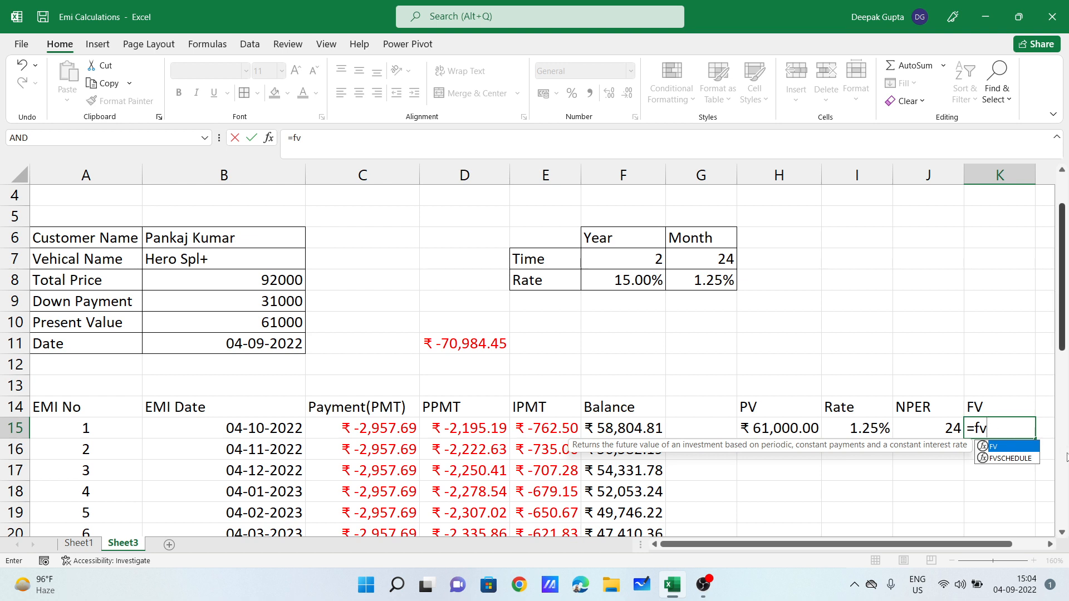
key(Tab)
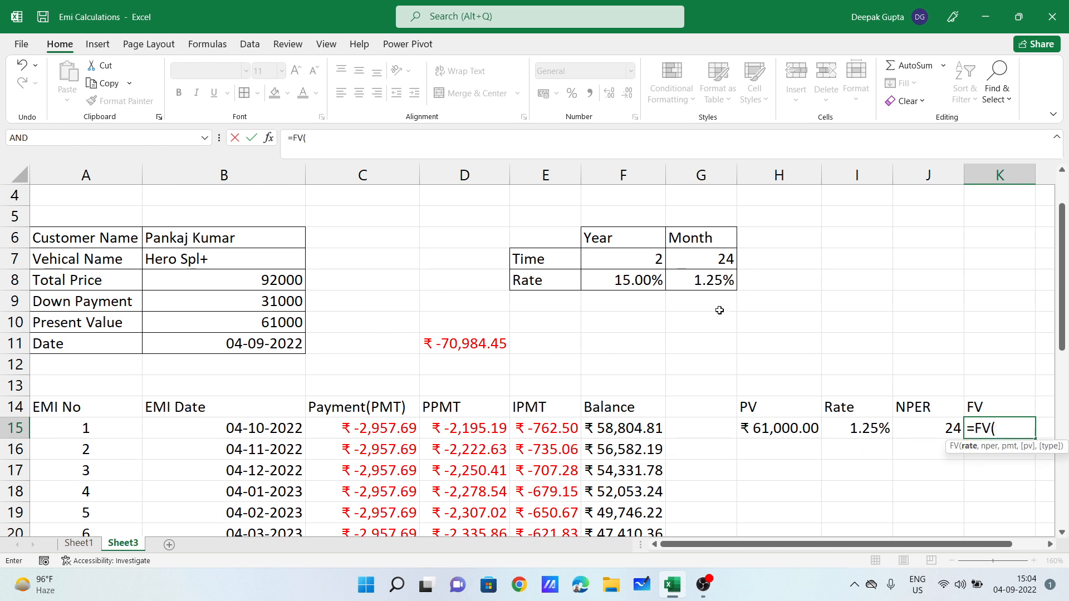
click(695, 285)
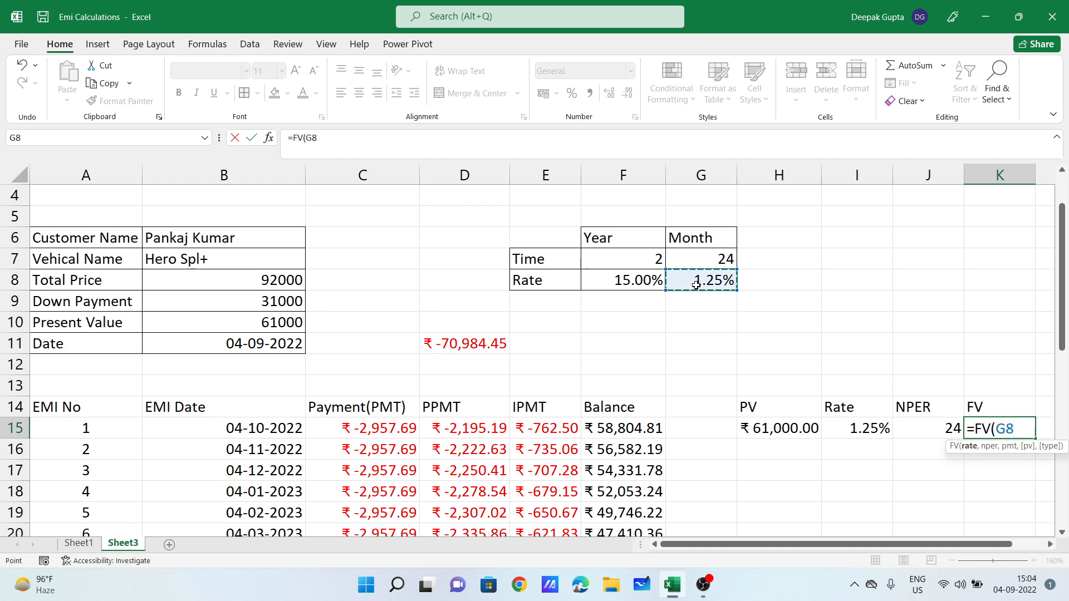
text(,)
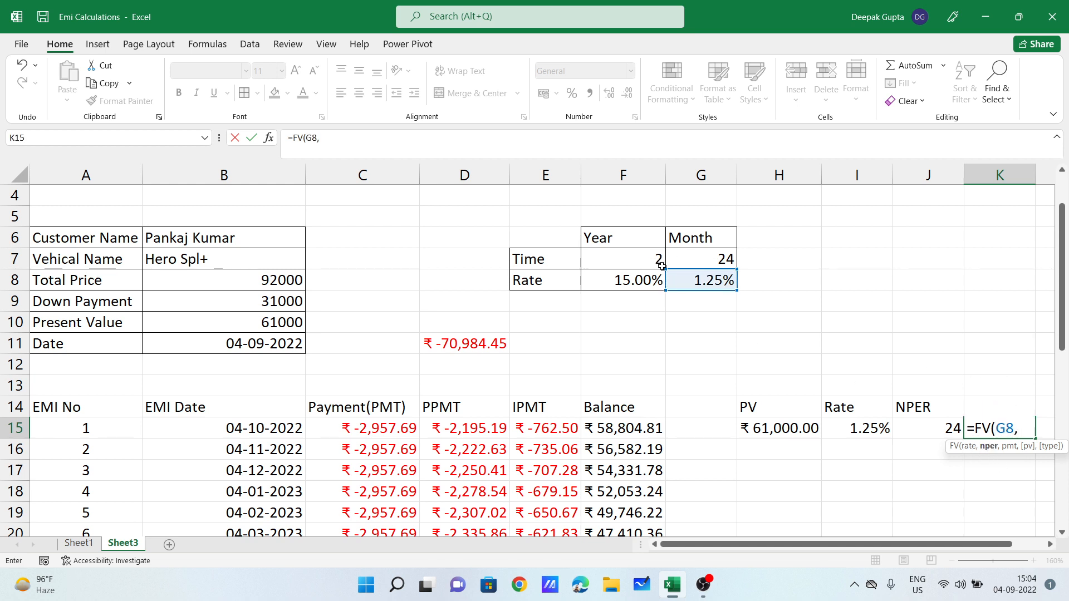
click(700, 259)
text(,)
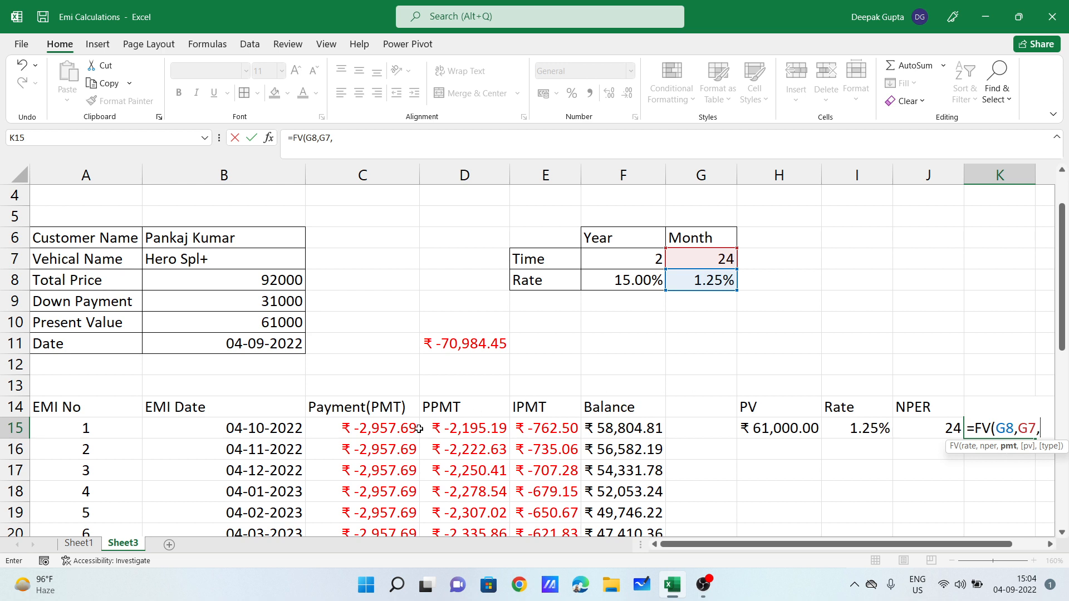
click(369, 427)
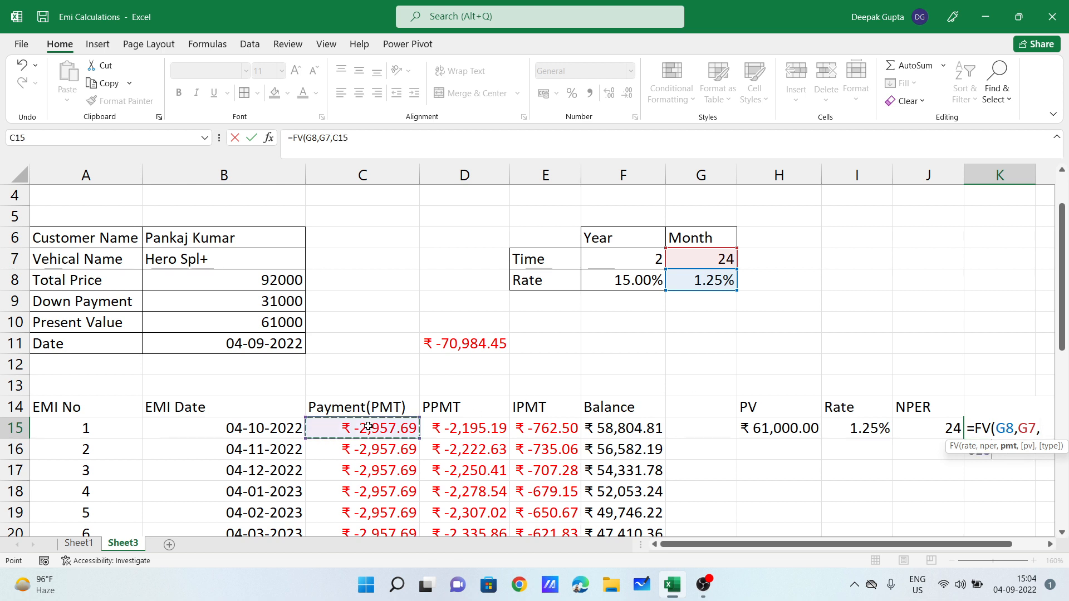
key(Return)
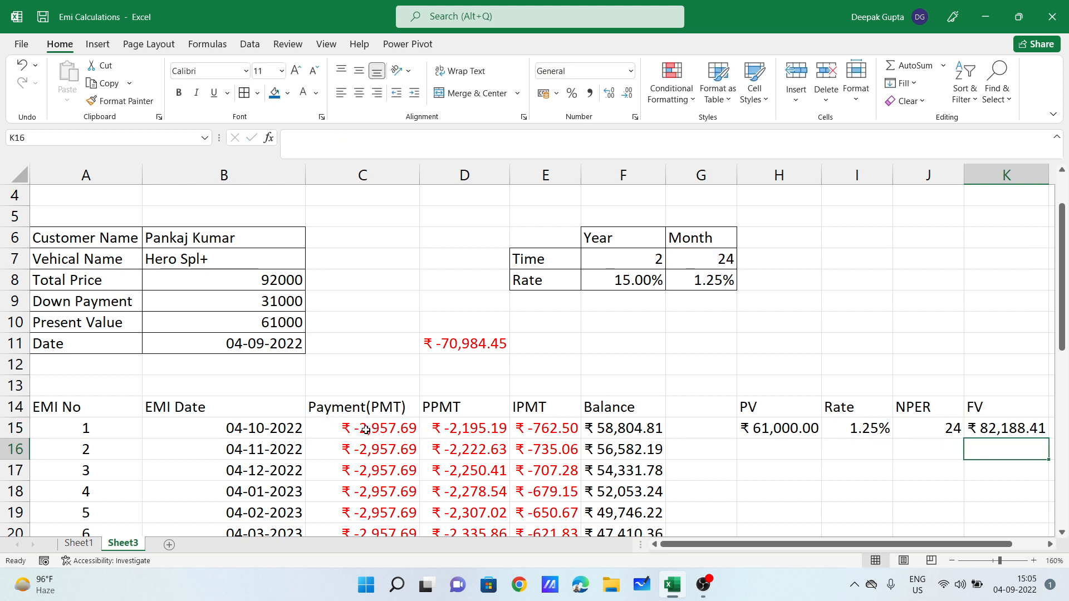
click(273, 322)
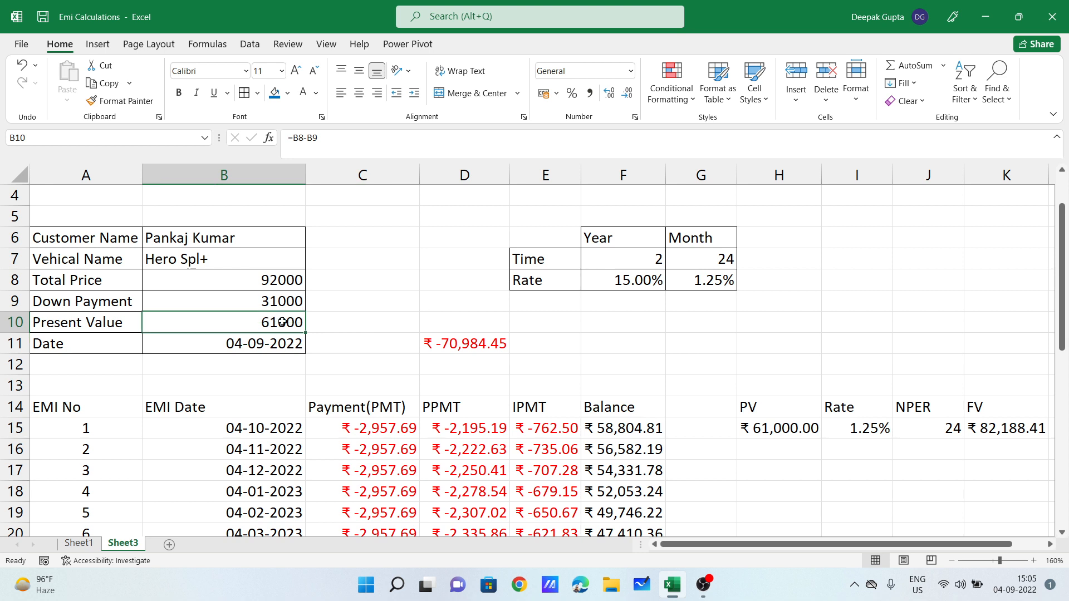
click(691, 255)
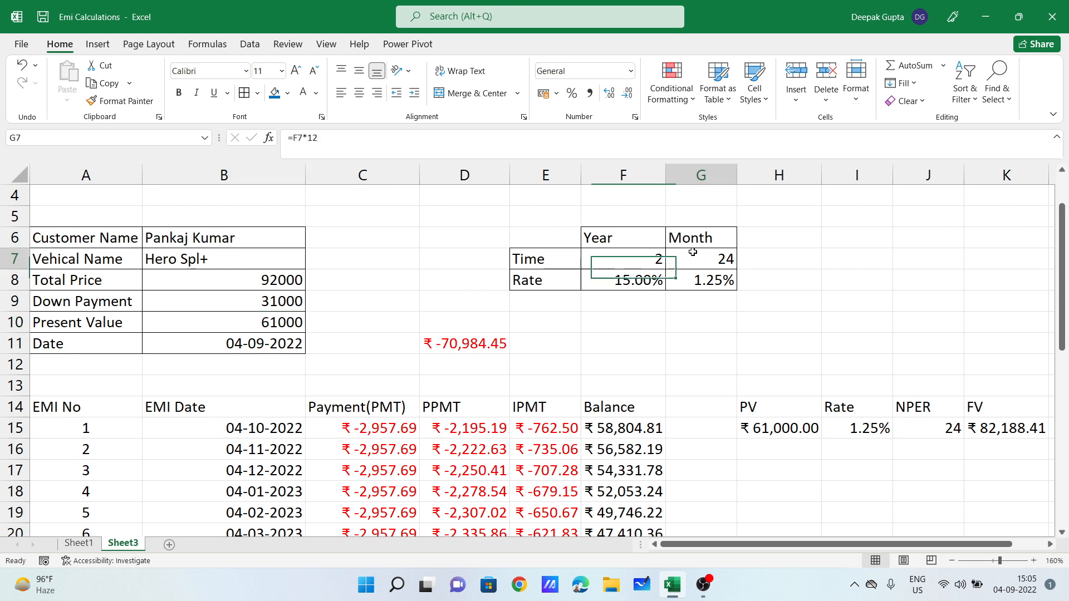
click(986, 427)
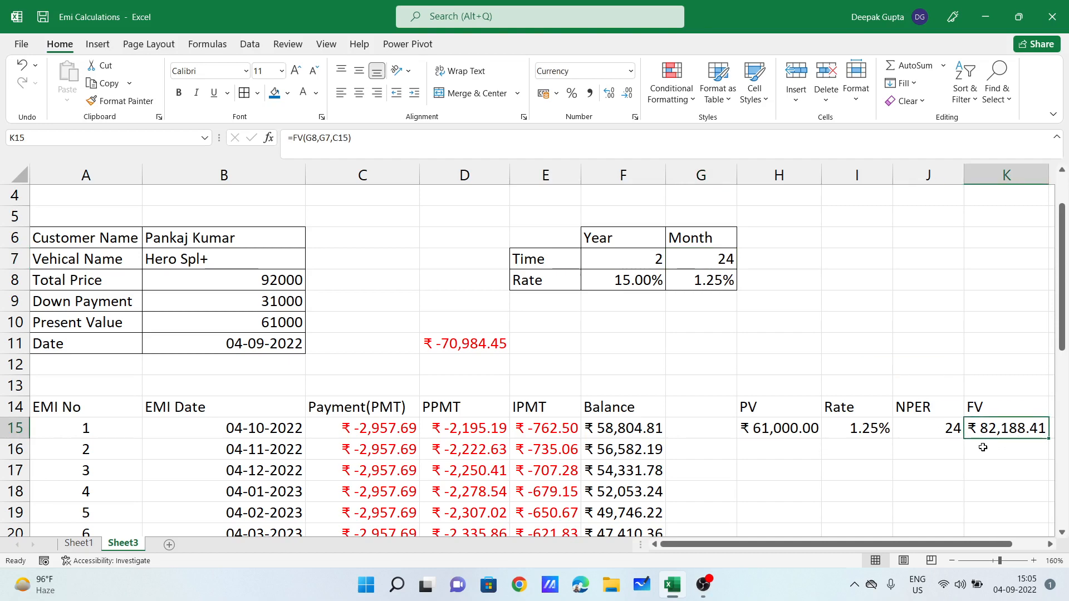
mouse_move(788, 545)
mouse_down()
mouse_move(801, 549)
mouse_move(782, 551)
mouse_up()
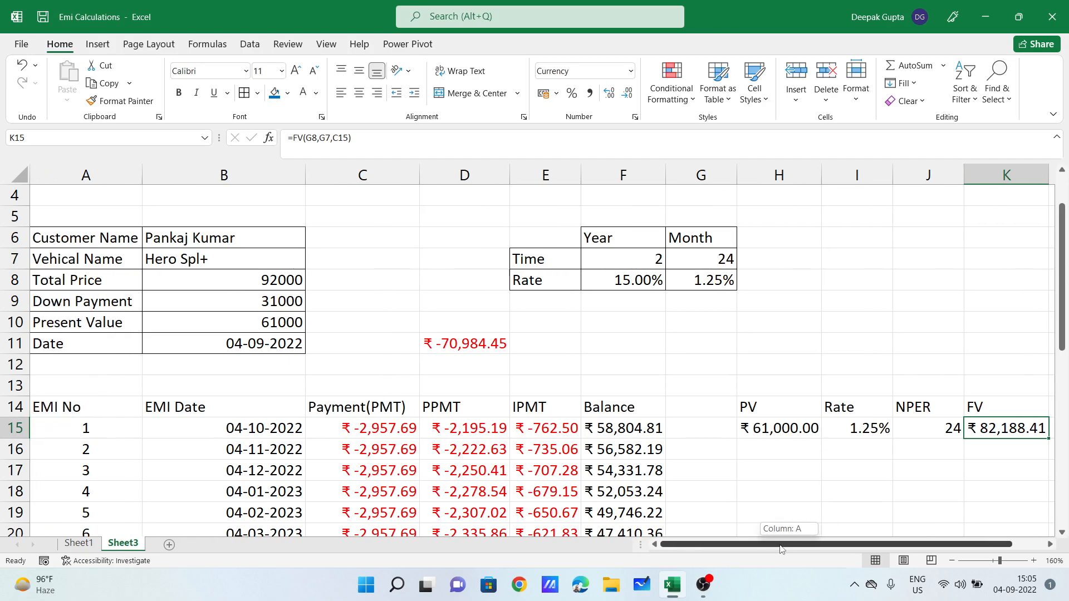
scroll(707, 440, up, 1)
scroll(675, 450, down, 1)
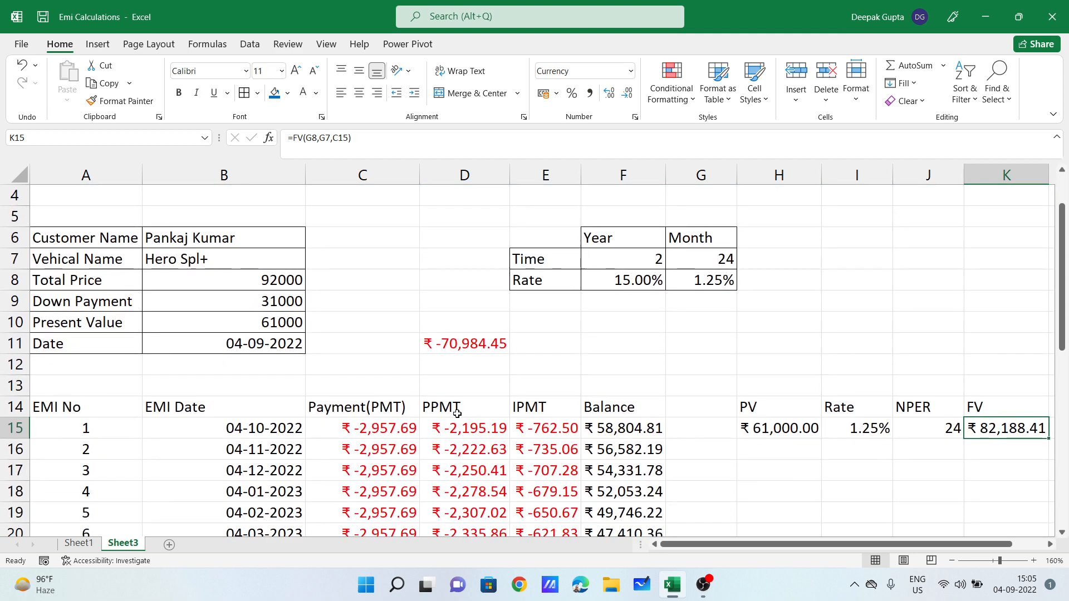
scroll(620, 415, up, 1)
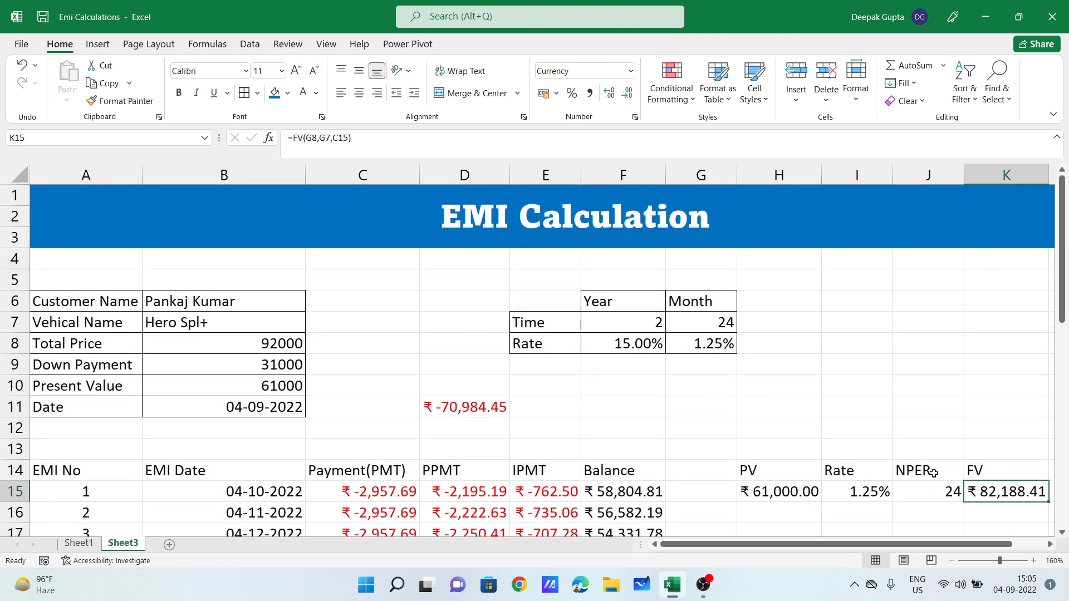
drag(1005, 471, 1010, 483)
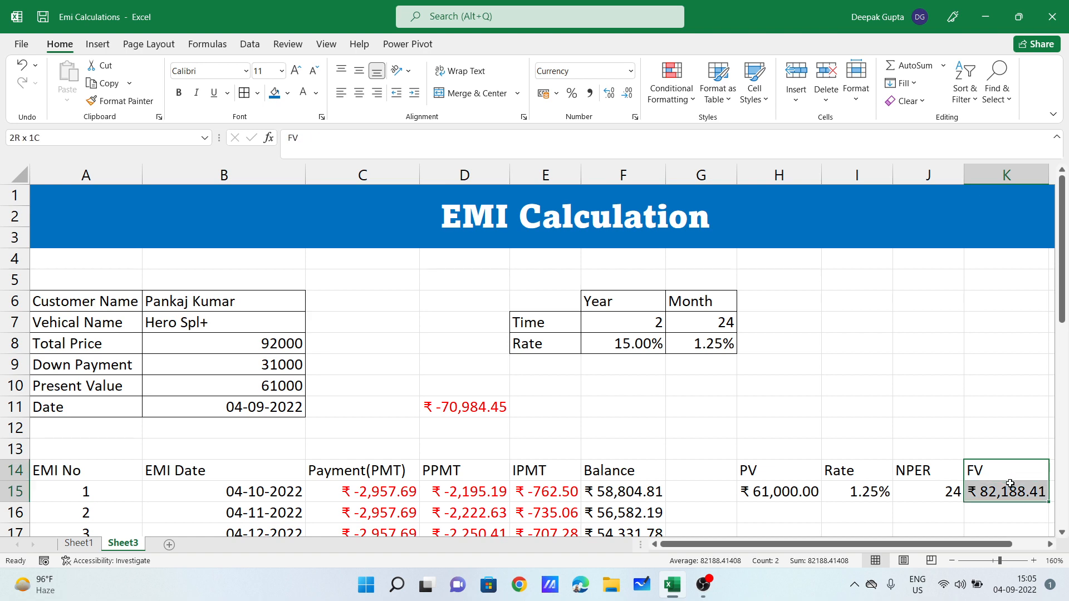
scroll(790, 424, down, 2)
click(363, 343)
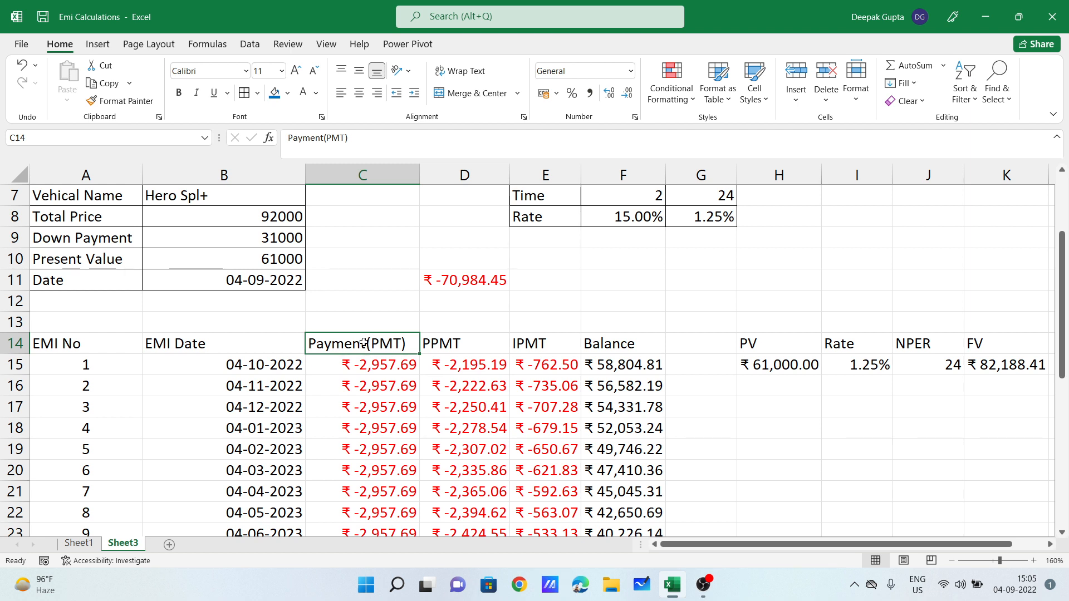
click(475, 341)
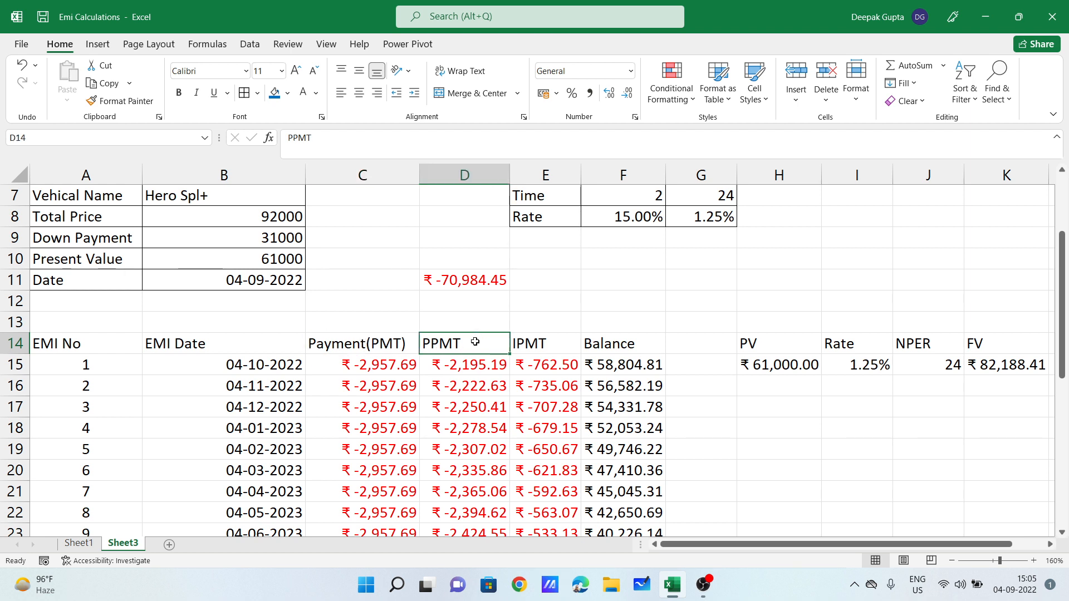
click(544, 344)
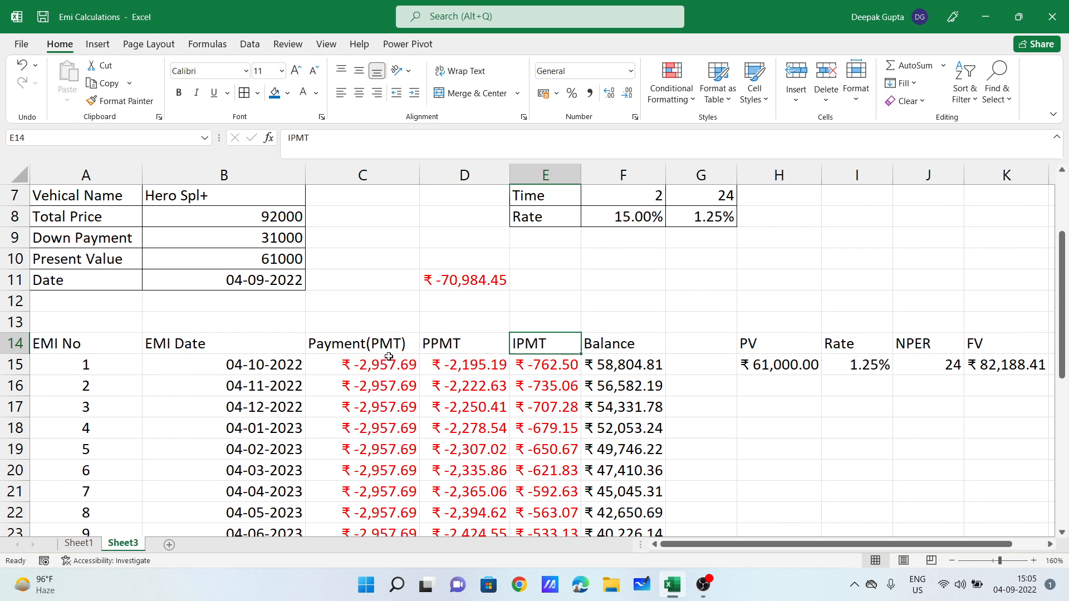
scroll(568, 370, up, 1)
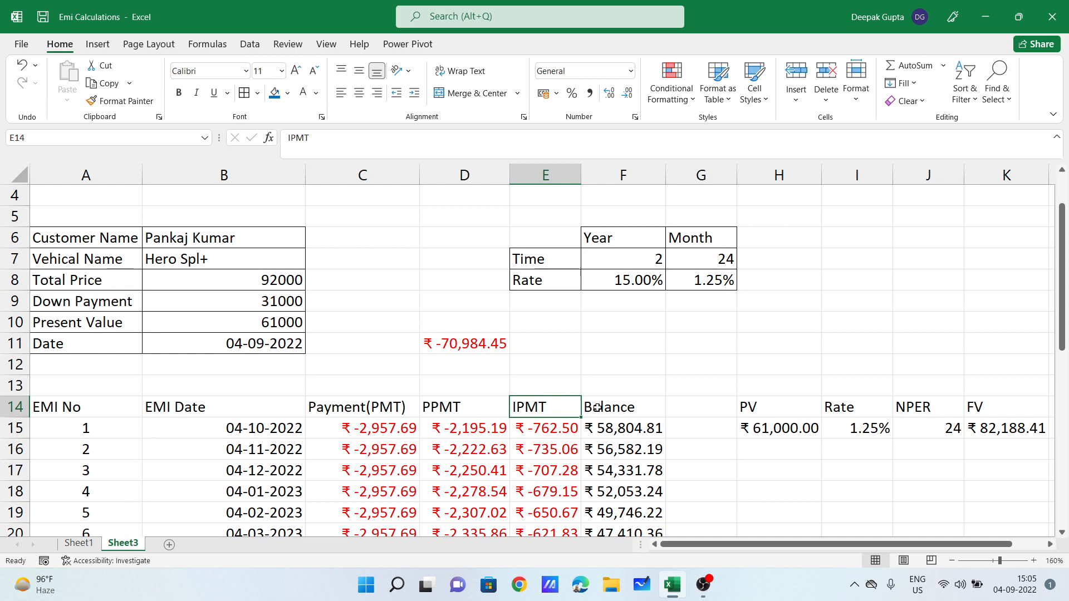
click(601, 408)
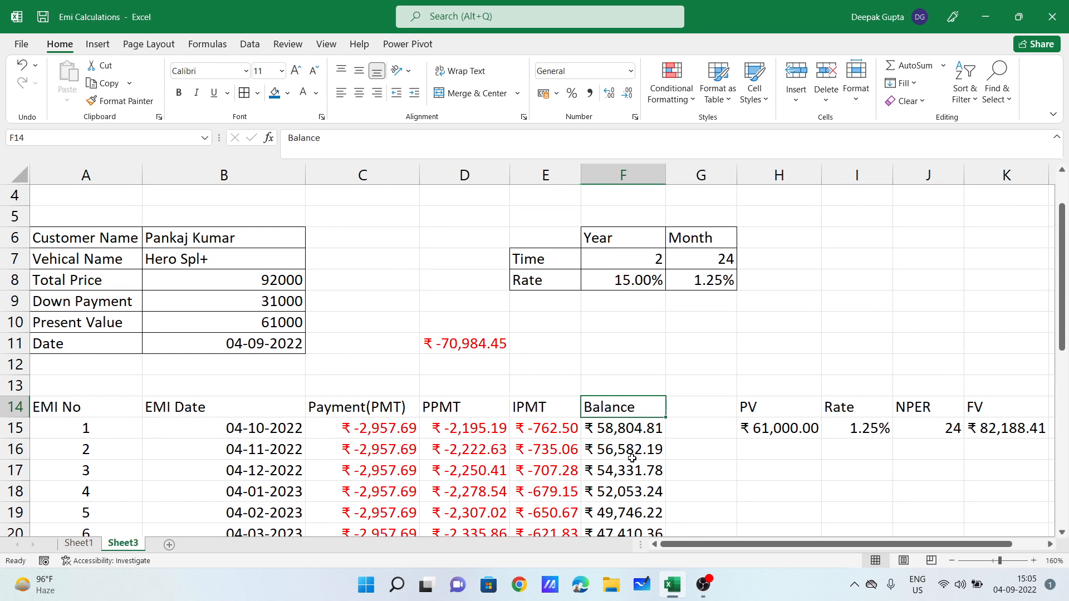
key(Down)
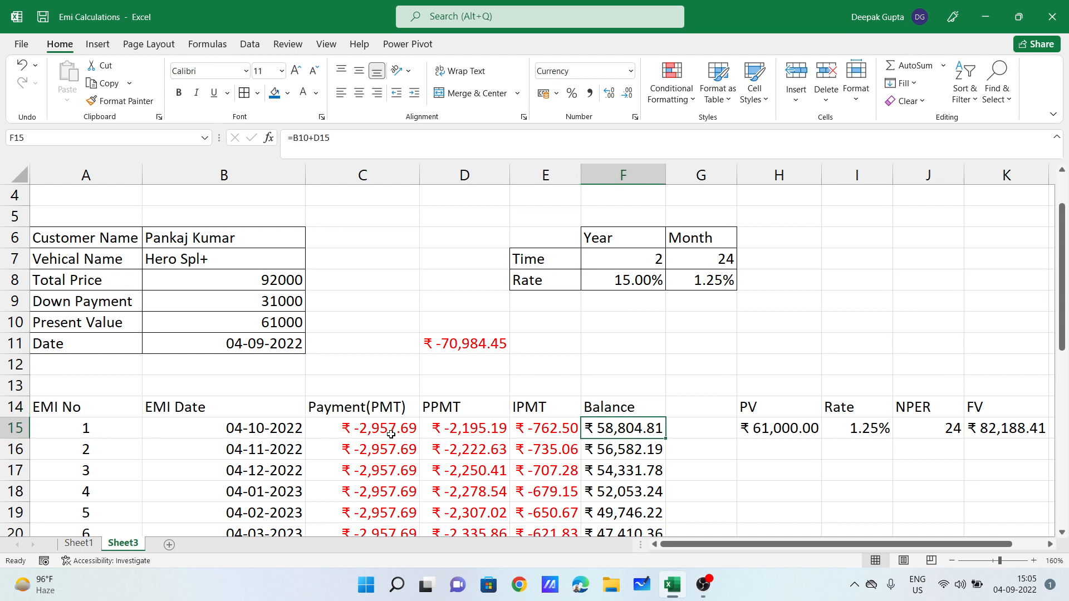
Step: Rewrite F15 as =B10+D15 so the first balance shows ₹58,804.81
drag(392, 433, 557, 432)
click(645, 430)
click(614, 402)
click(646, 424)
key(BackSpace)
text(=)
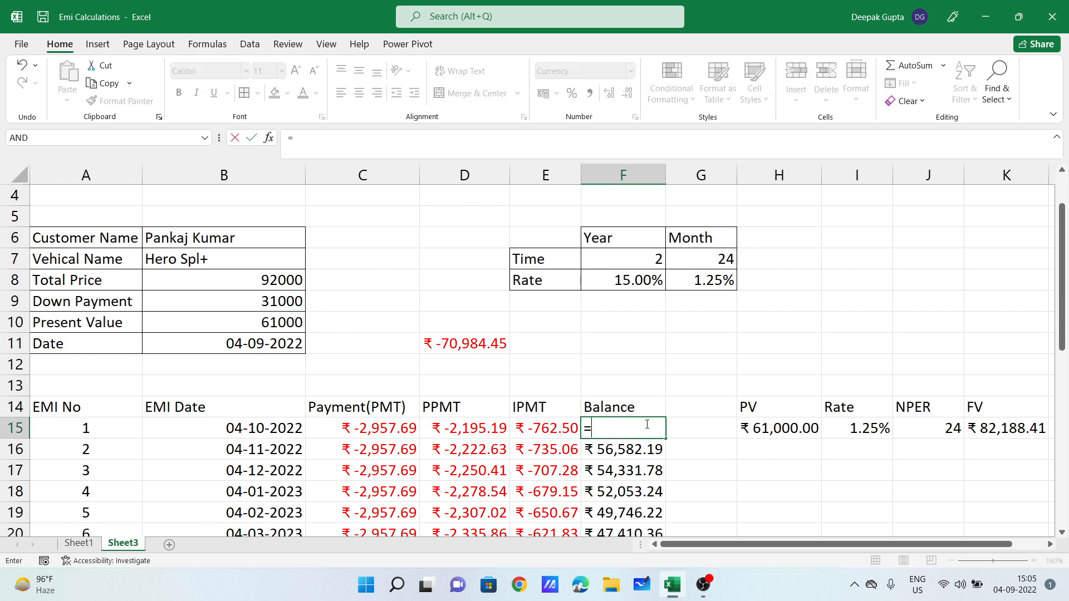
click(284, 318)
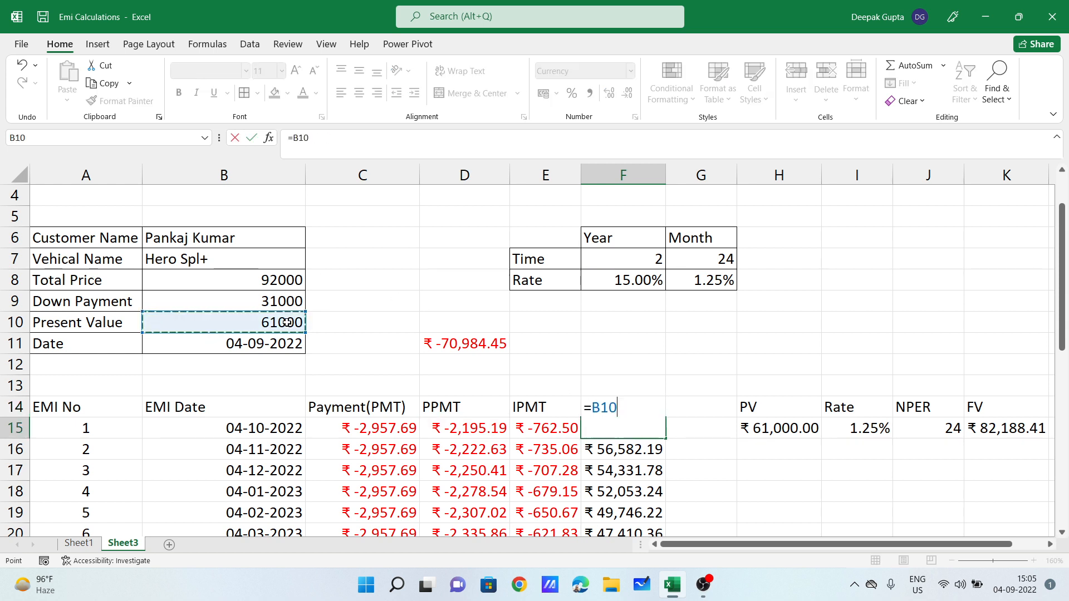
text(+)
click(452, 429)
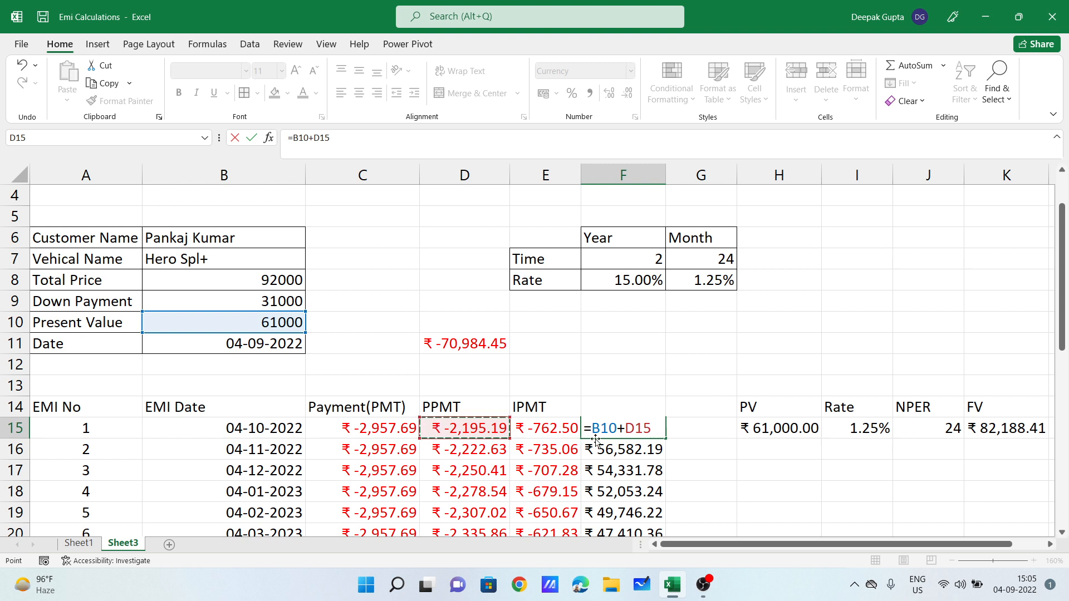
key(Return)
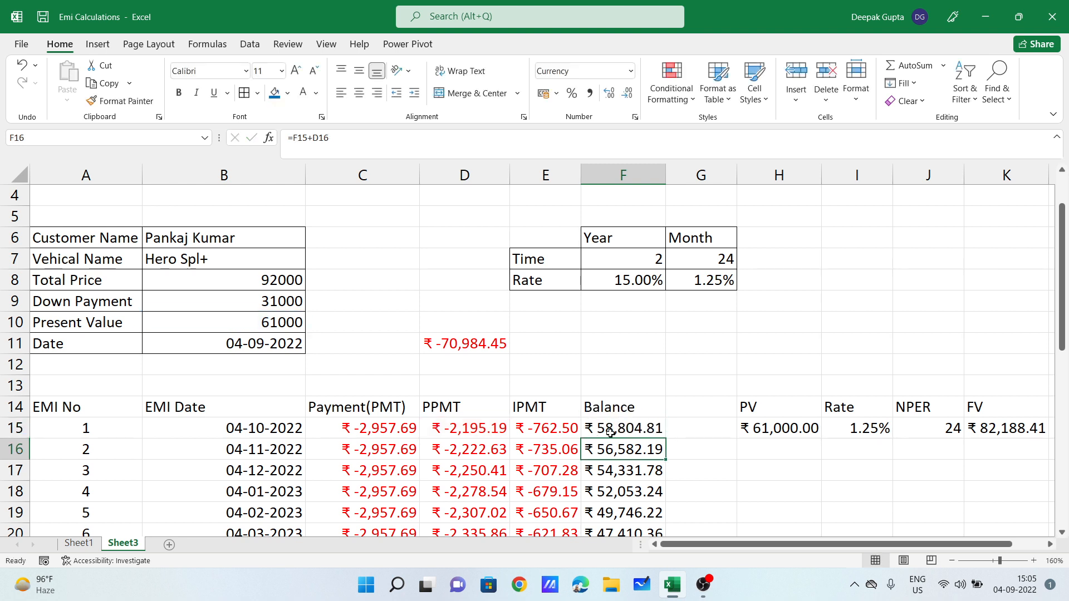
click(610, 433)
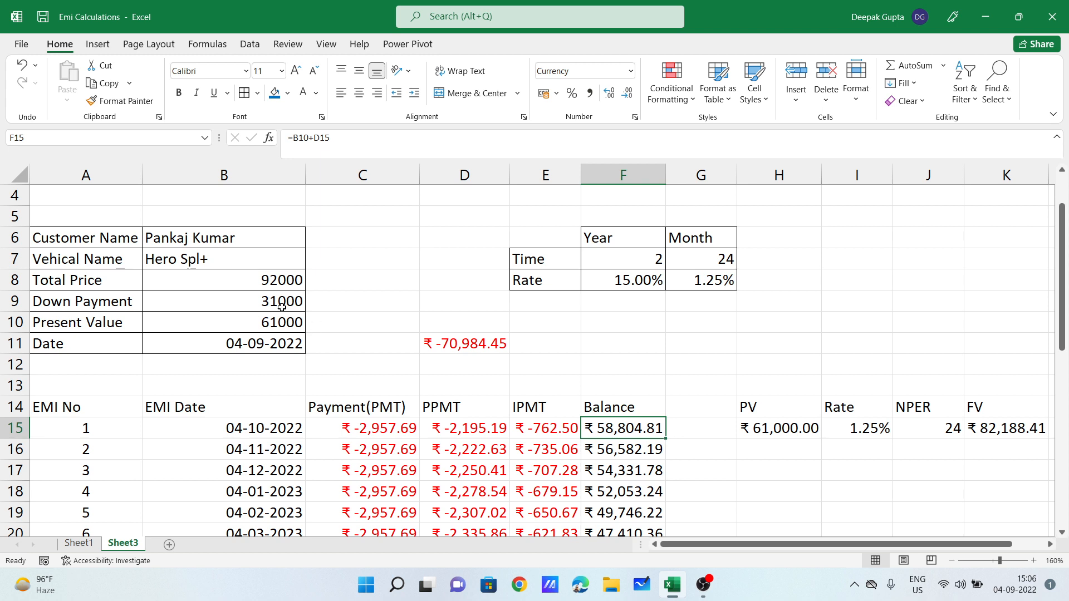
drag(282, 306, 289, 384)
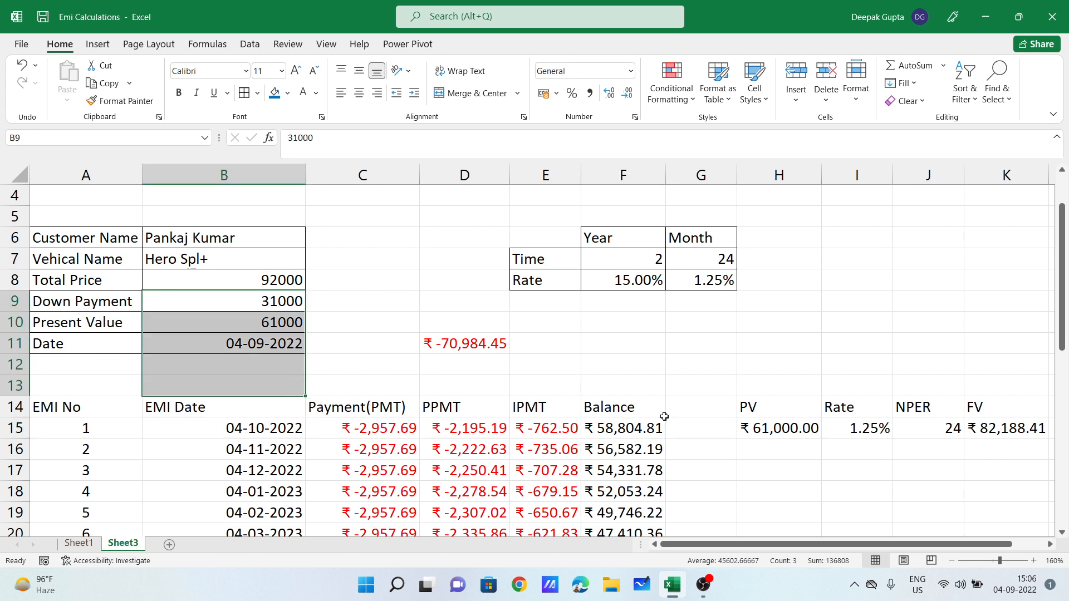
Step: Enter =F15+D16 in F16 to add the second PPMT to the previous balance
click(637, 428)
click(645, 441)
text(=)
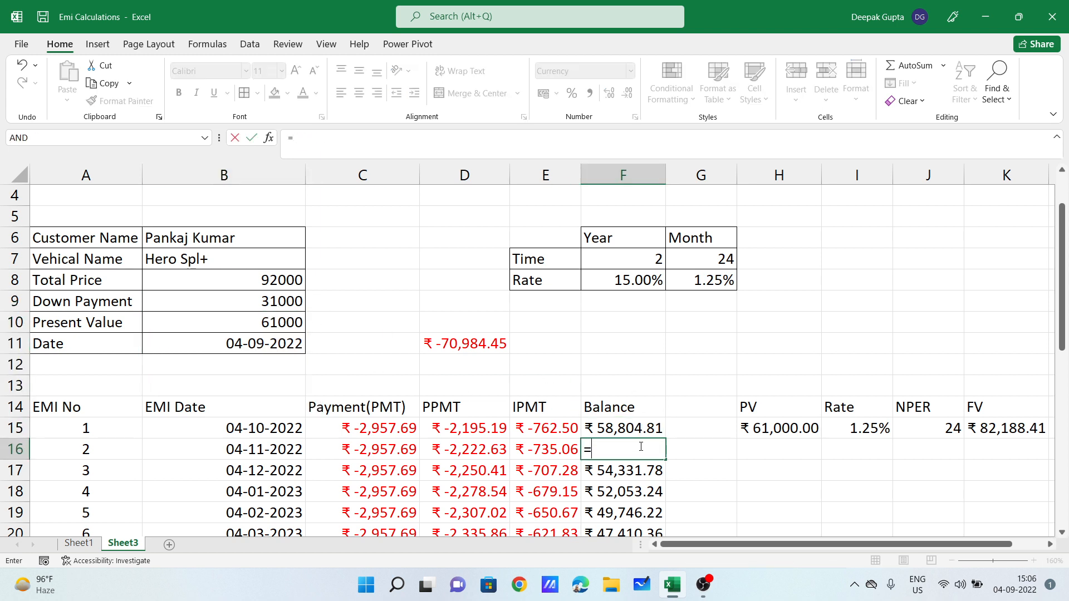
click(641, 429)
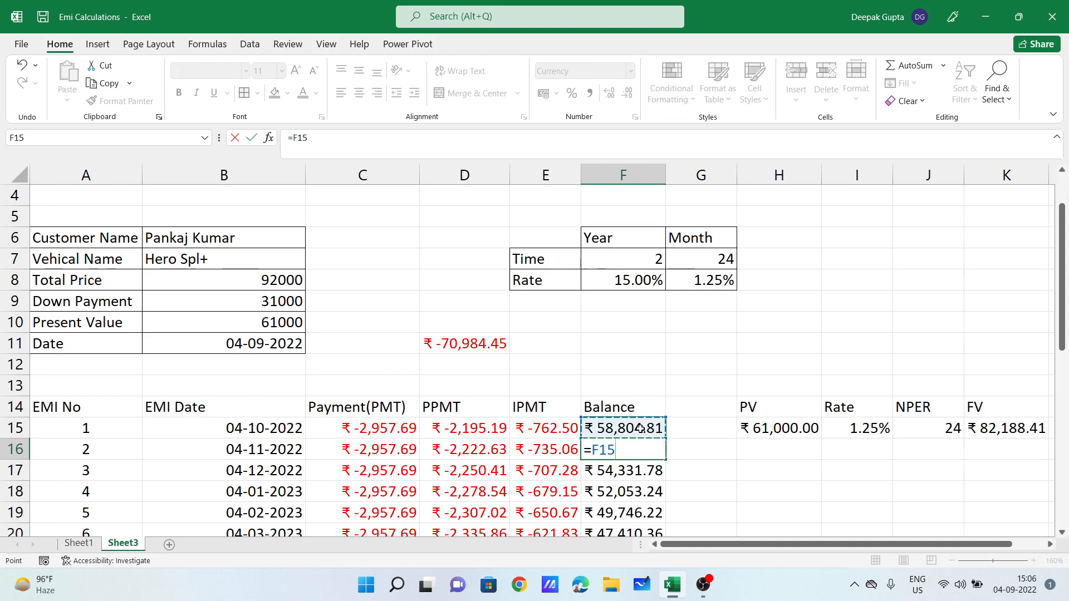
text(-)
text(+)
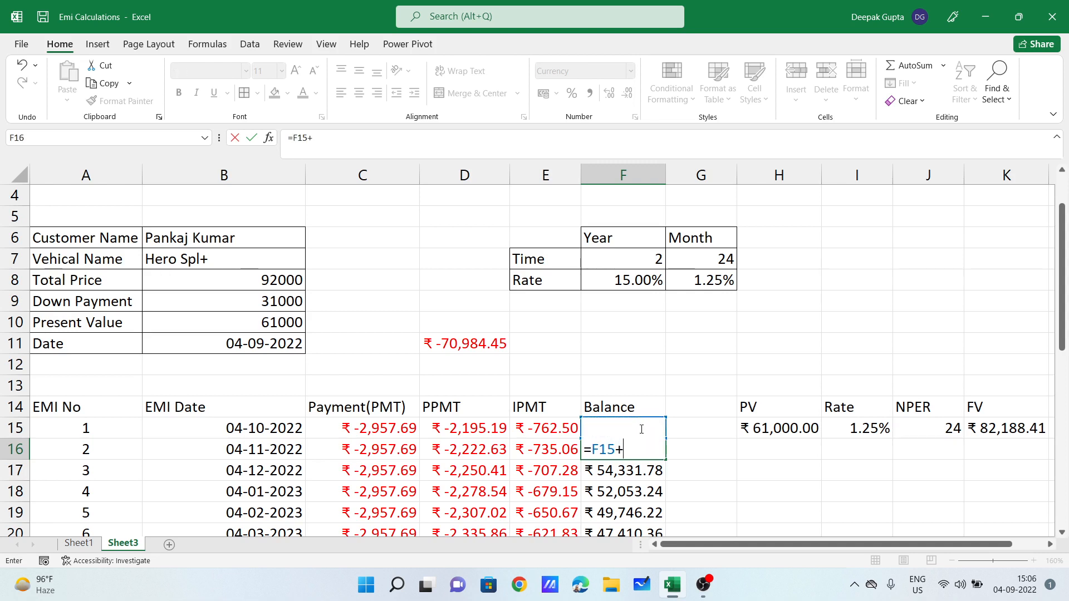
click(453, 450)
key(Return)
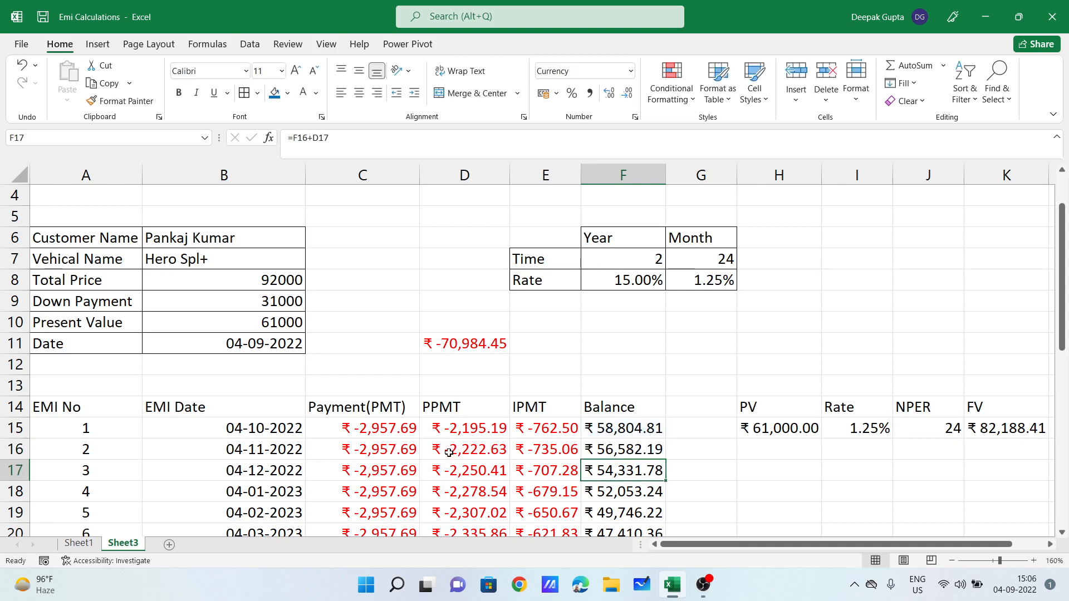
click(573, 452)
Step: Fill F16's balance formula down to row 38, ending at ₹ -0.00 for EMI 24
click(651, 451)
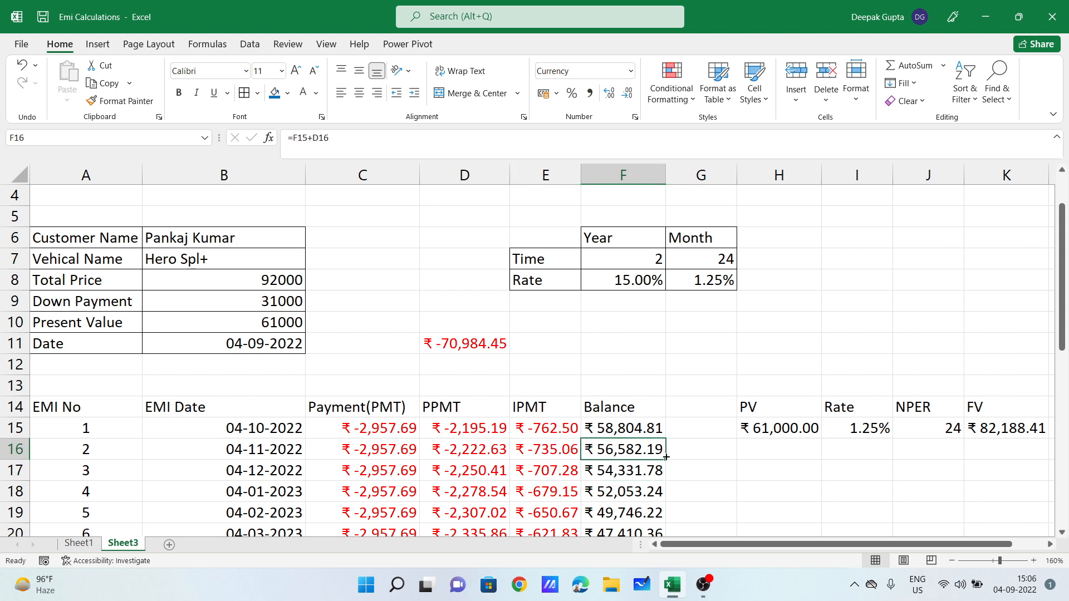
drag(665, 460, 665, 496)
scroll(740, 383, up, 7)
scroll(740, 383, down, 2)
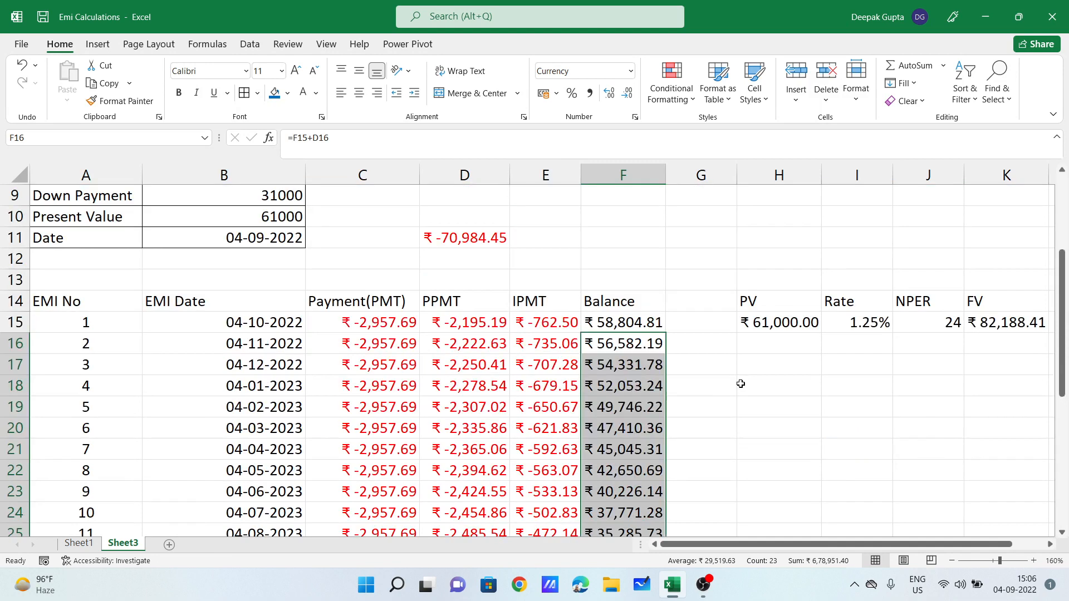
scroll(741, 382, up, 1)
scroll(742, 384, down, 2)
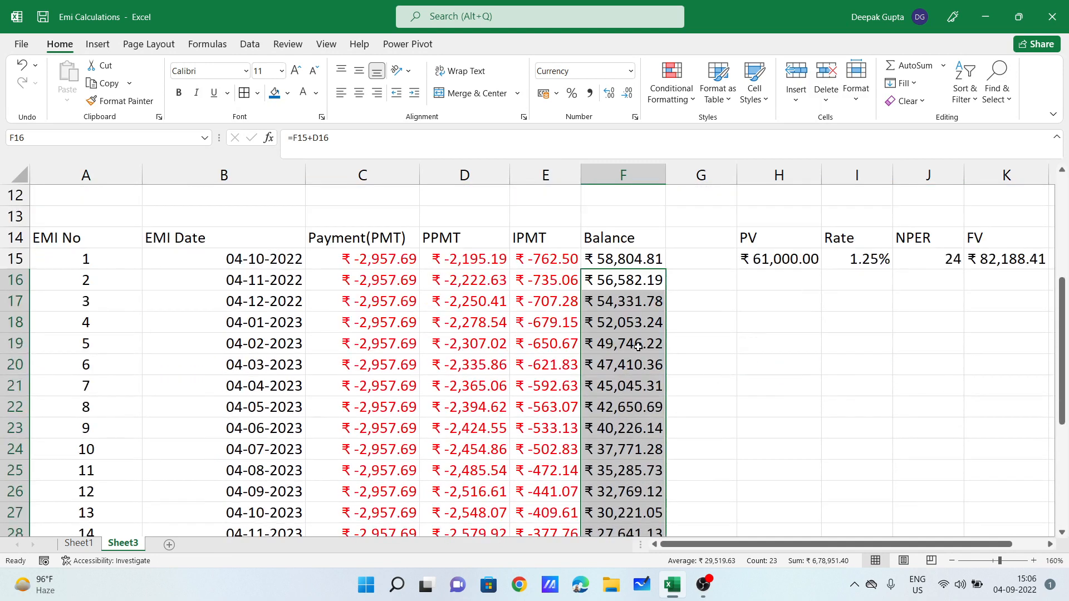
click(615, 287)
click(635, 320)
click(638, 365)
click(633, 447)
click(693, 449)
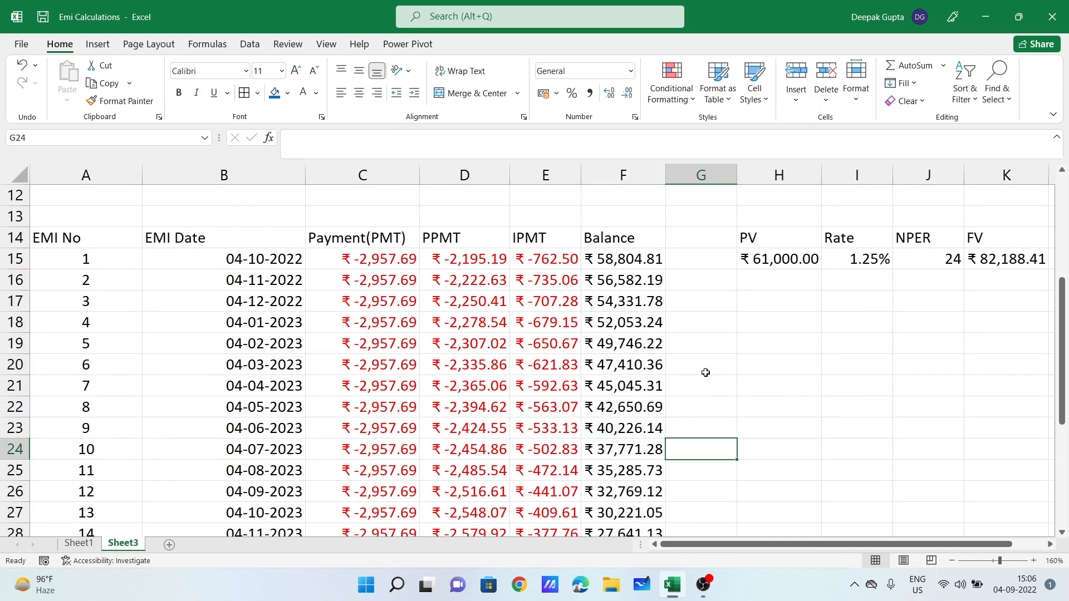
click(769, 259)
scroll(768, 258, up, 2)
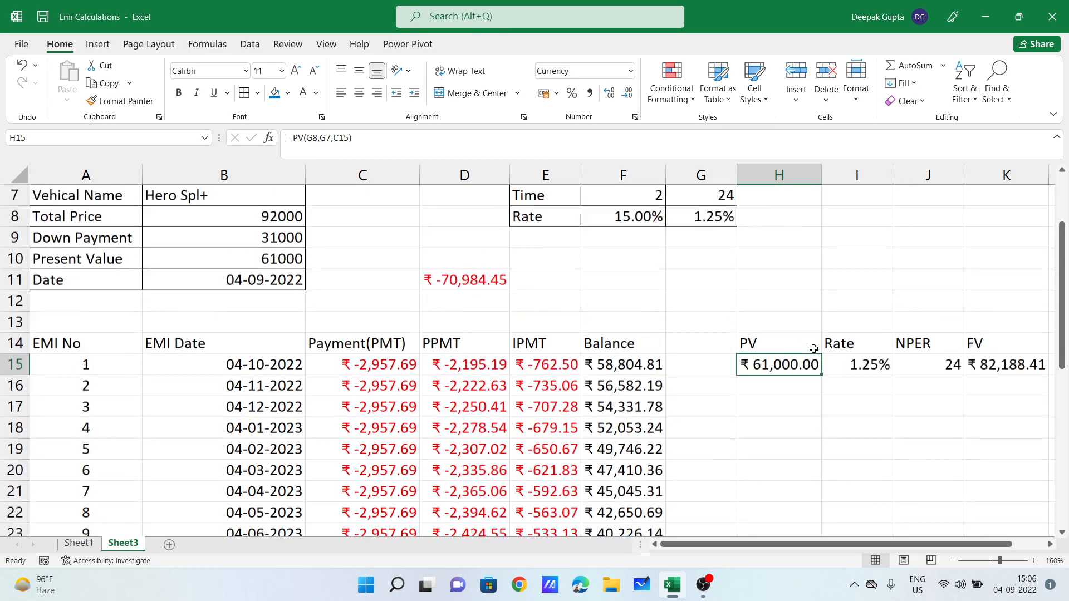
click(288, 279)
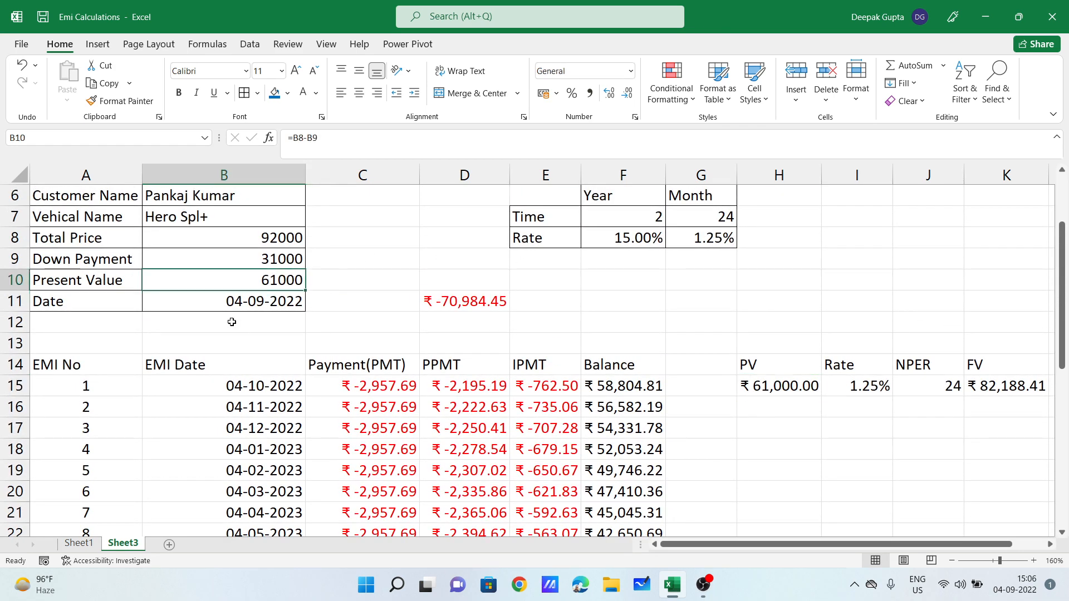
click(790, 393)
click(868, 390)
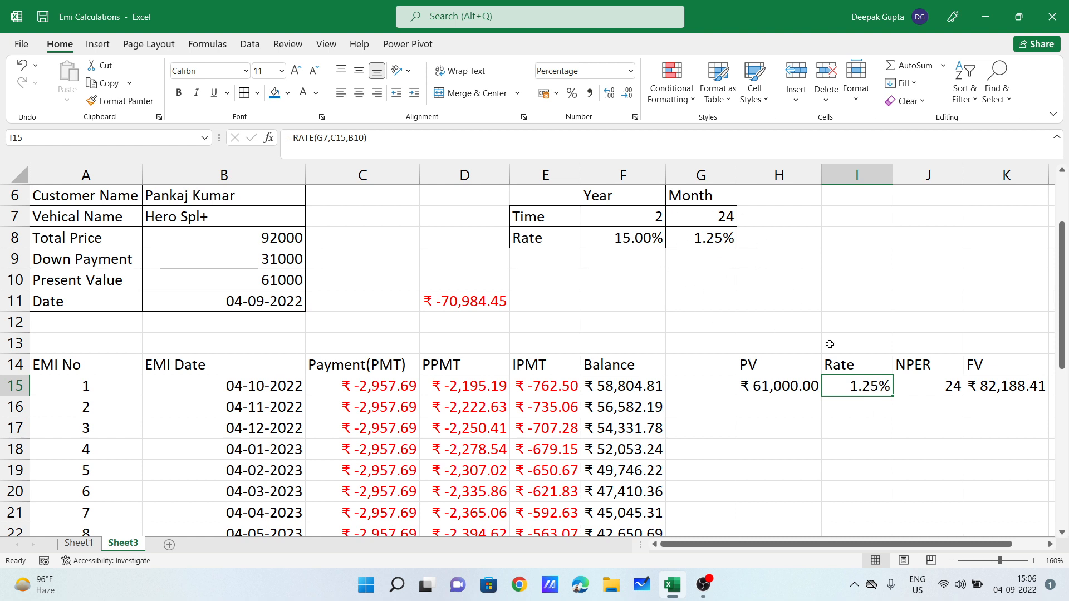
click(925, 382)
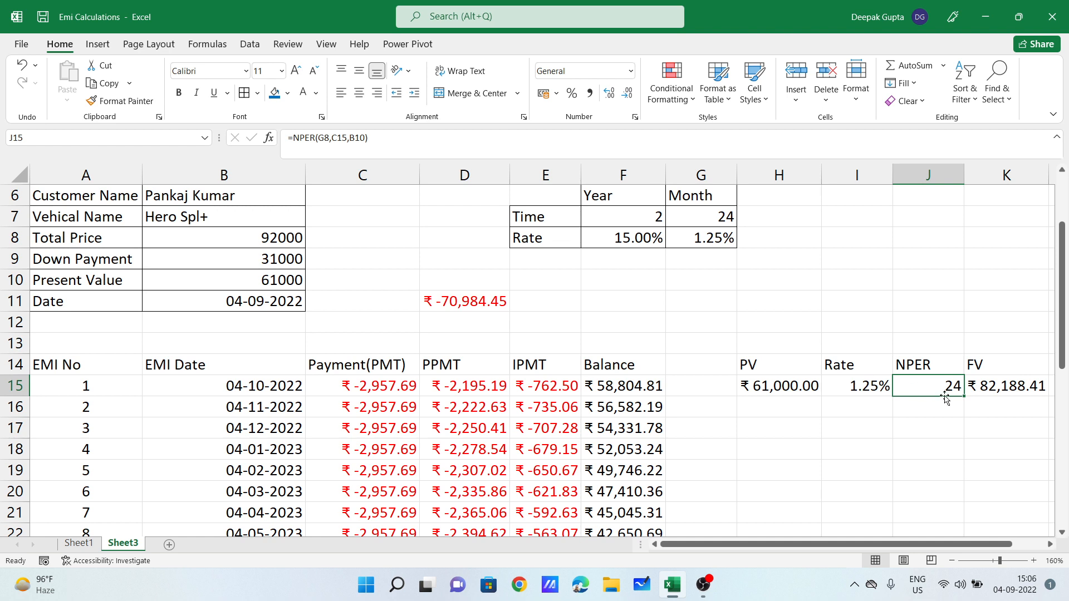
click(1015, 393)
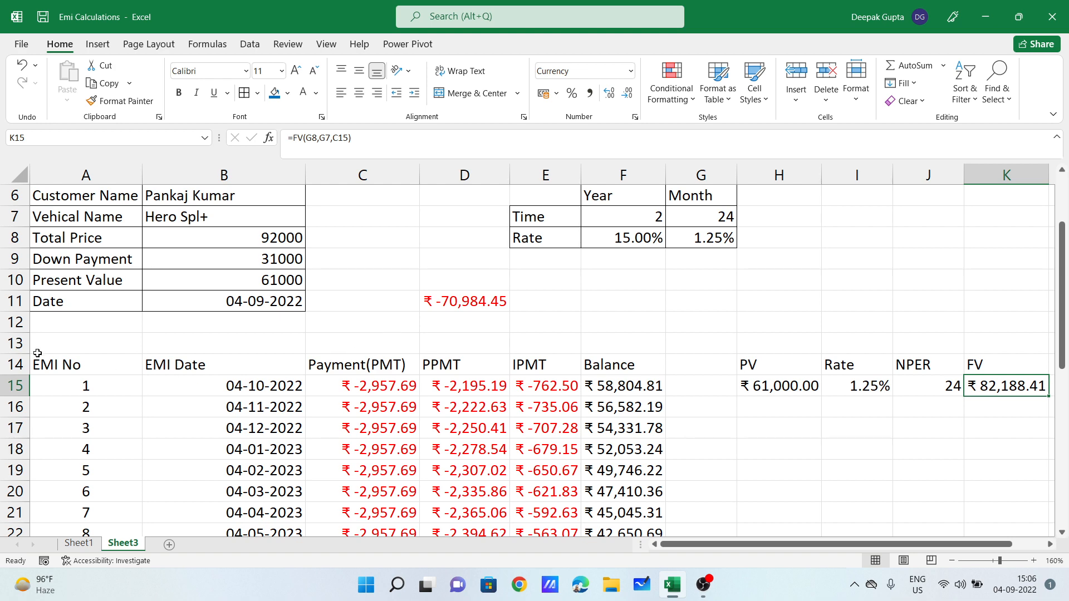
drag(38, 359, 615, 487)
scroll(403, 362, up, 5)
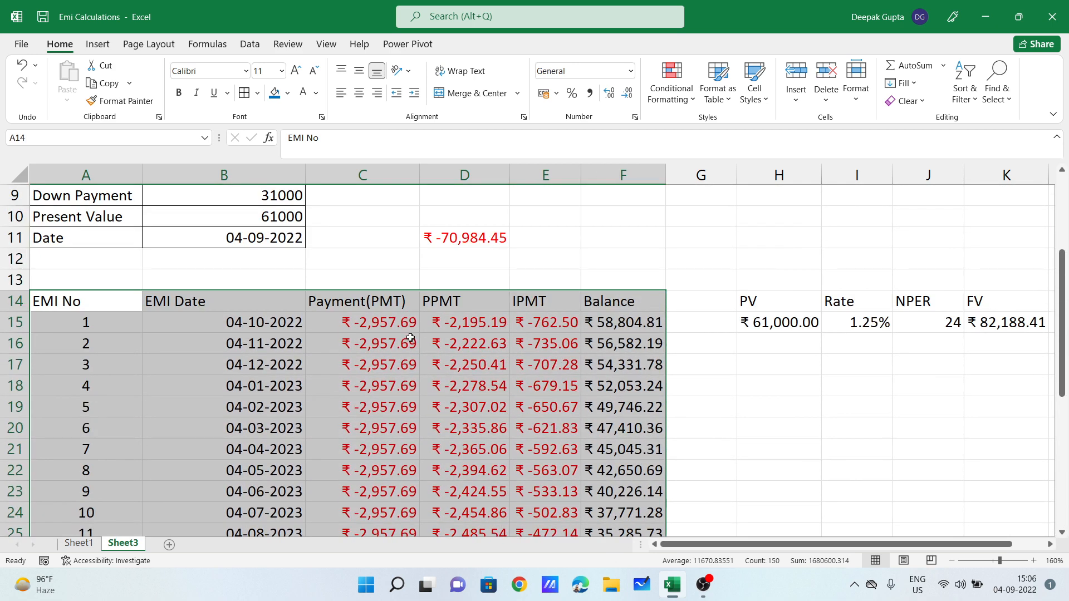
scroll(410, 338, up, 2)
scroll(410, 338, up, 1)
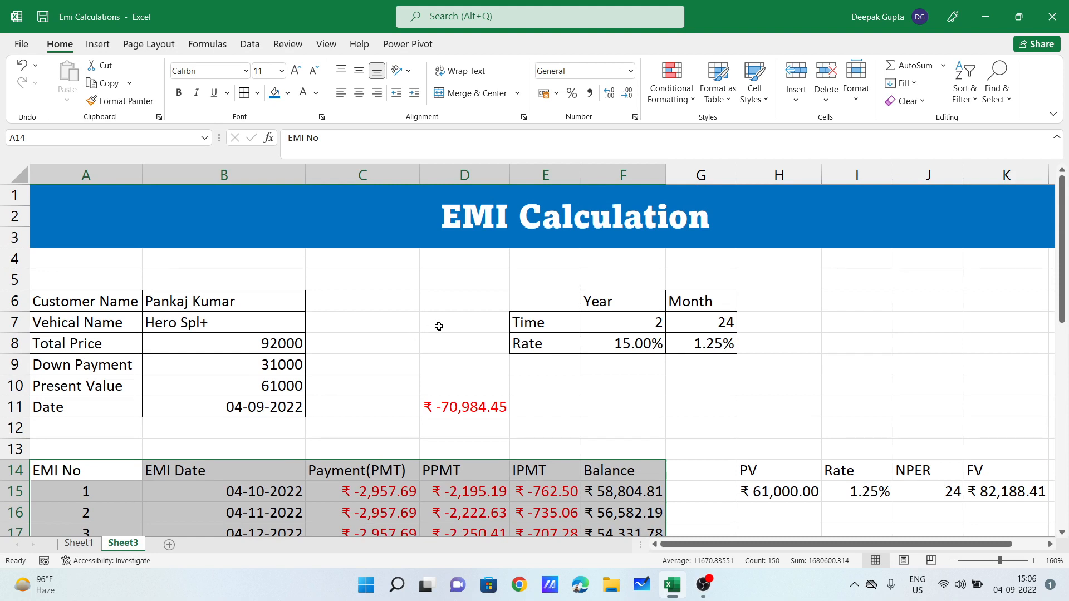